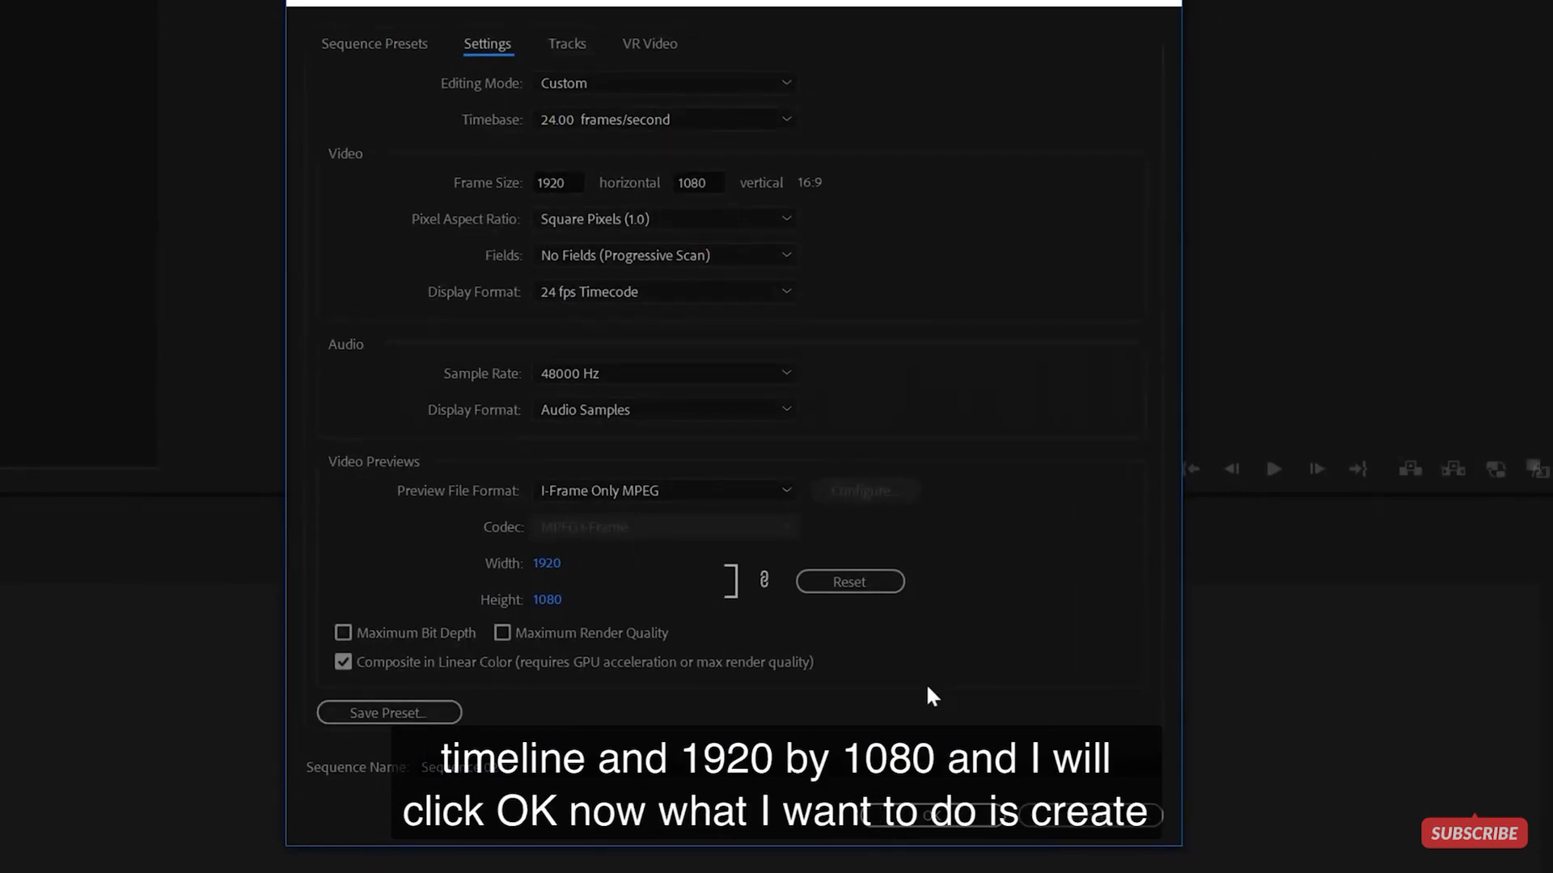
- Confirm the 1920×1080, 24 fps settings to create Sequence 02
left_click(948, 819)
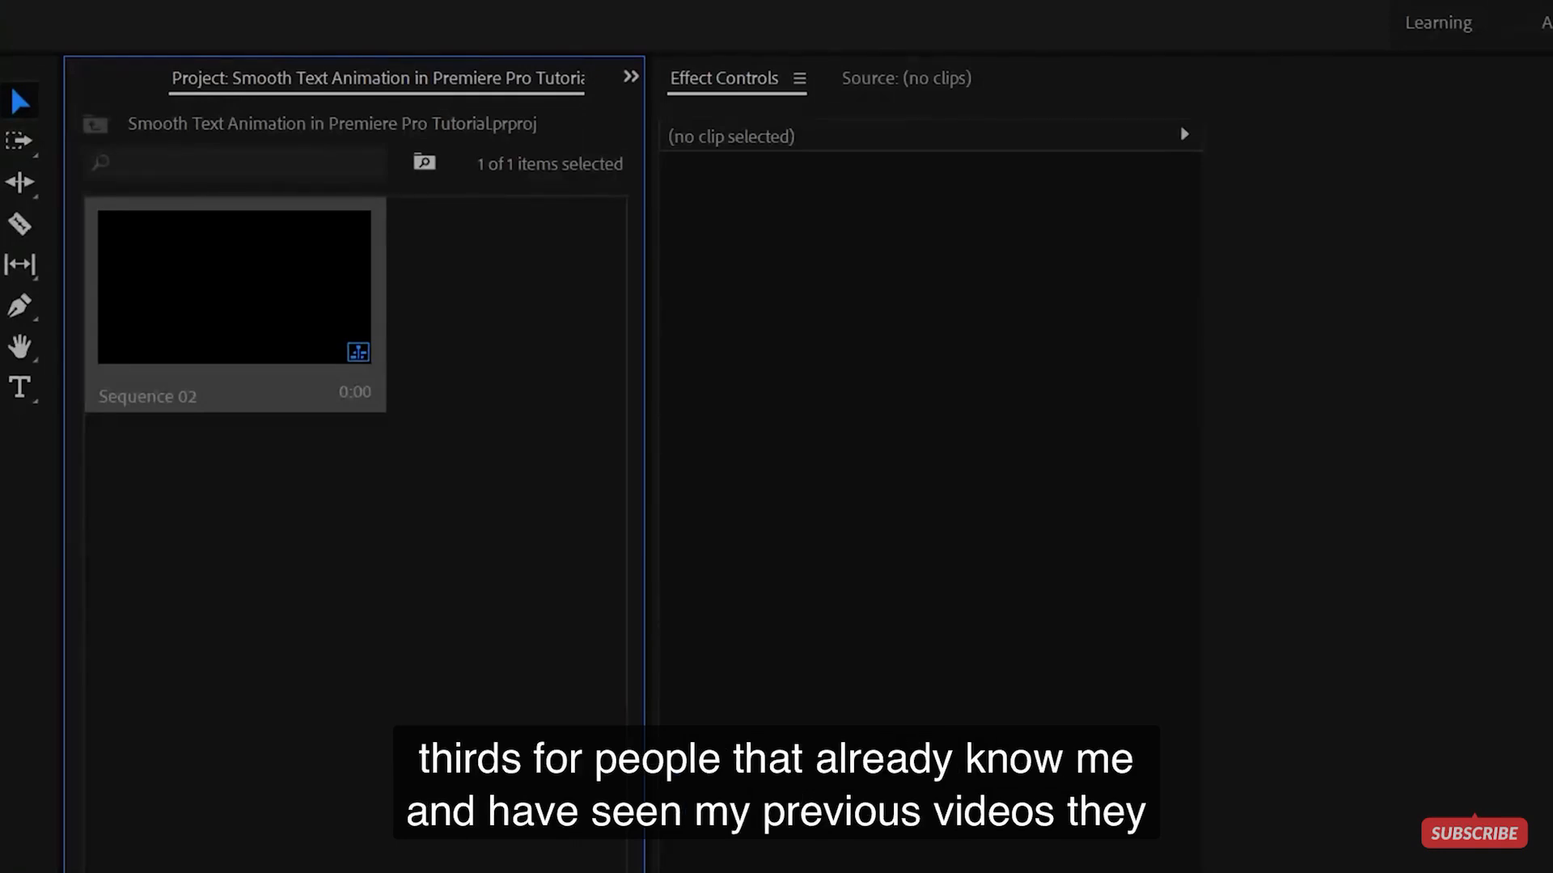
- Type INSTAGRAM as a text layer in the frame's lower left
left_click(20, 388)
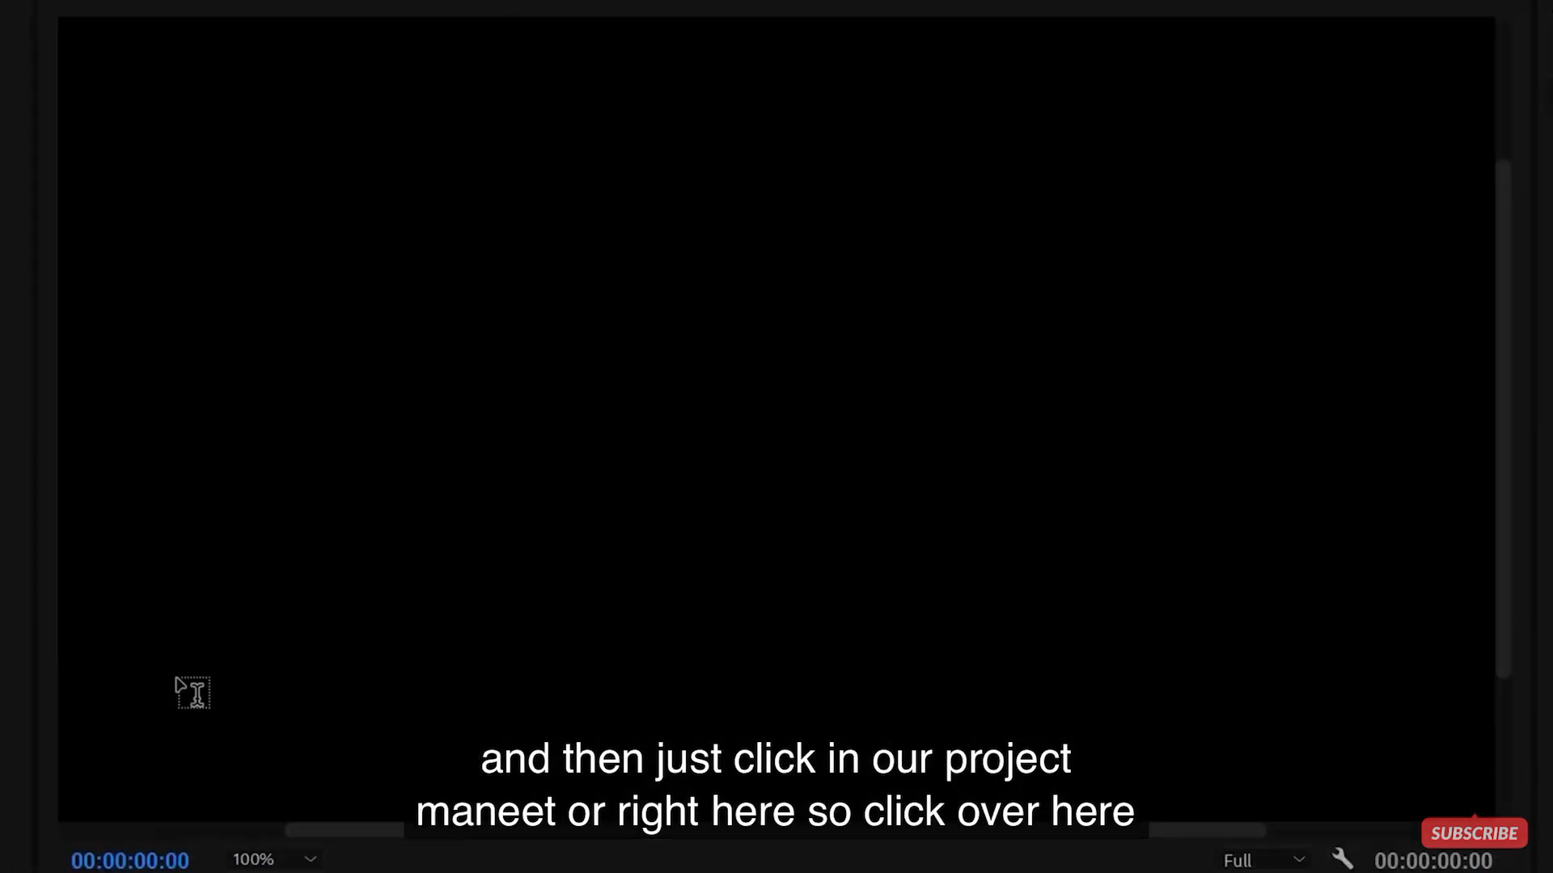
left_click(186, 688)
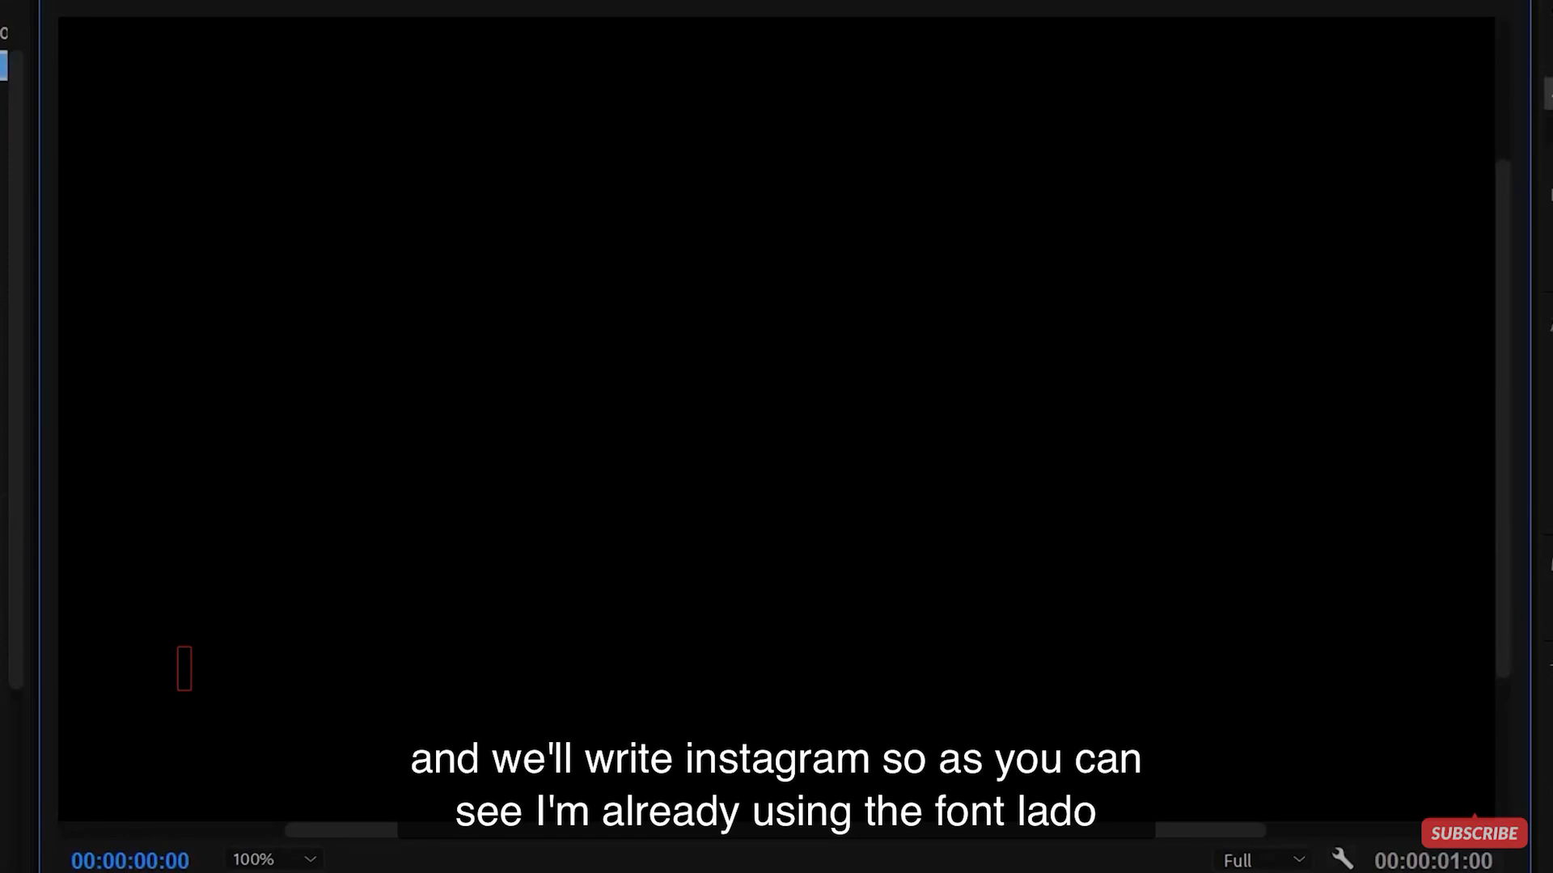
type("INSTAGRAM")
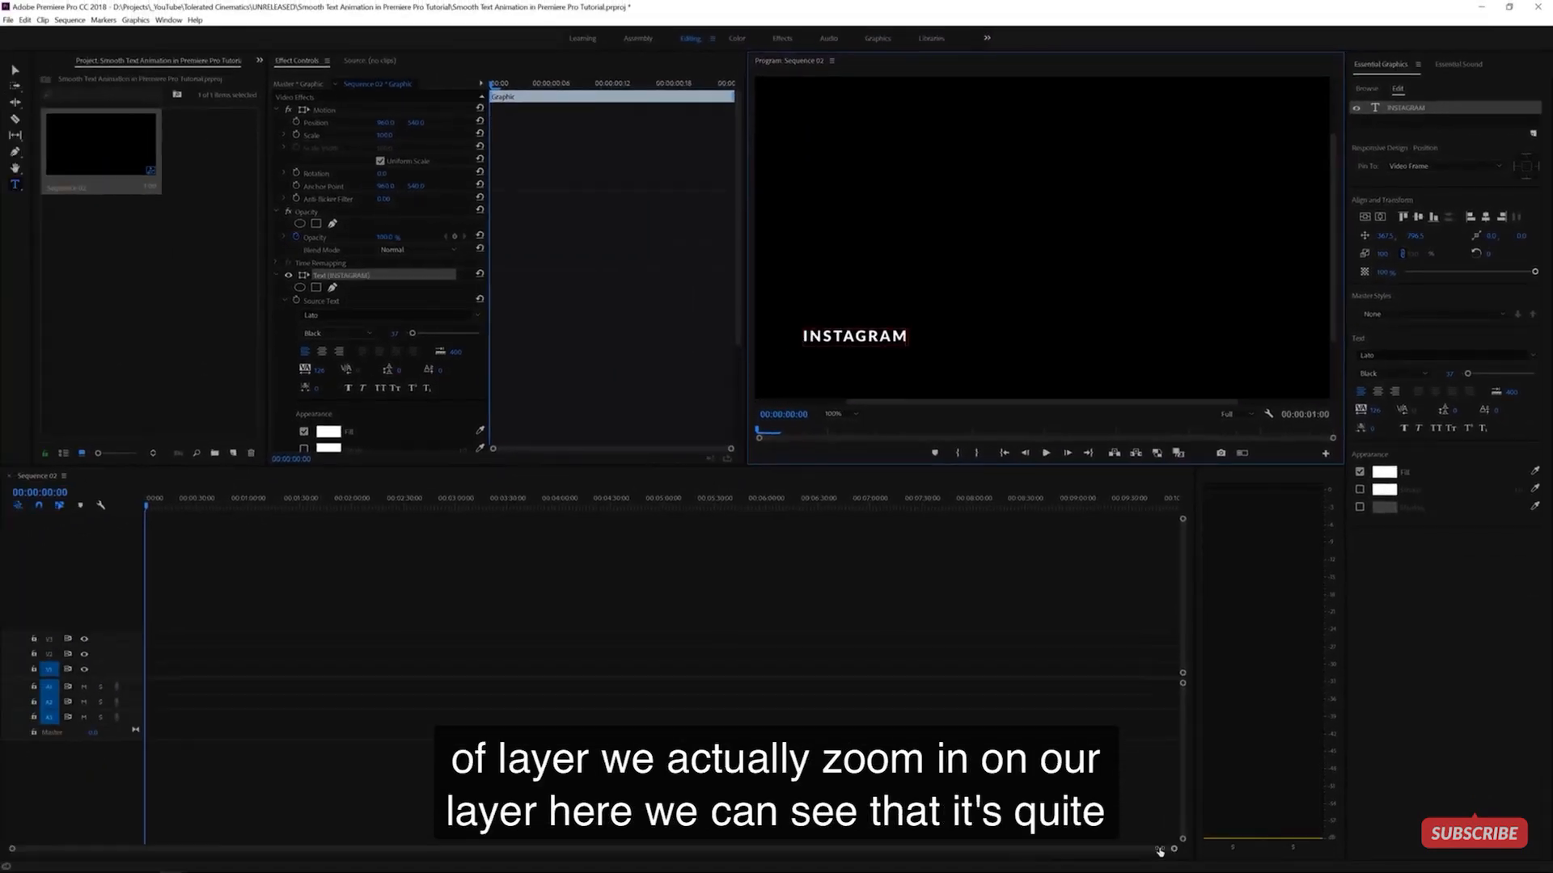
- Extend the INSTAGRAM clip to about 5 seconds and return the playhead to the start
left_click_drag(754, 839, 576, 839)
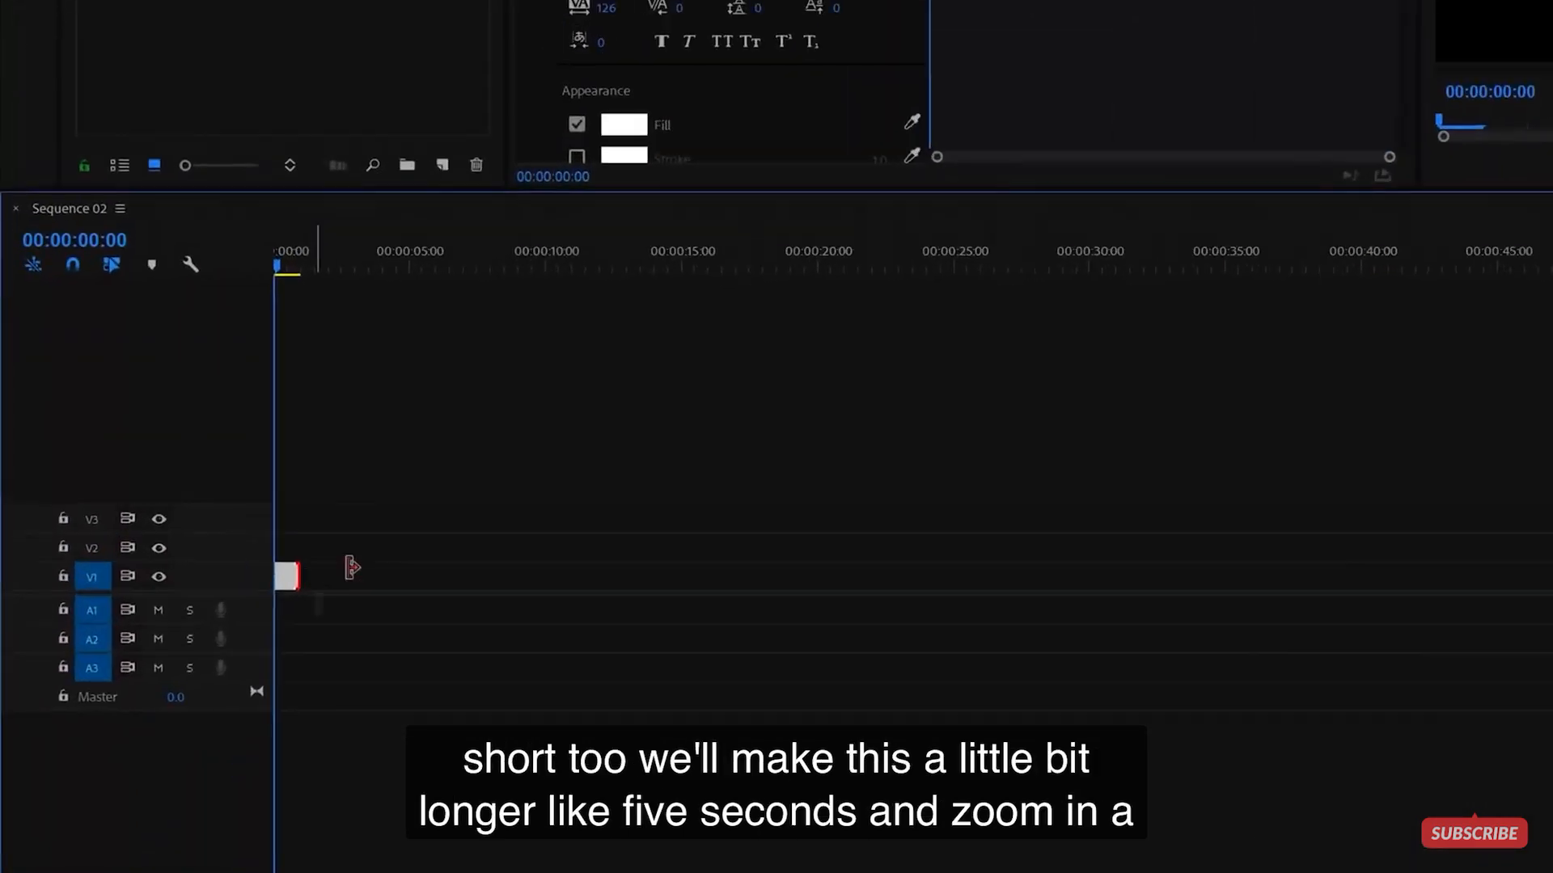
left_click_drag(164, 665, 231, 658)
left_click_drag(526, 511, 489, 511)
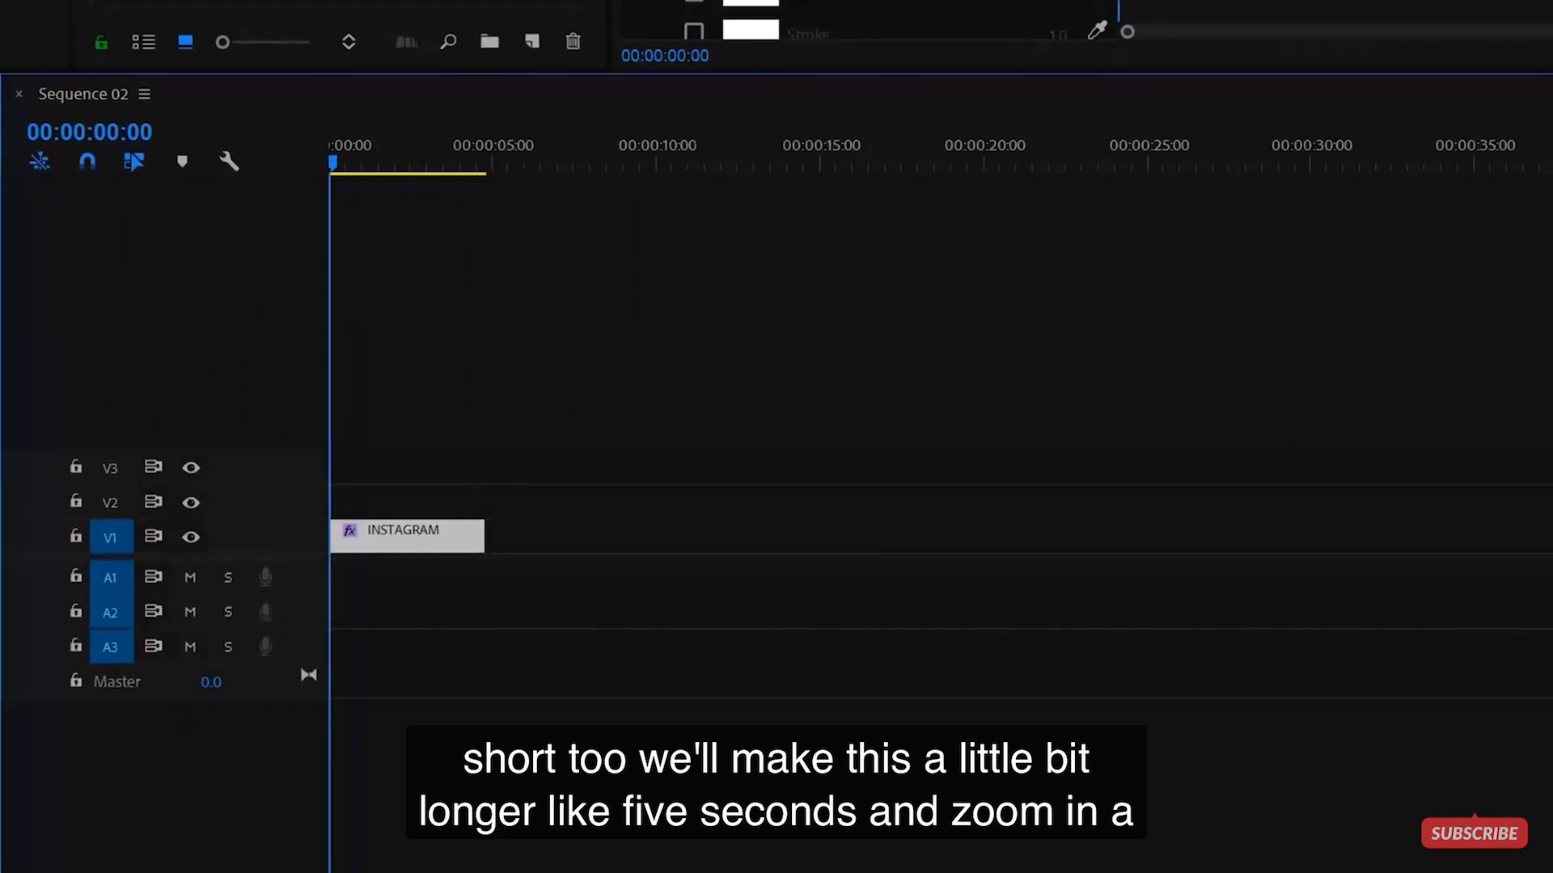
left_click_drag(231, 850, 173, 851)
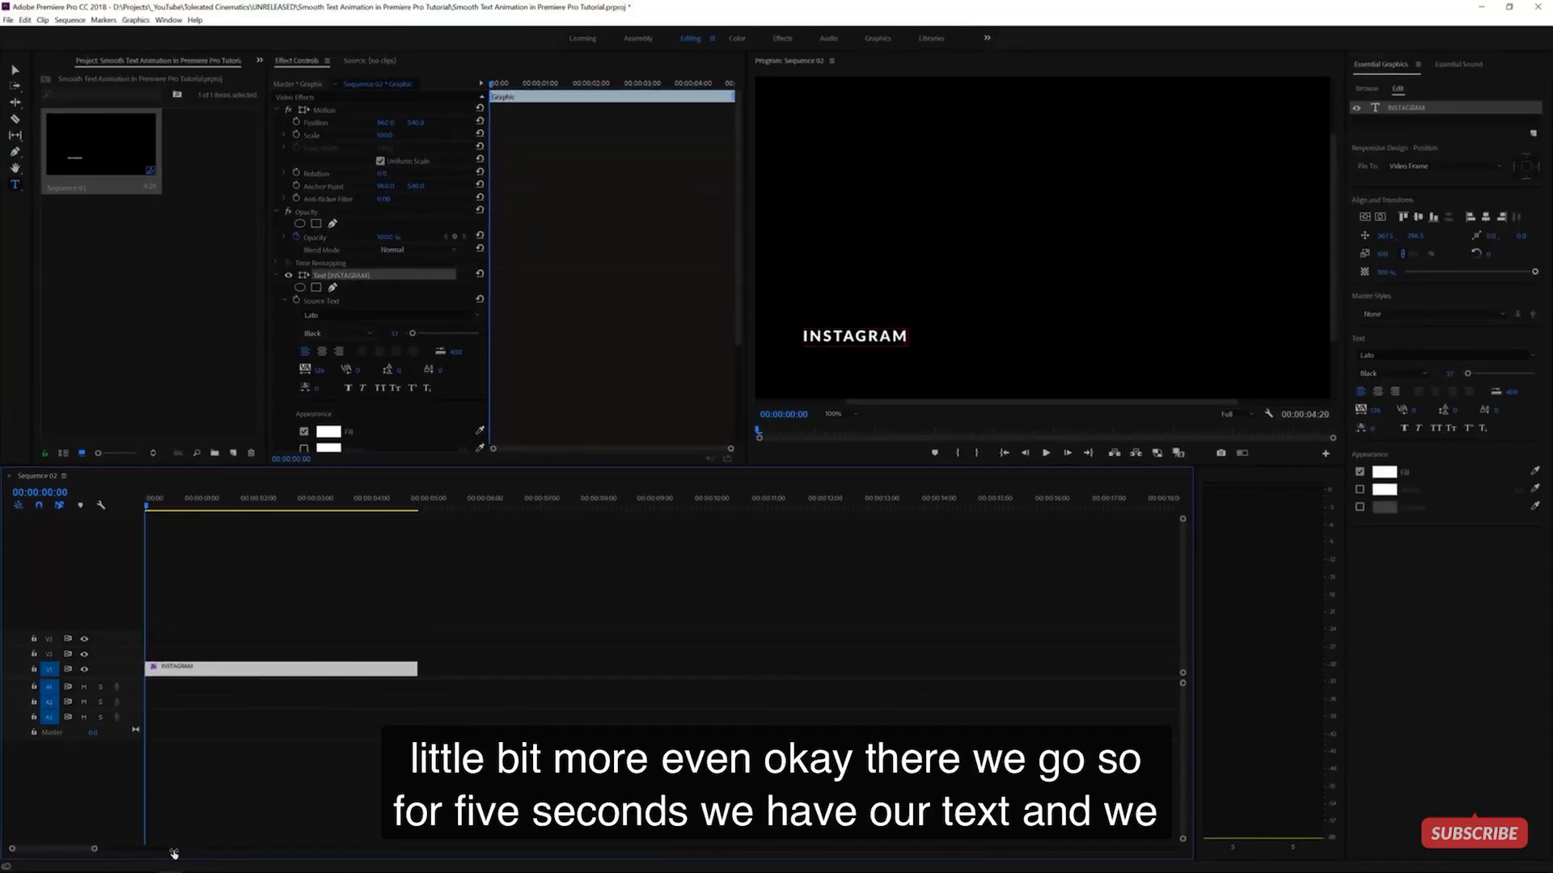
left_click(460, 505)
key("Home")
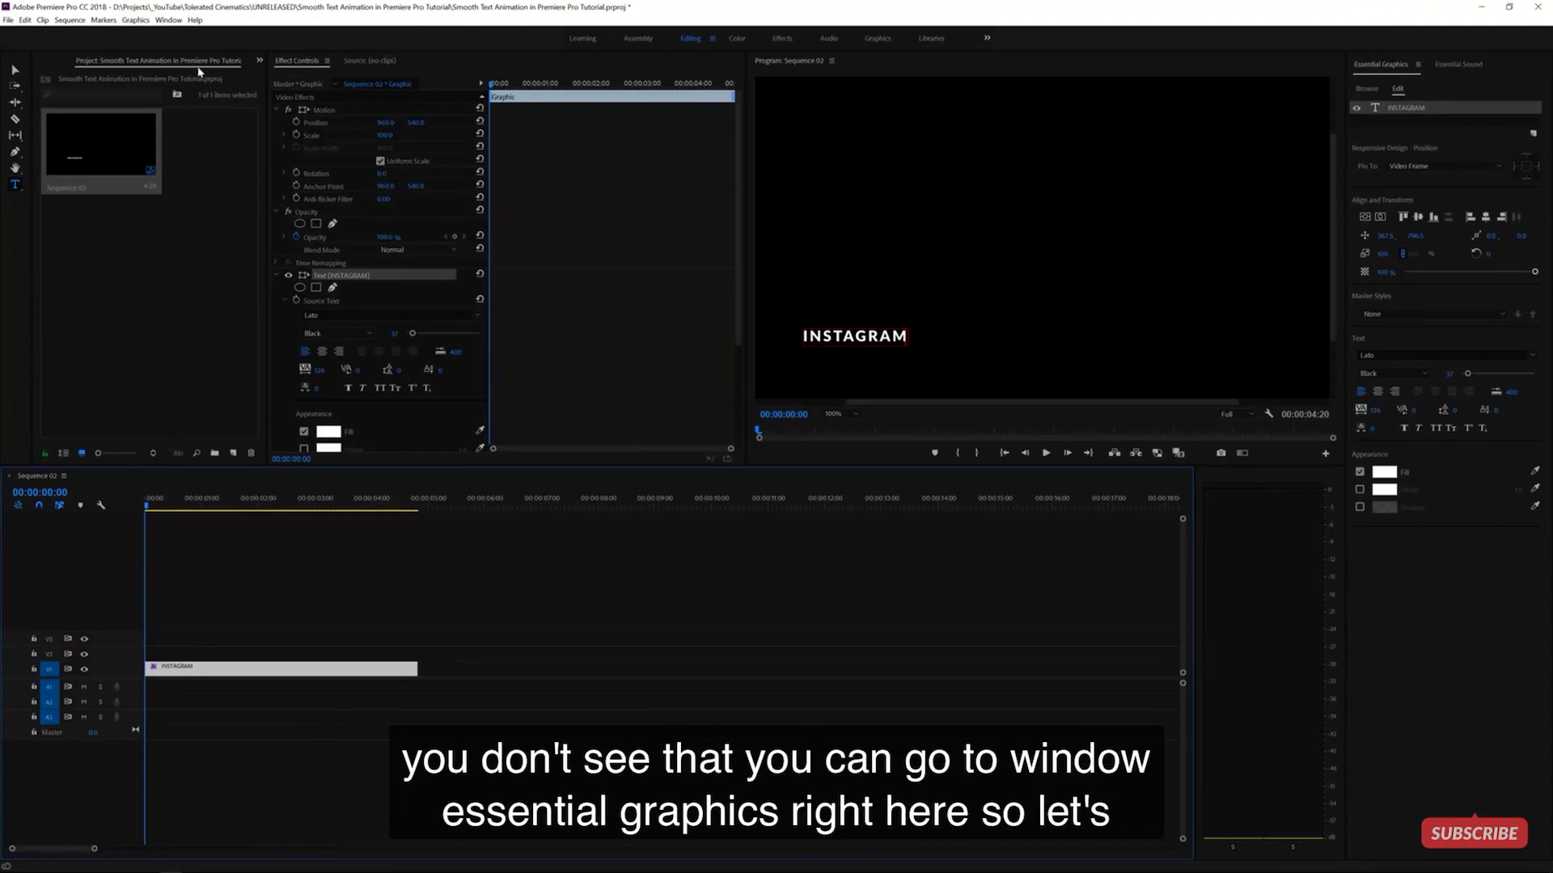
- Show Essential Graphics and select the INSTAGRAM text layer in its Edit tab
left_click(168, 20)
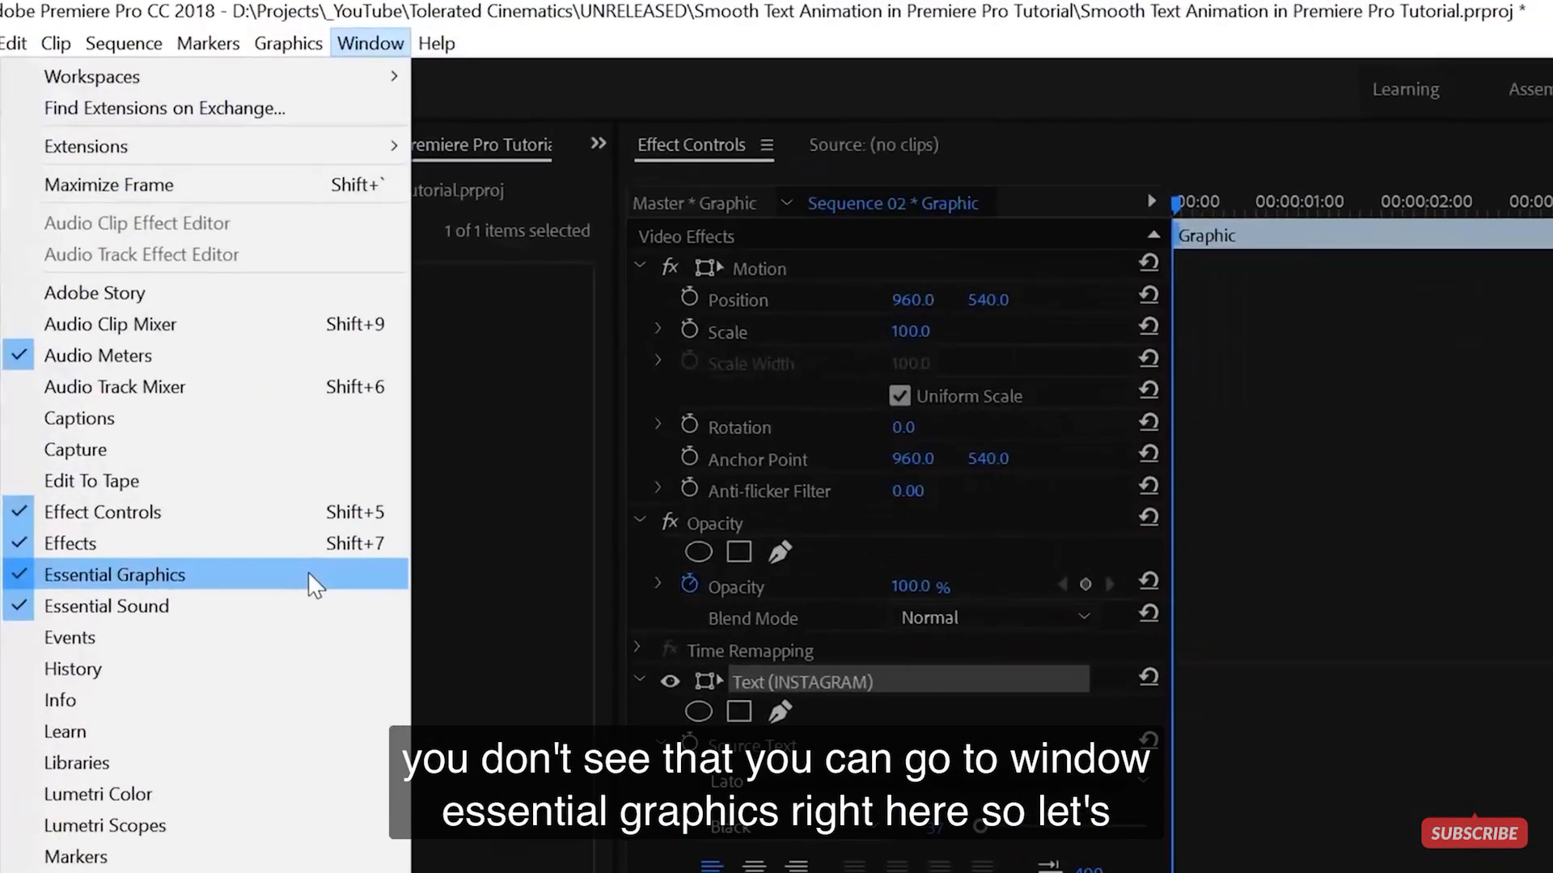
left_click(566, 849)
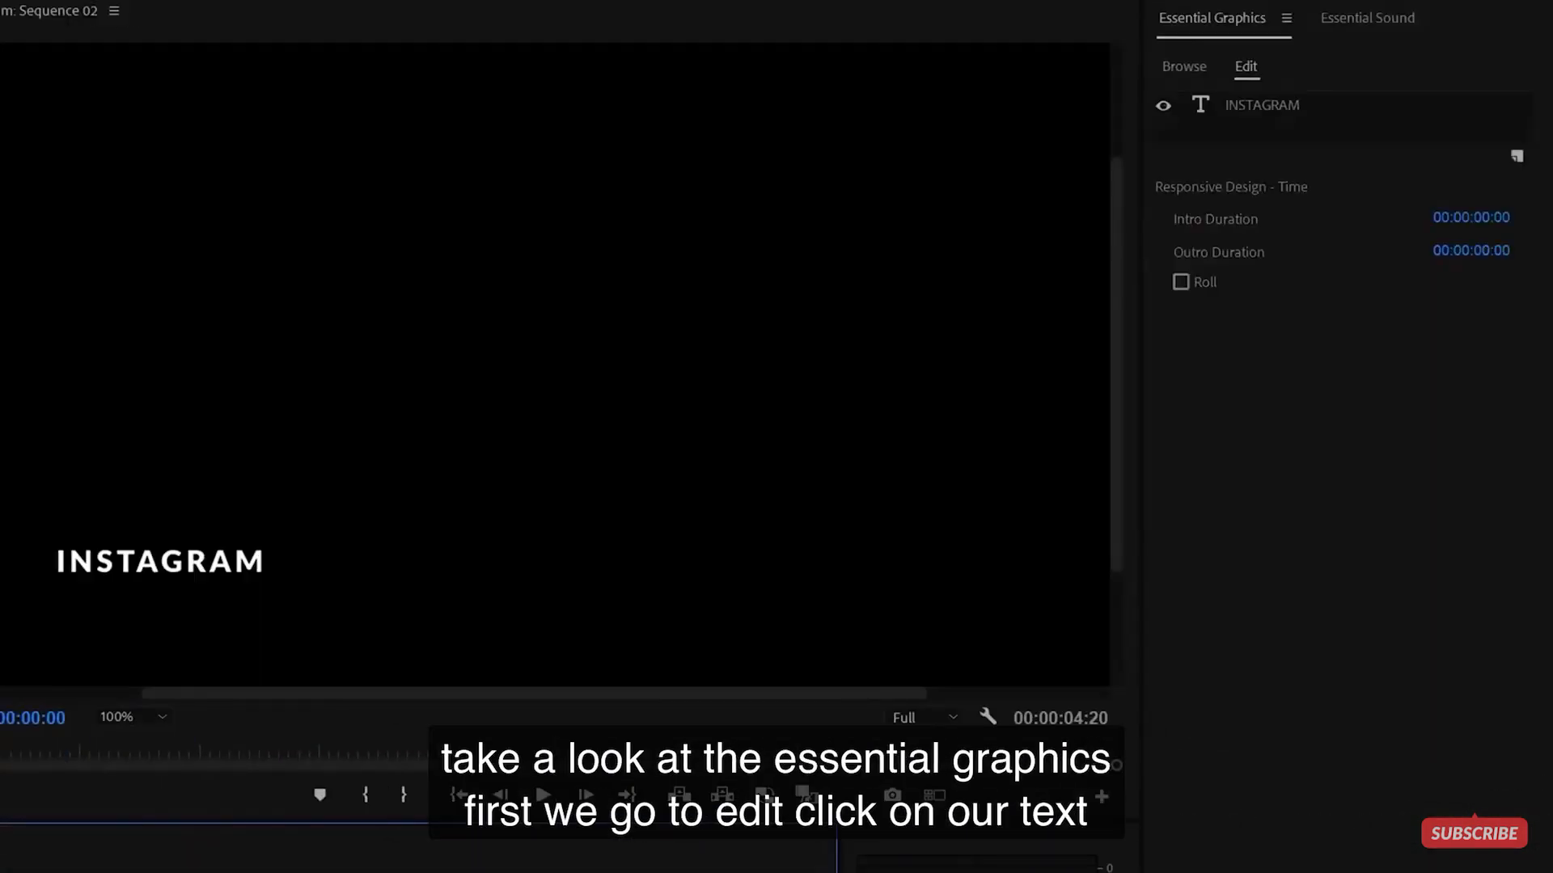
left_click(1246, 64)
left_click(1244, 108)
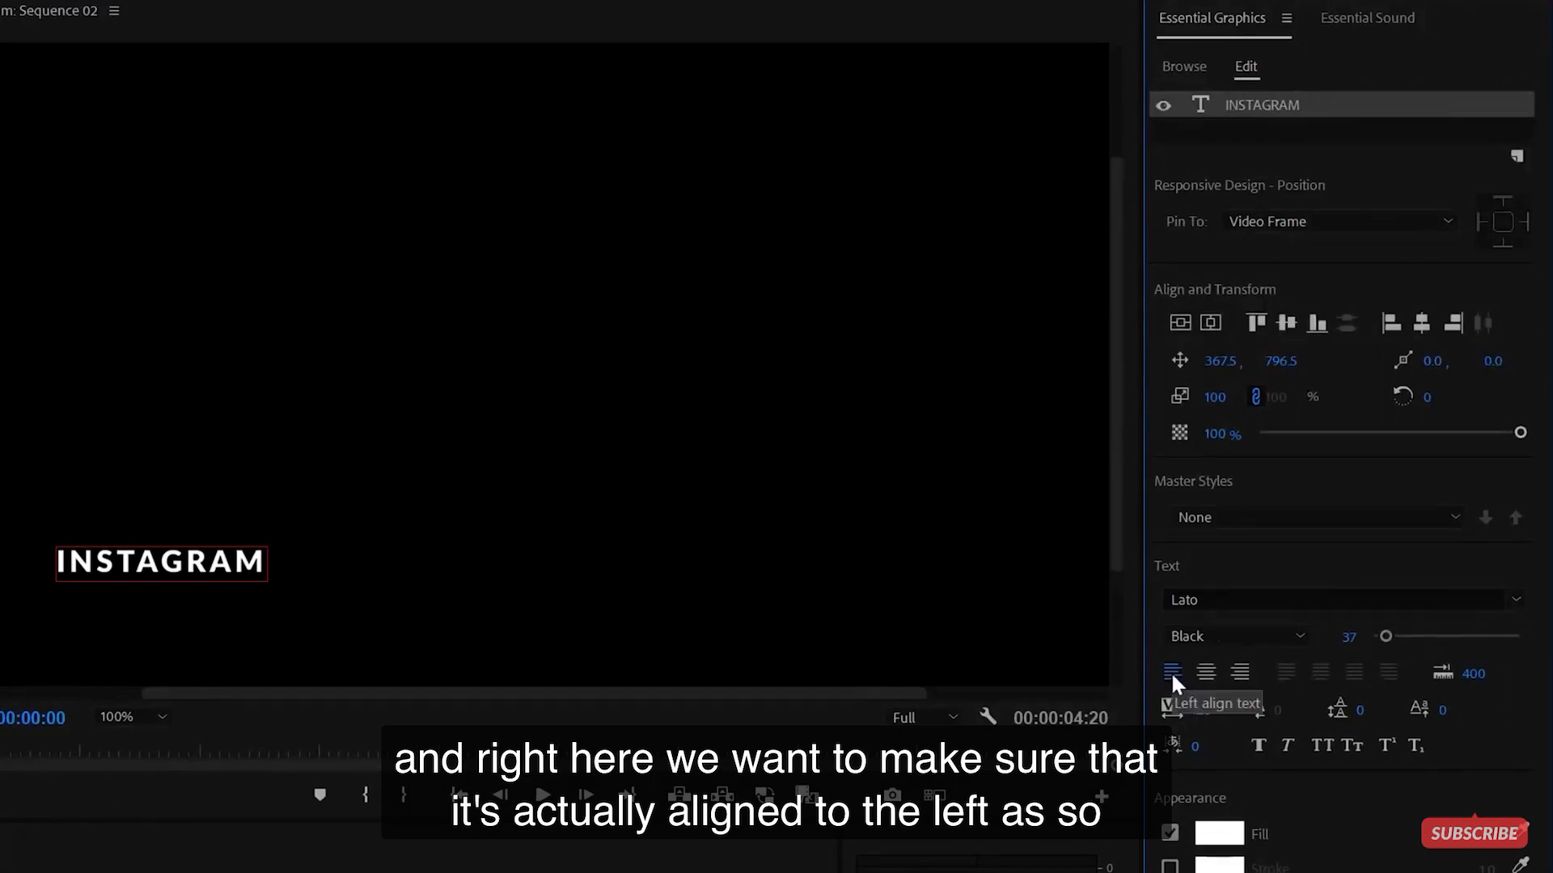
- Keep the Lato Black weight, set font size 34, and fit the Program monitor view
left_click(1200, 634)
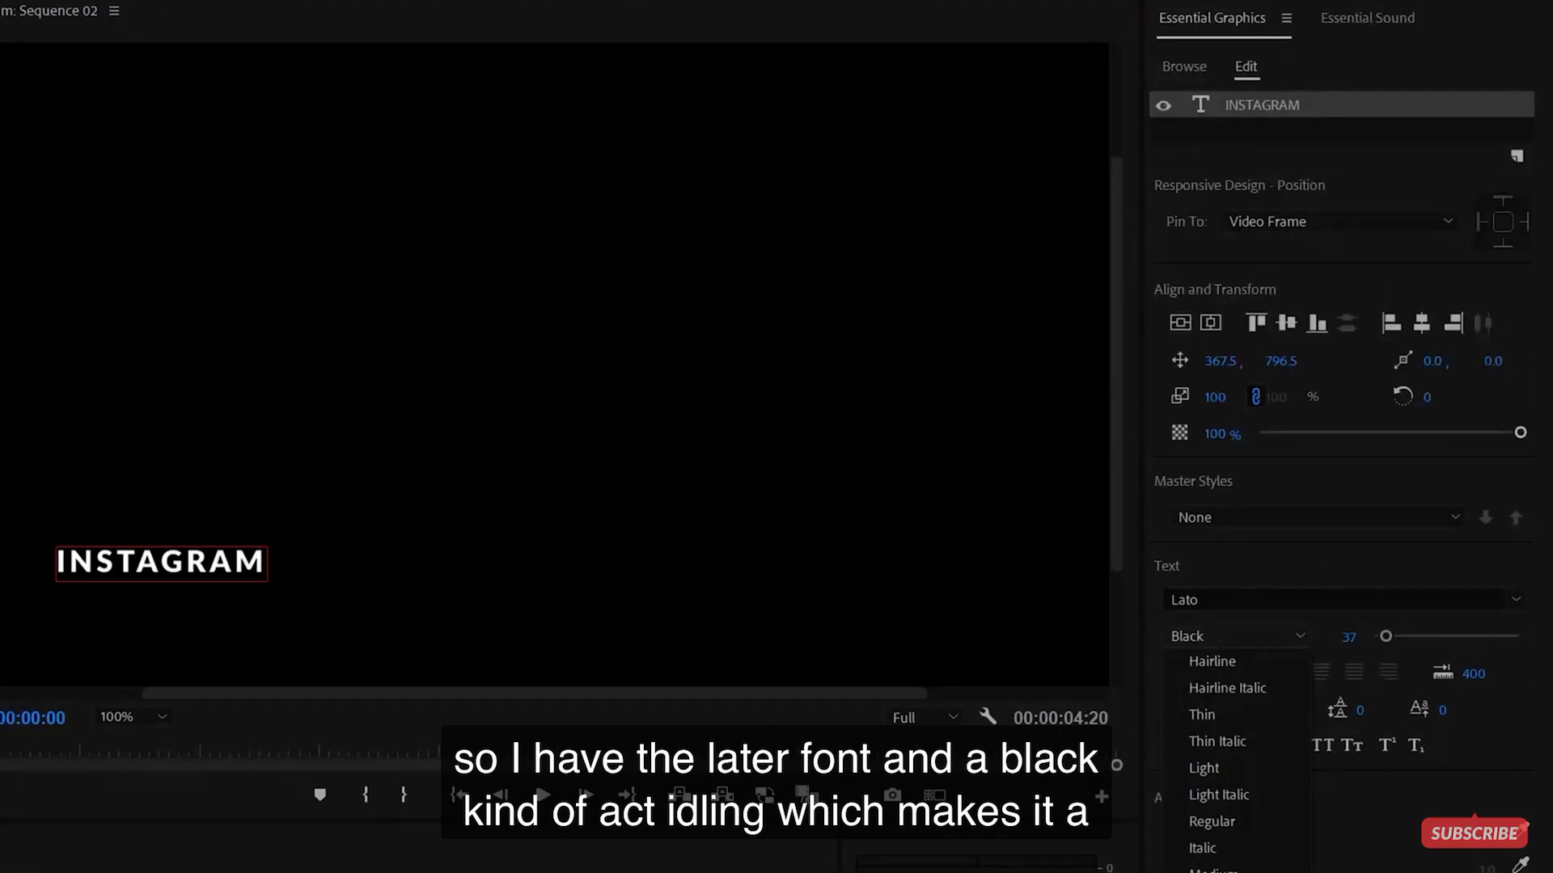
key("Escape")
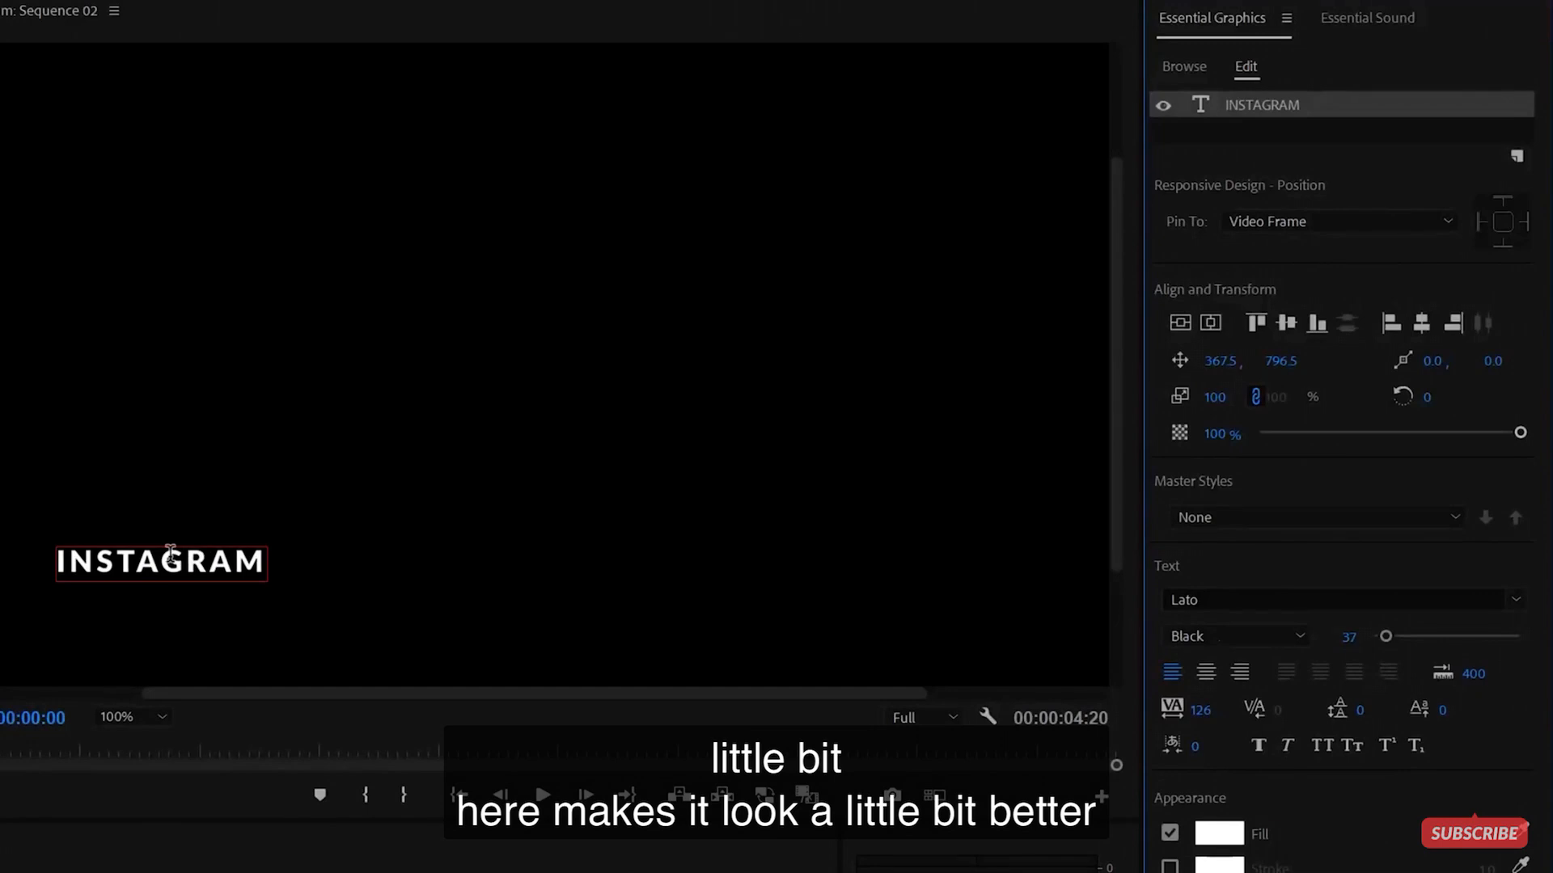
mouse_move(1383, 637)
left_mouse_down()
mouse_move(1401, 633)
mouse_move(1383, 638)
left_mouse_up()
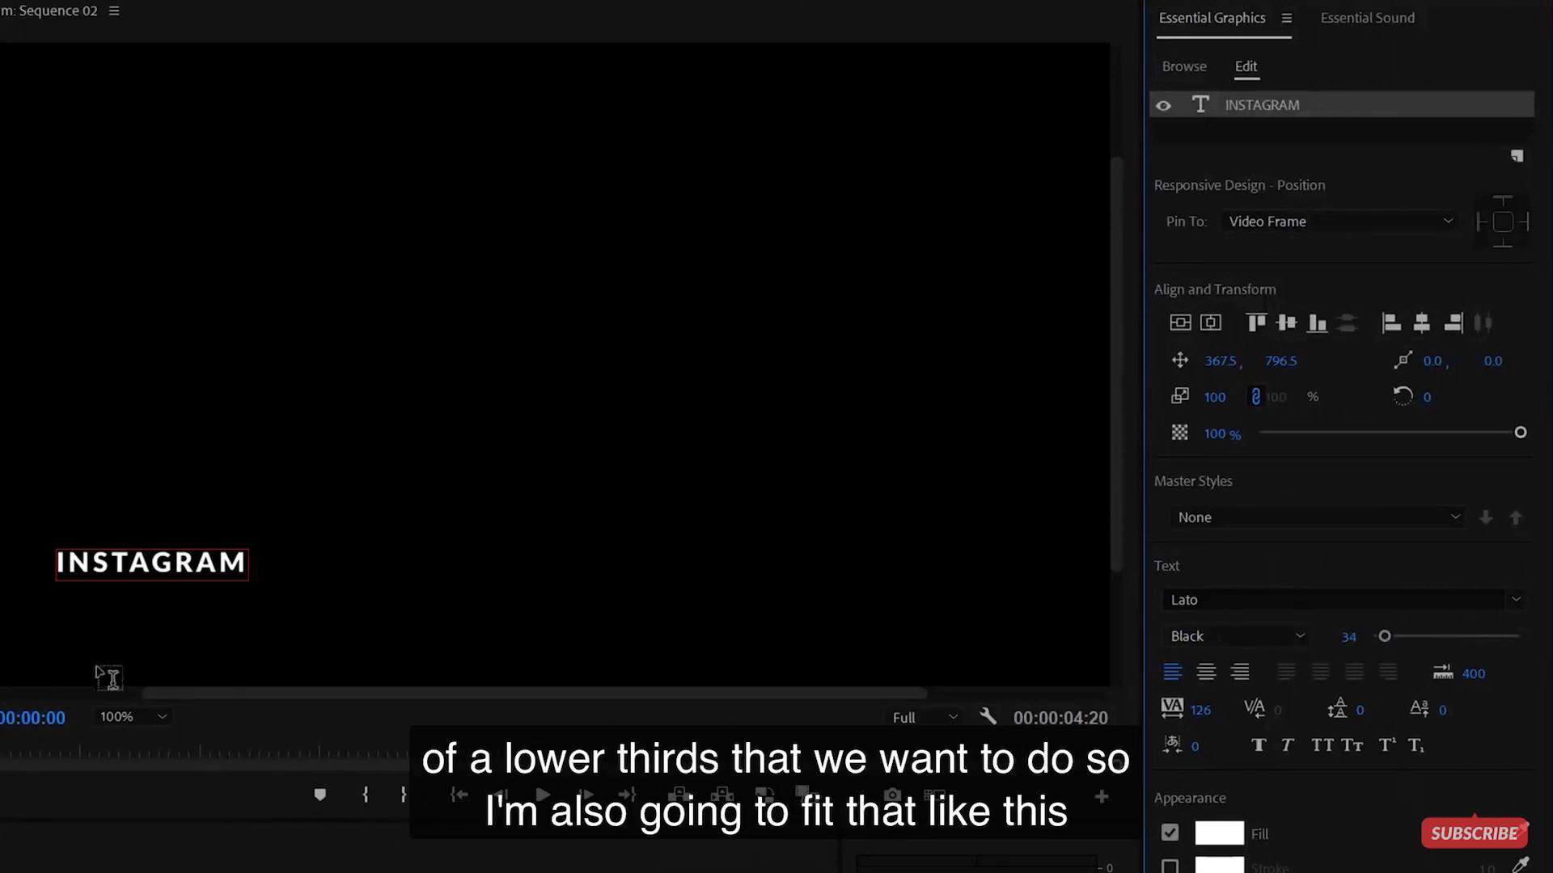
left_click(114, 717)
left_click(125, 739)
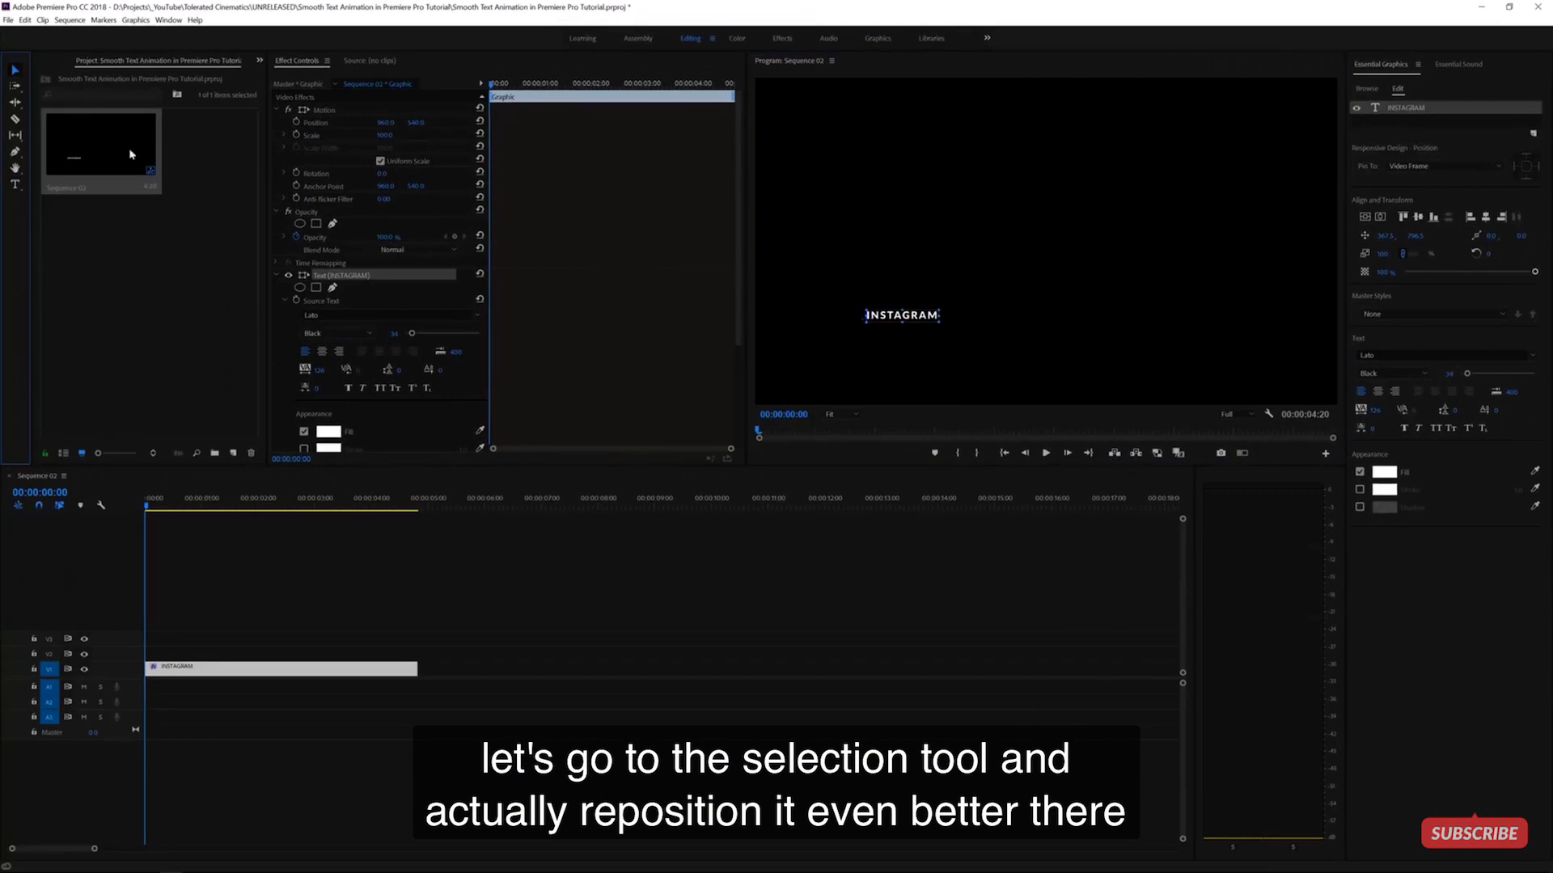
- Move INSTAGRAM down toward the lower-left corner and set its tracking to 150
left_click_drag(880, 310, 874, 343)
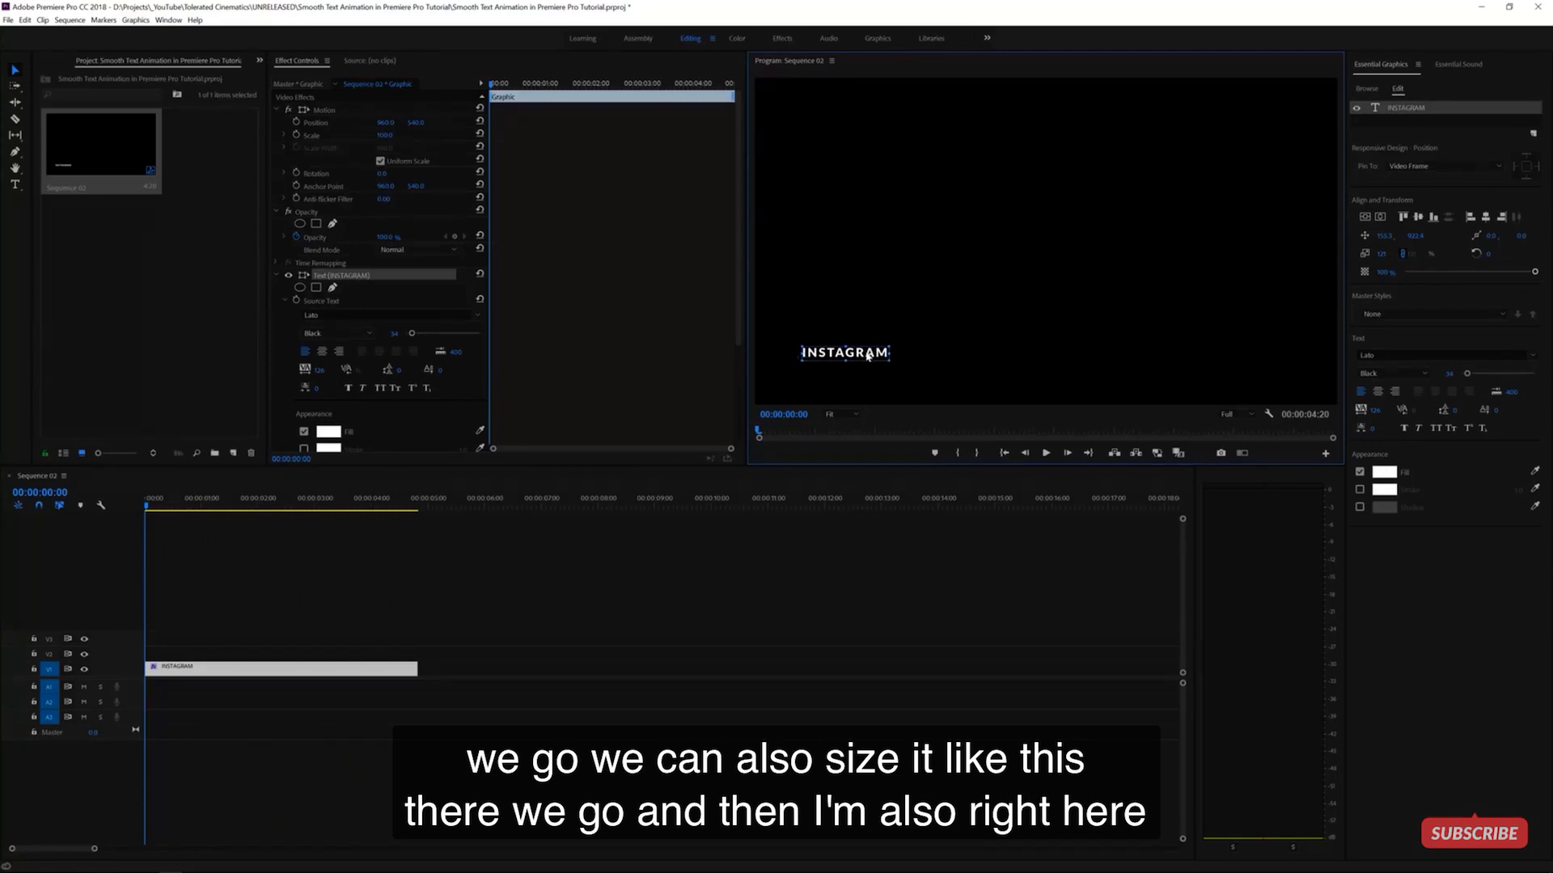
left_click(322, 369)
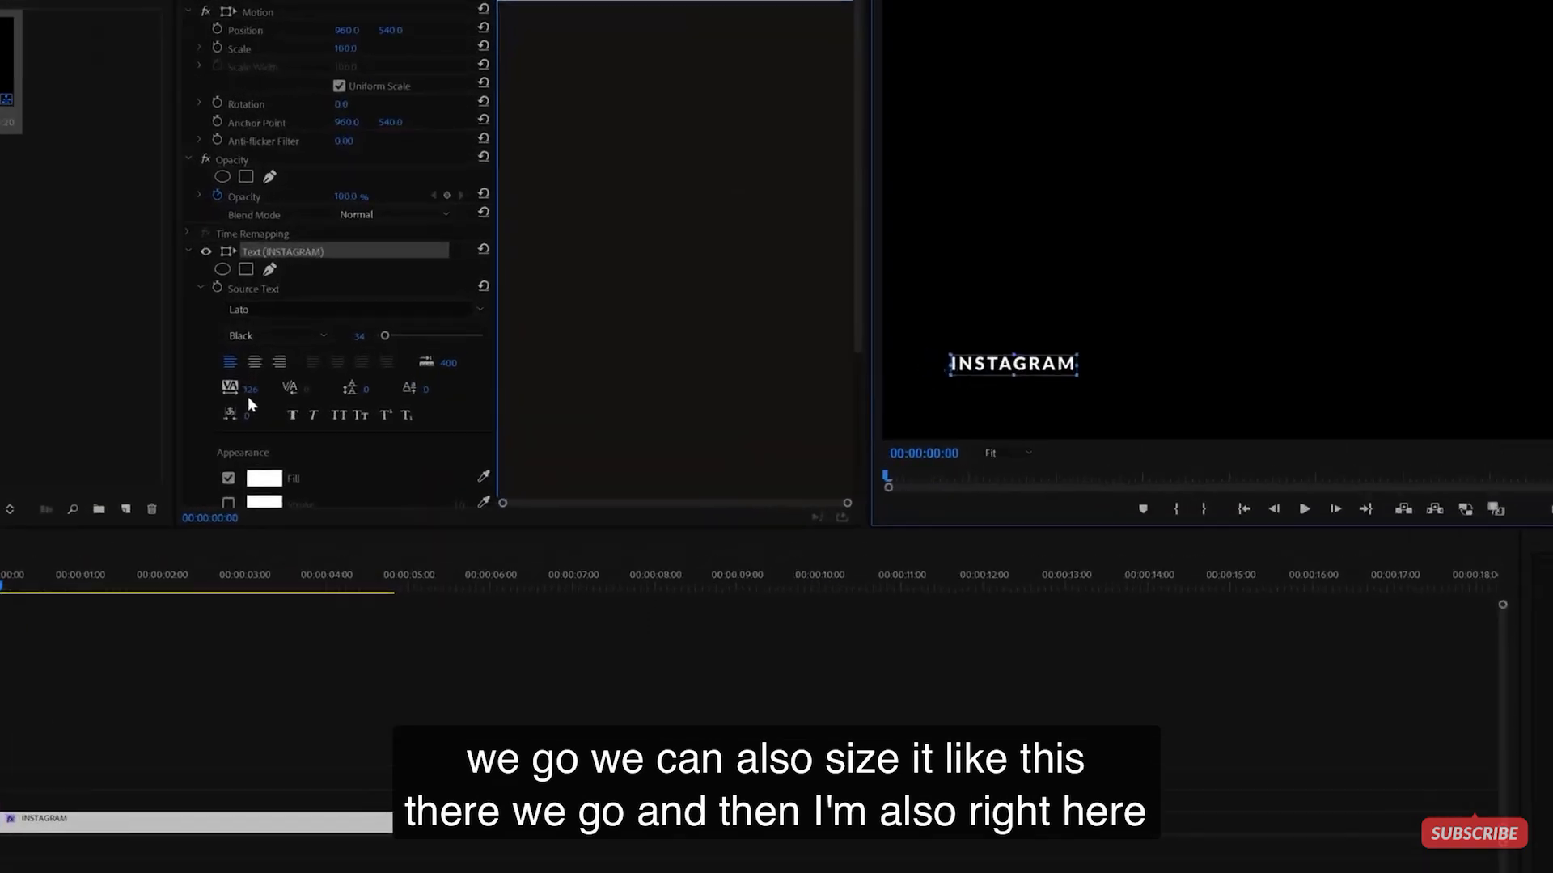
type("150")
key("Return")
- Try wider and zero tracking values, undoing back to 150 each time
left_click_drag(90, 434, 194, 434)
key("ctrl+z")
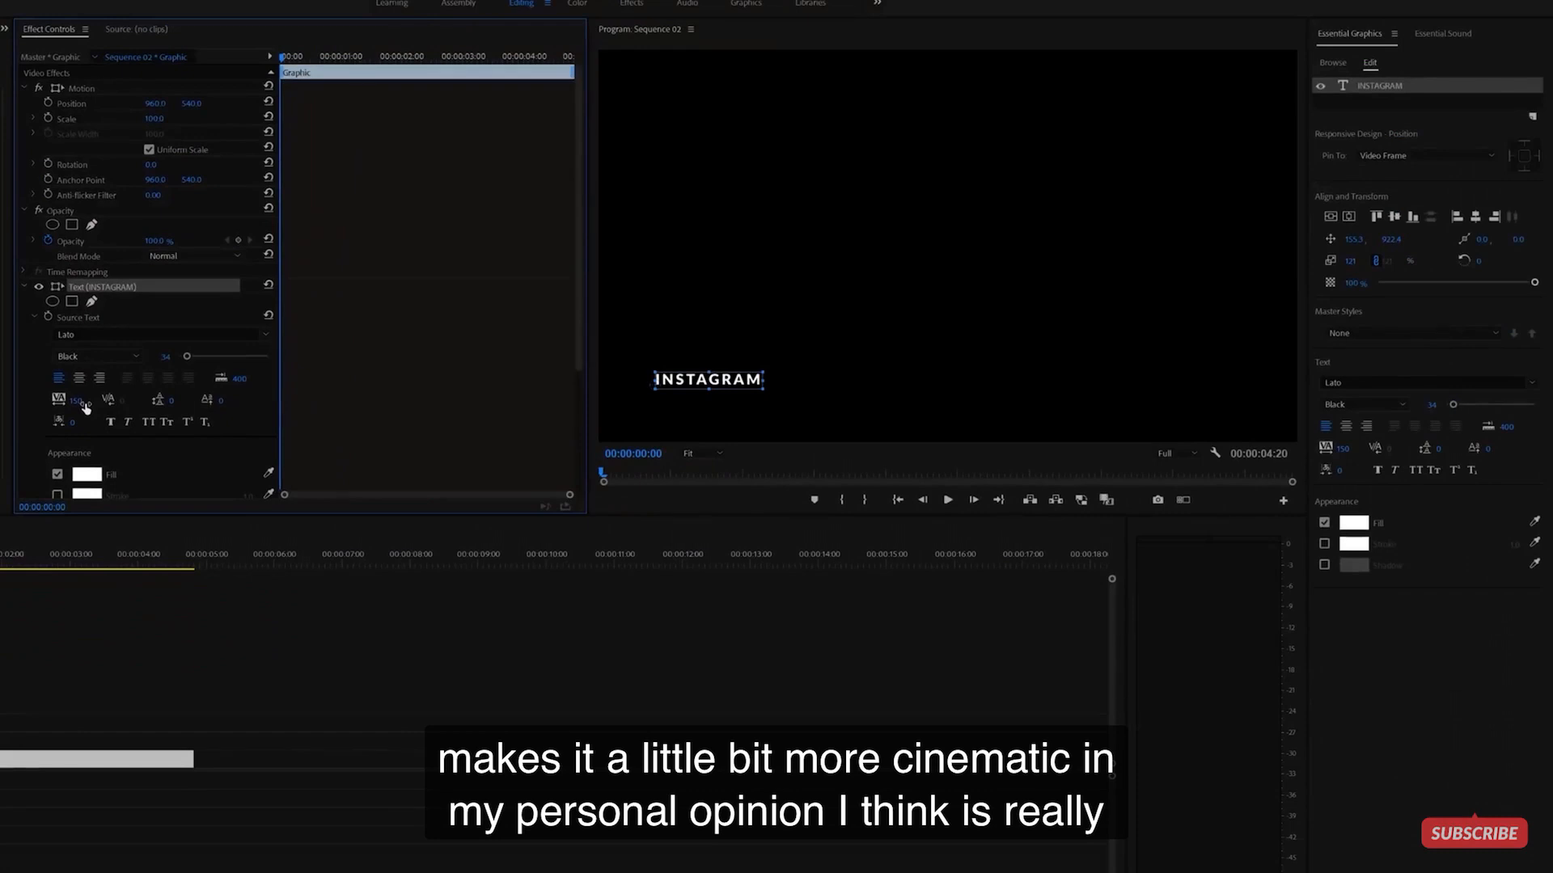
left_click(82, 399)
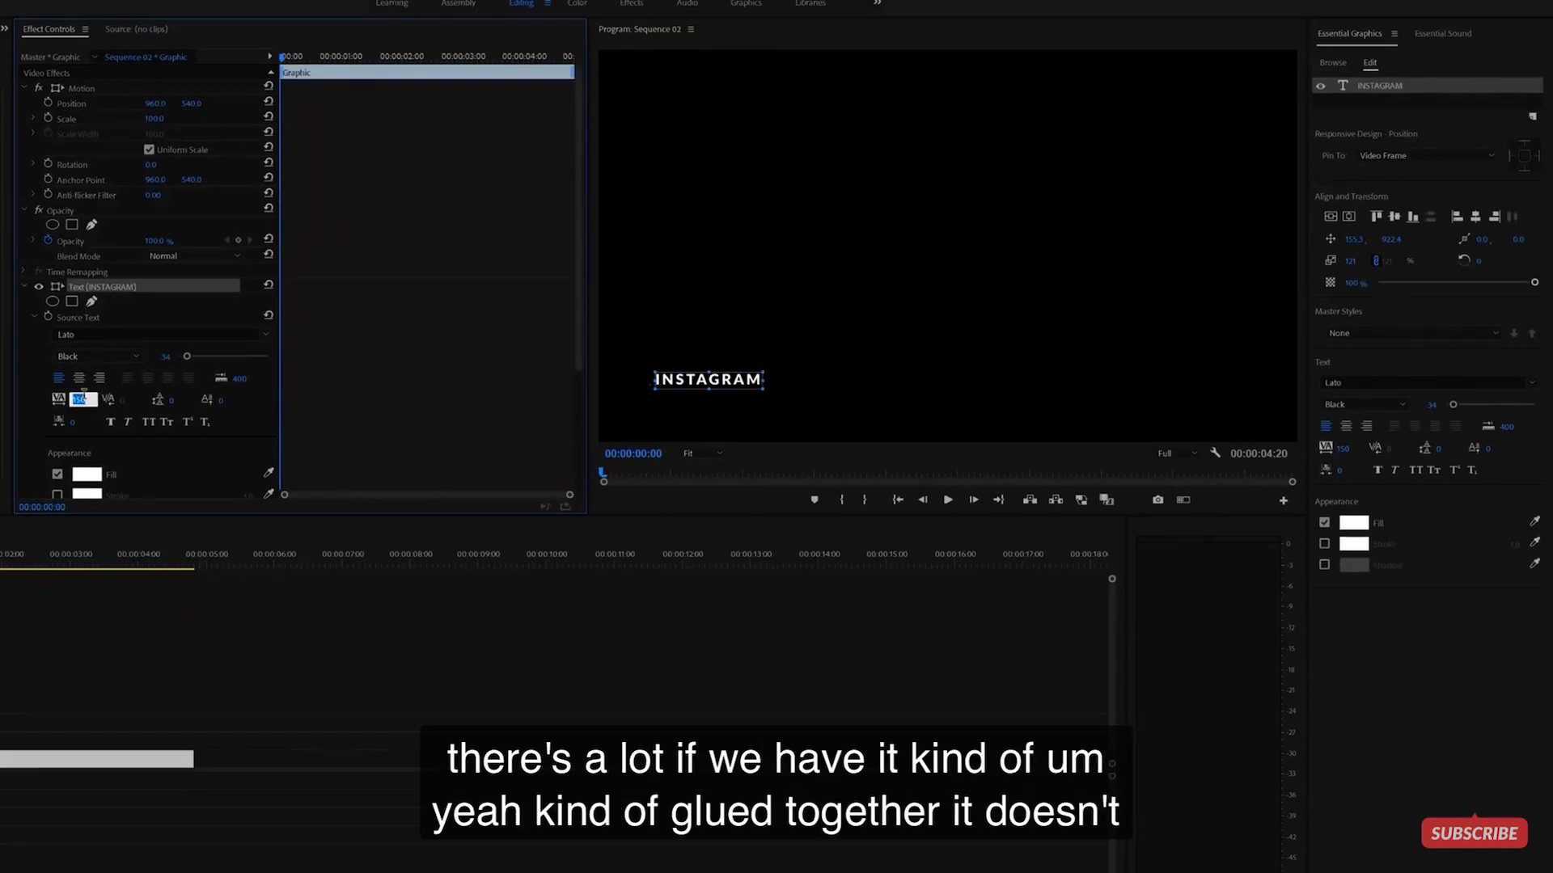
type("0")
key("Return")
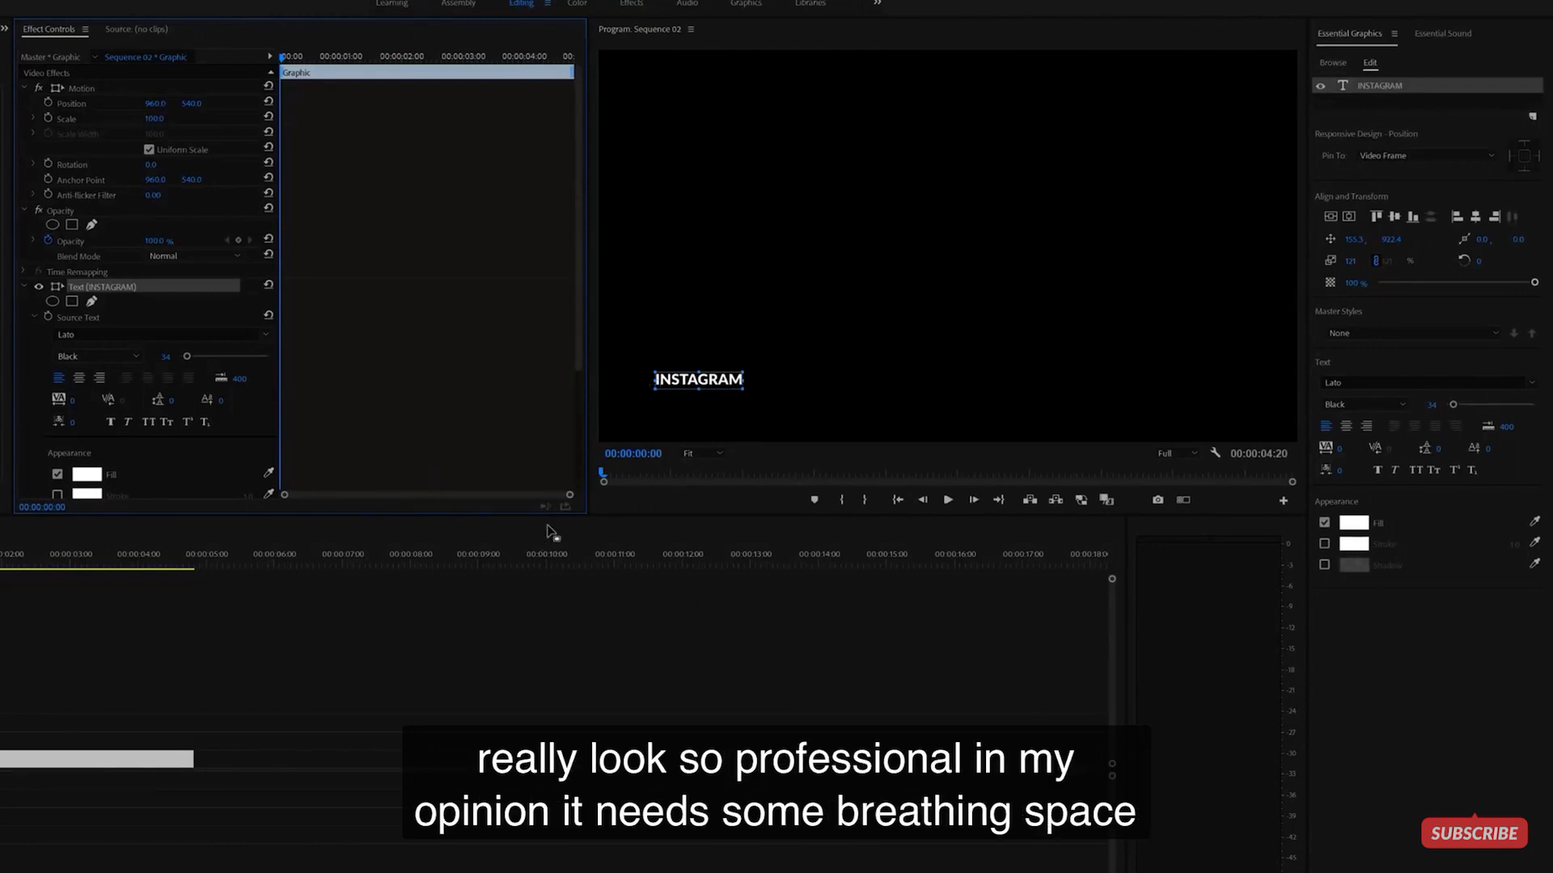
key("ctrl+z")
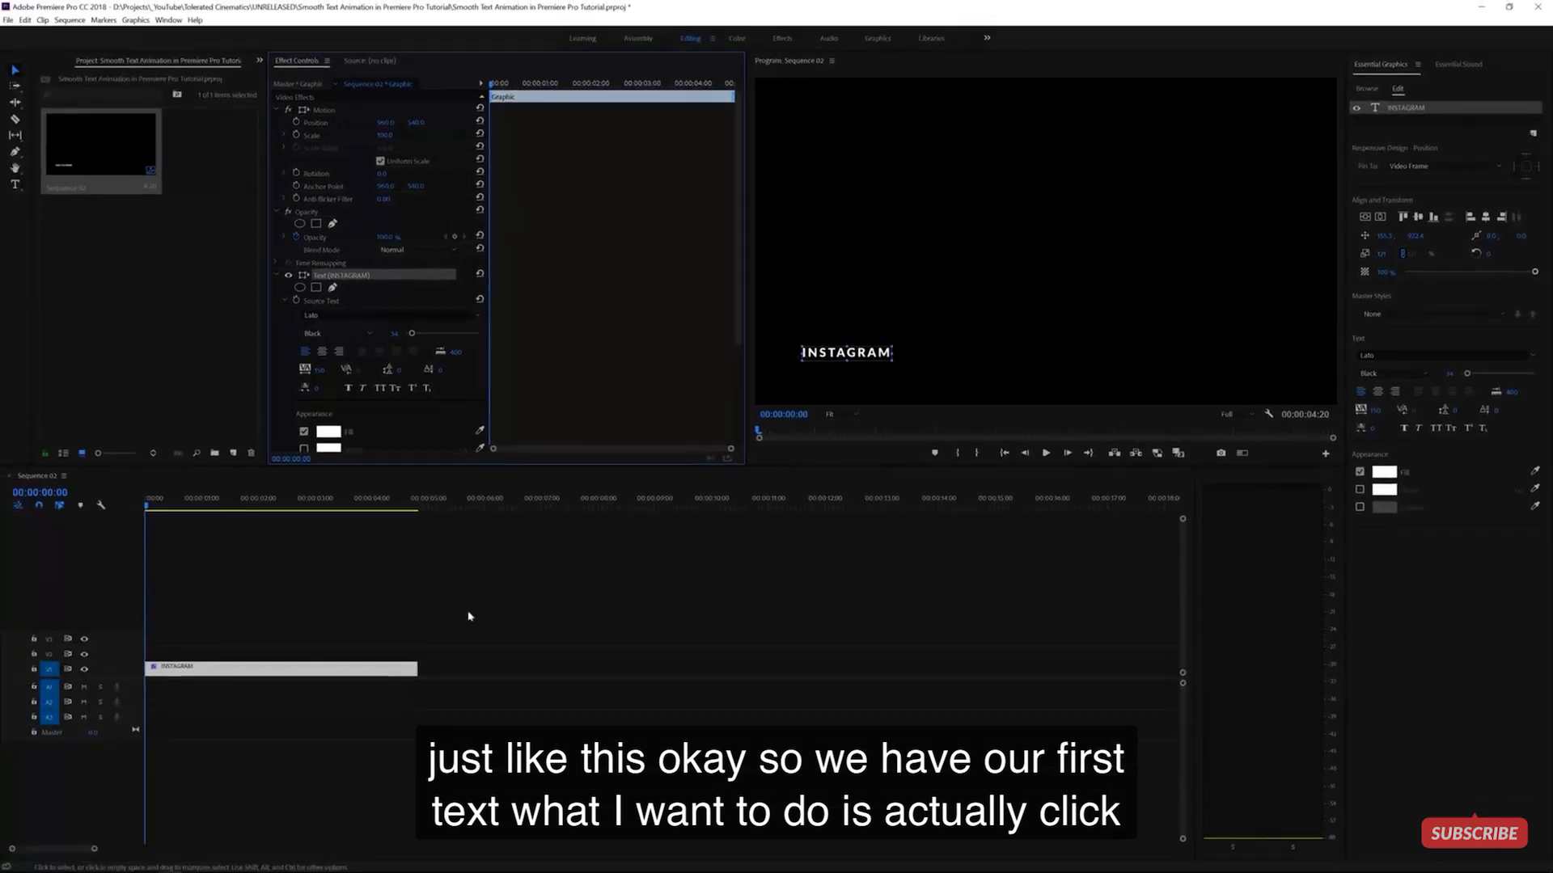
- Alt-drag the INSTAGRAM clip to duplicate it onto track V2
left_click(259, 657)
left_click(233, 669)
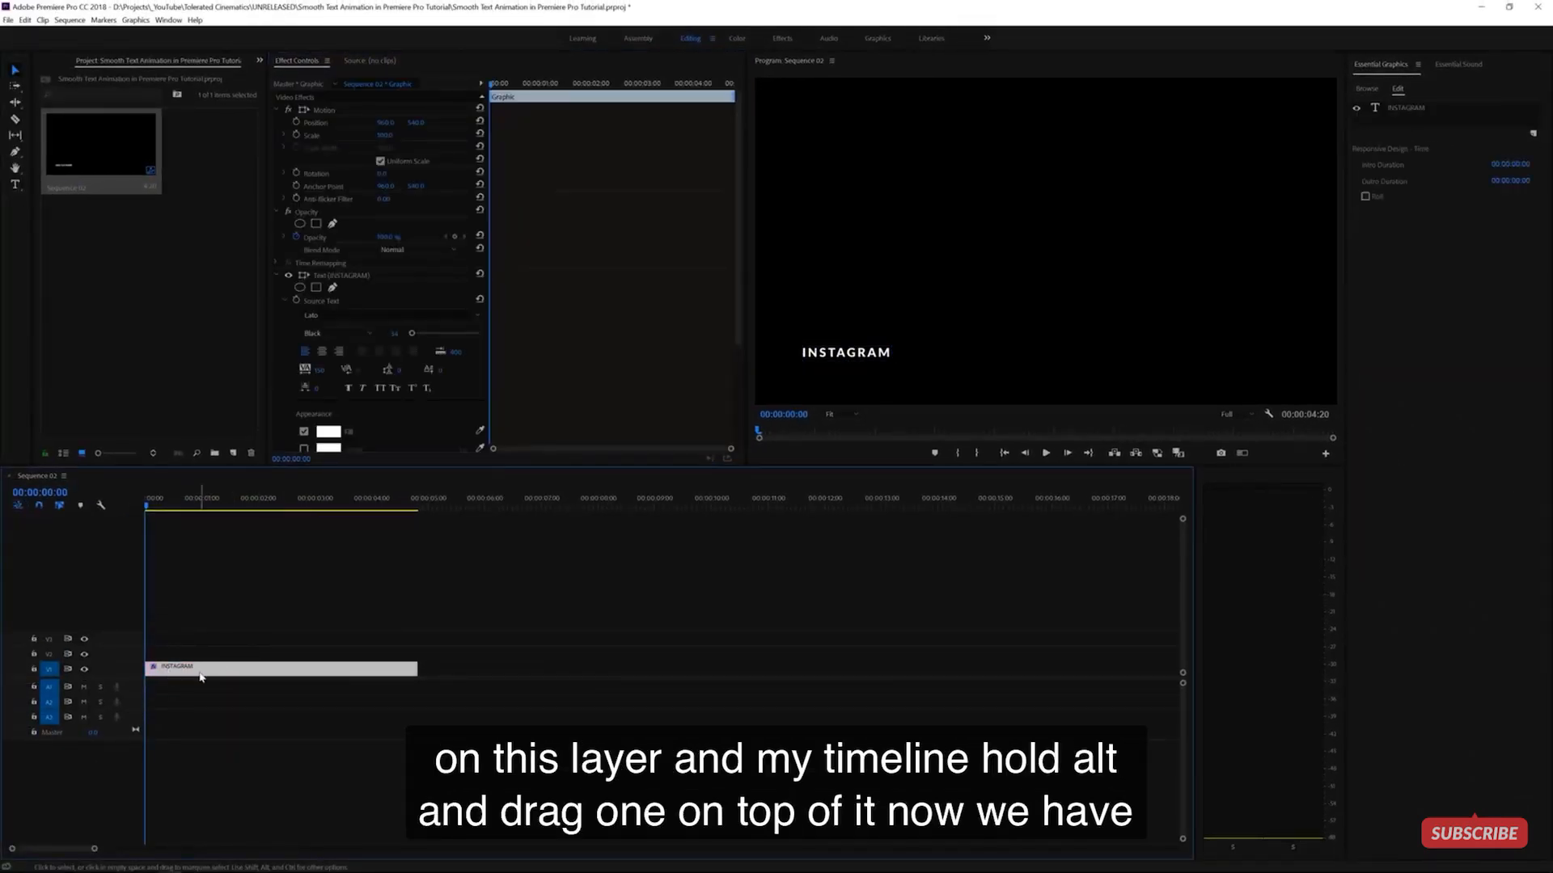
left_click_drag(200, 677, 197, 657)
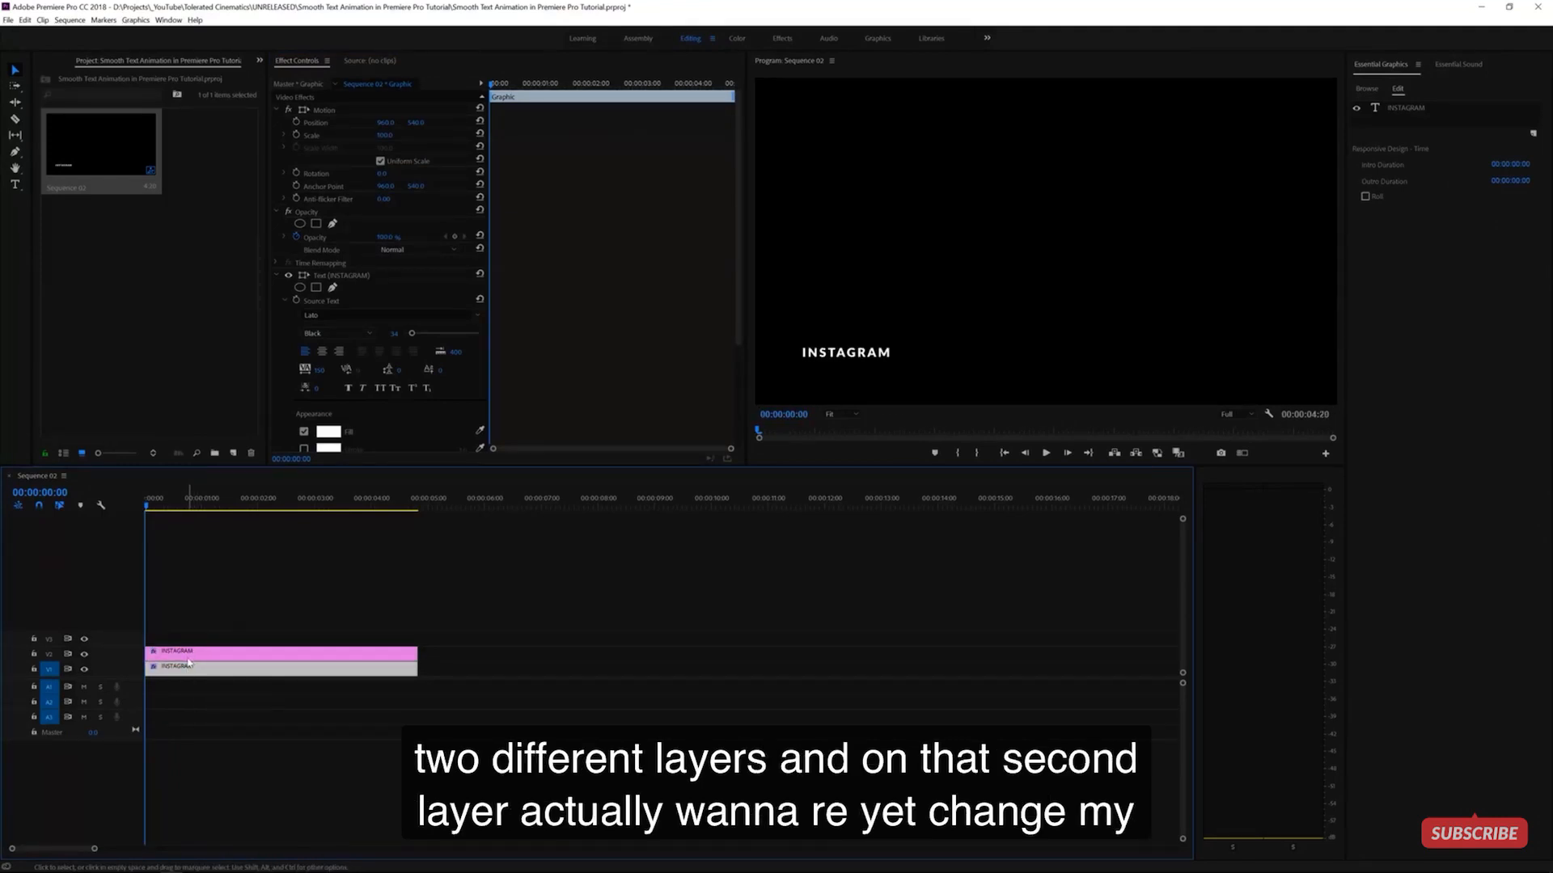
- Move the V1 copy's INSTAGRAM text just below the original line
left_click(187, 663)
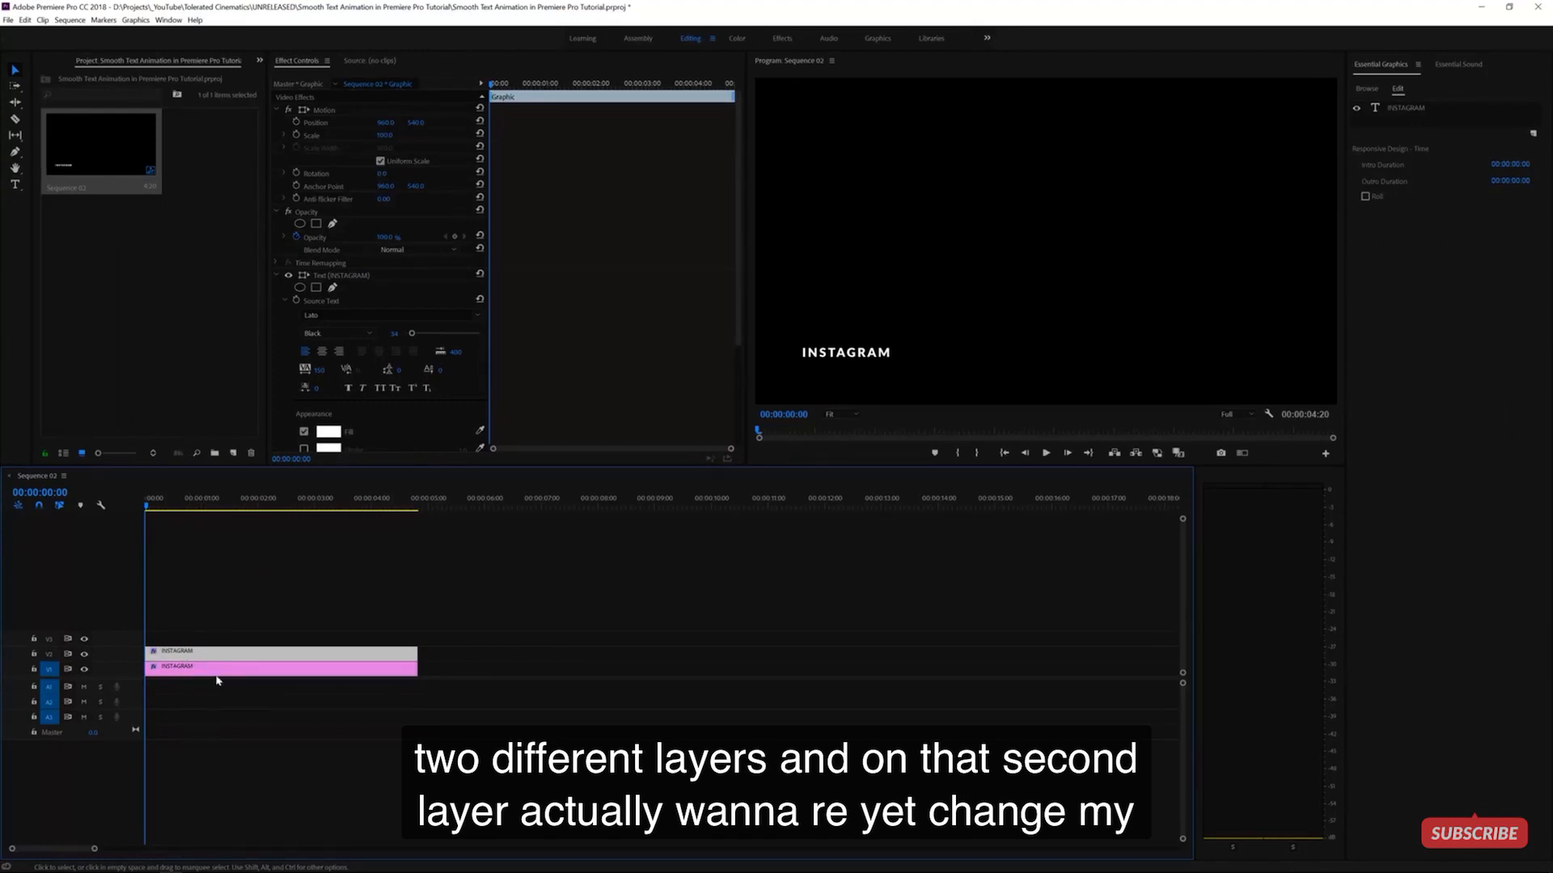
left_click(13, 71)
left_click(847, 356)
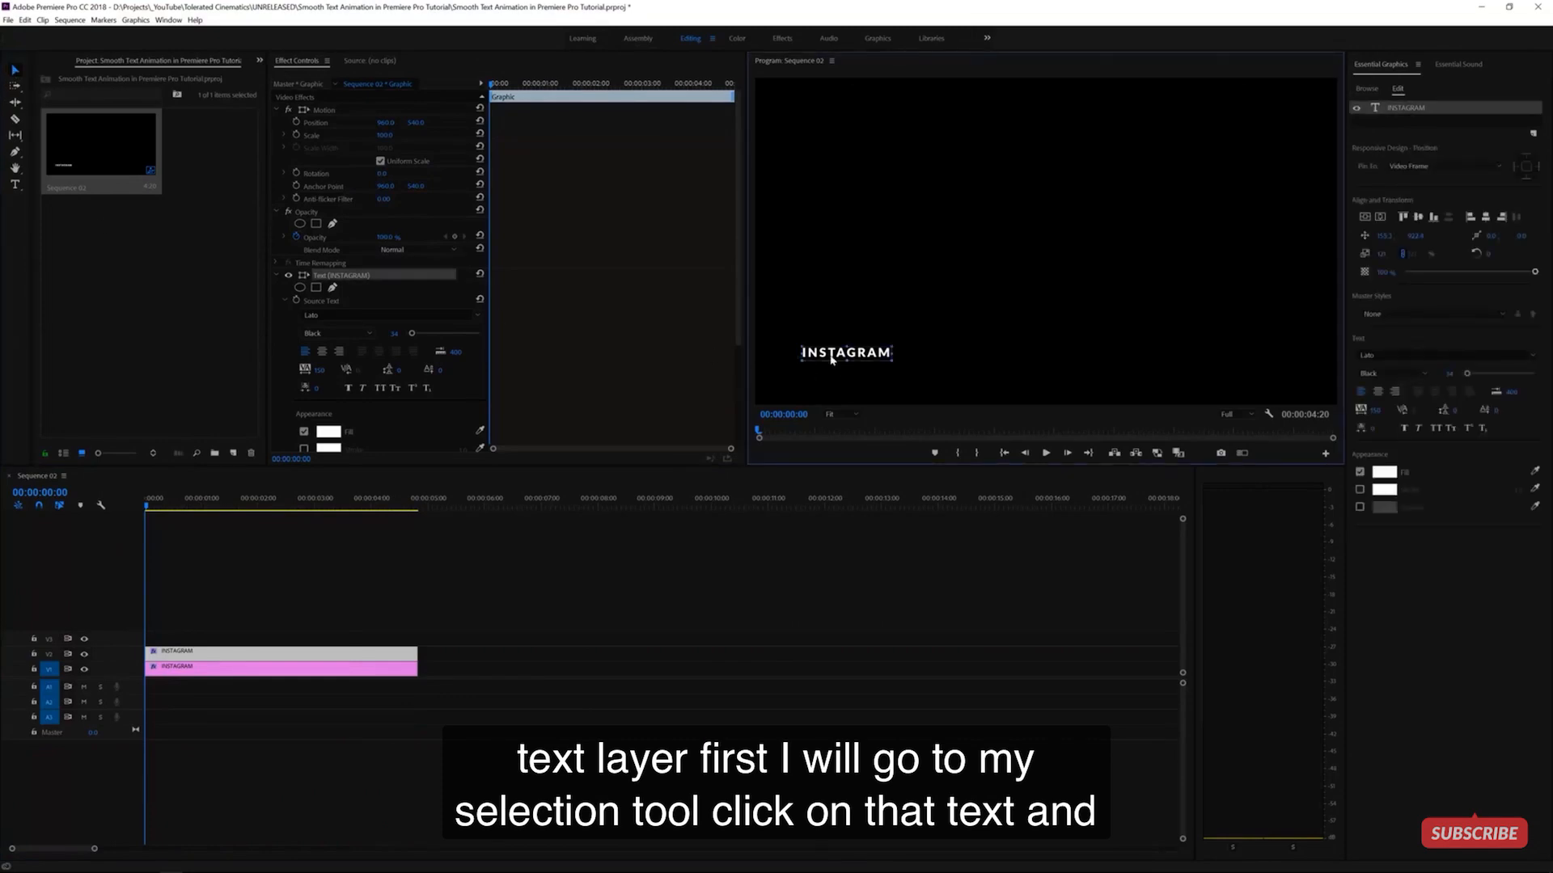
left_click_drag(823, 359, 821, 372)
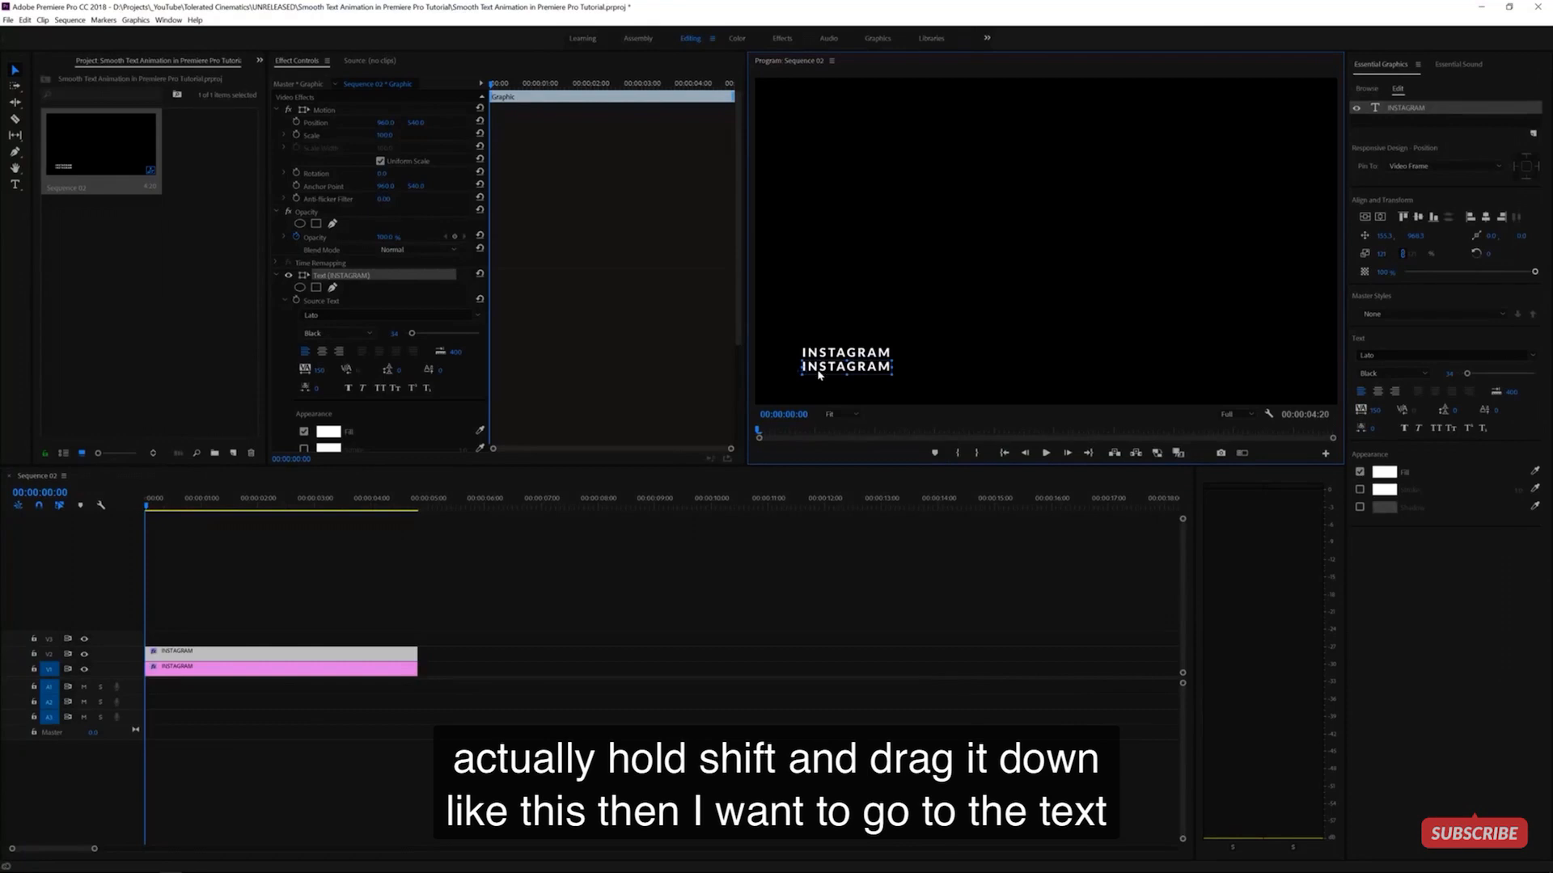
- Replace the lower line's text with the Instagram profile URL
left_click(15, 186)
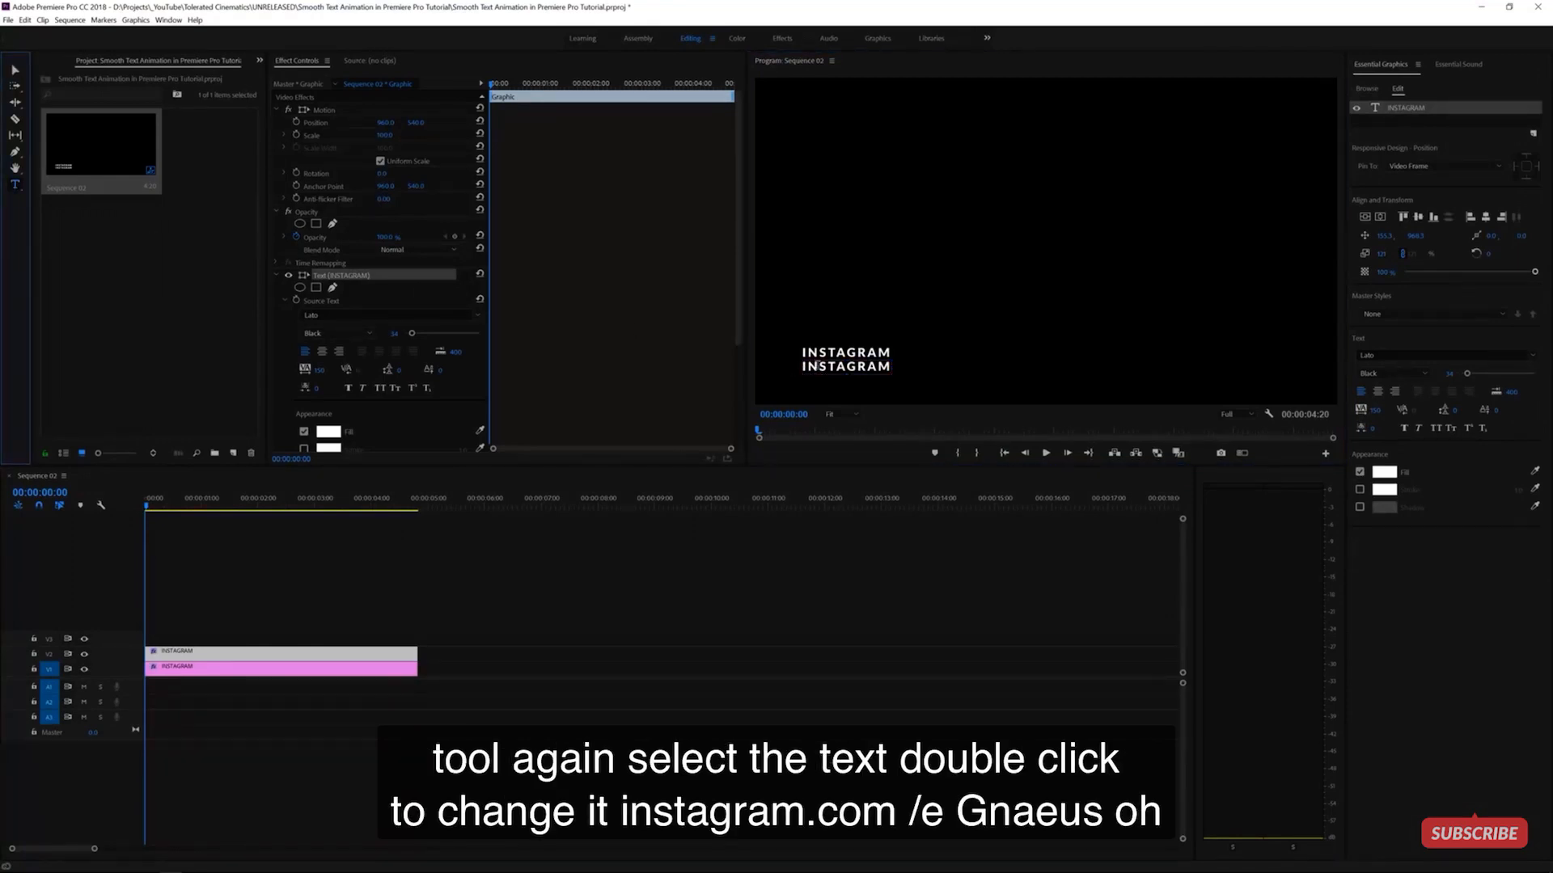
double_click(817, 364)
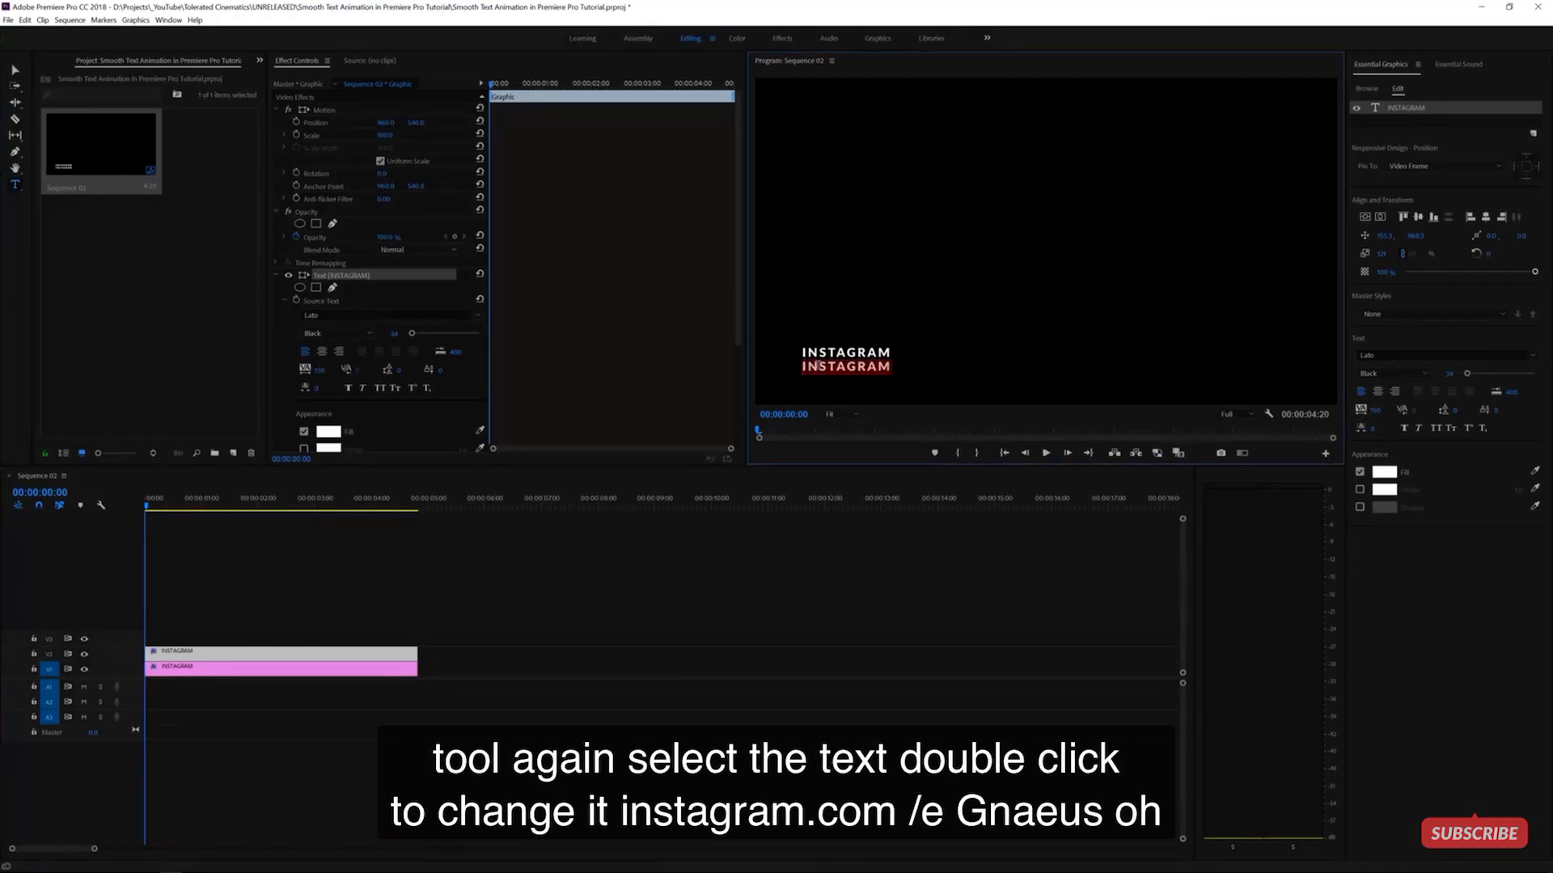
type("Insta")
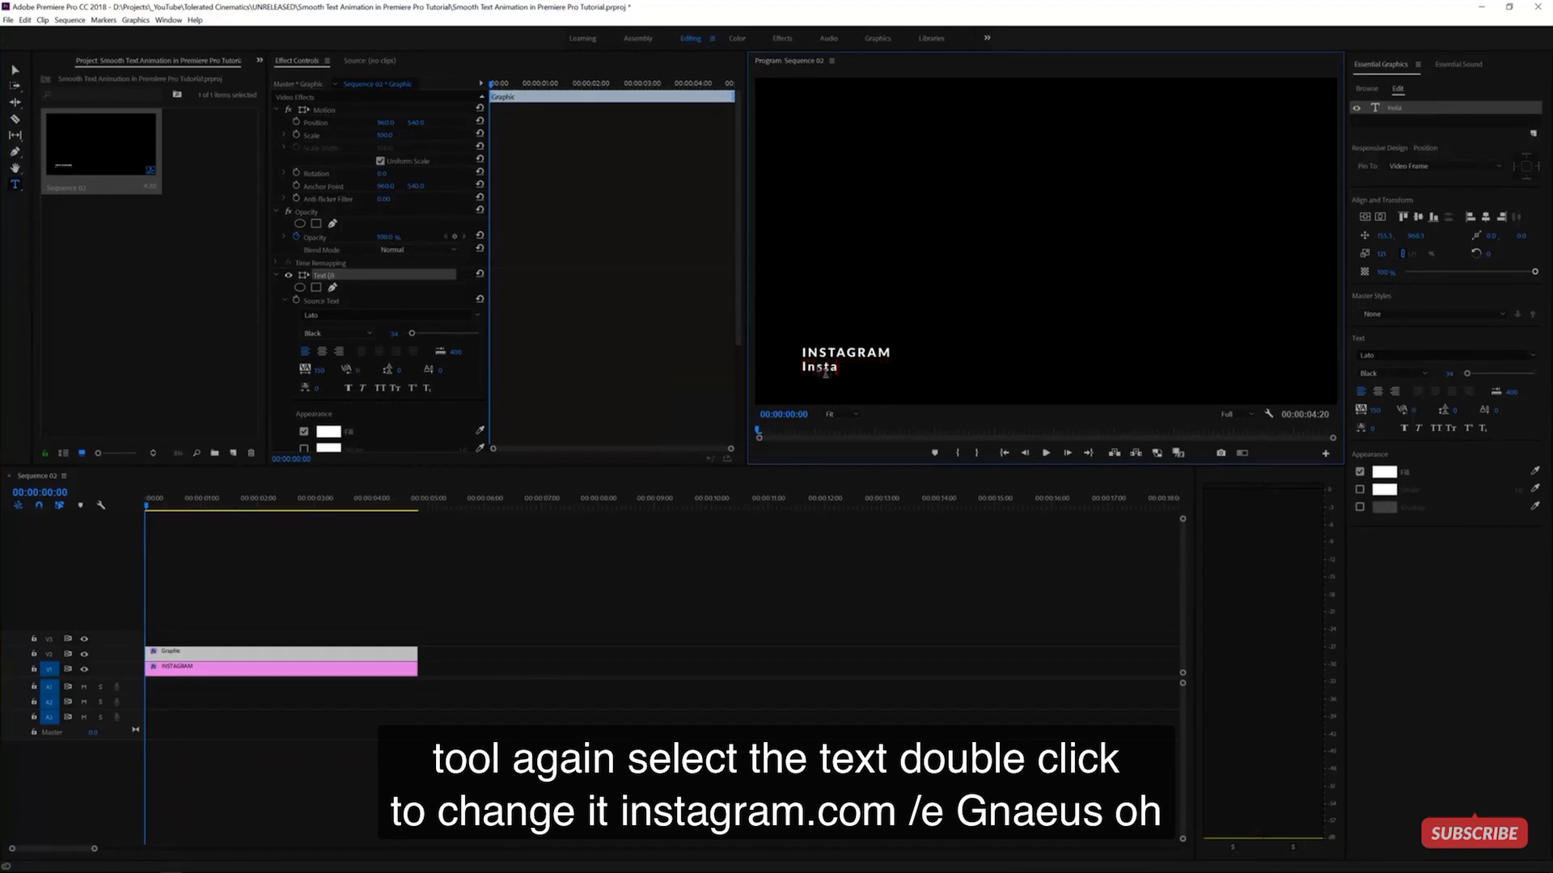
type("gram.com/ignacealeya")
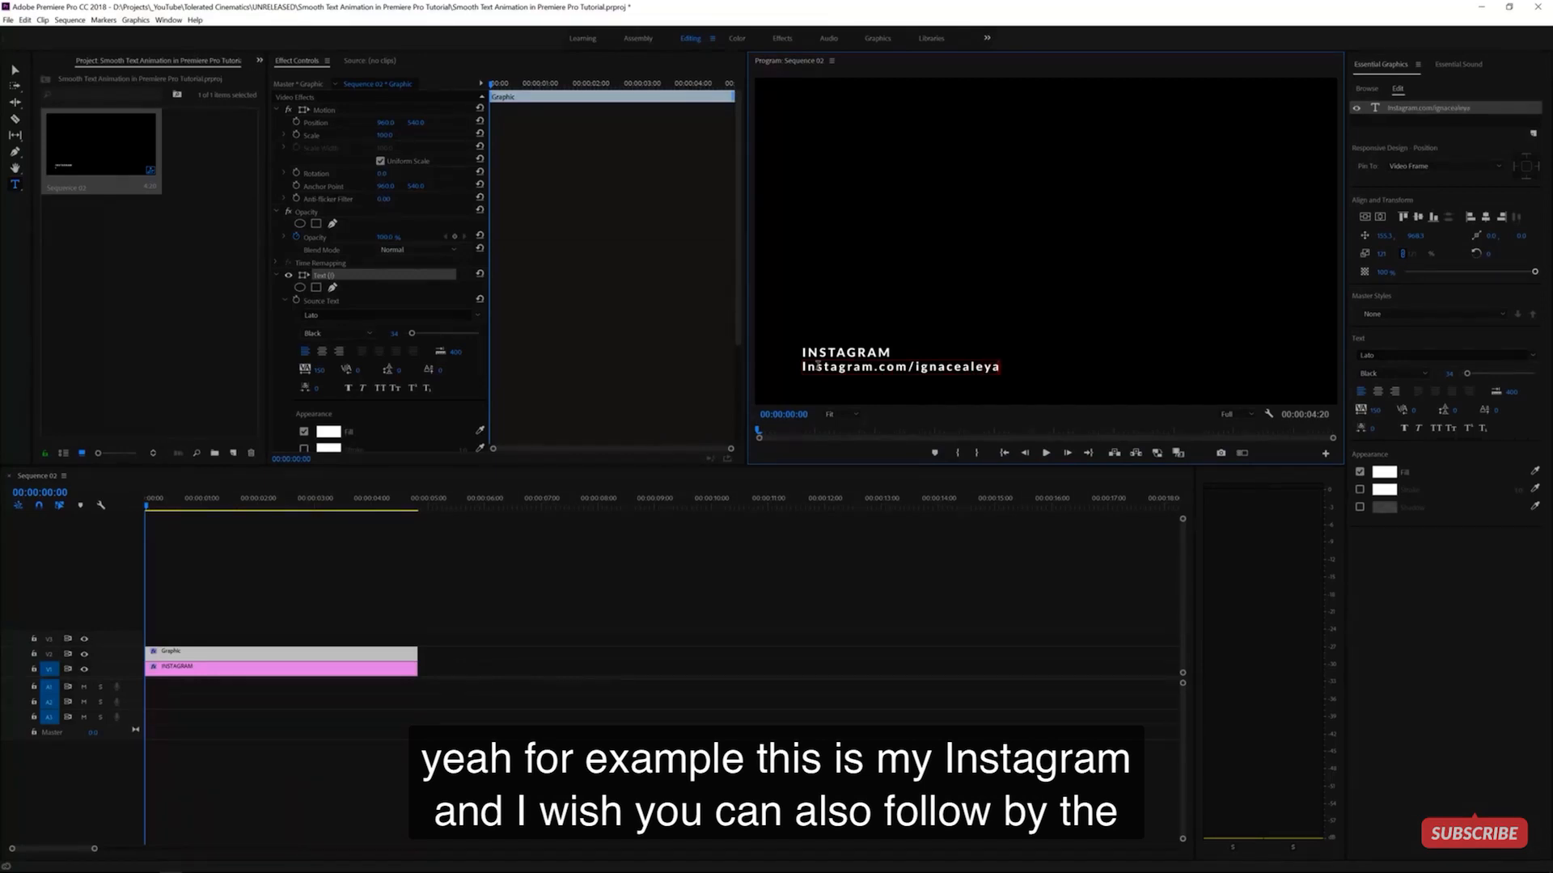
key("ctrl+a")
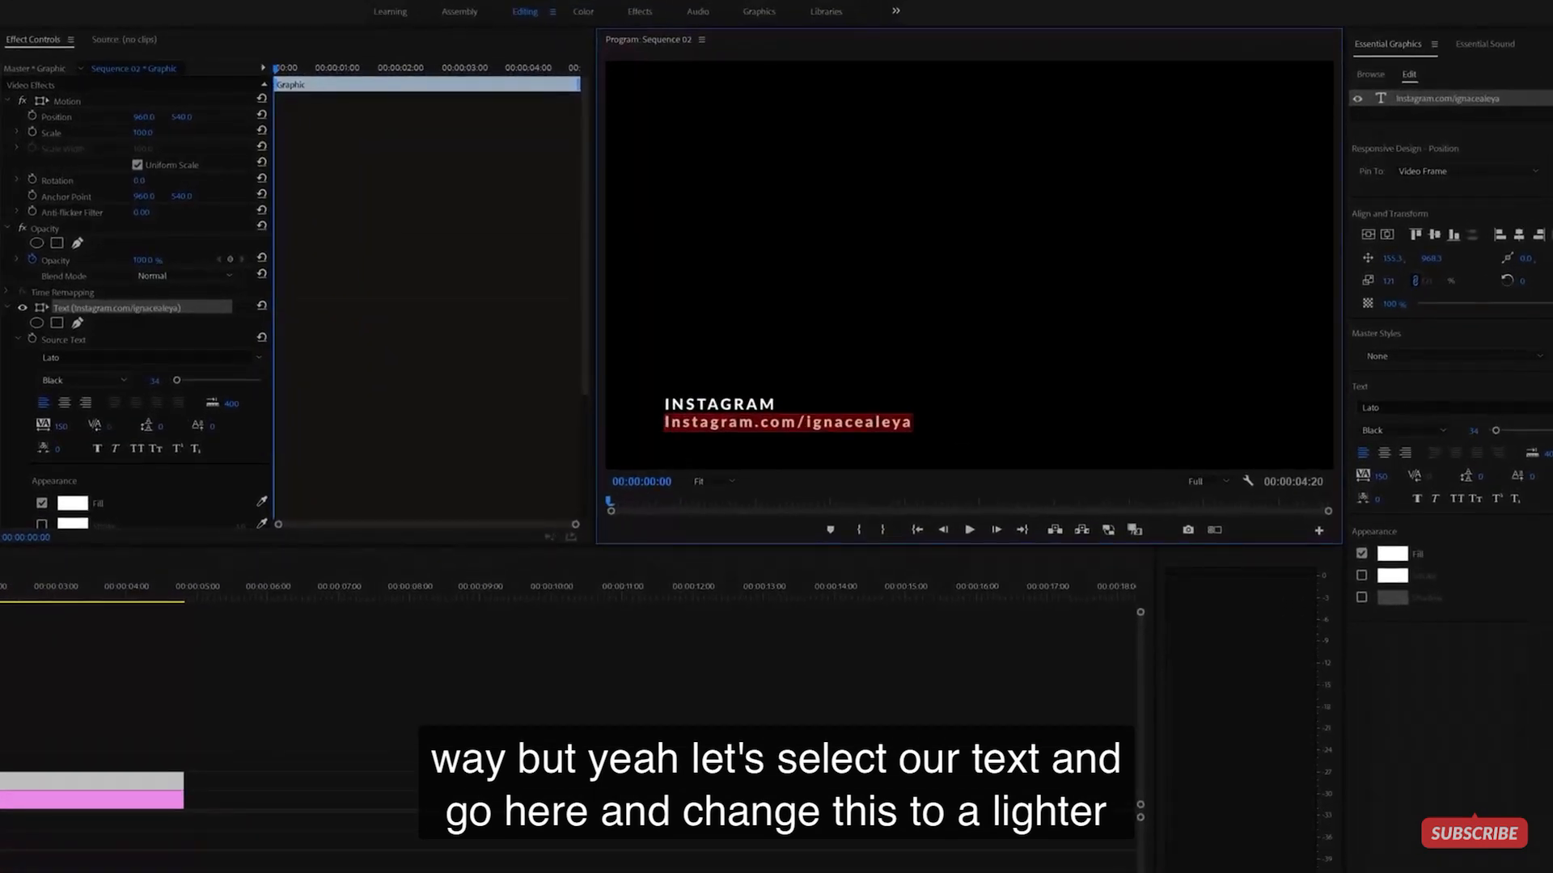
- Set the URL line to Lato Regular and All Caps
left_click(1429, 433)
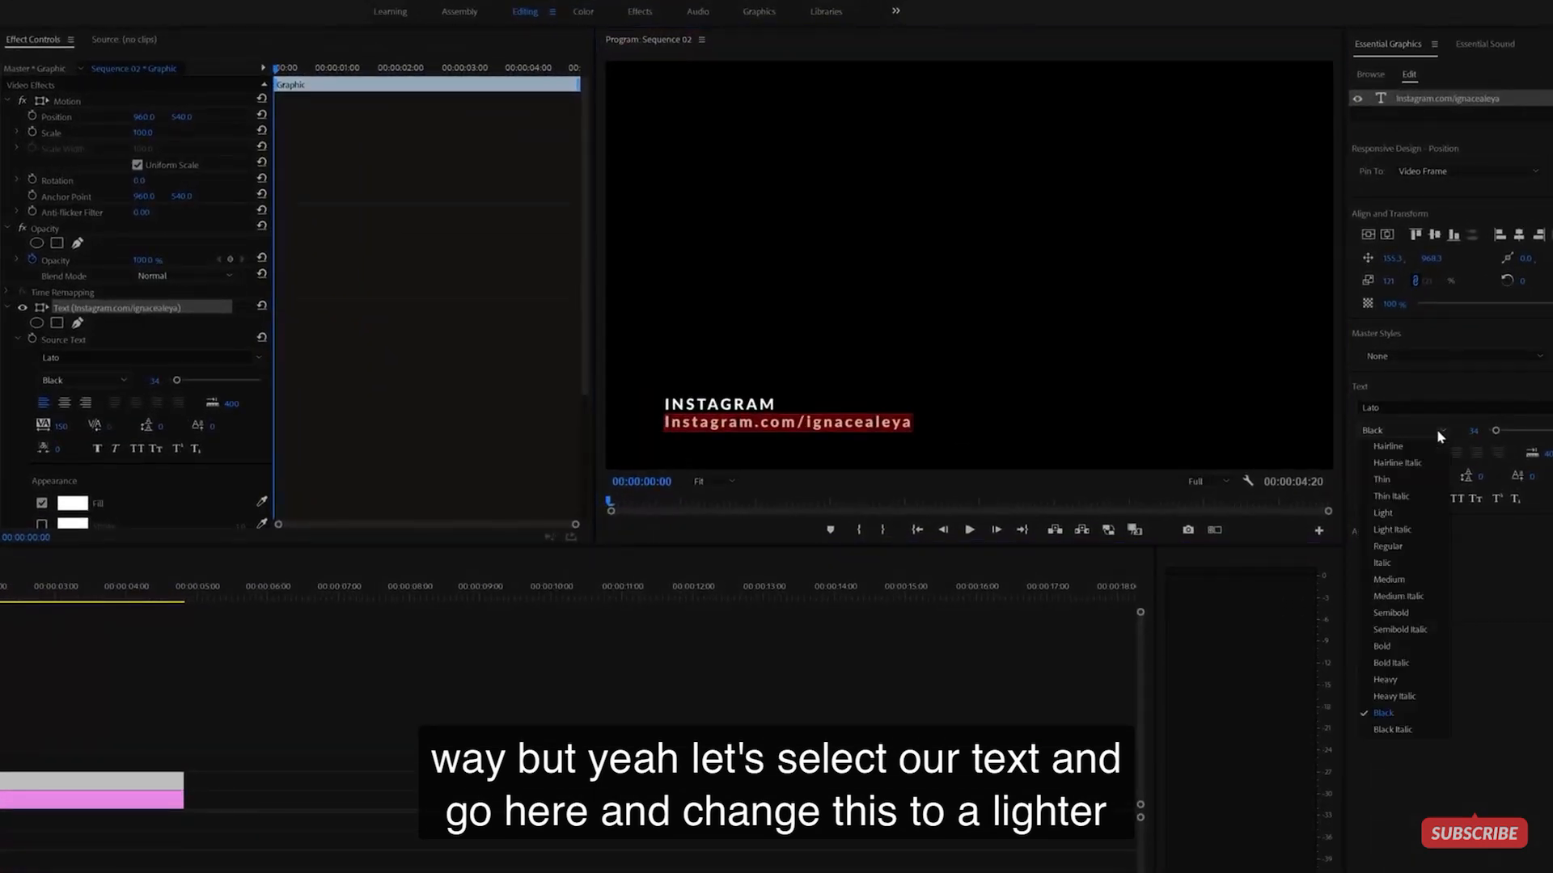
left_click(1394, 549)
left_click(844, 423)
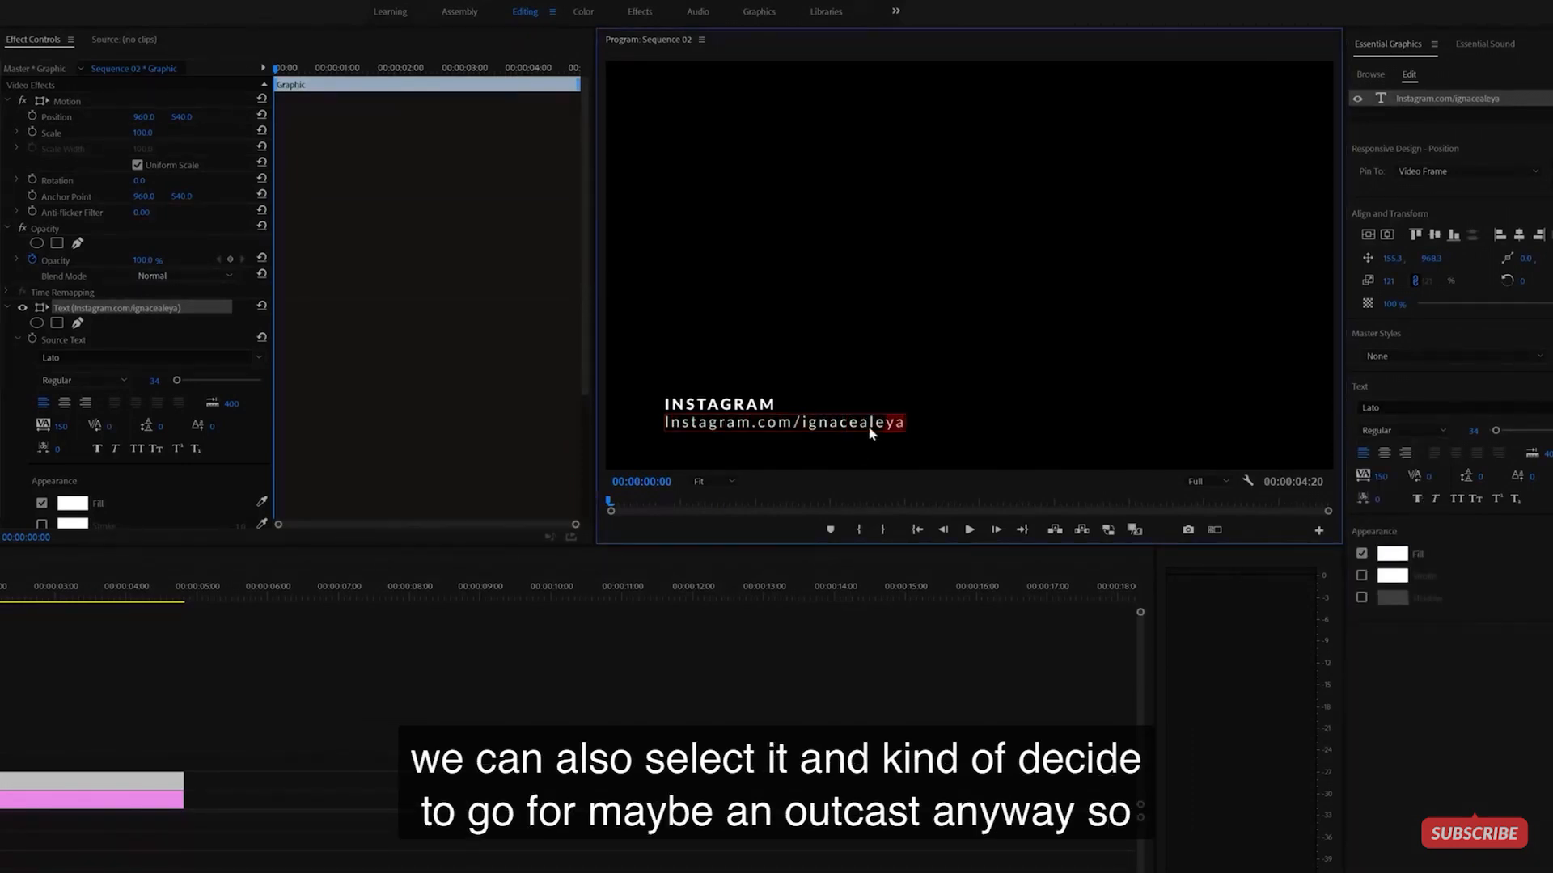
double_click(691, 422)
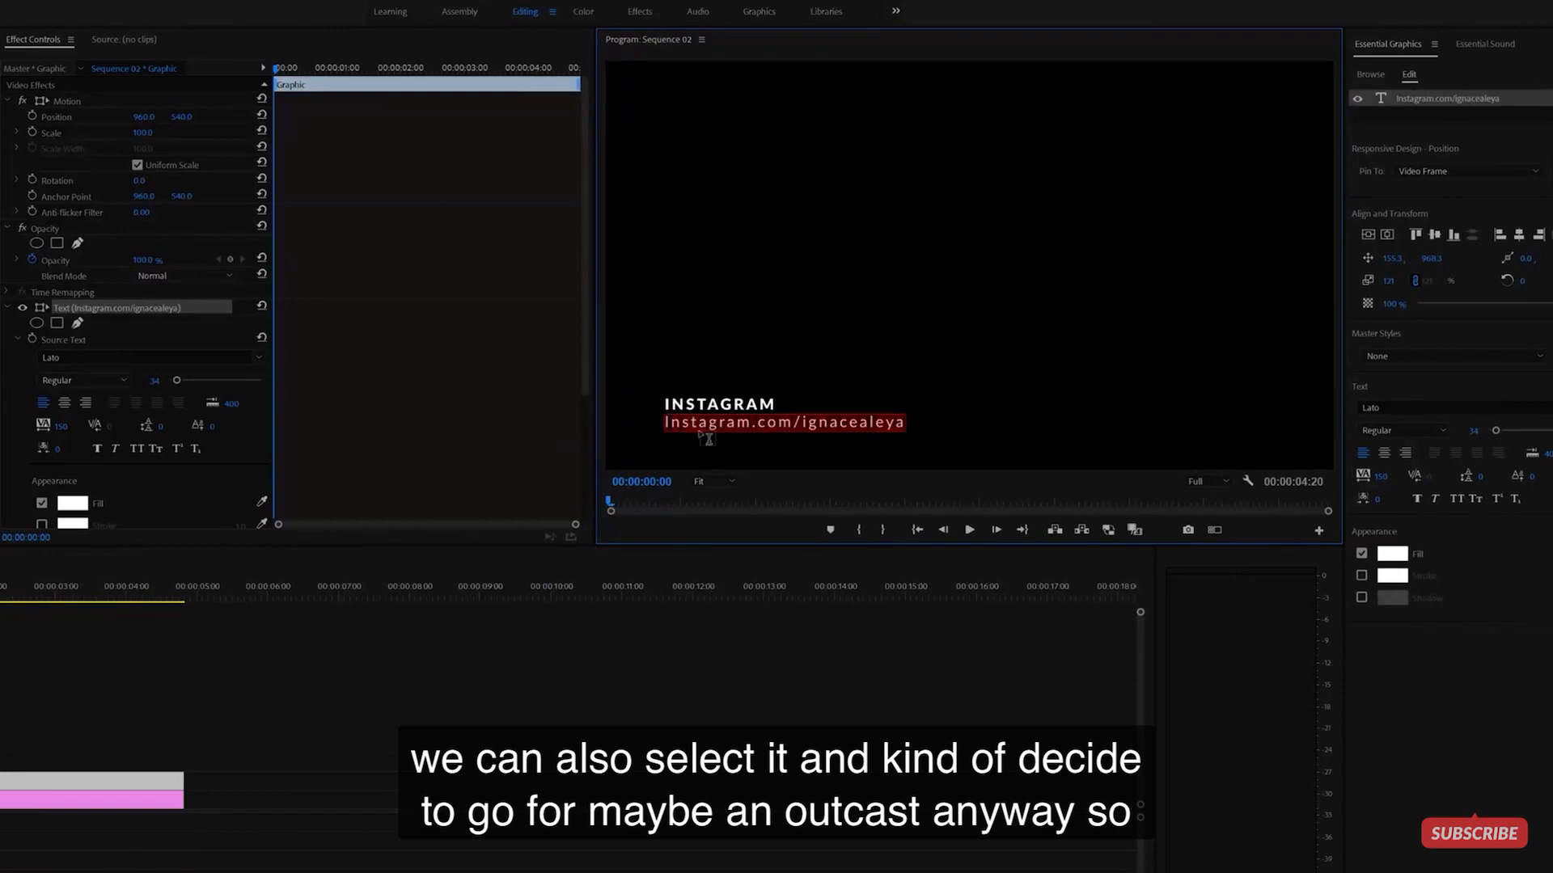
left_click(1457, 499)
left_click(883, 415)
double_click(894, 421)
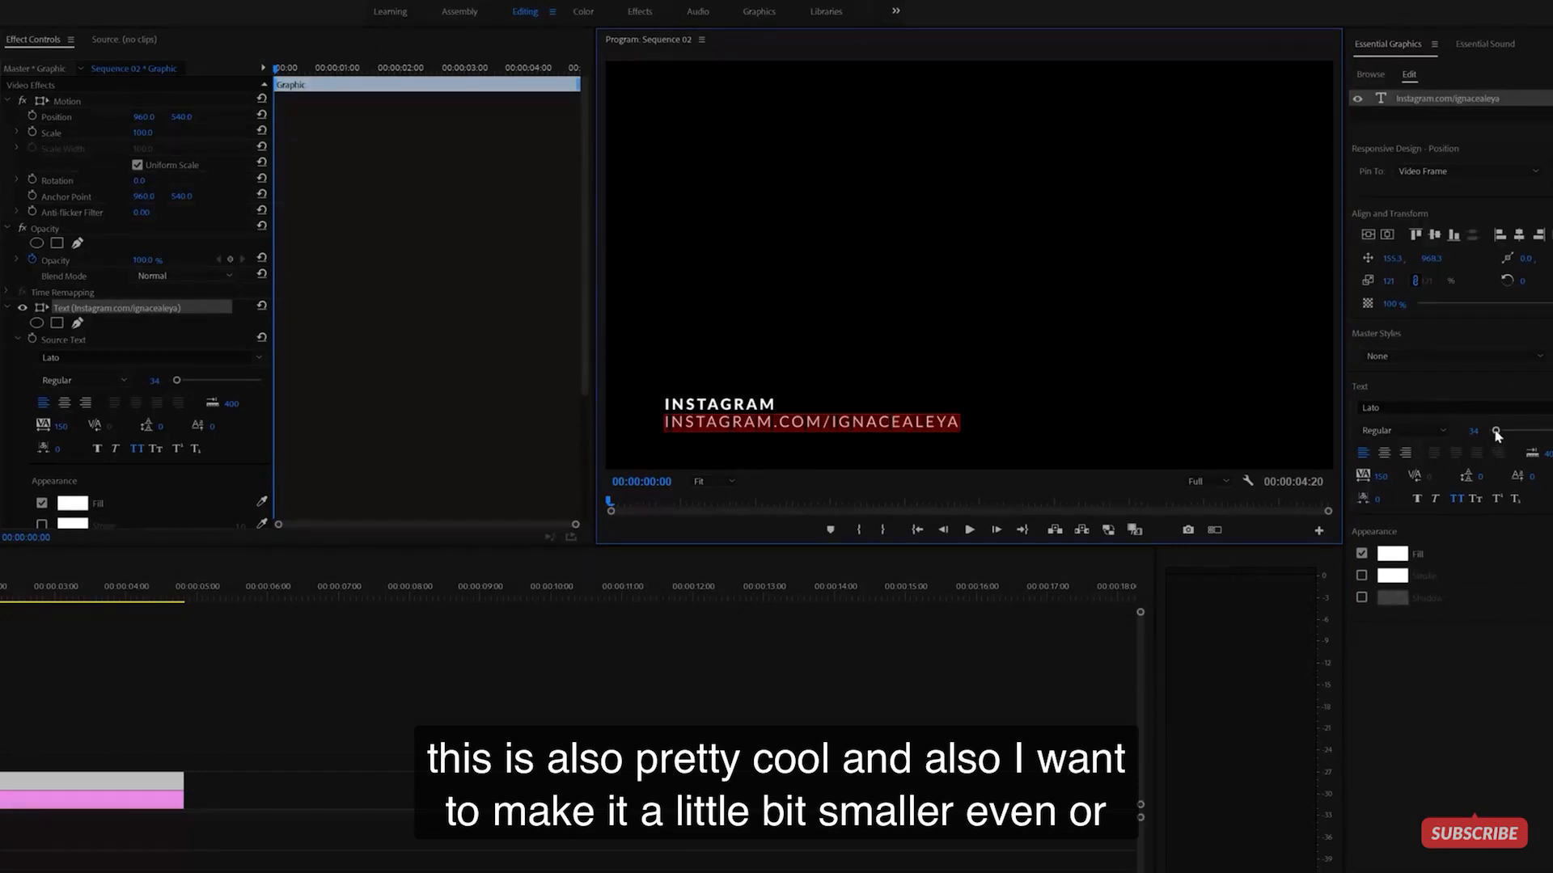
- Enlarge the INSTAGRAM line's font size from 34 to 47
left_click(704, 402)
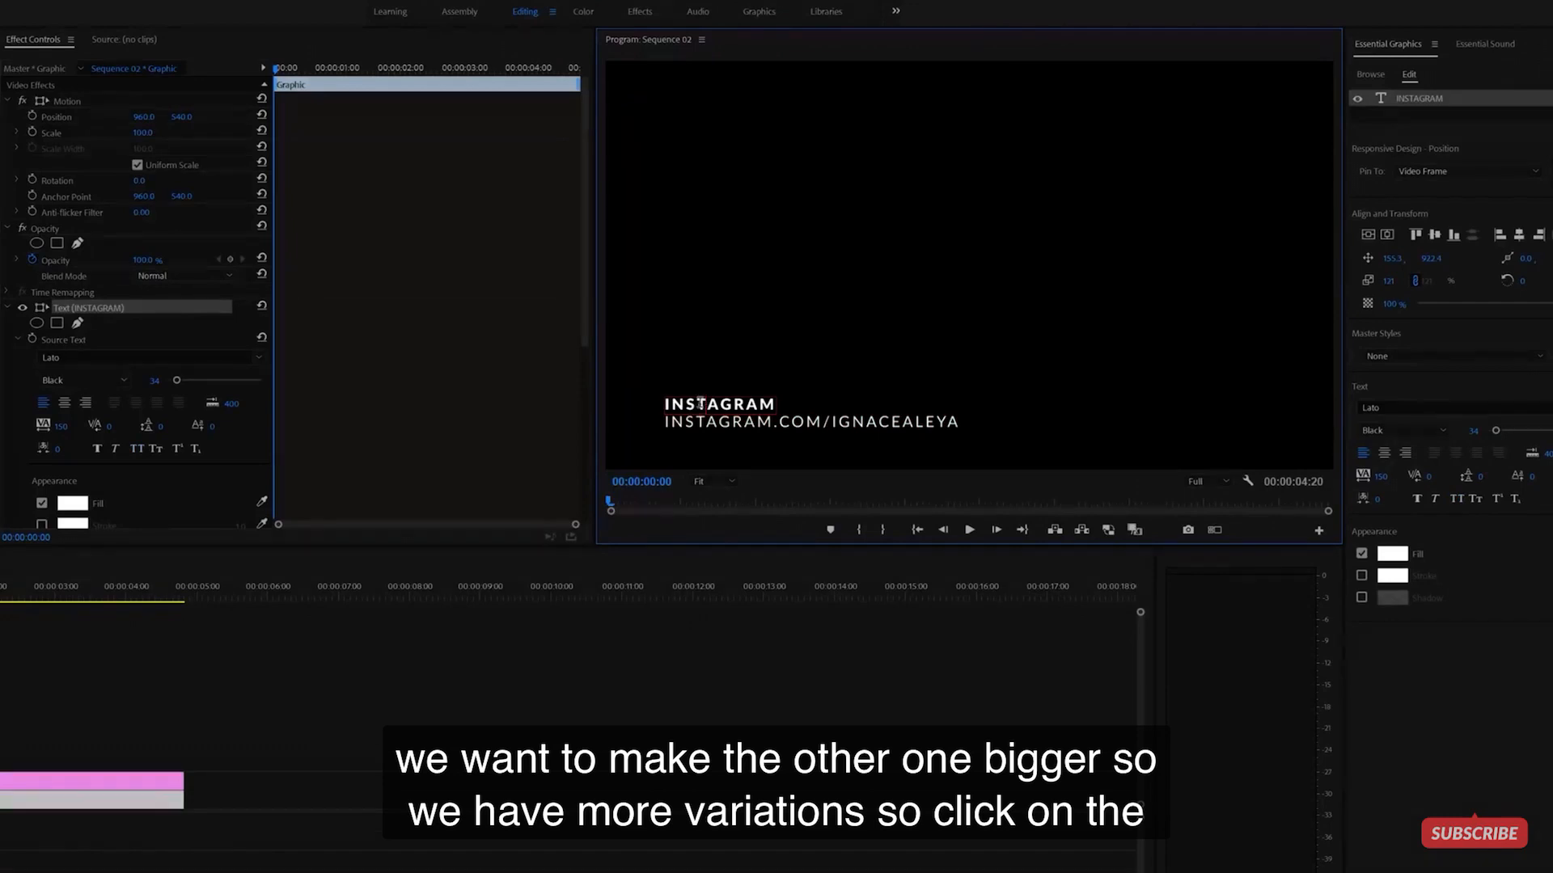
double_click(705, 402)
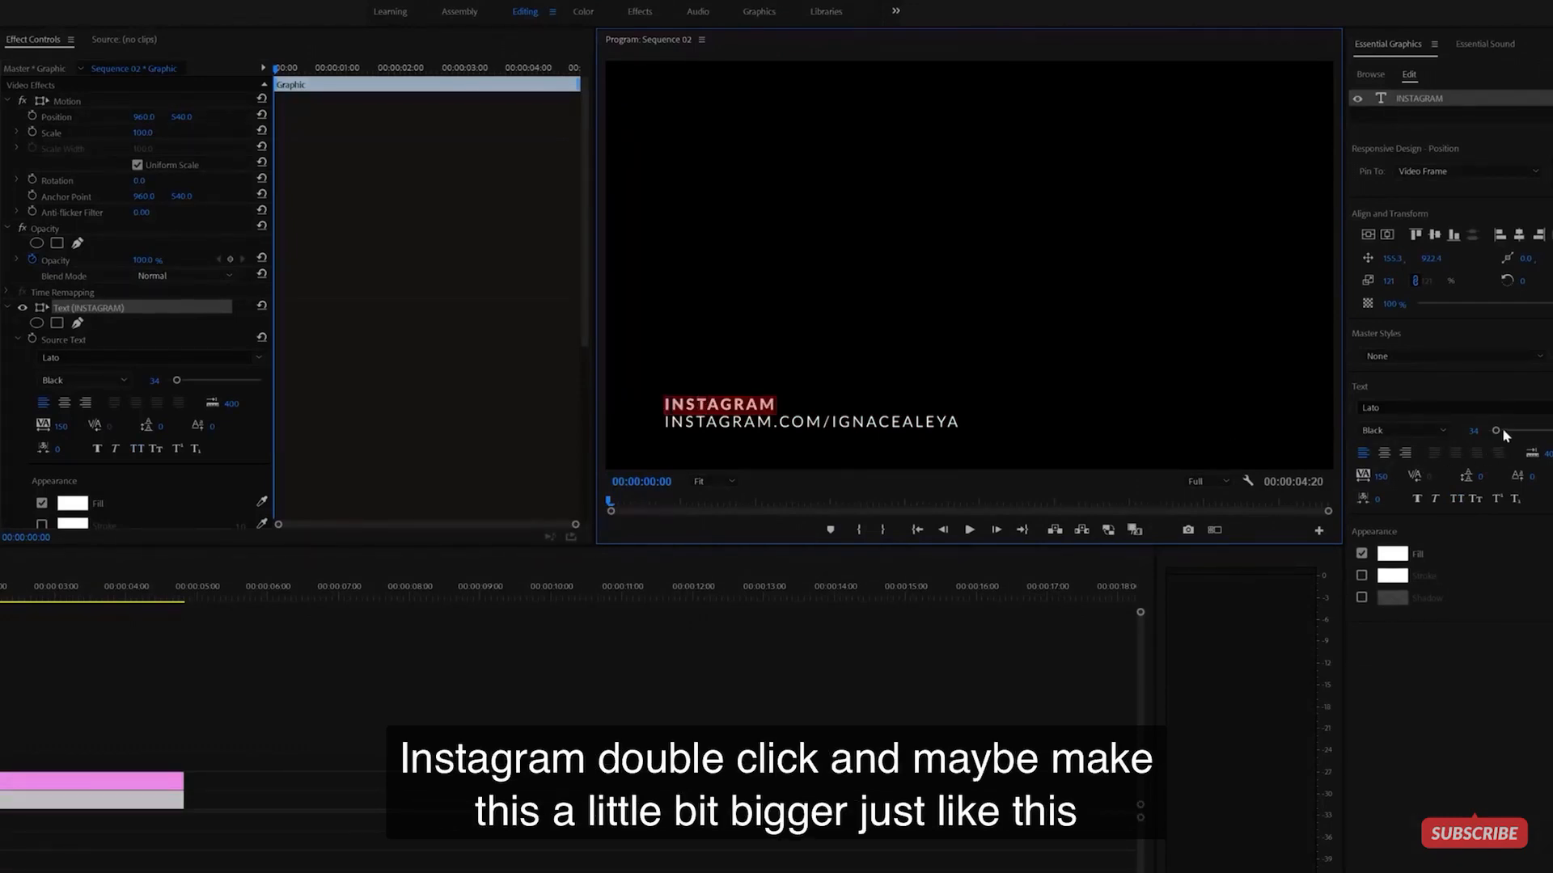
left_click_drag(1495, 430, 1499, 434)
left_click(656, 691)
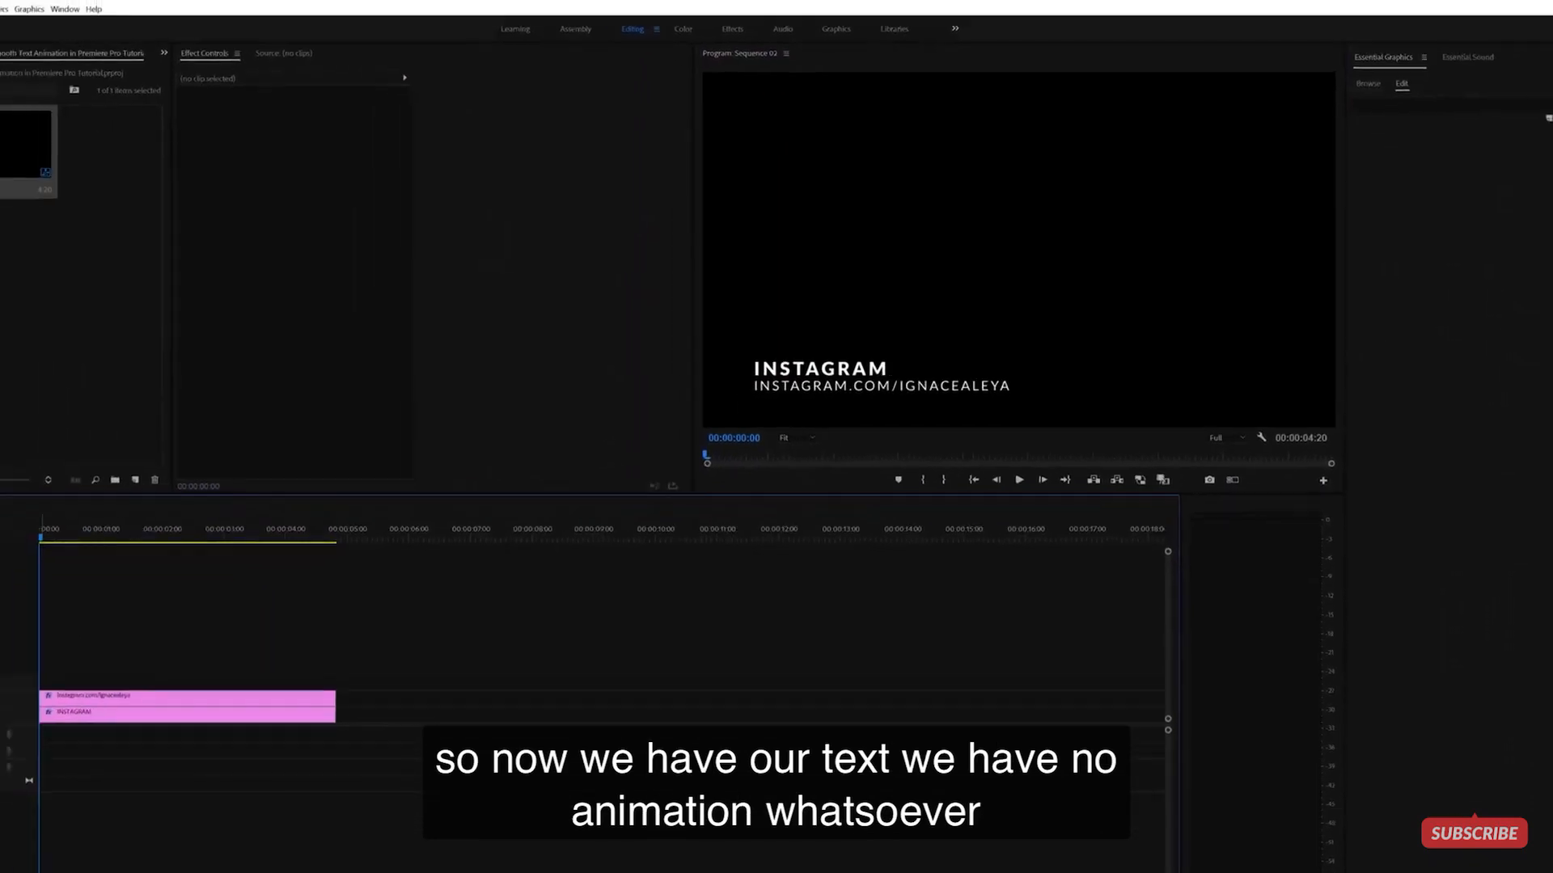
- Select the INSTAGRAM clip at 00:00:01:00 and reveal its text layer's Transform properties
key("space")
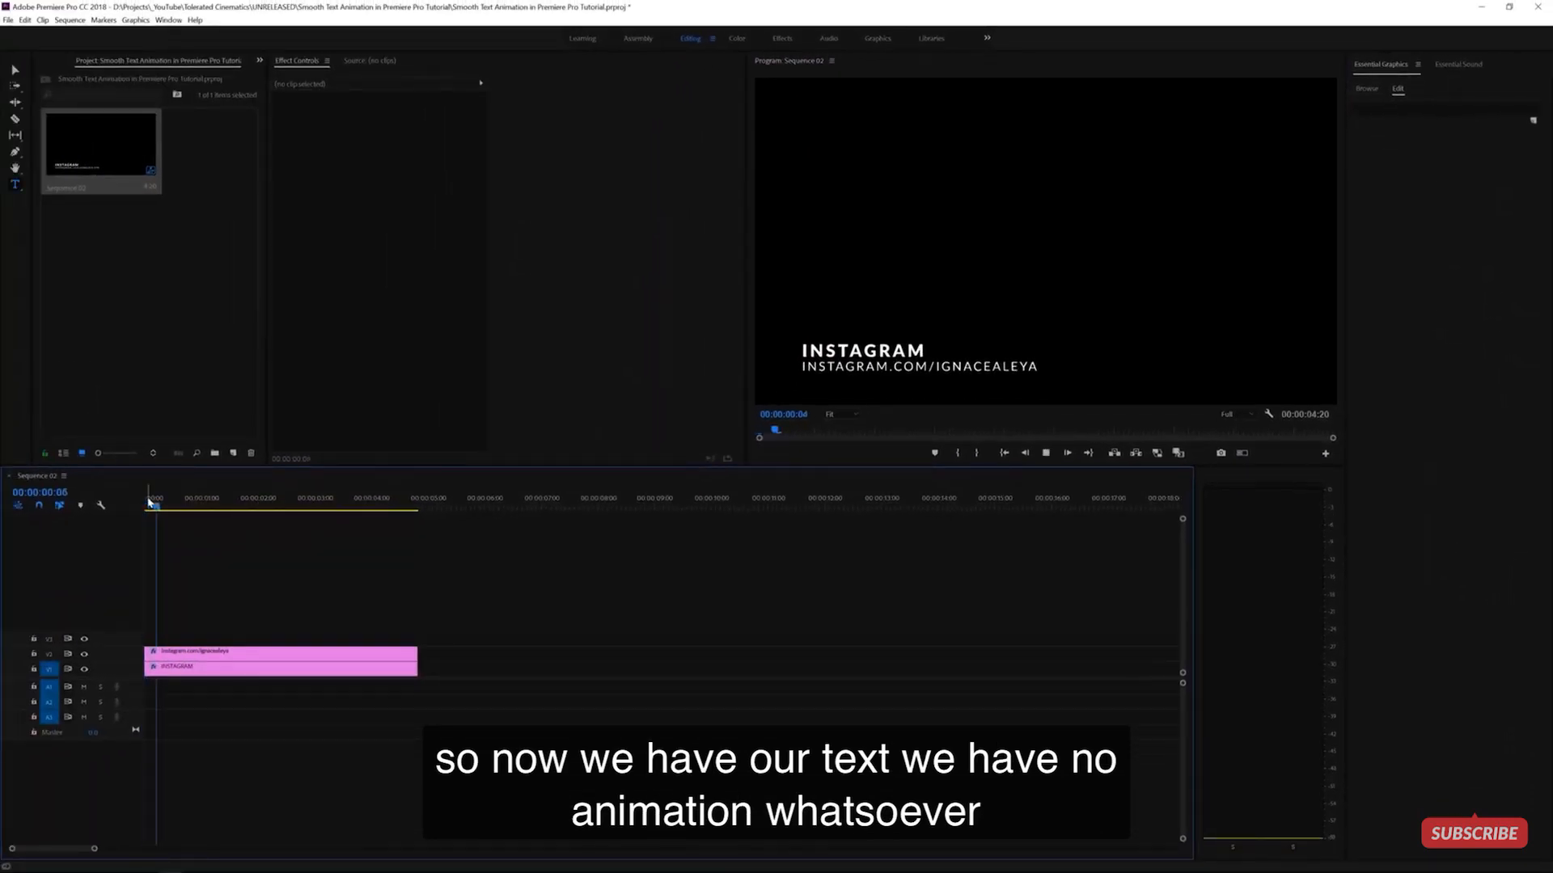
left_click_drag(222, 499, 70, 522)
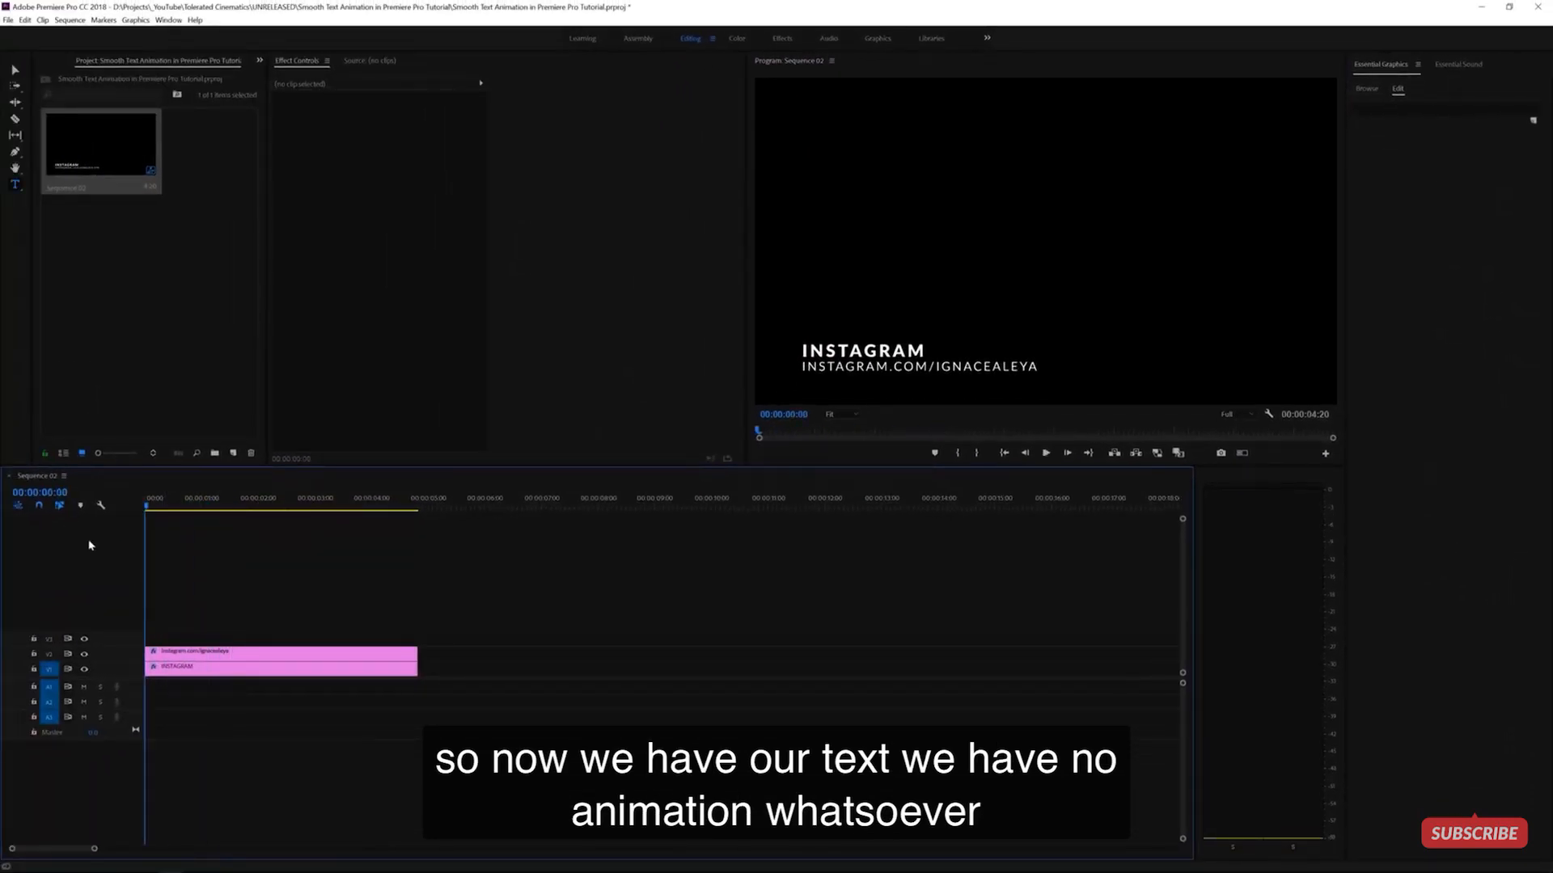
left_click(167, 671)
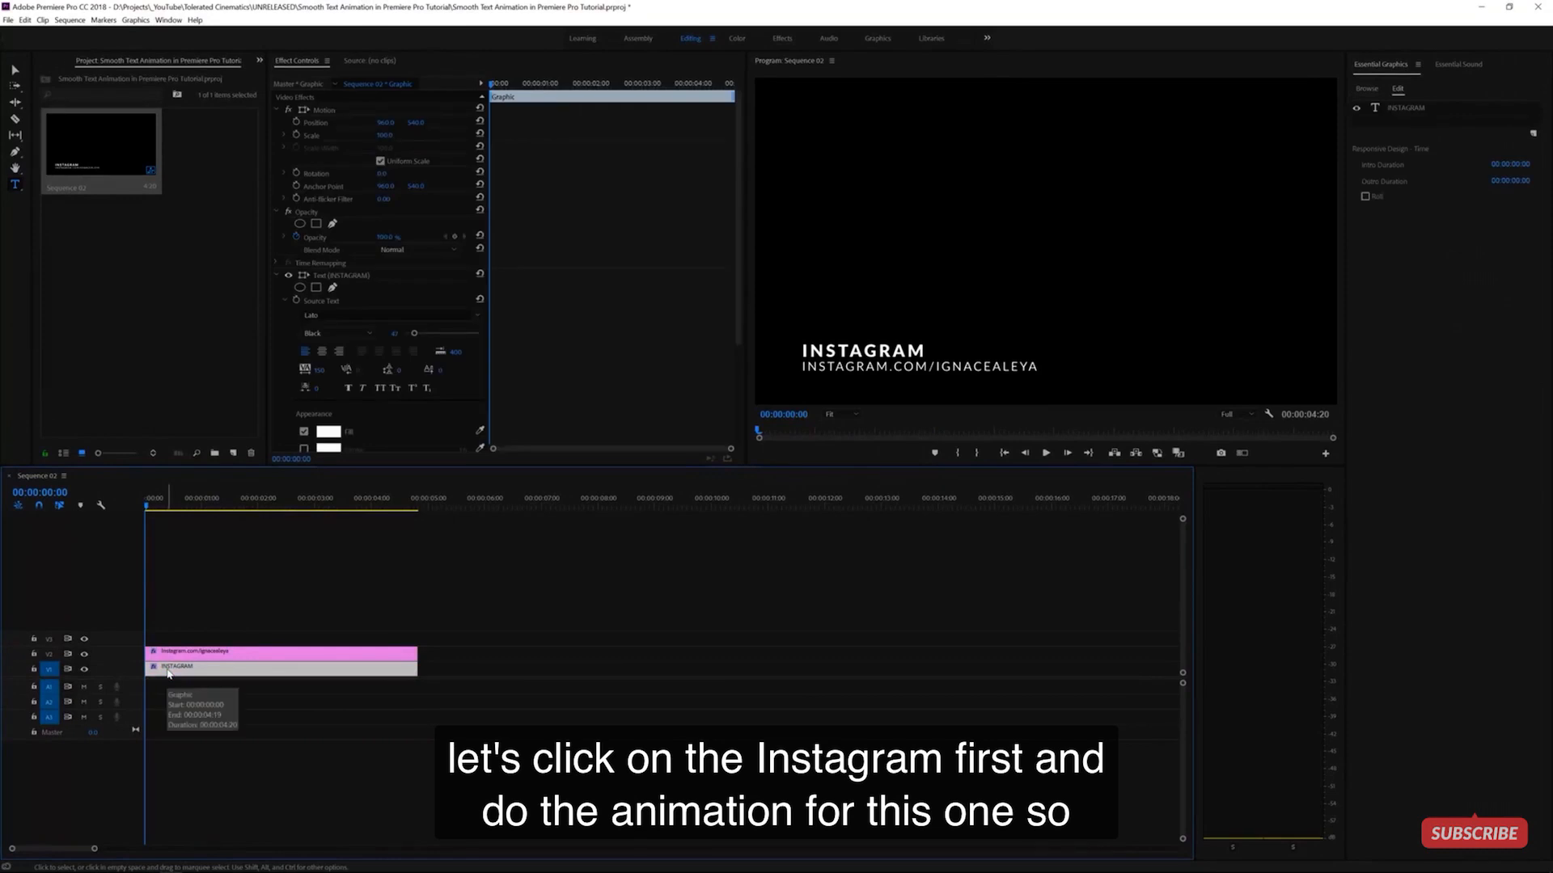
left_click(203, 507)
left_click(201, 506)
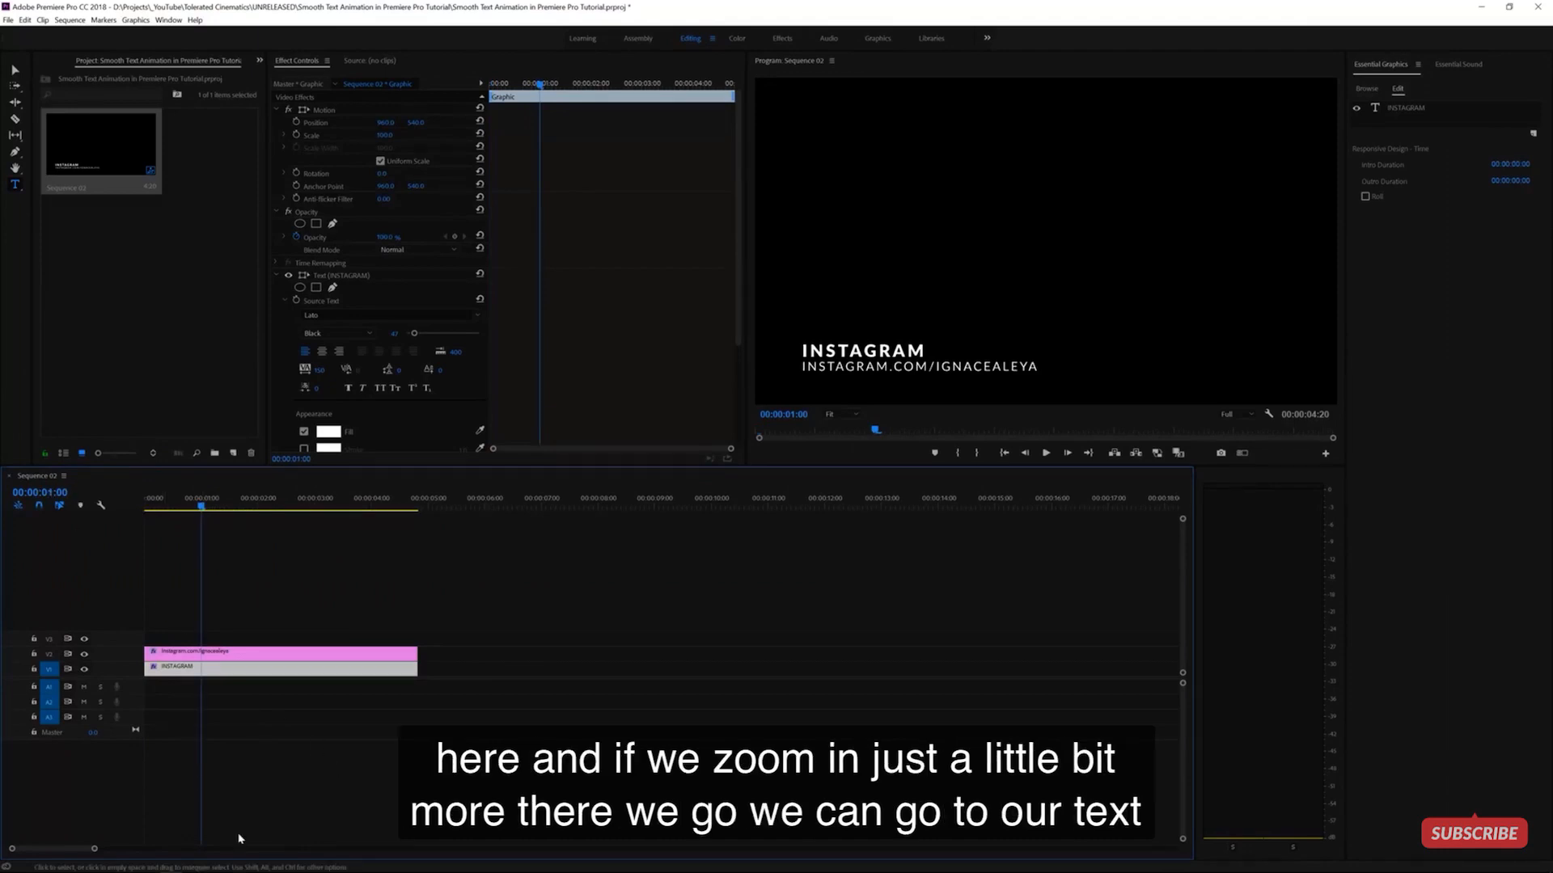
left_click_drag(95, 848, 72, 848)
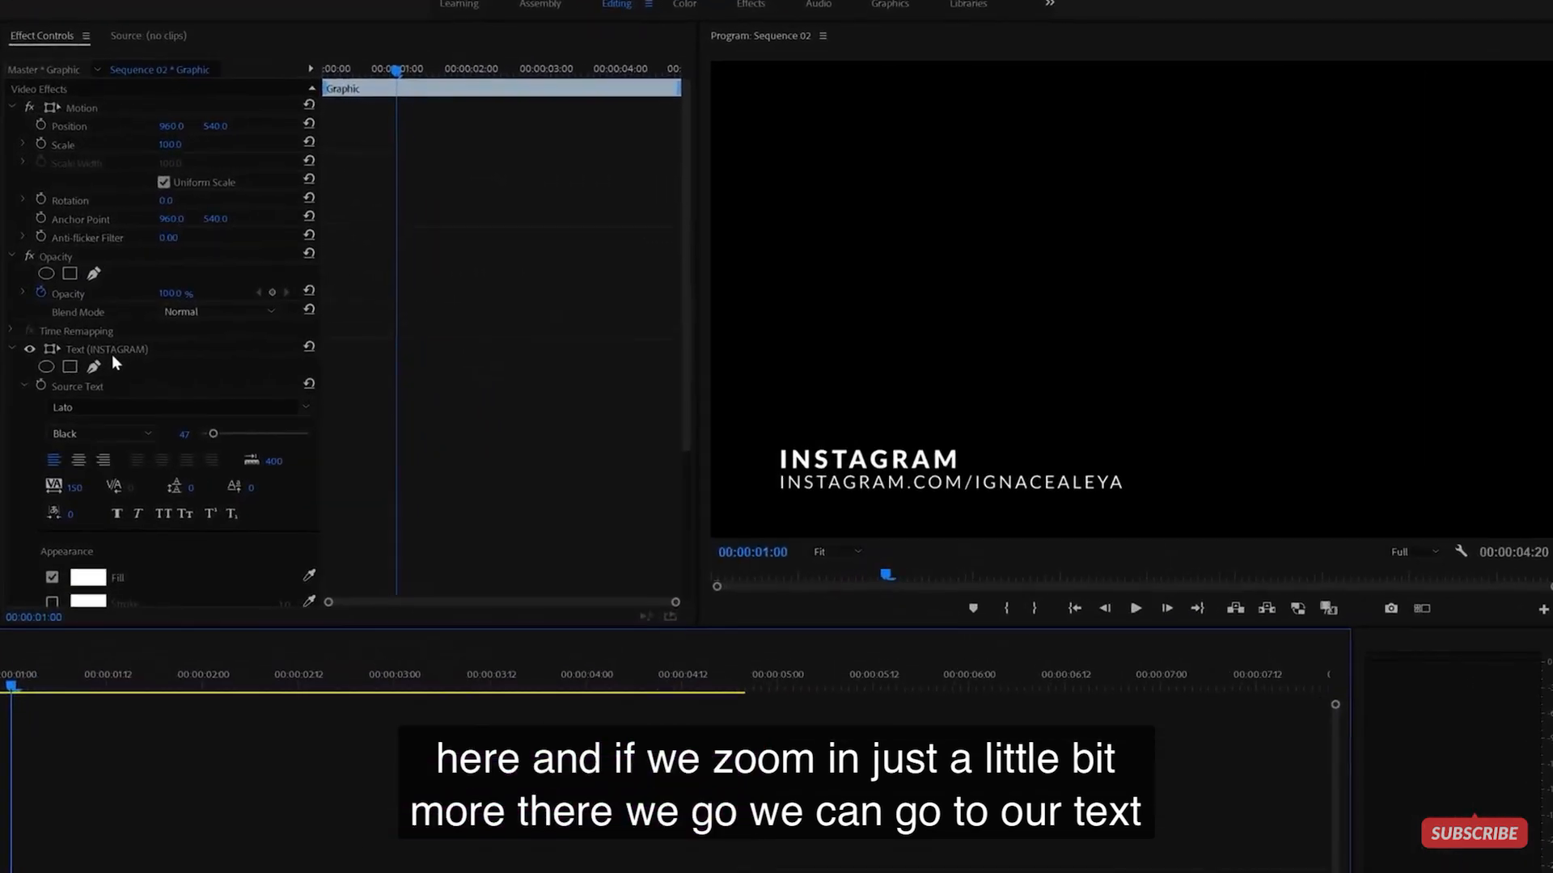
left_click(115, 346)
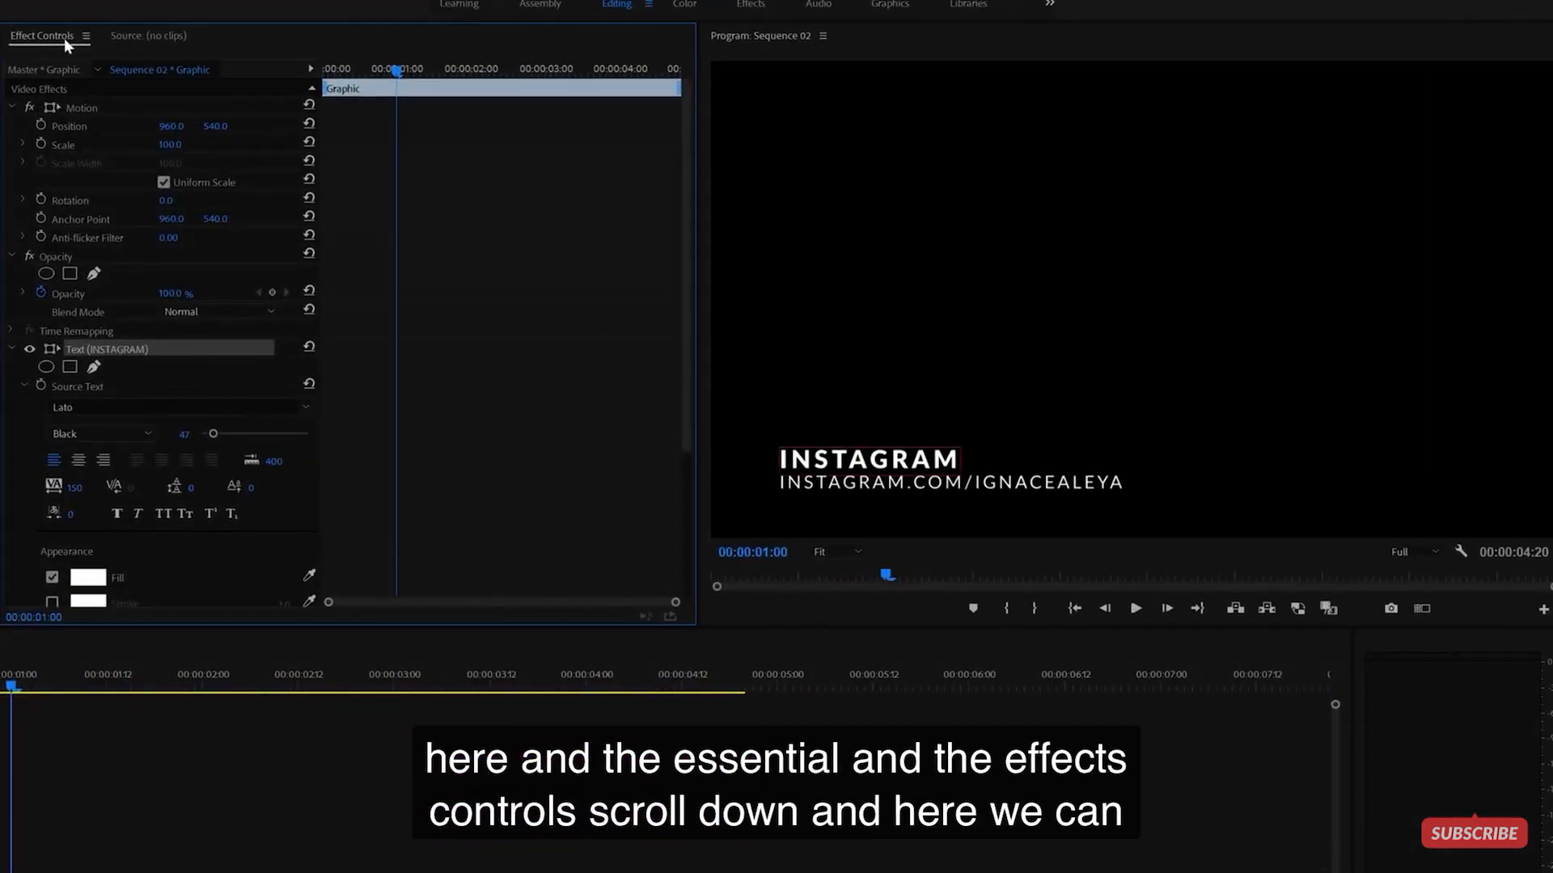
scroll(22, 310, "down", 5)
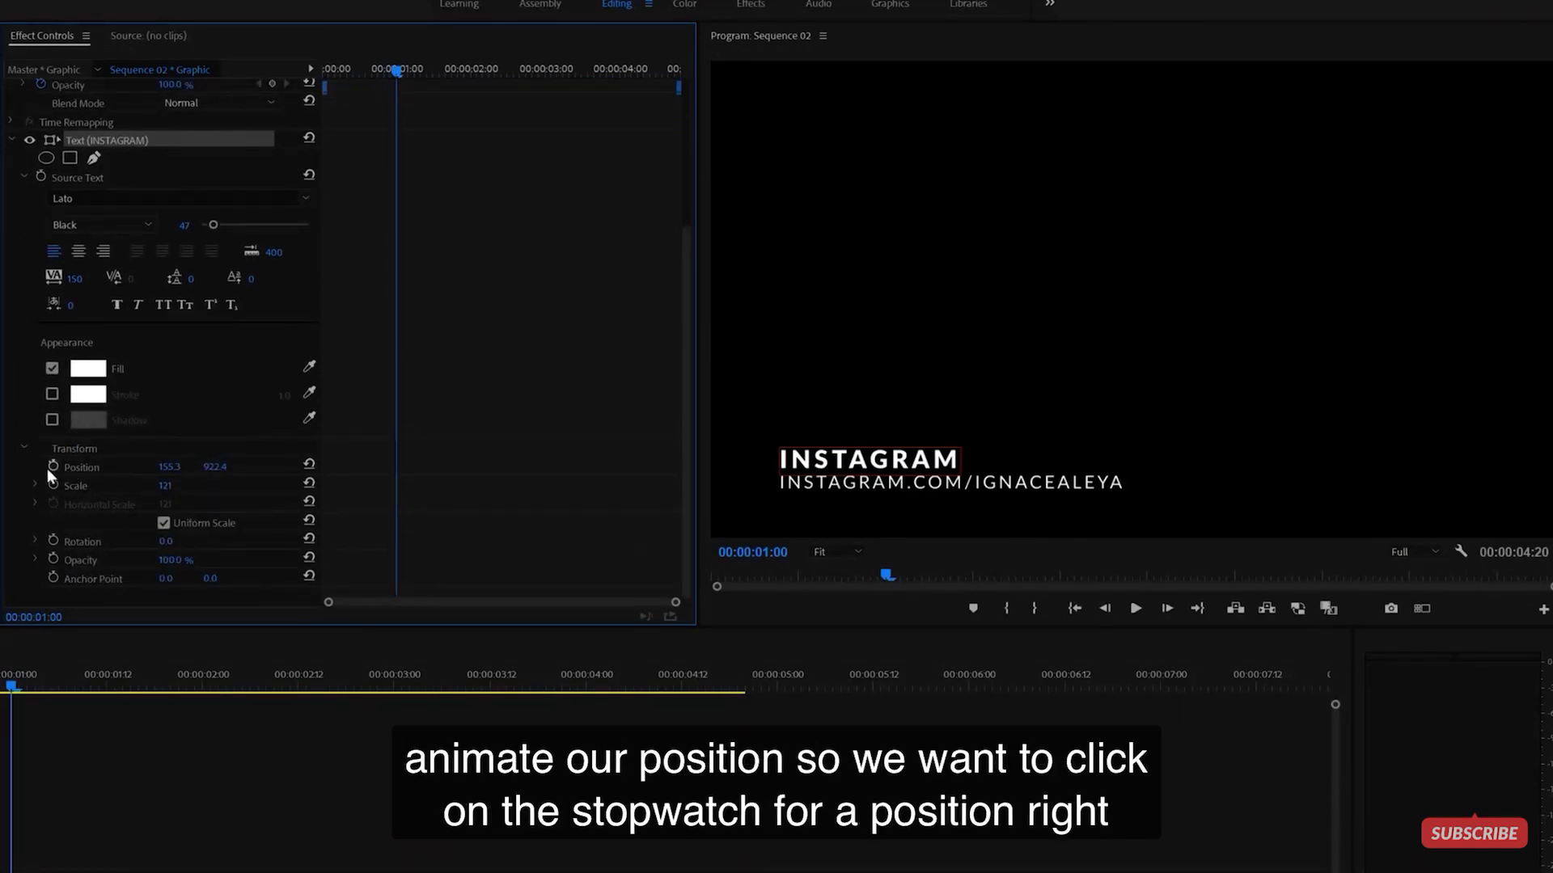
- Add INSTAGRAM Position keyframes at 1 s and 3 s
left_click(54, 465)
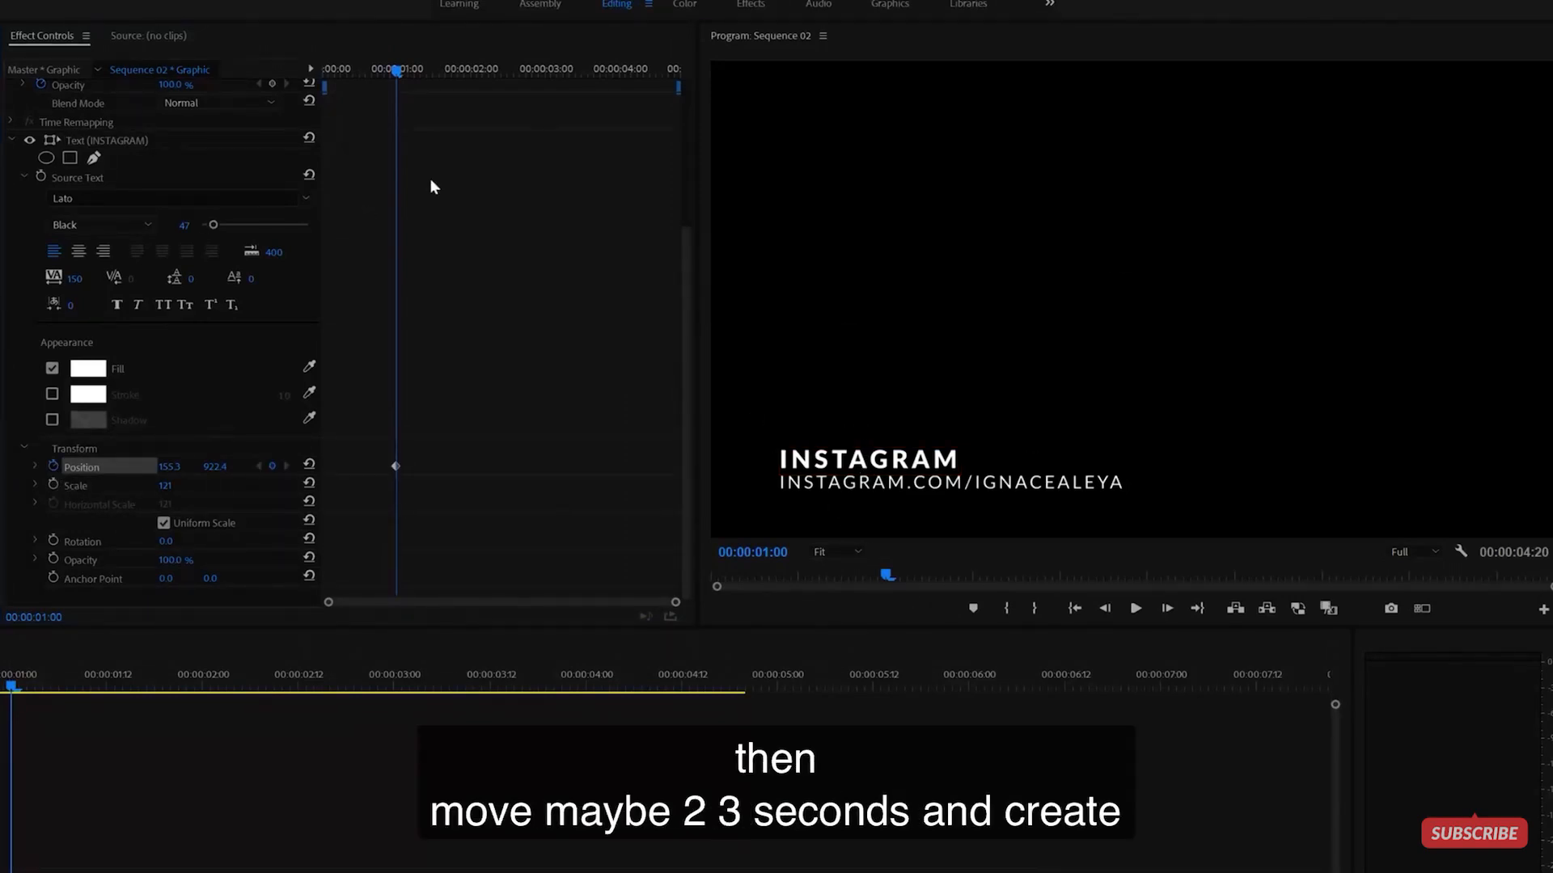
left_click(546, 70)
left_click_drag(547, 71, 553, 70)
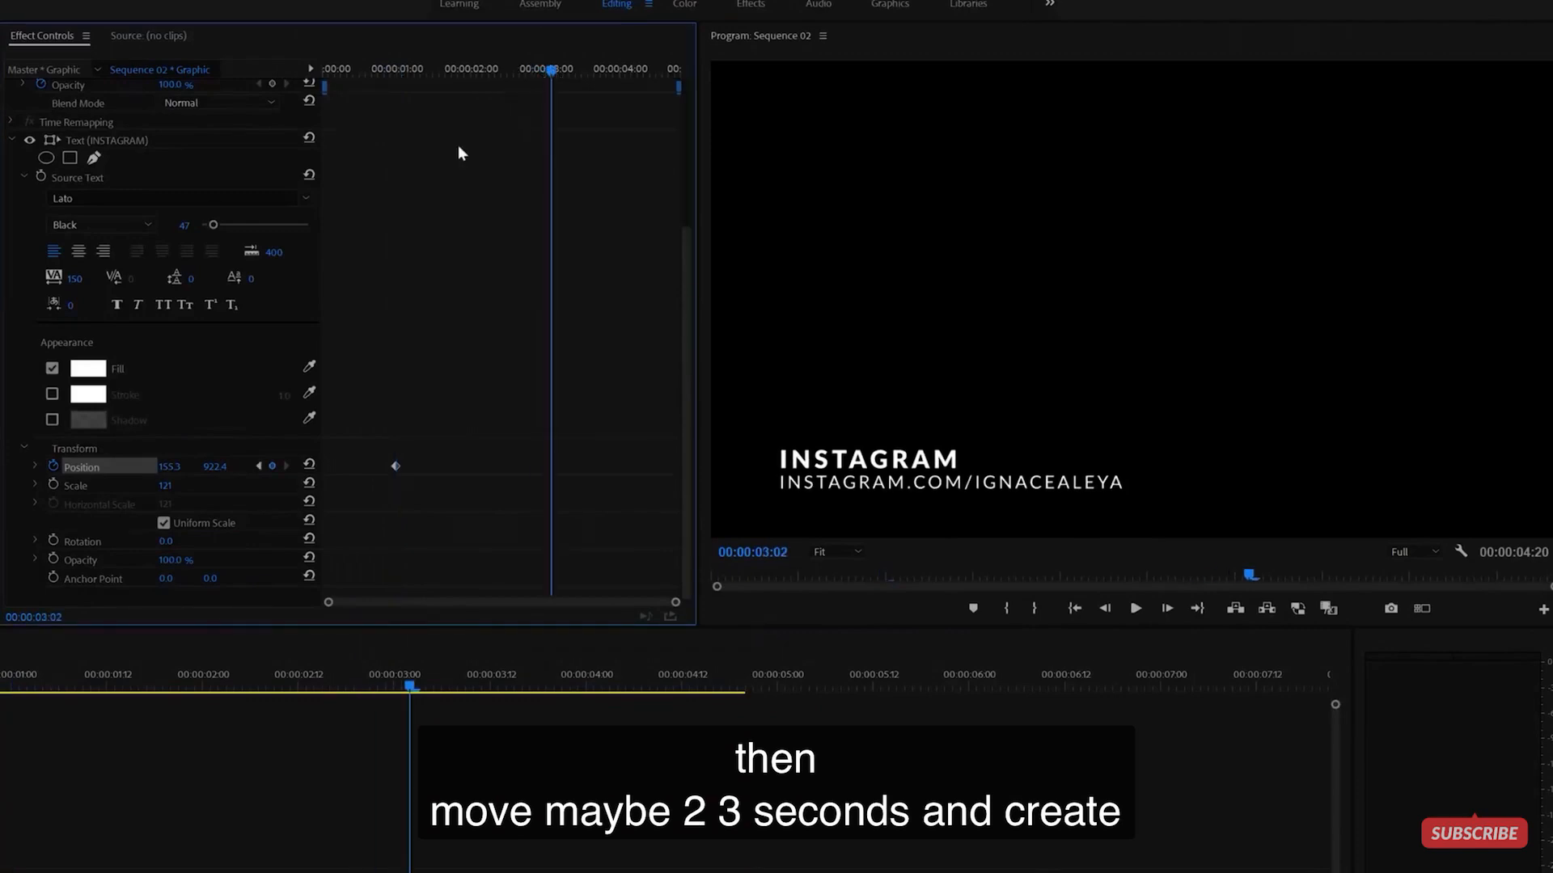
key("Left")
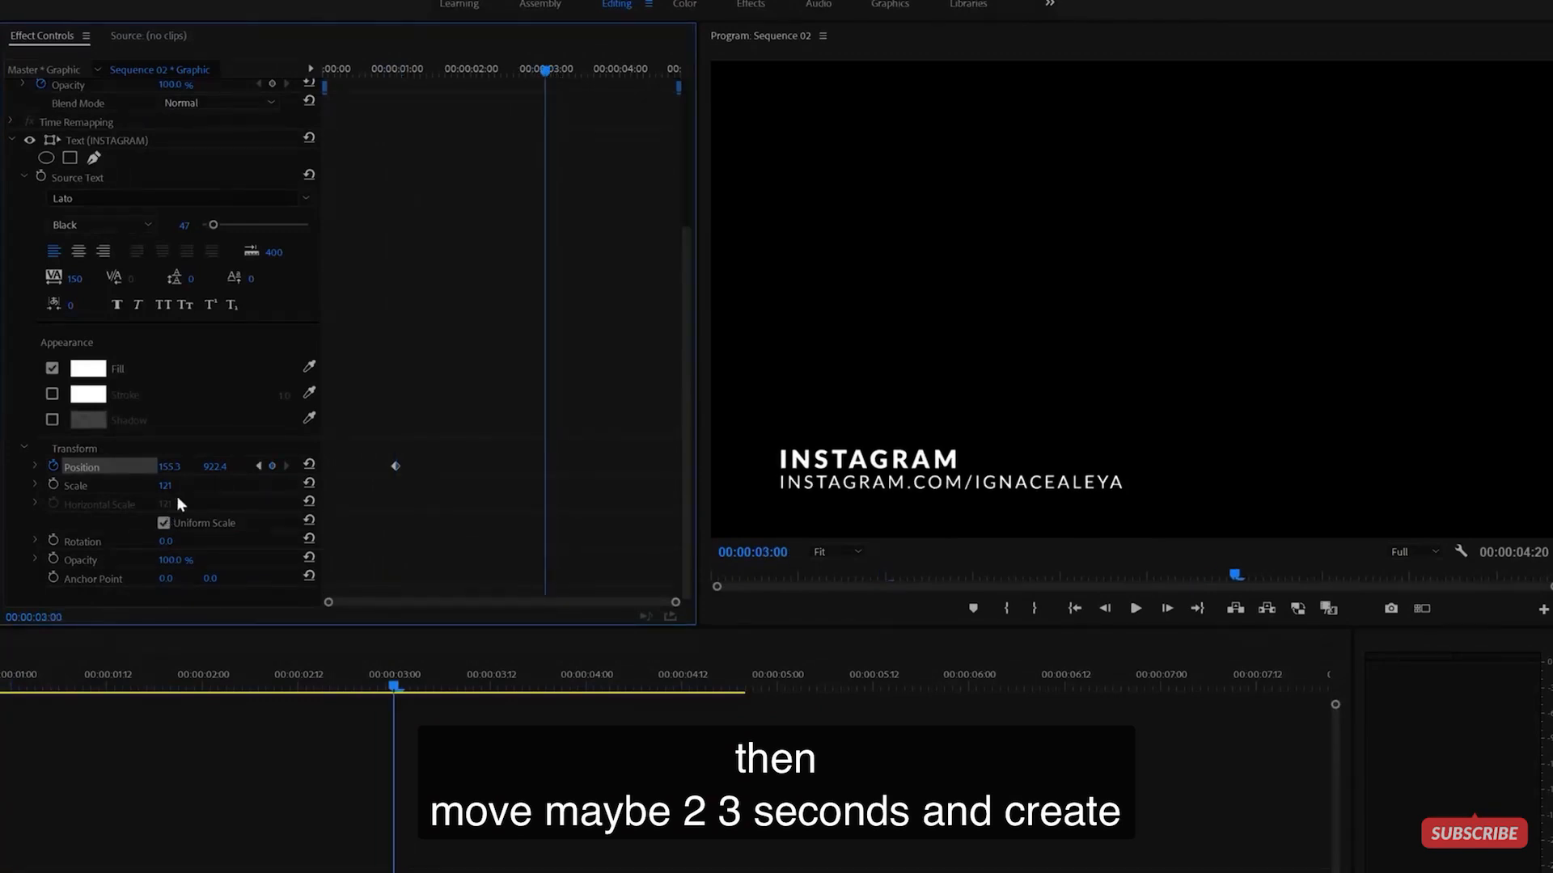
left_click(273, 466)
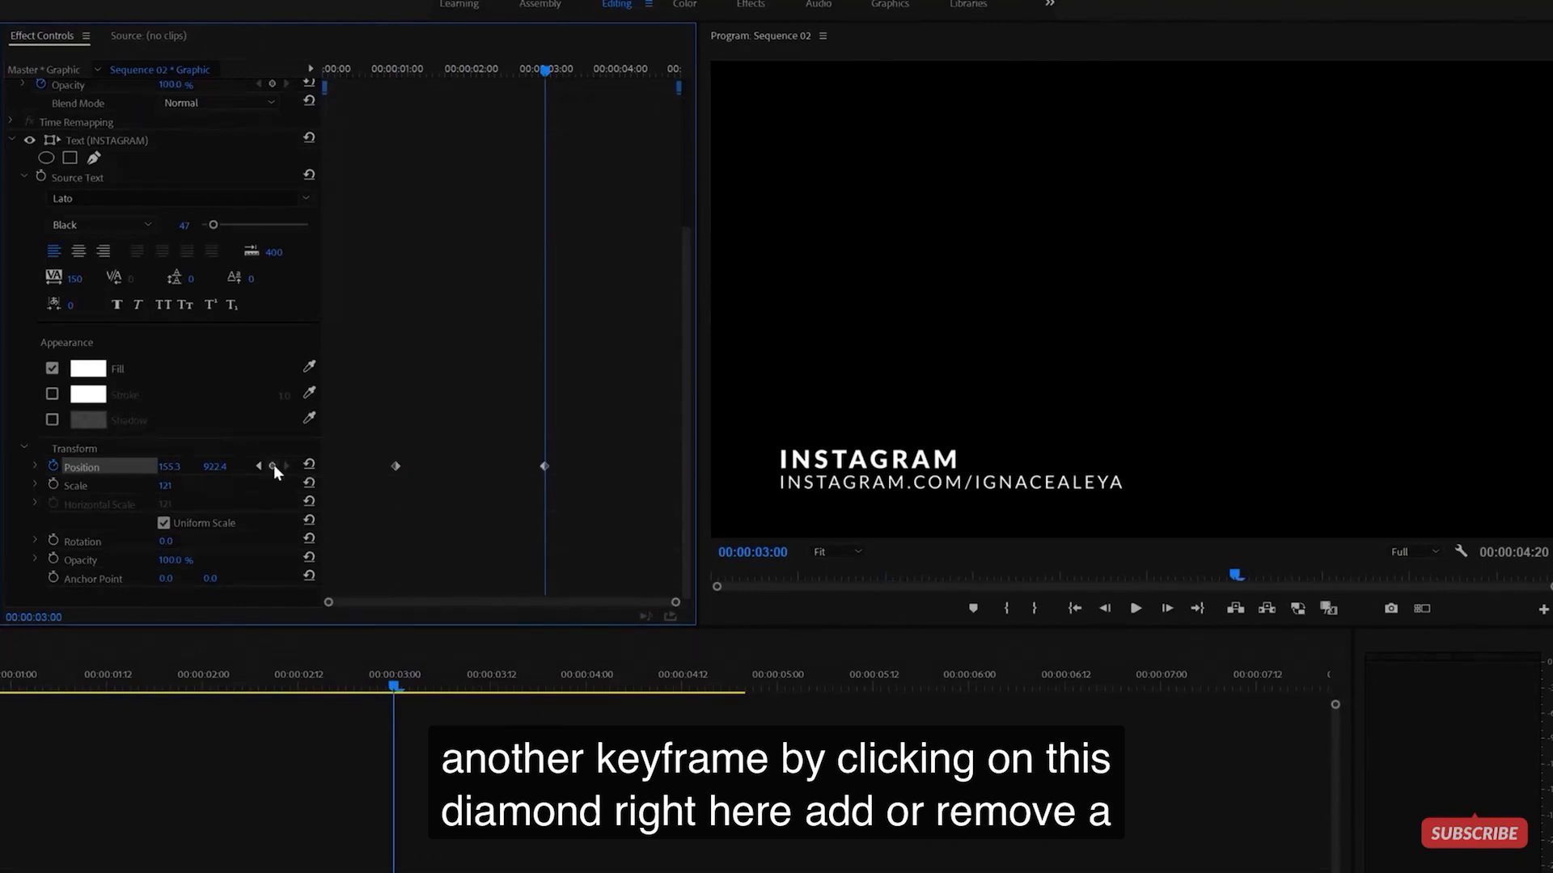
- Place the title off-screen left at 0 s and off-screen right at about 4 s
left_click_drag(385, 442, 598, 498)
left_click_drag(393, 69, 232, 70)
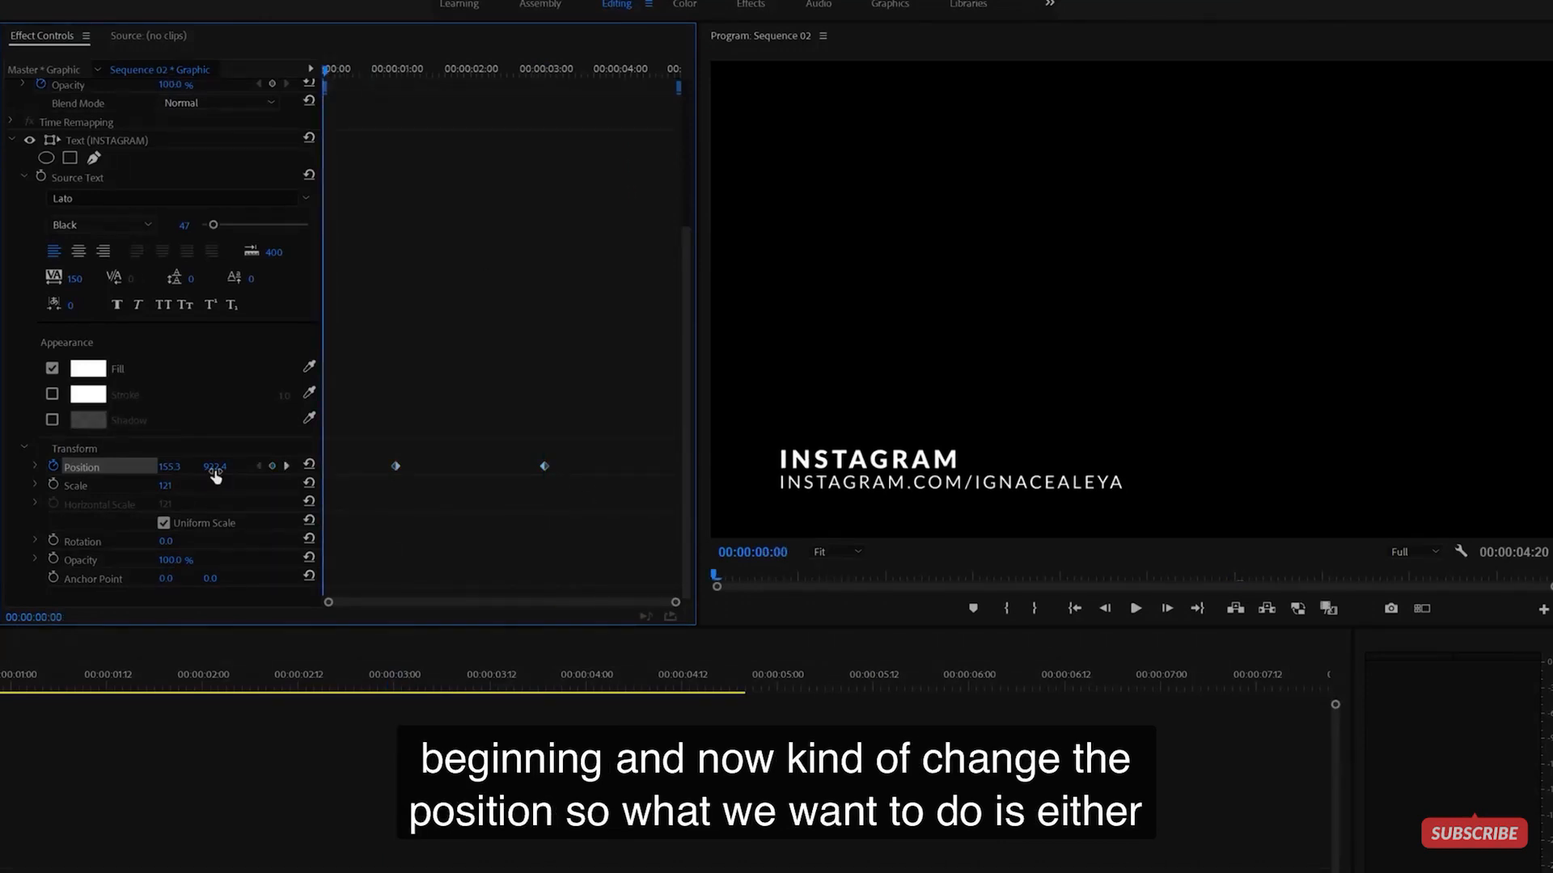
left_click_drag(215, 469, 115, 469)
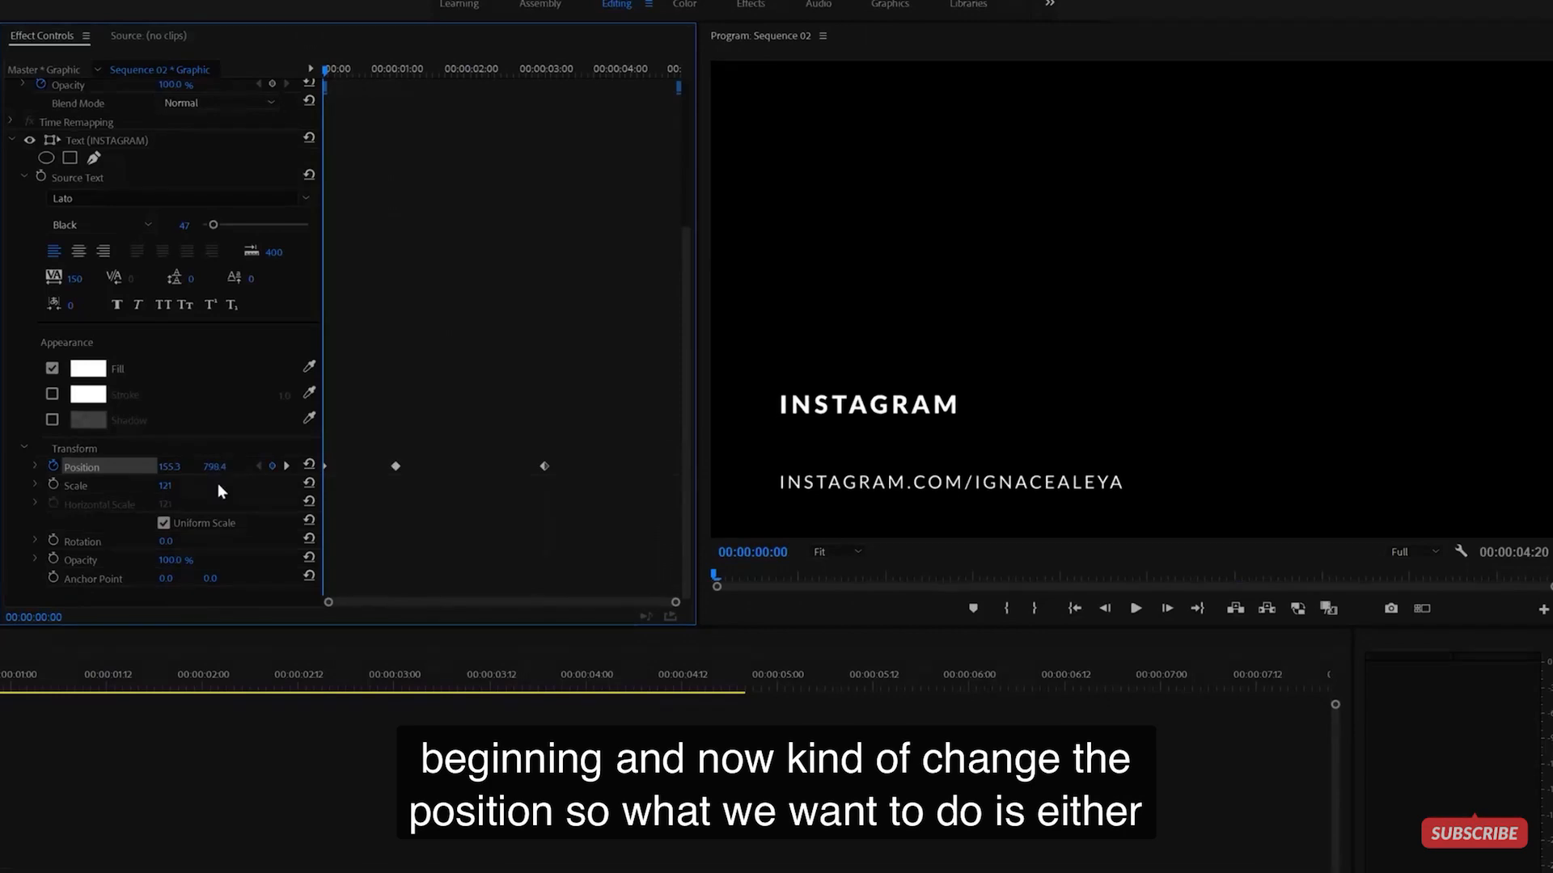
key("ctrl+z")
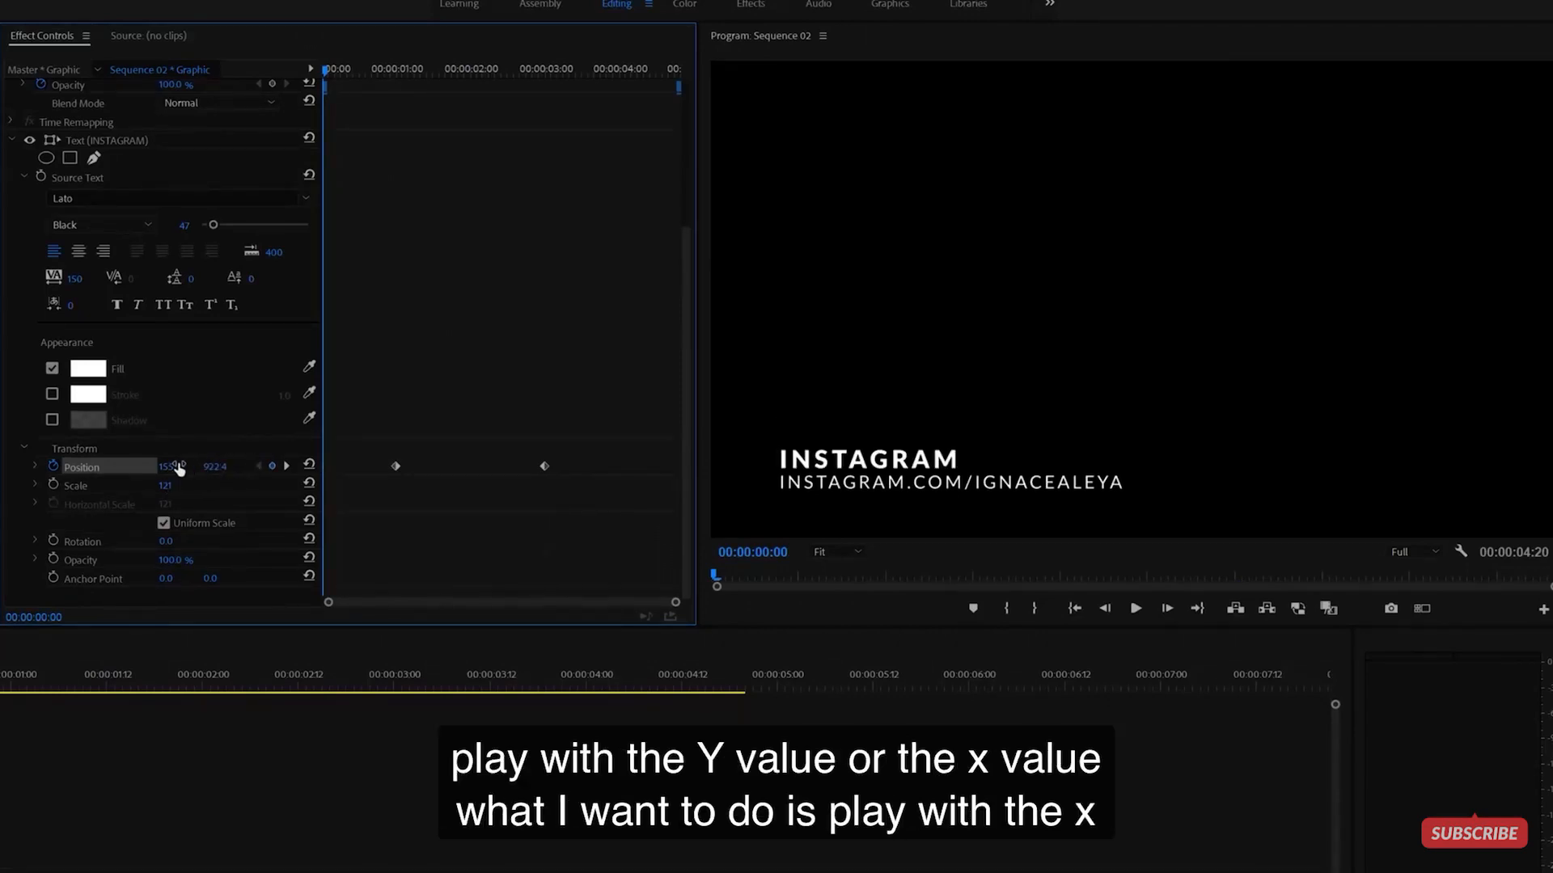
left_click_drag(165, 481, 65, 481)
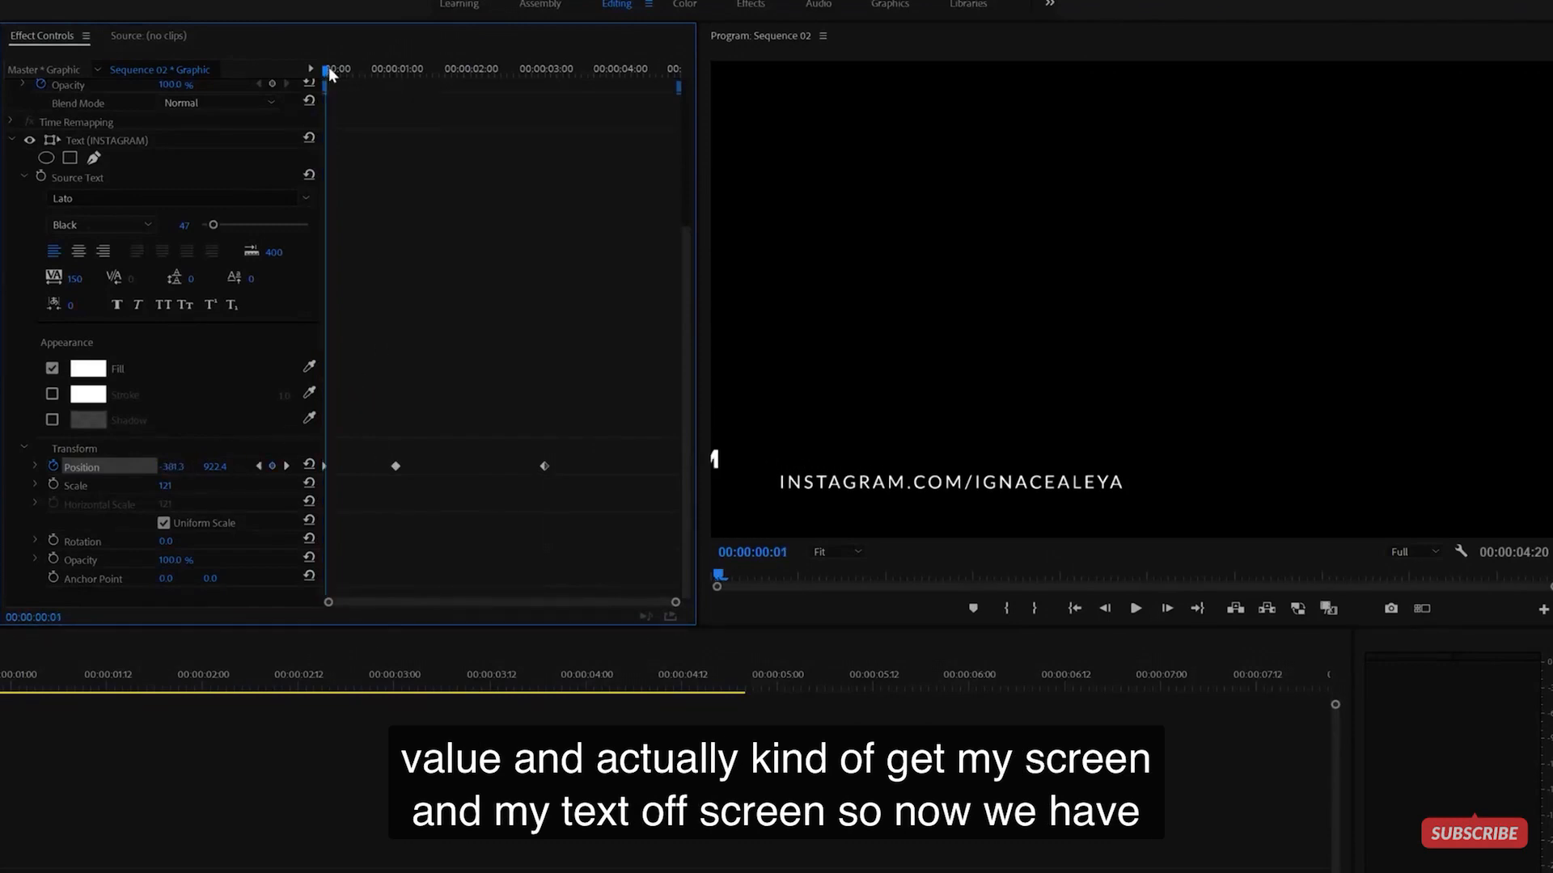
key("space")
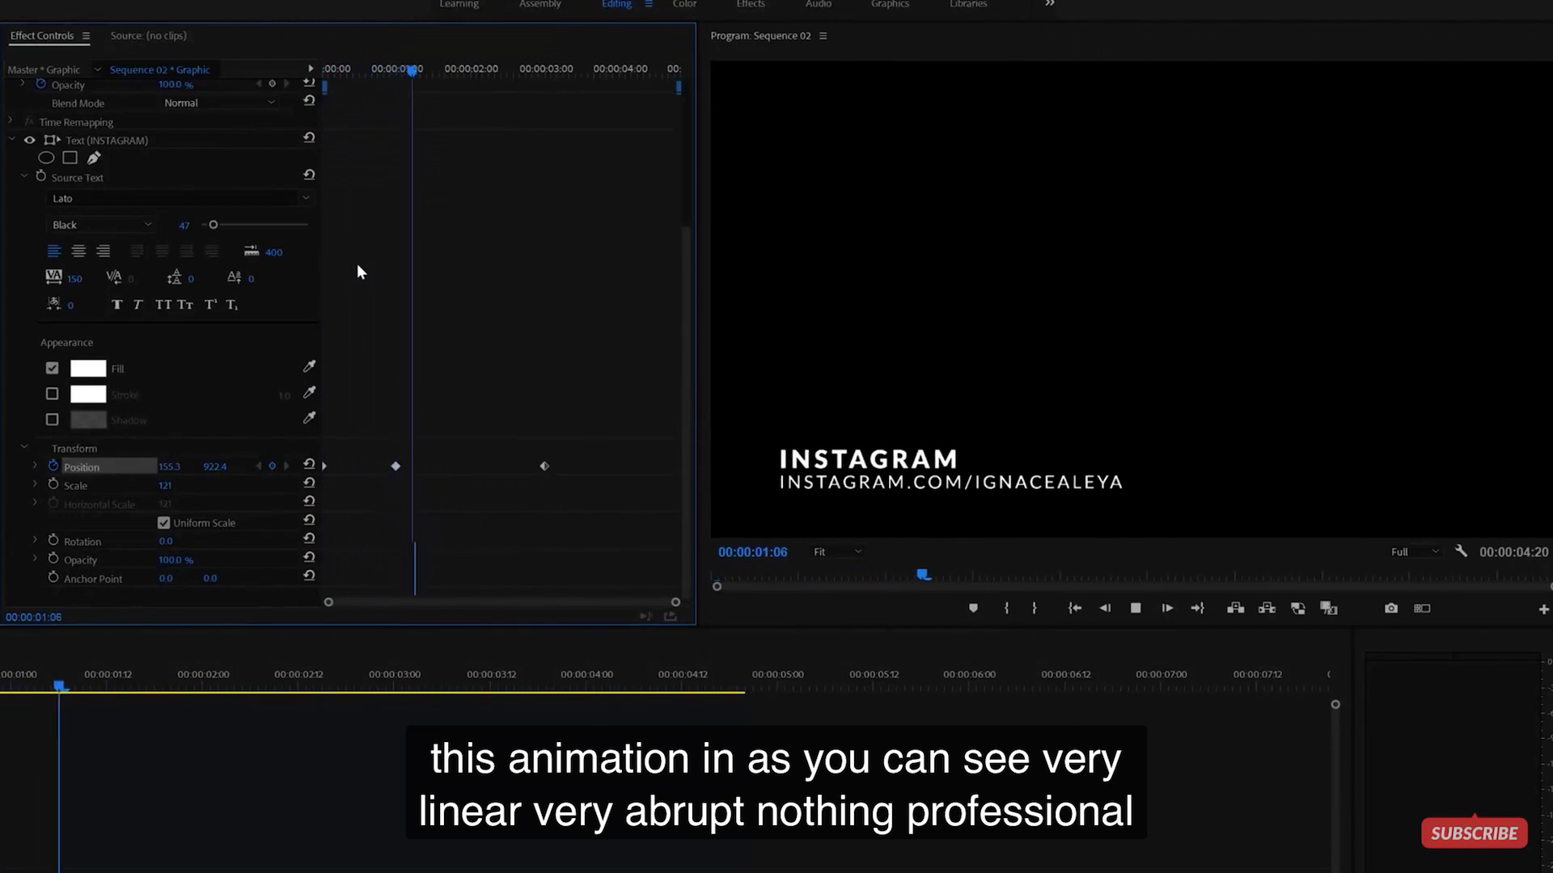
key("space")
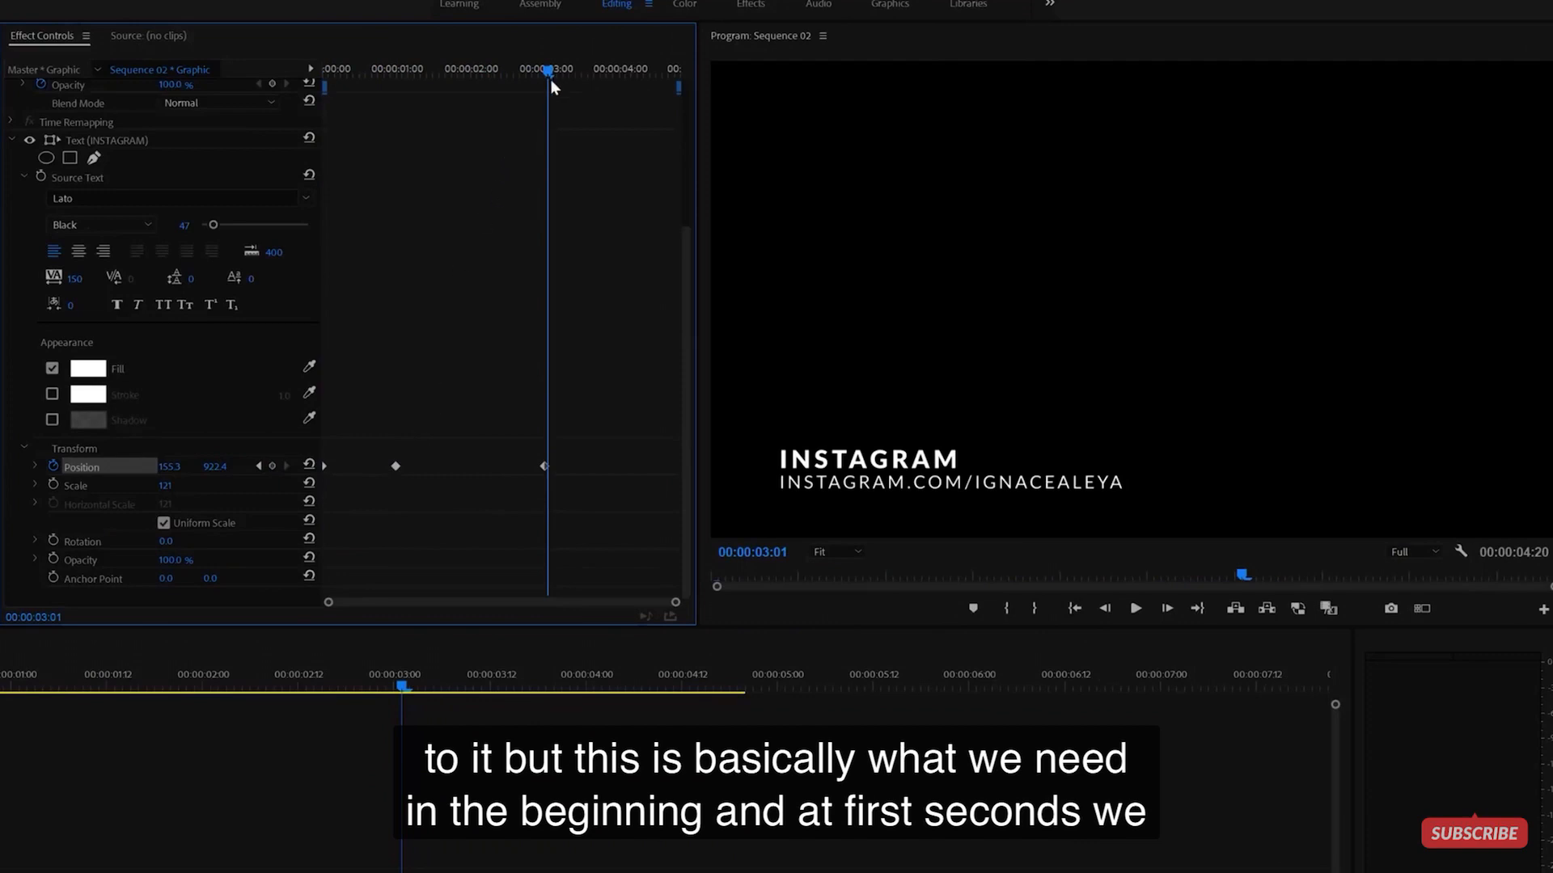
left_click_drag(558, 73, 626, 85)
left_click_drag(166, 467, 389, 467)
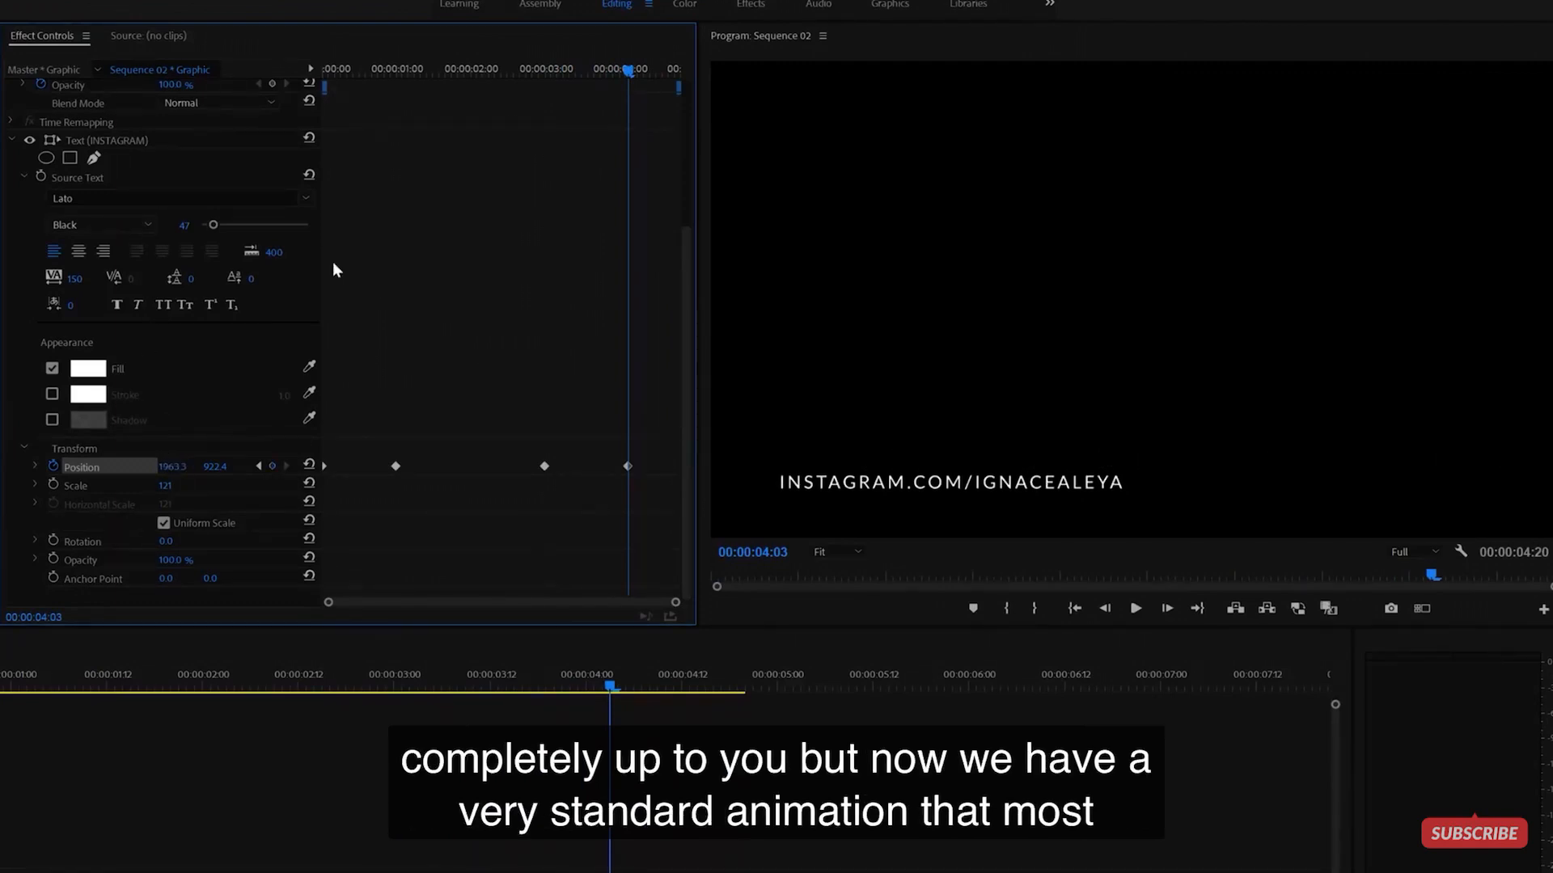
key("Home")
key("space")
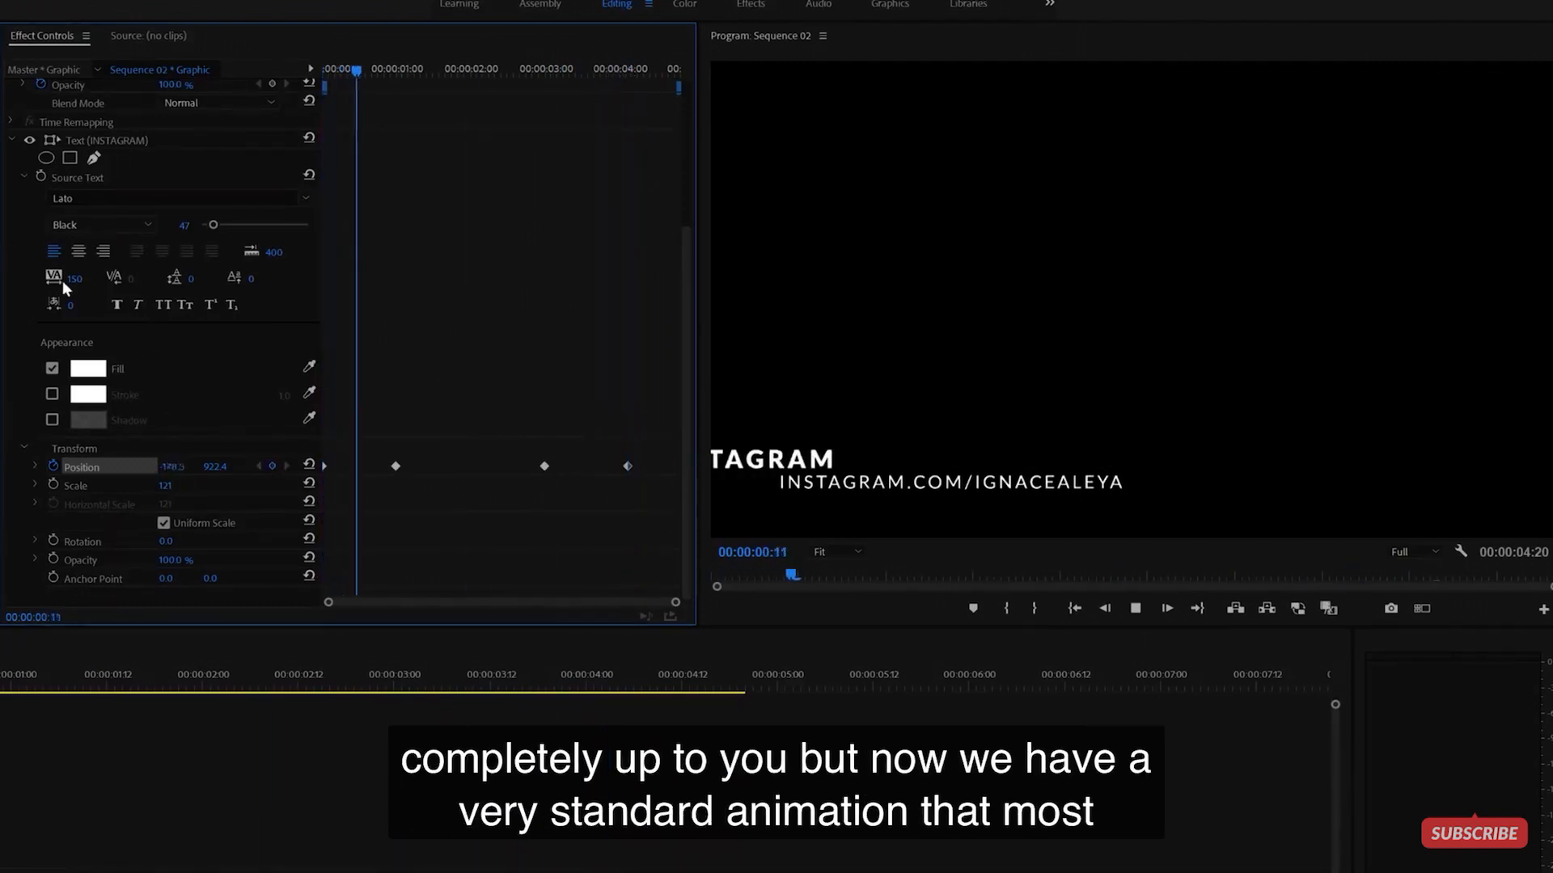
key("space")
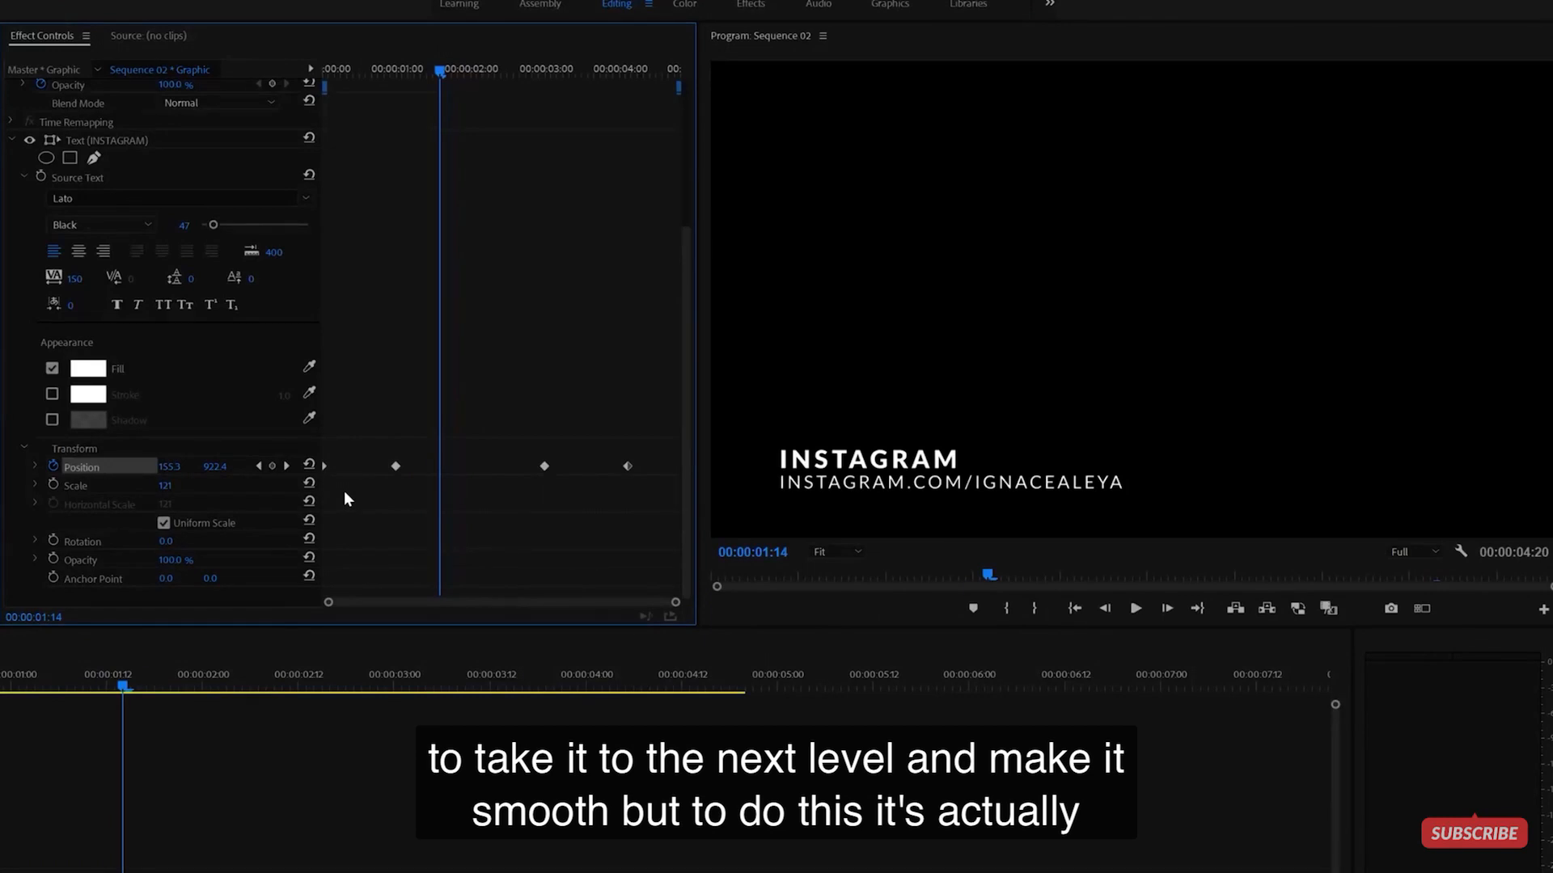
left_click_drag(367, 402, 554, 516)
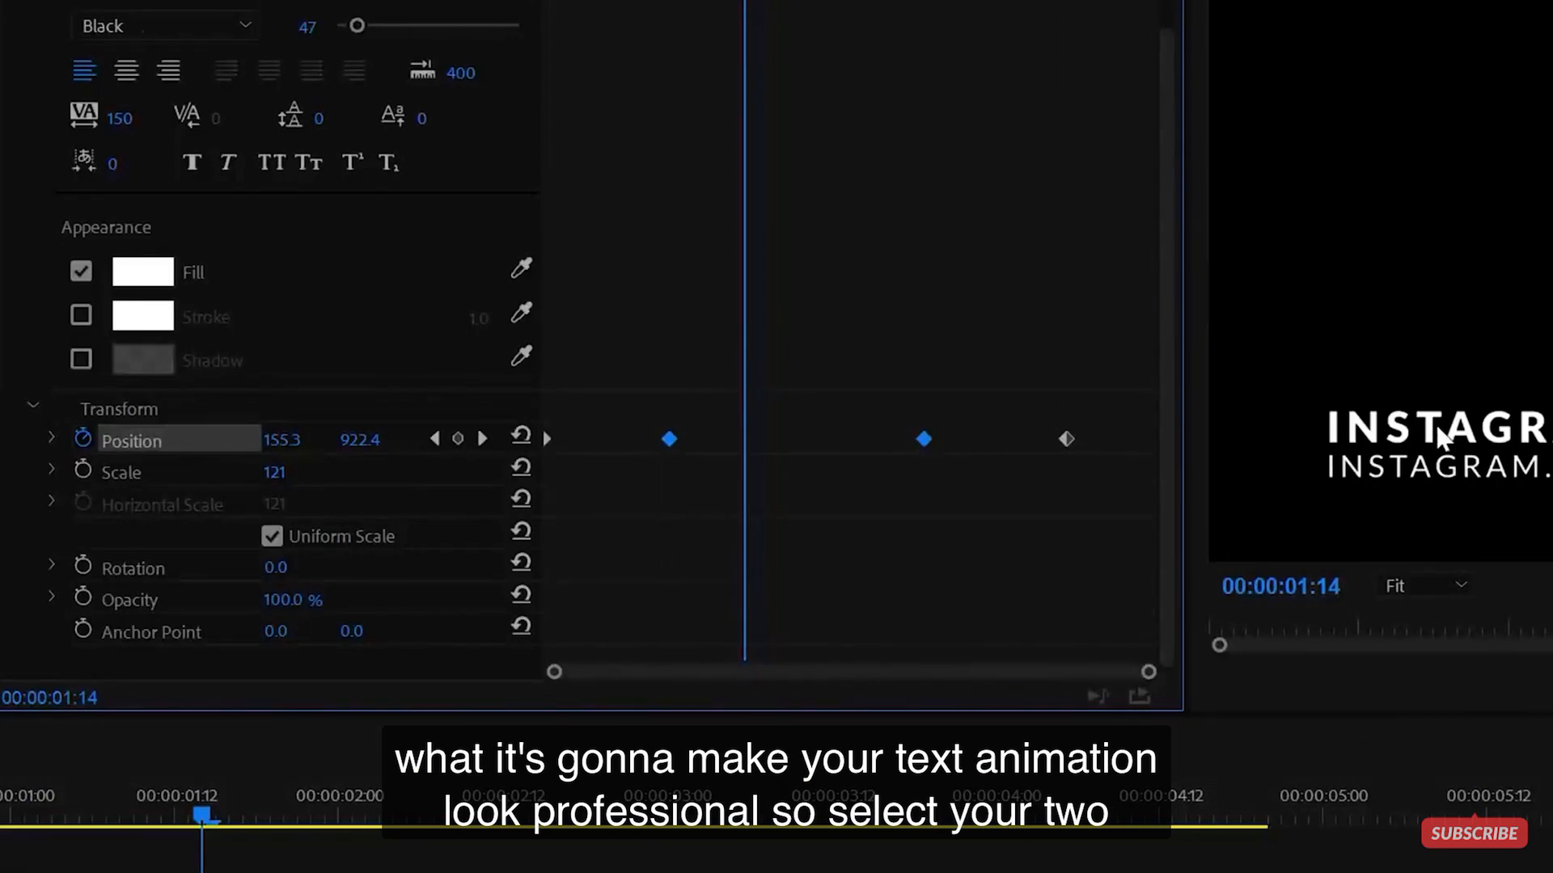
left_click_drag(624, 378, 976, 524)
right_click(669, 440)
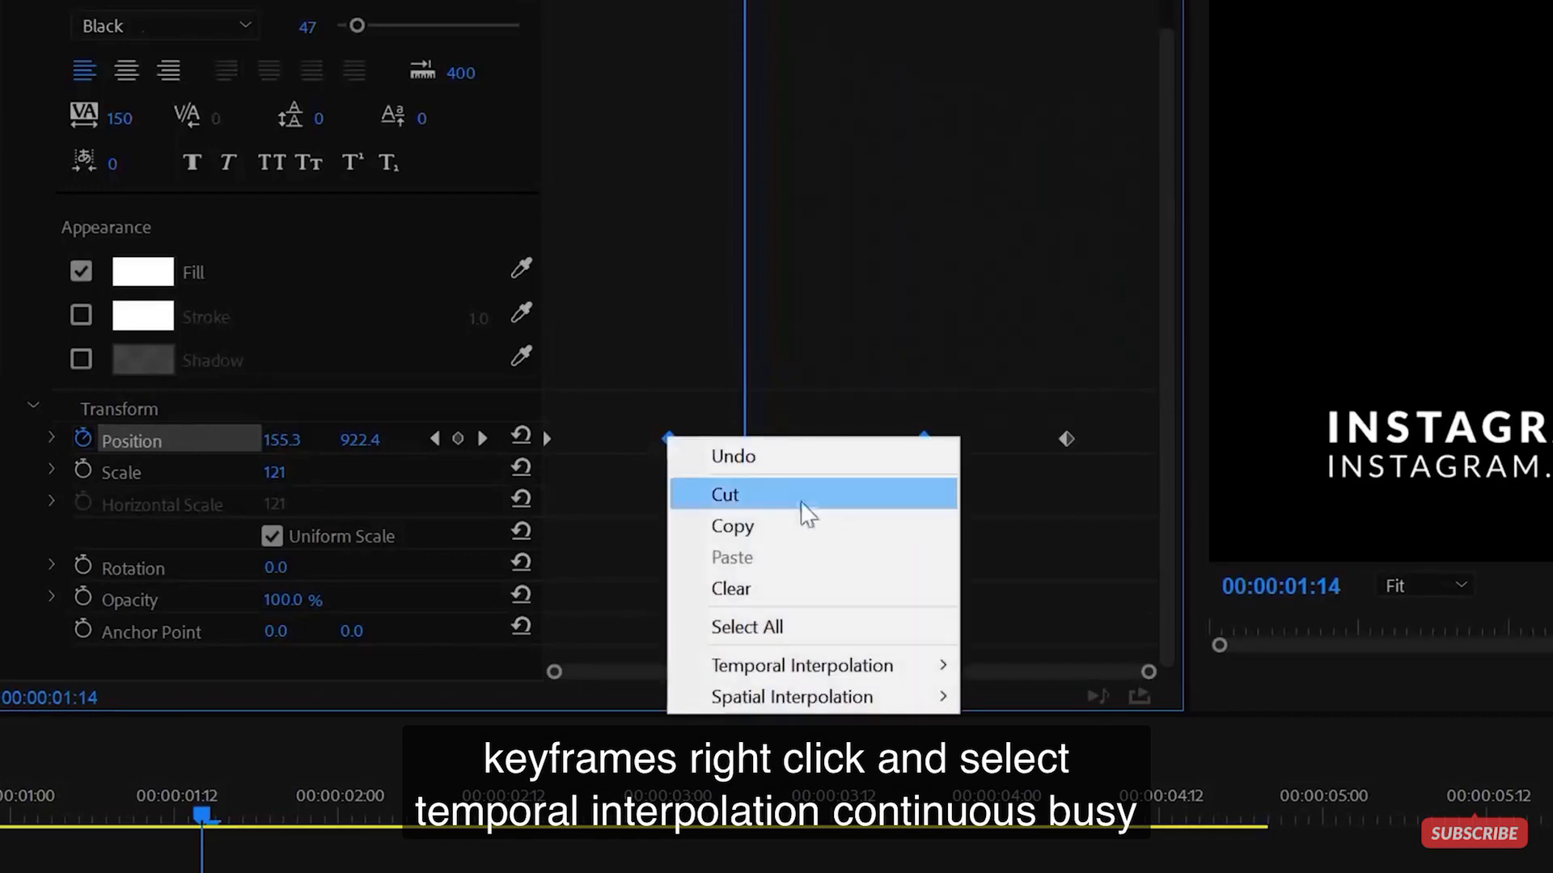
mouse_move(837, 675)
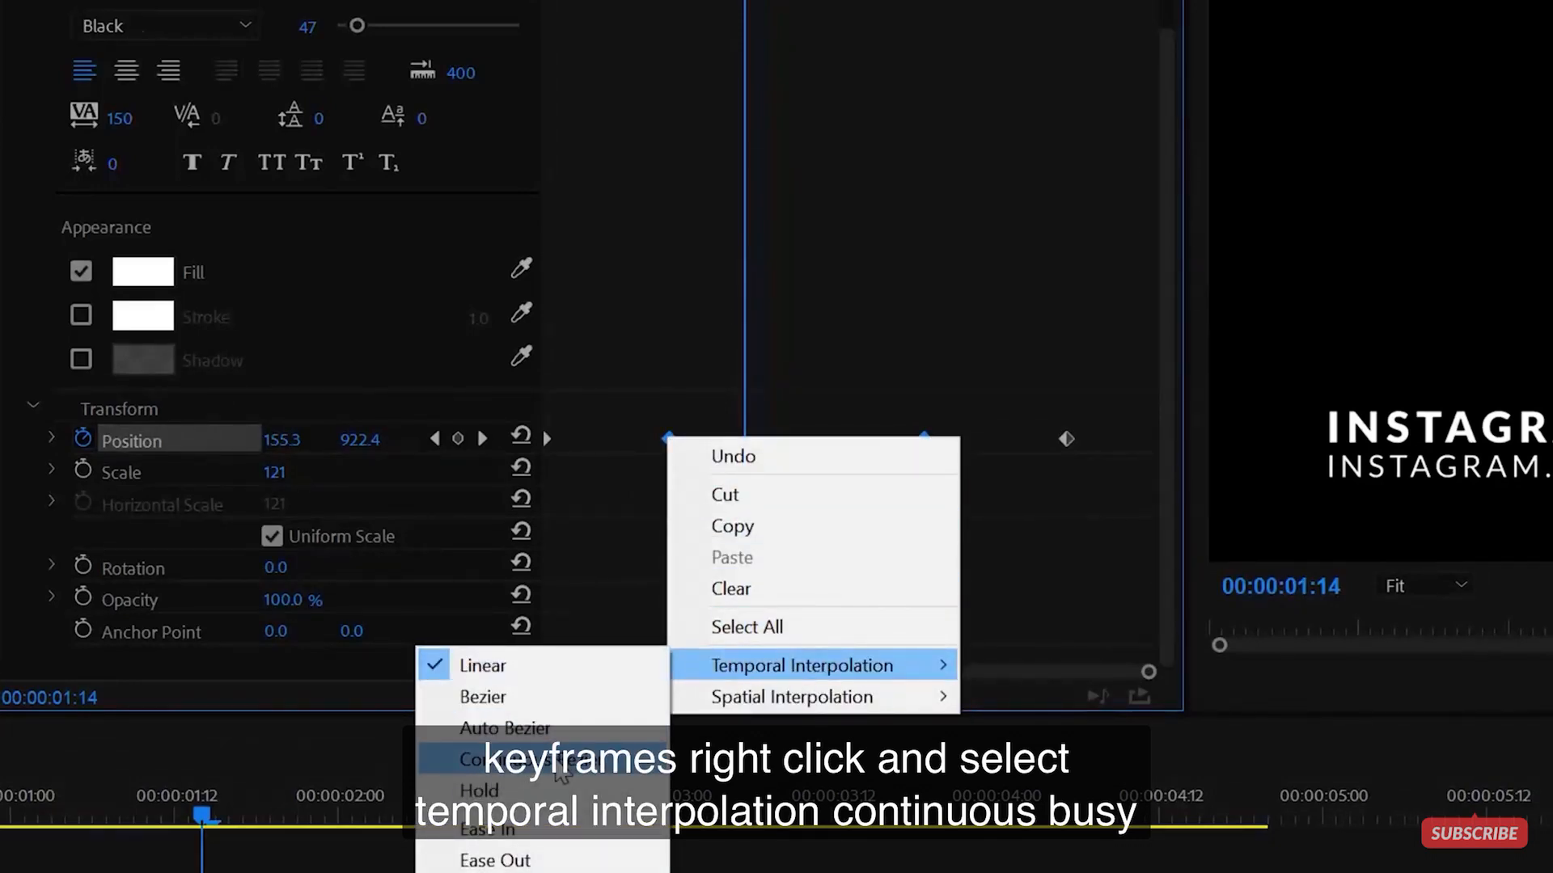
left_click(560, 760)
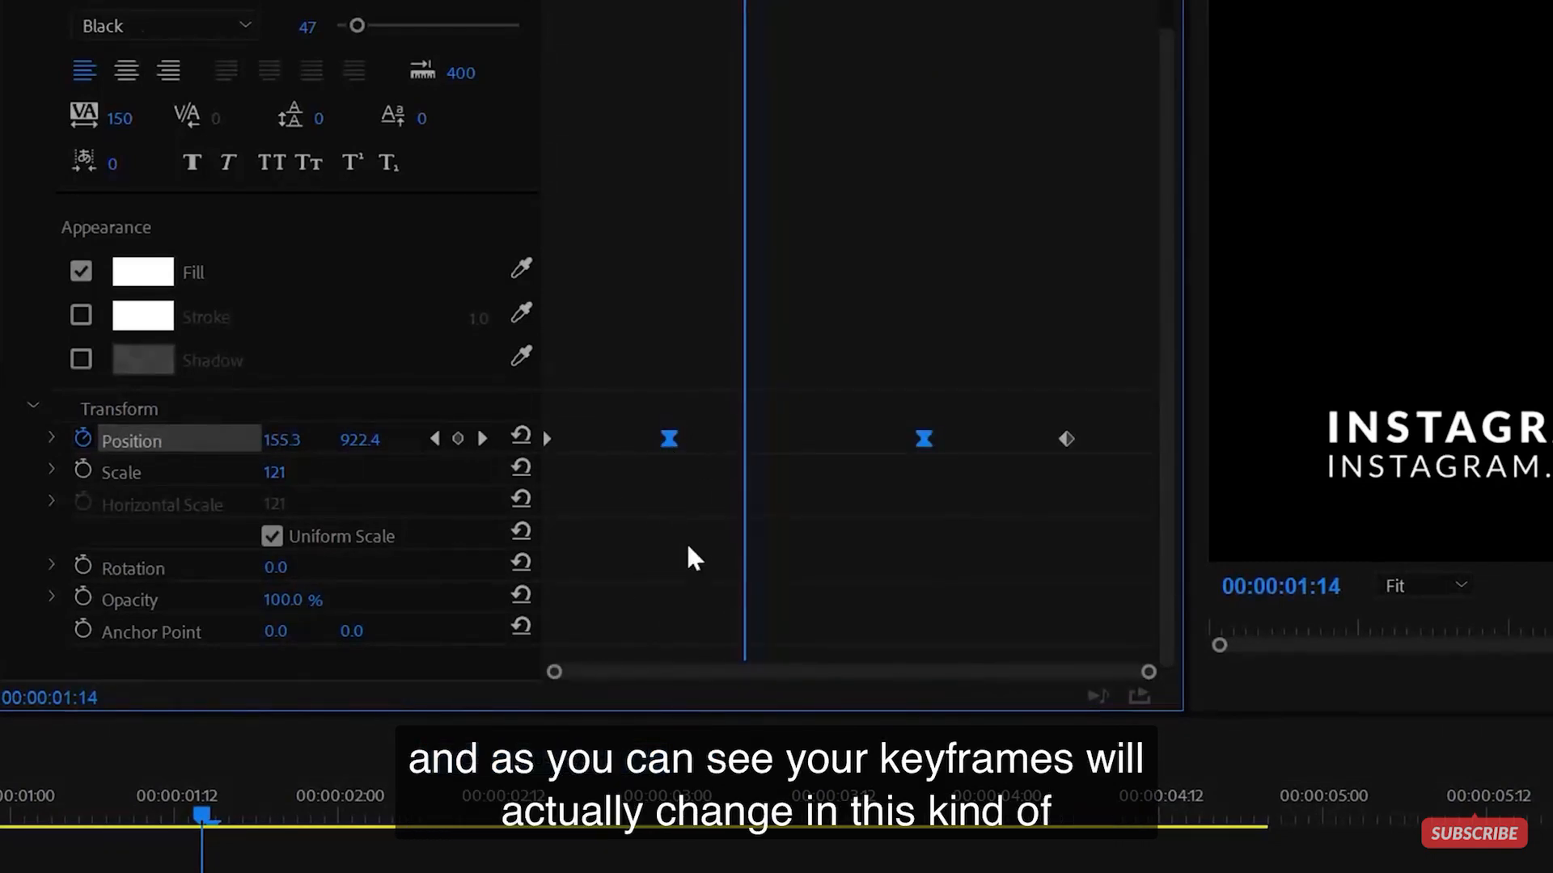
left_click(841, 531)
left_click_drag(202, 815, 0, 815)
key("space")
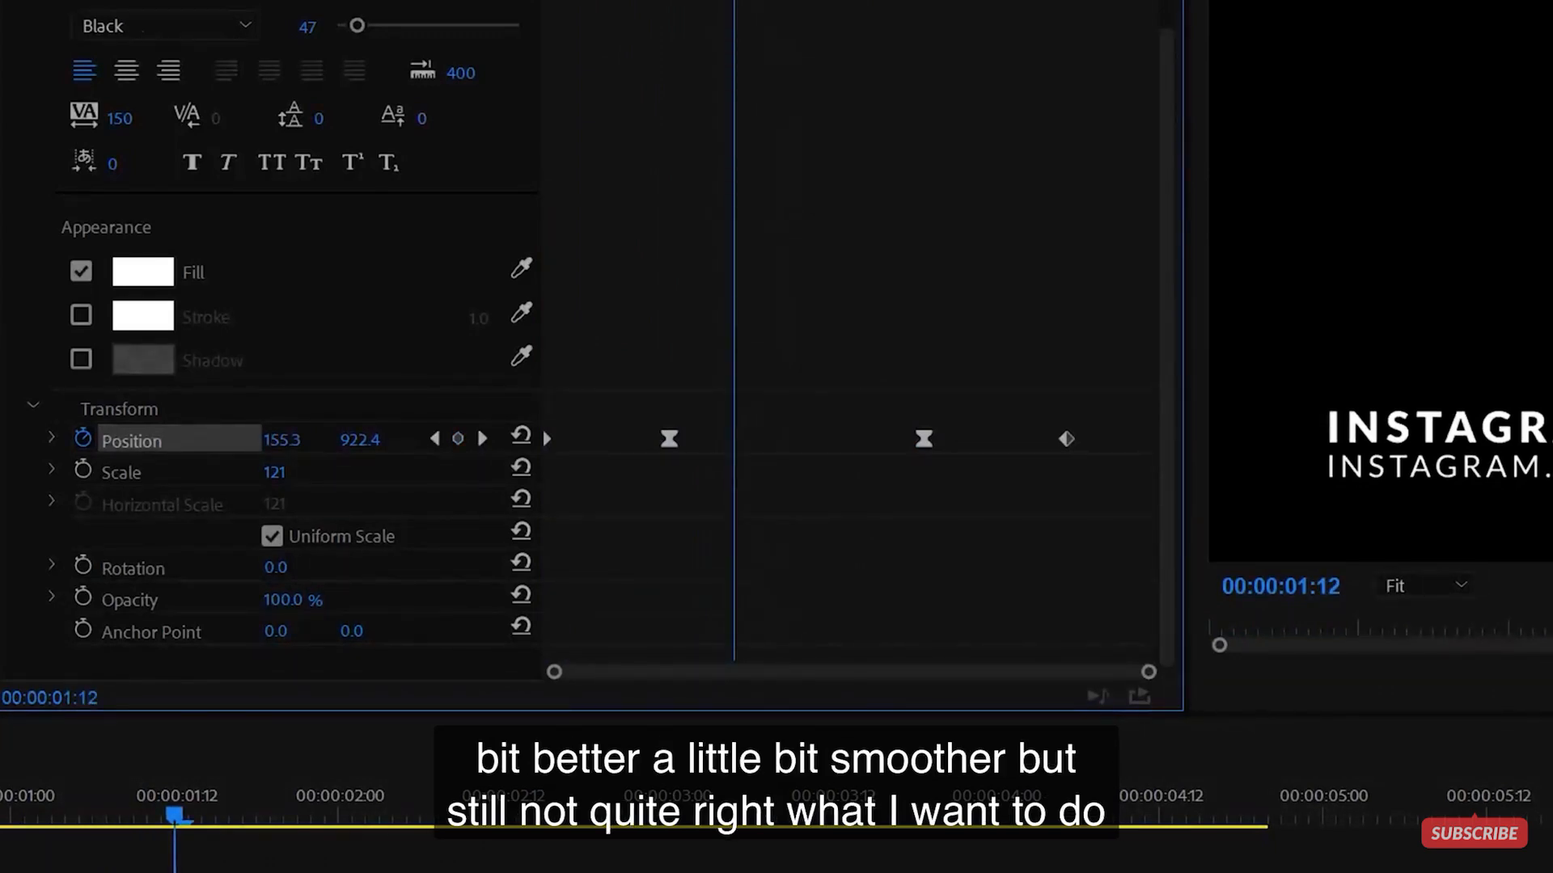
- Drag the first Position keyframe's Bezier handles so INSTAGRAM rushes in and eases to a stop
left_click(52, 438)
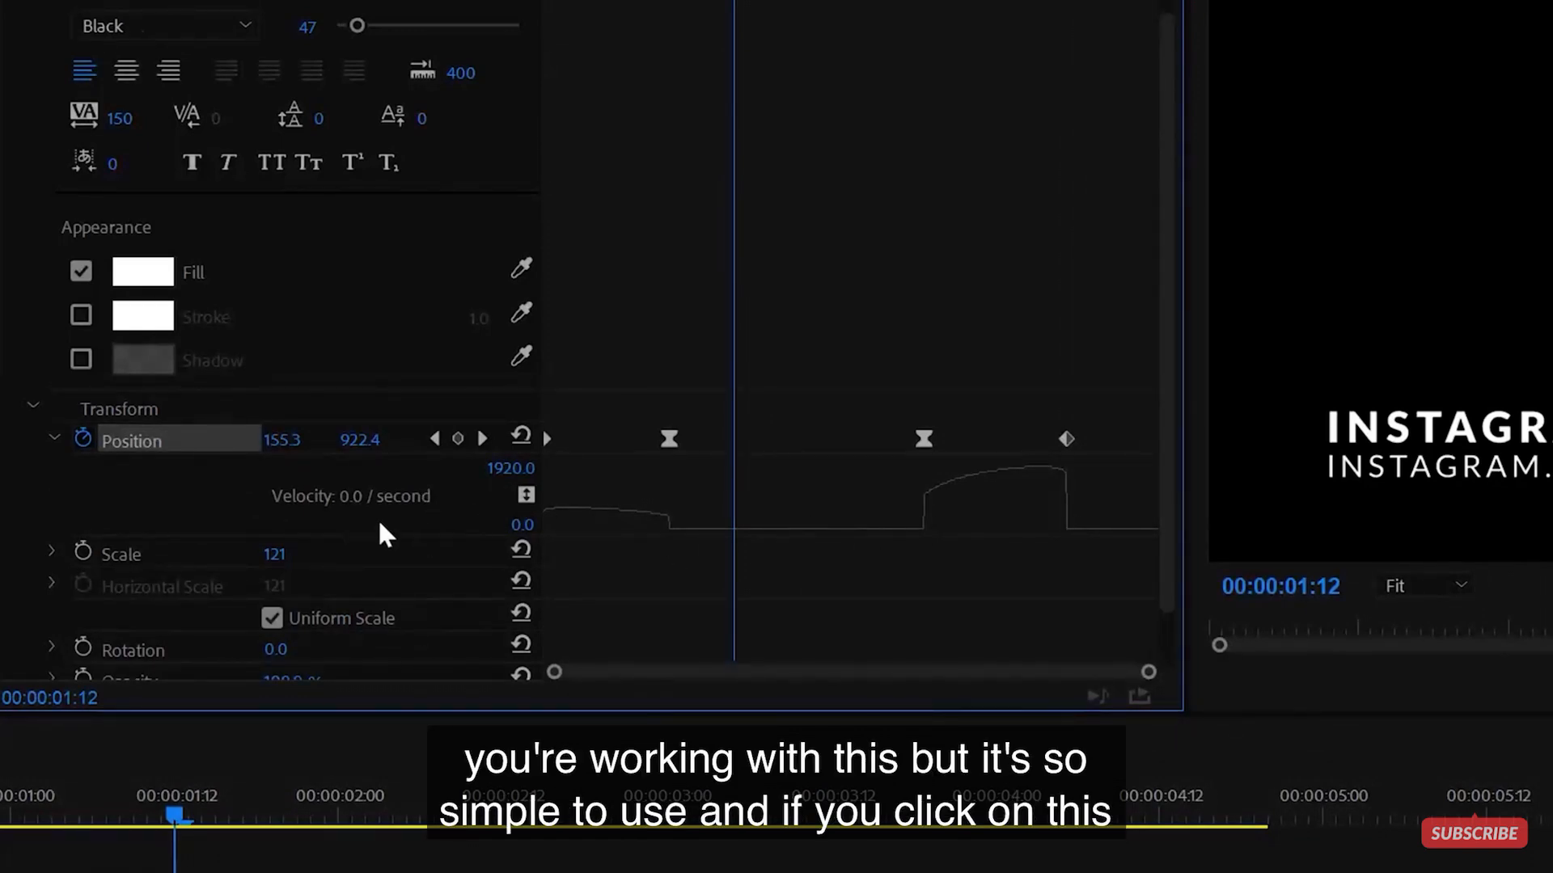
left_click(668, 438)
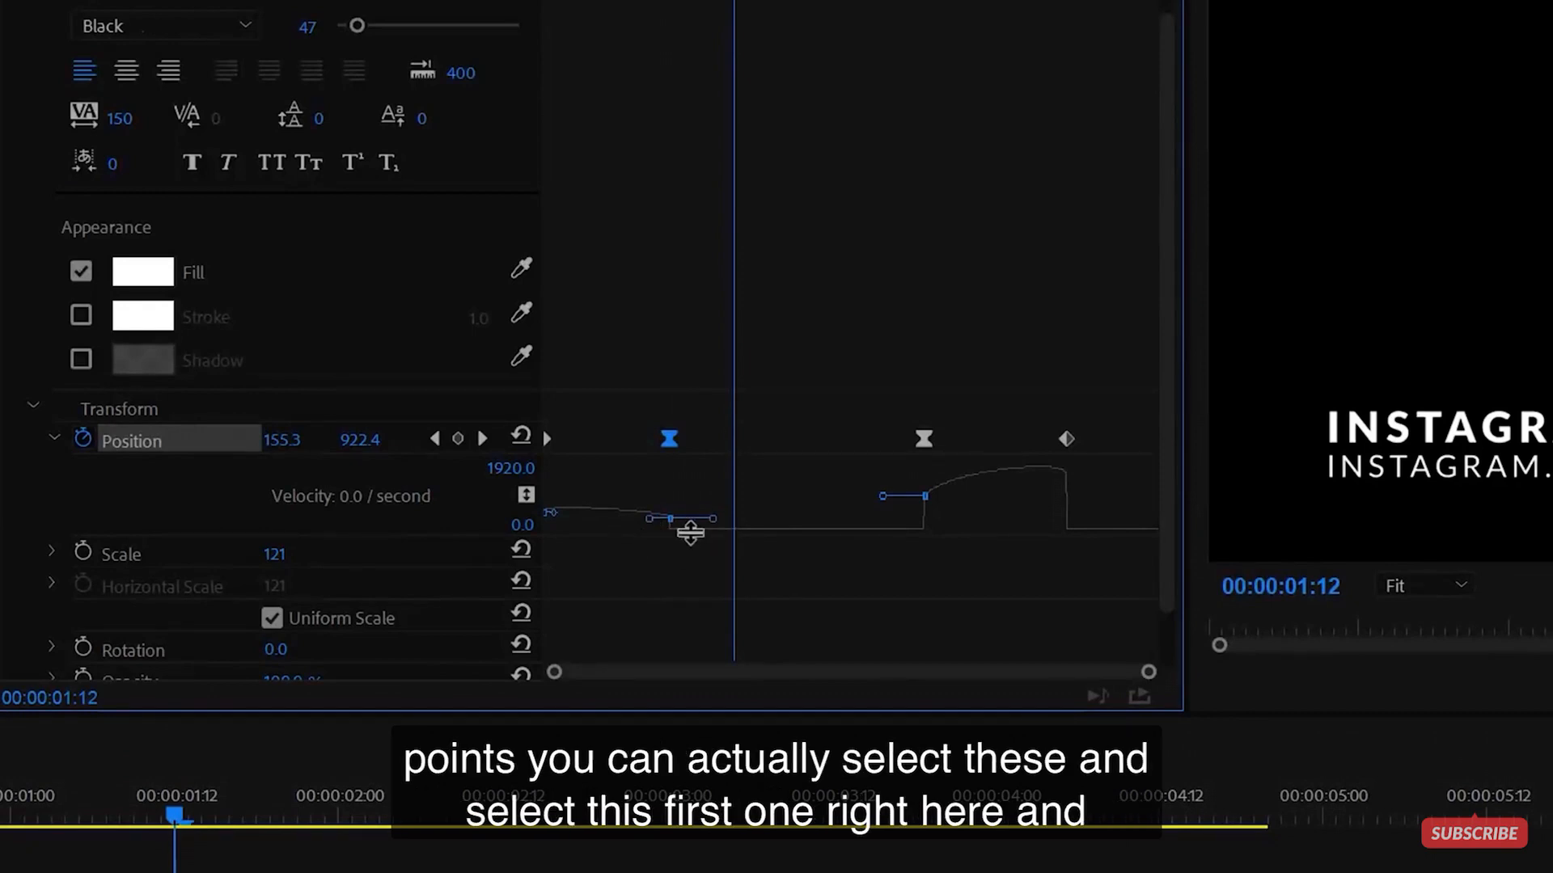
left_click_drag(633, 478, 734, 628)
left_click_drag(652, 522, 568, 584)
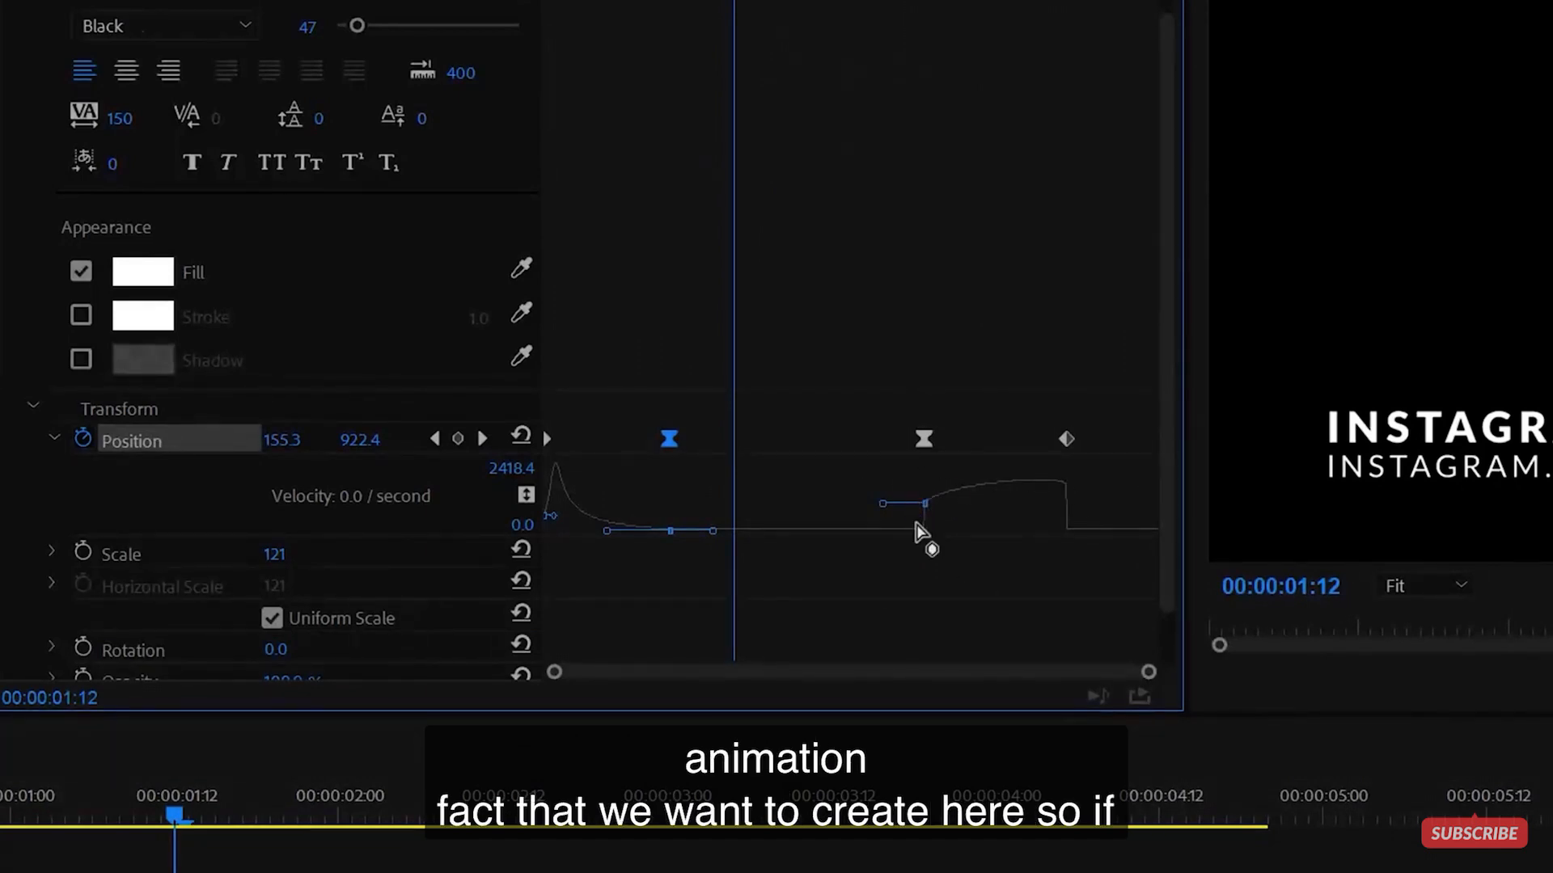
- Reshape the second keyframe's handles so the exit starts slowly and accelerates late
left_click(924, 438)
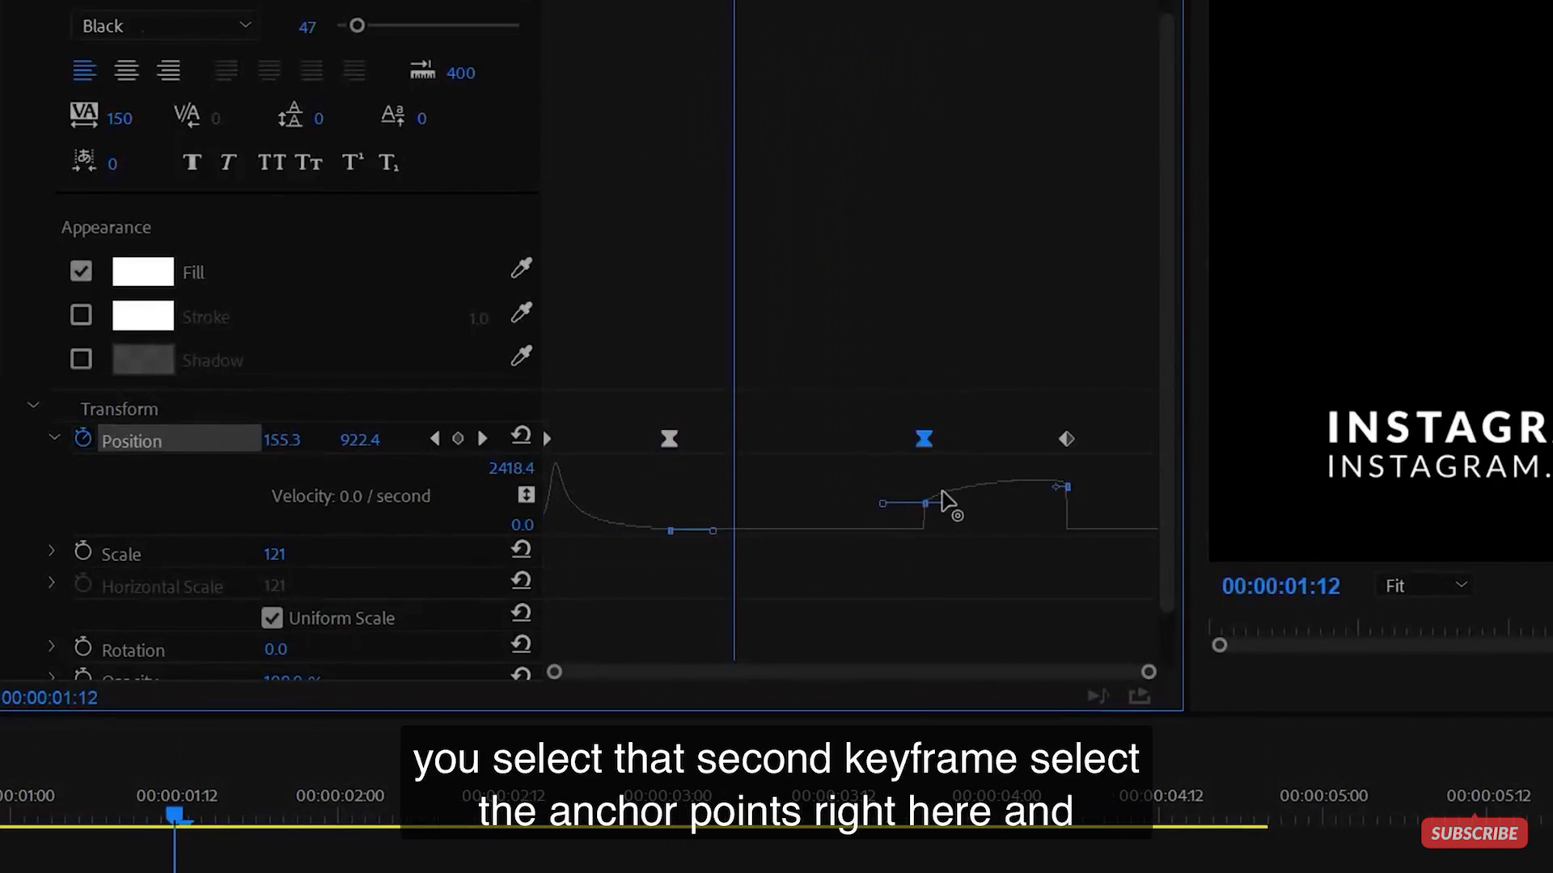
left_click_drag(883, 469, 958, 534)
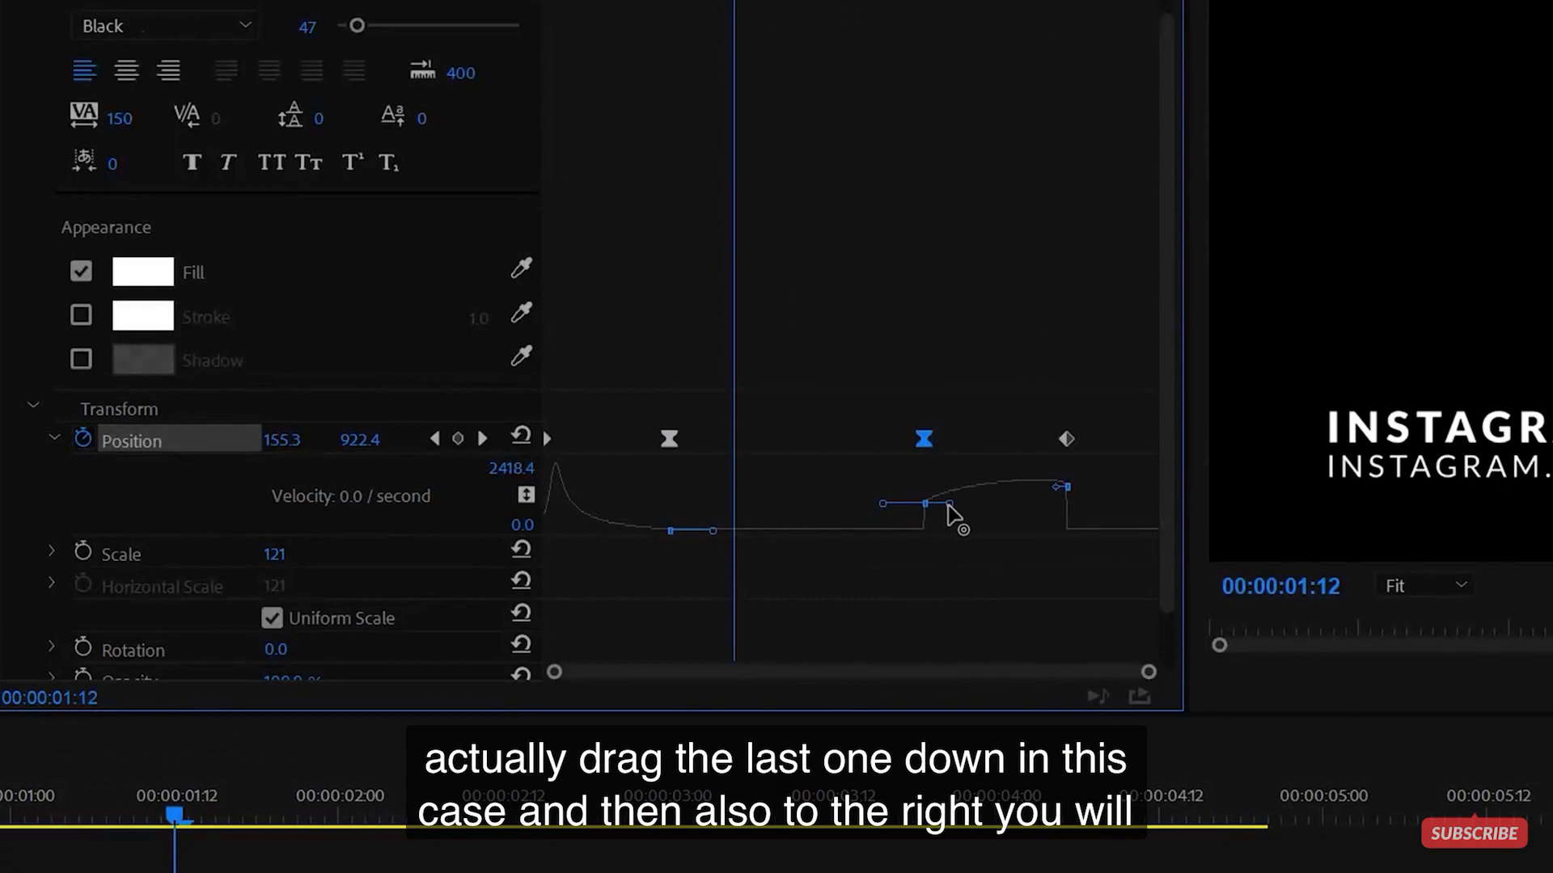
left_click_drag(949, 506, 998, 594)
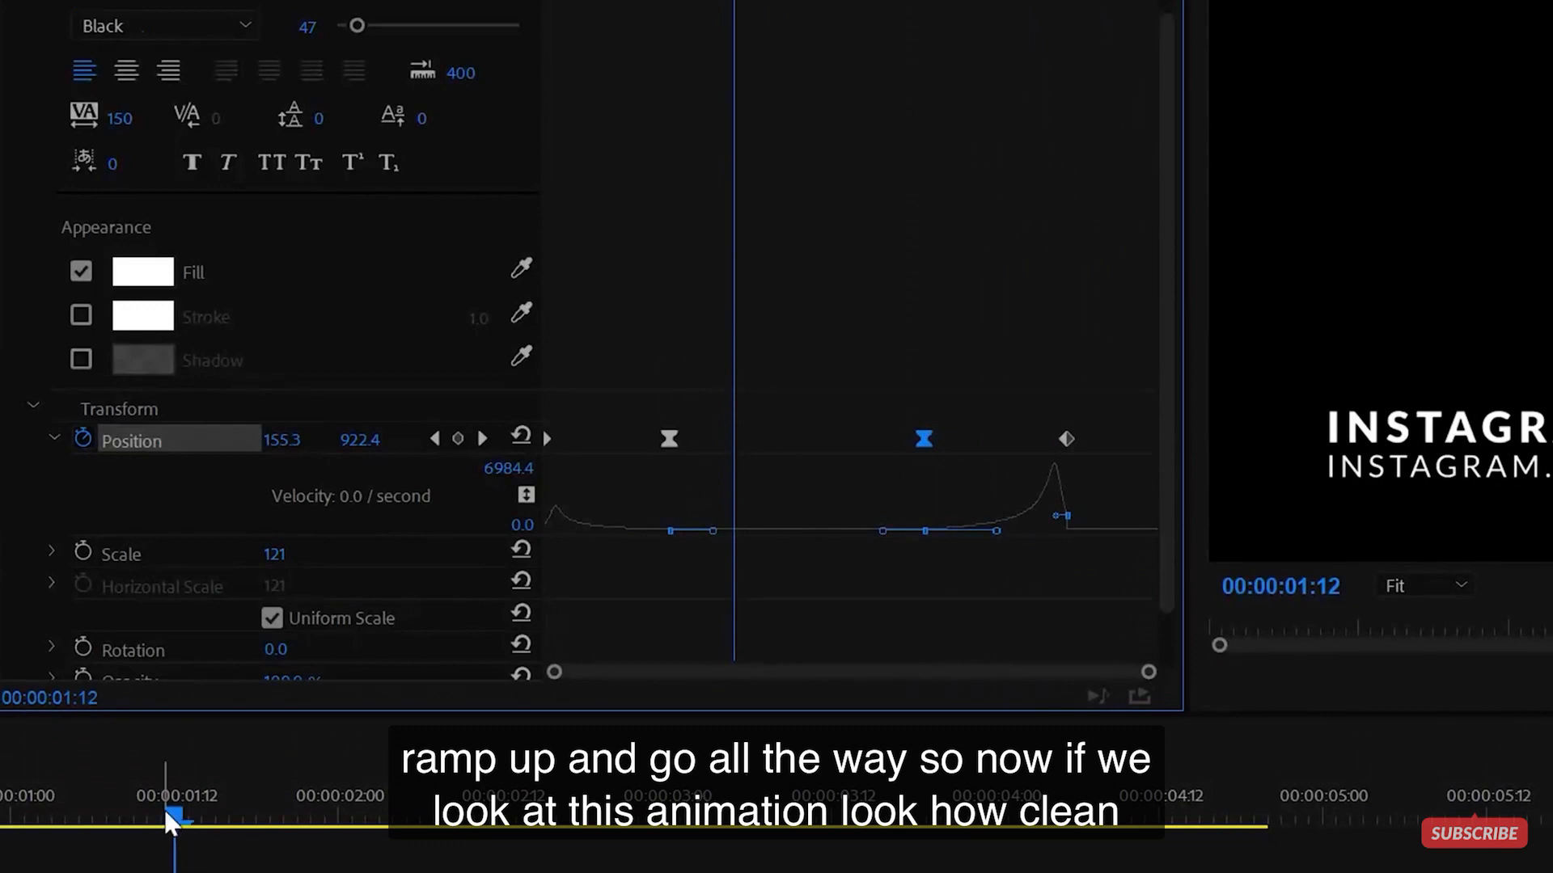
left_click_drag(165, 821, 0, 821)
- Preview the eased INSTAGRAM animation, scrub back to about 3 seconds, and select the instagram.com clip on V2
key("space")
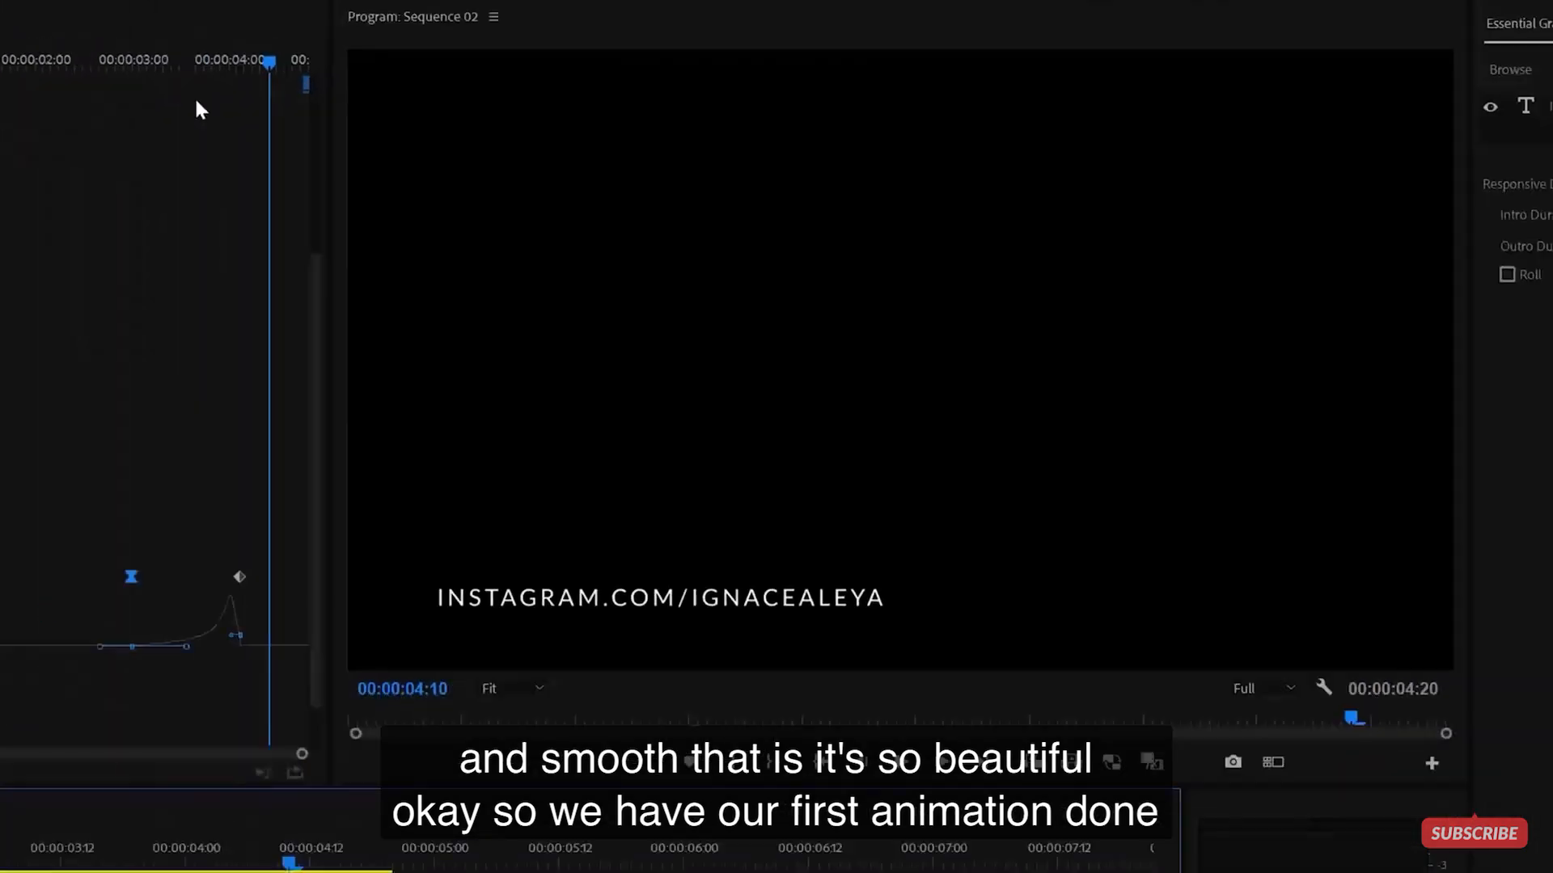
left_click_drag(199, 62, 153, 63)
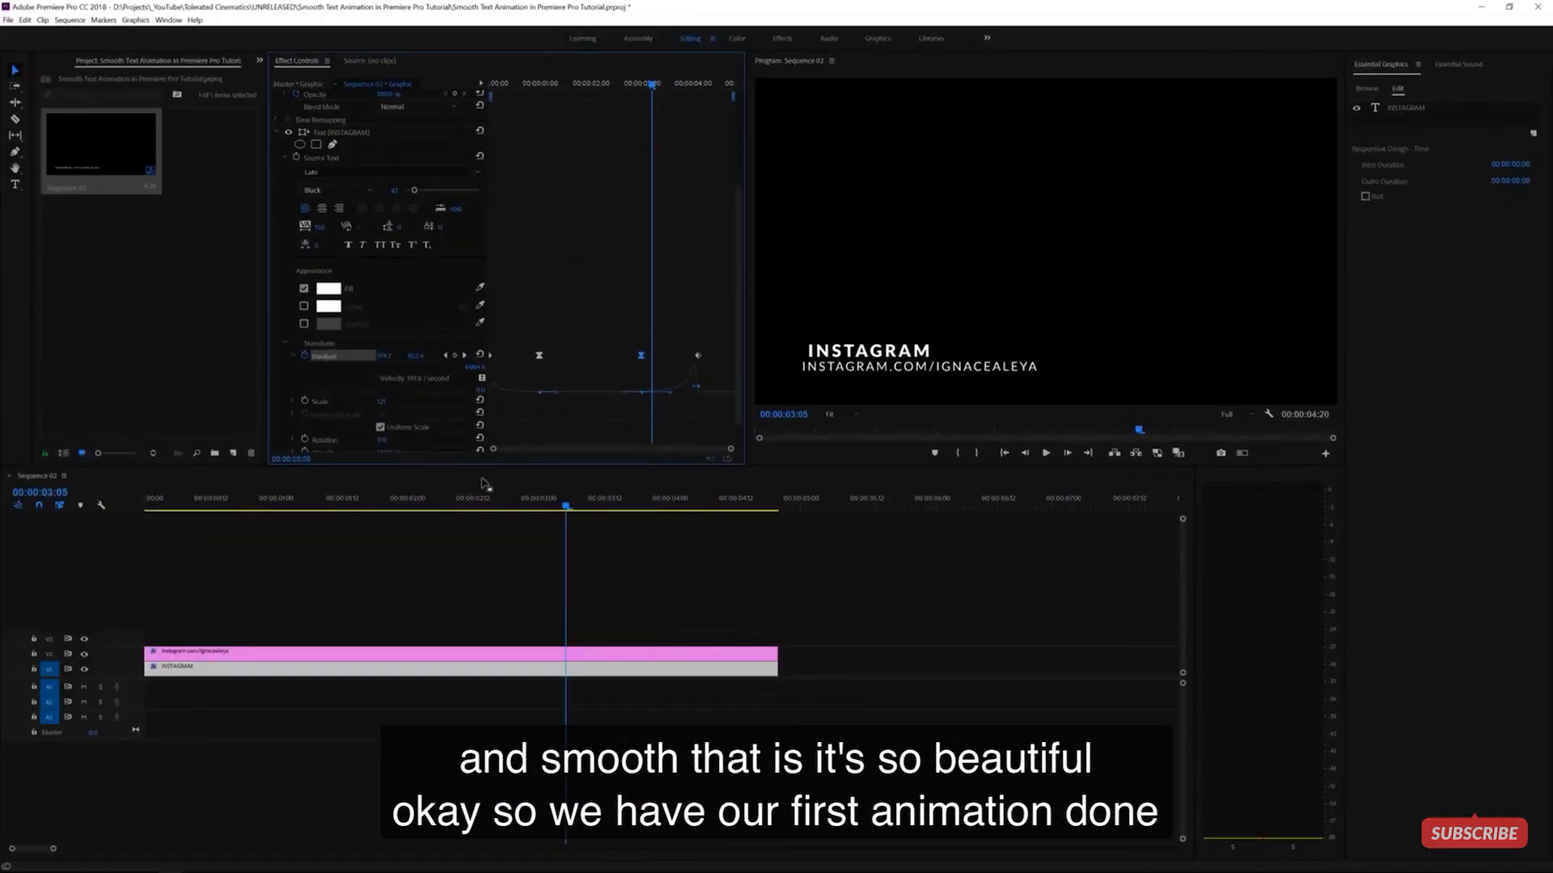
left_click(412, 658)
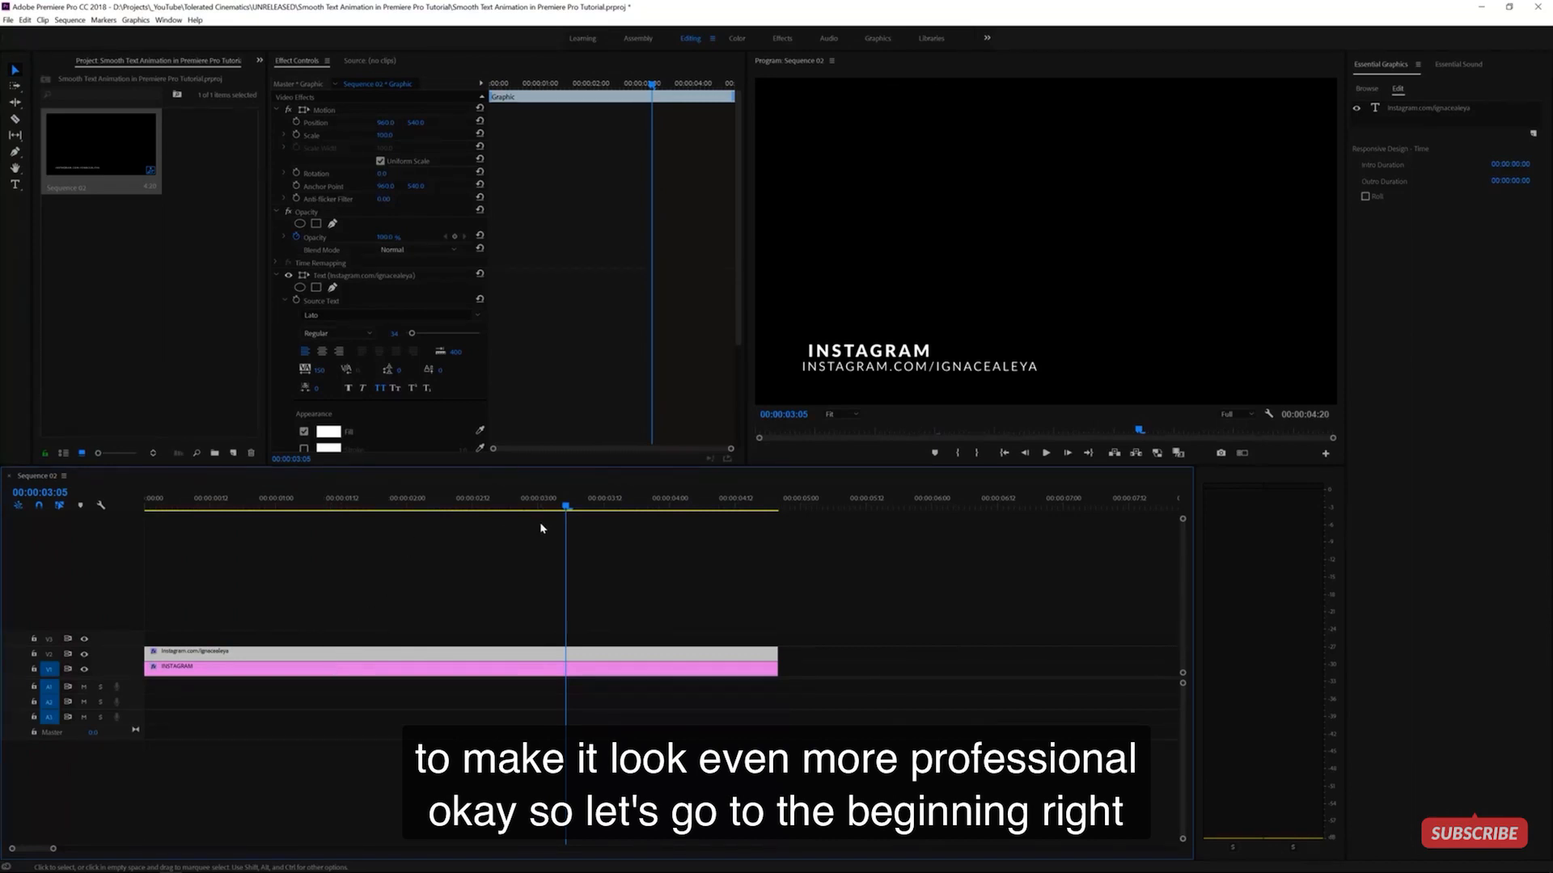
- Keyframe the URL line's Position at 1:00 and 3:00, then lower it out of view at 0:00
key("Home")
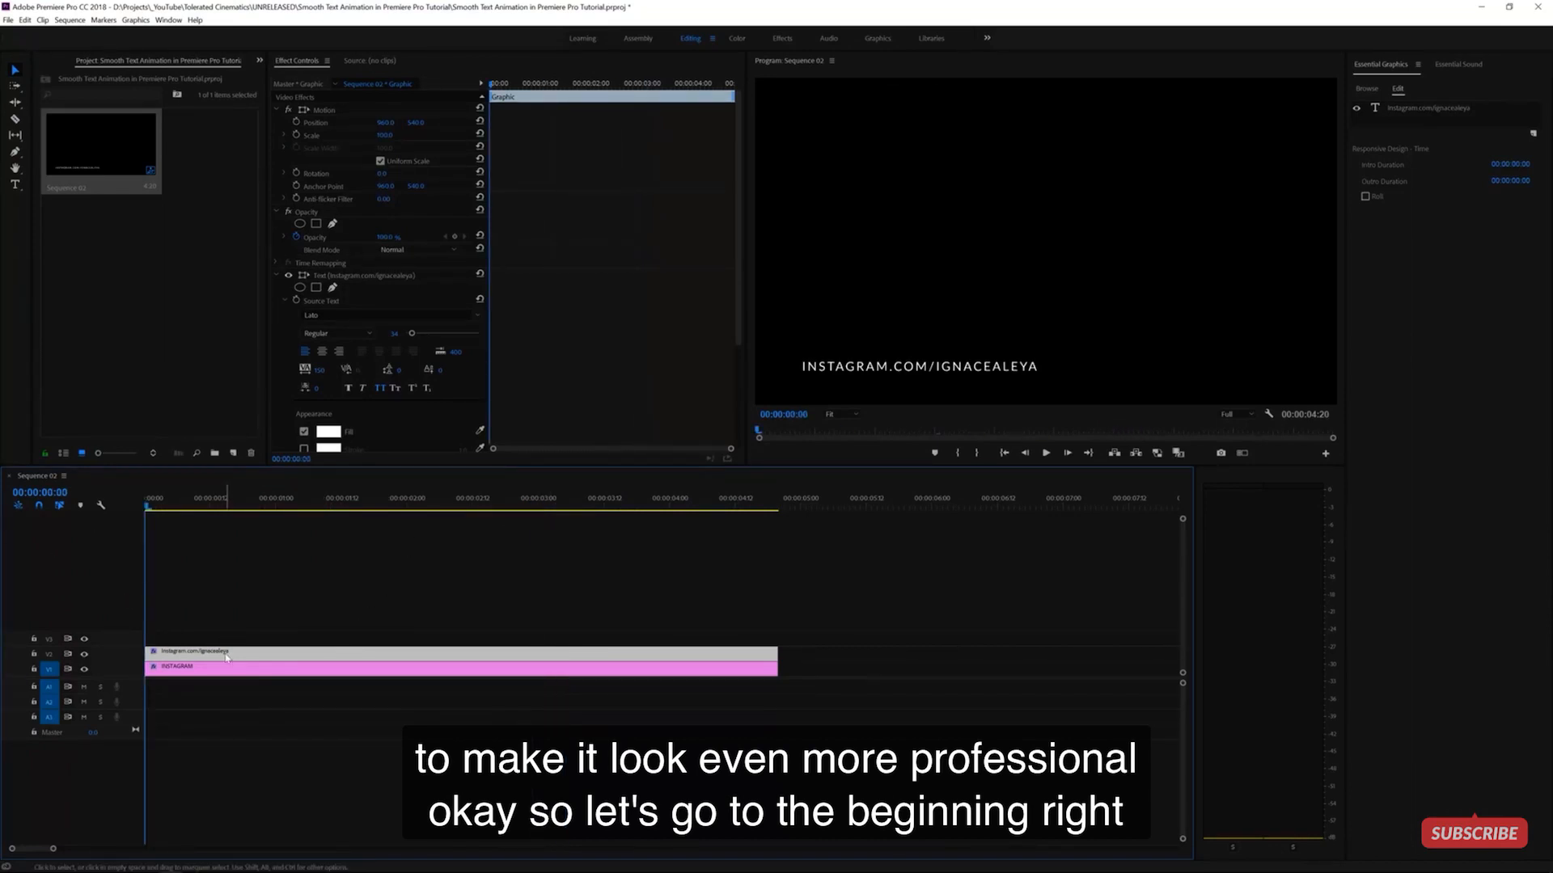
left_click(543, 87)
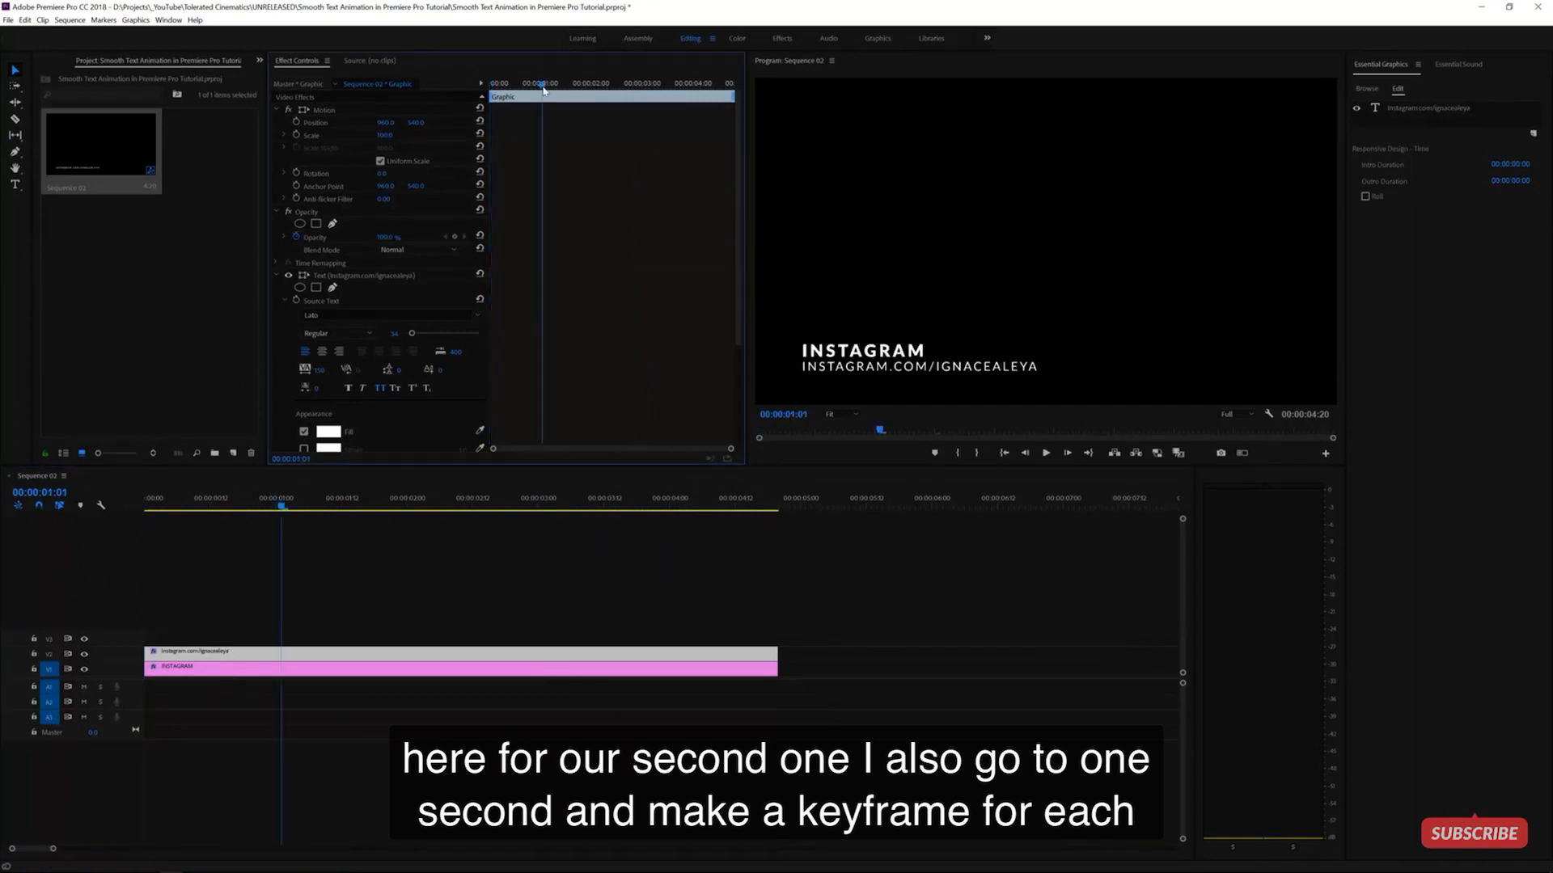
key("Left")
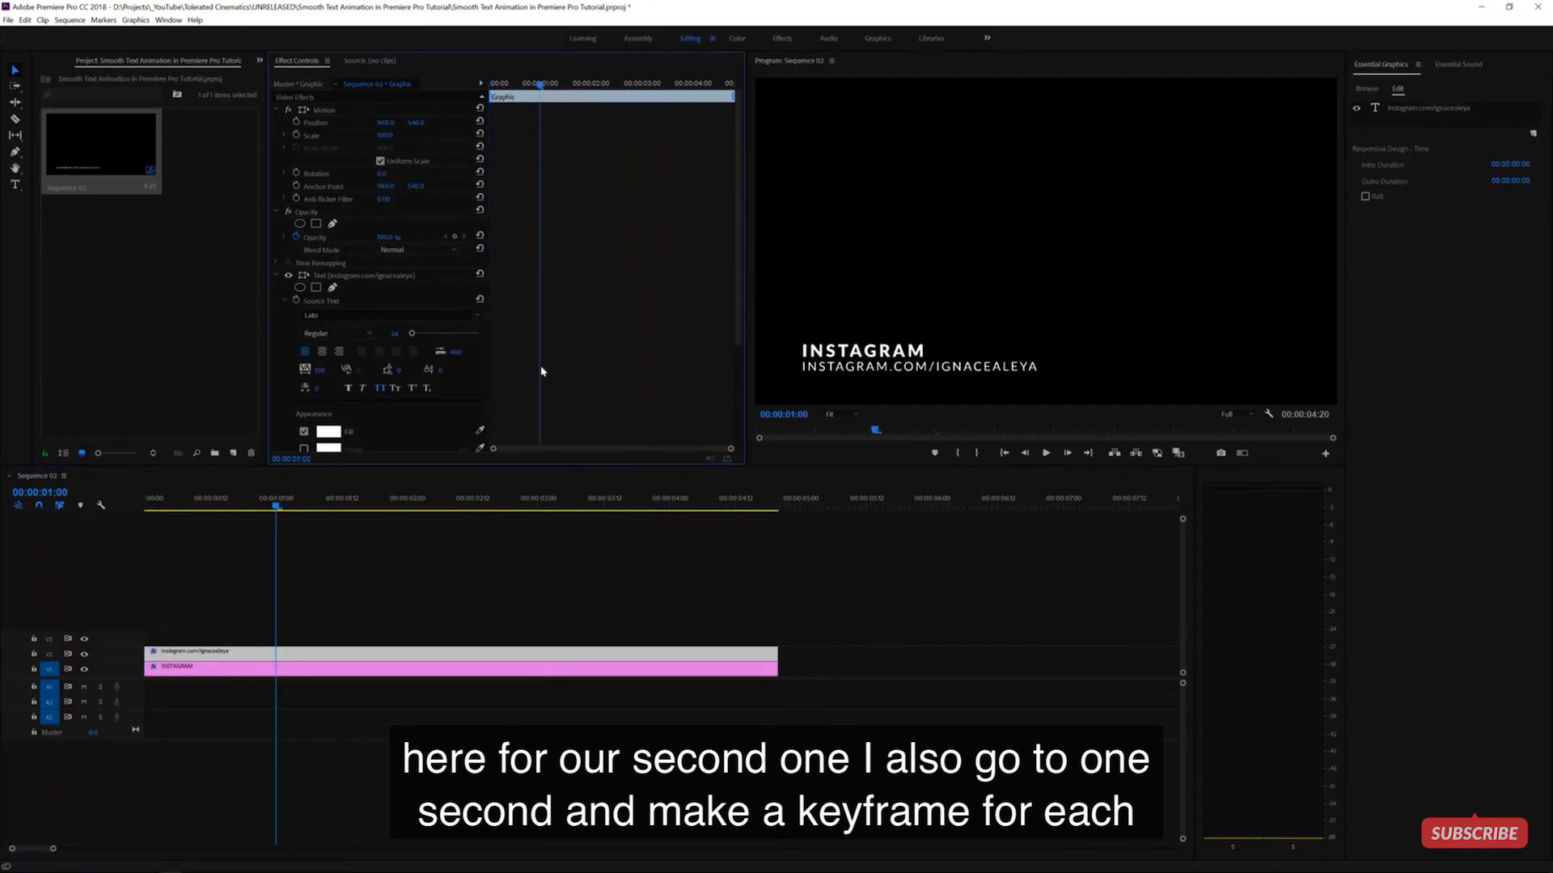
scroll(558, 371, "down", 3)
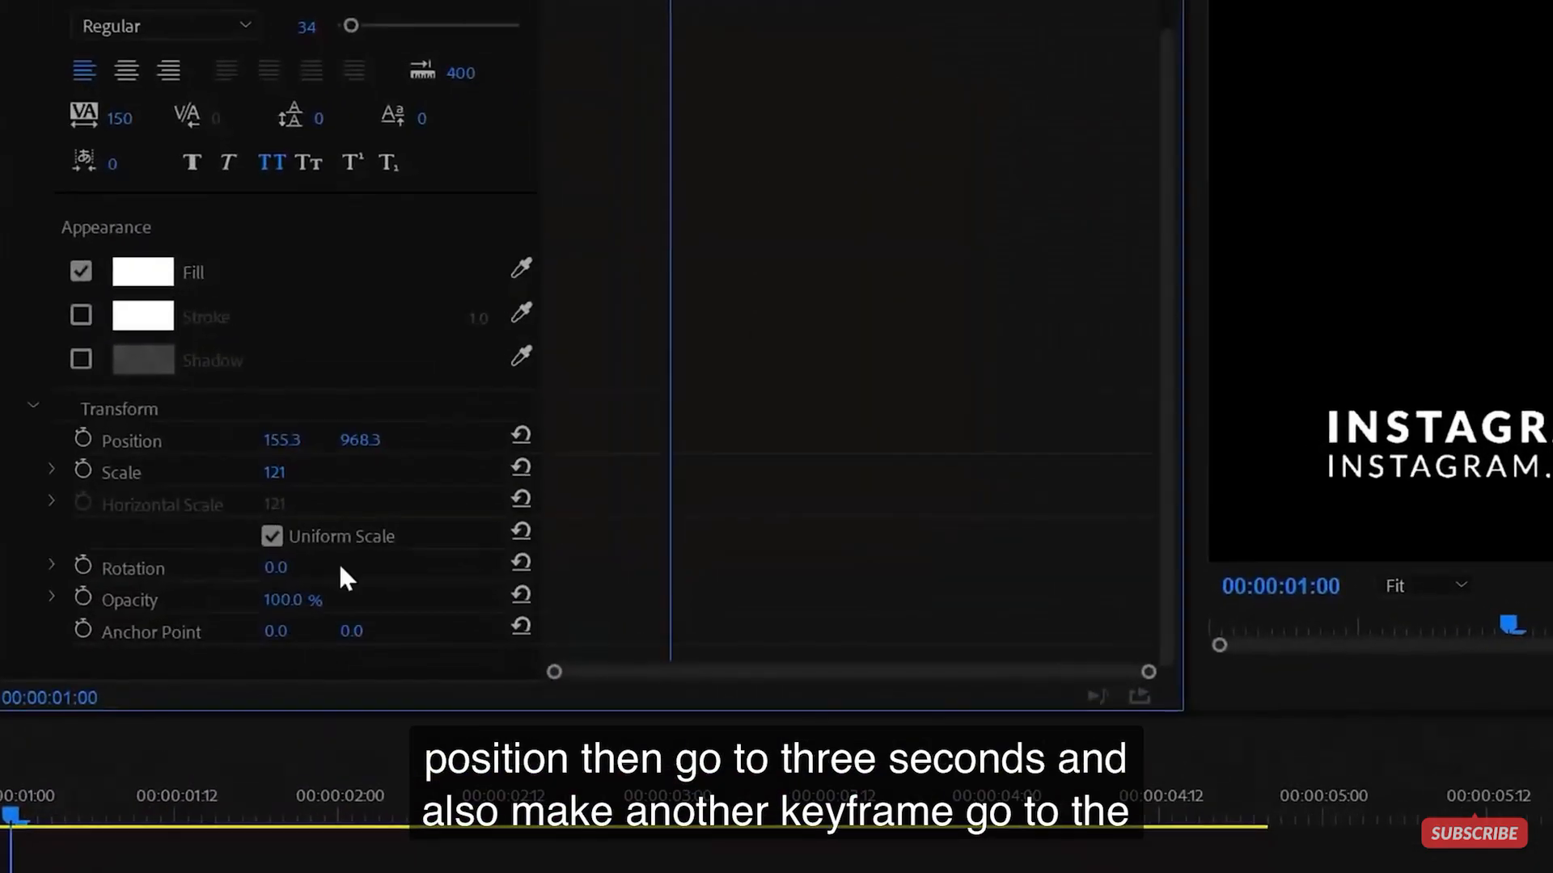
left_click(85, 435)
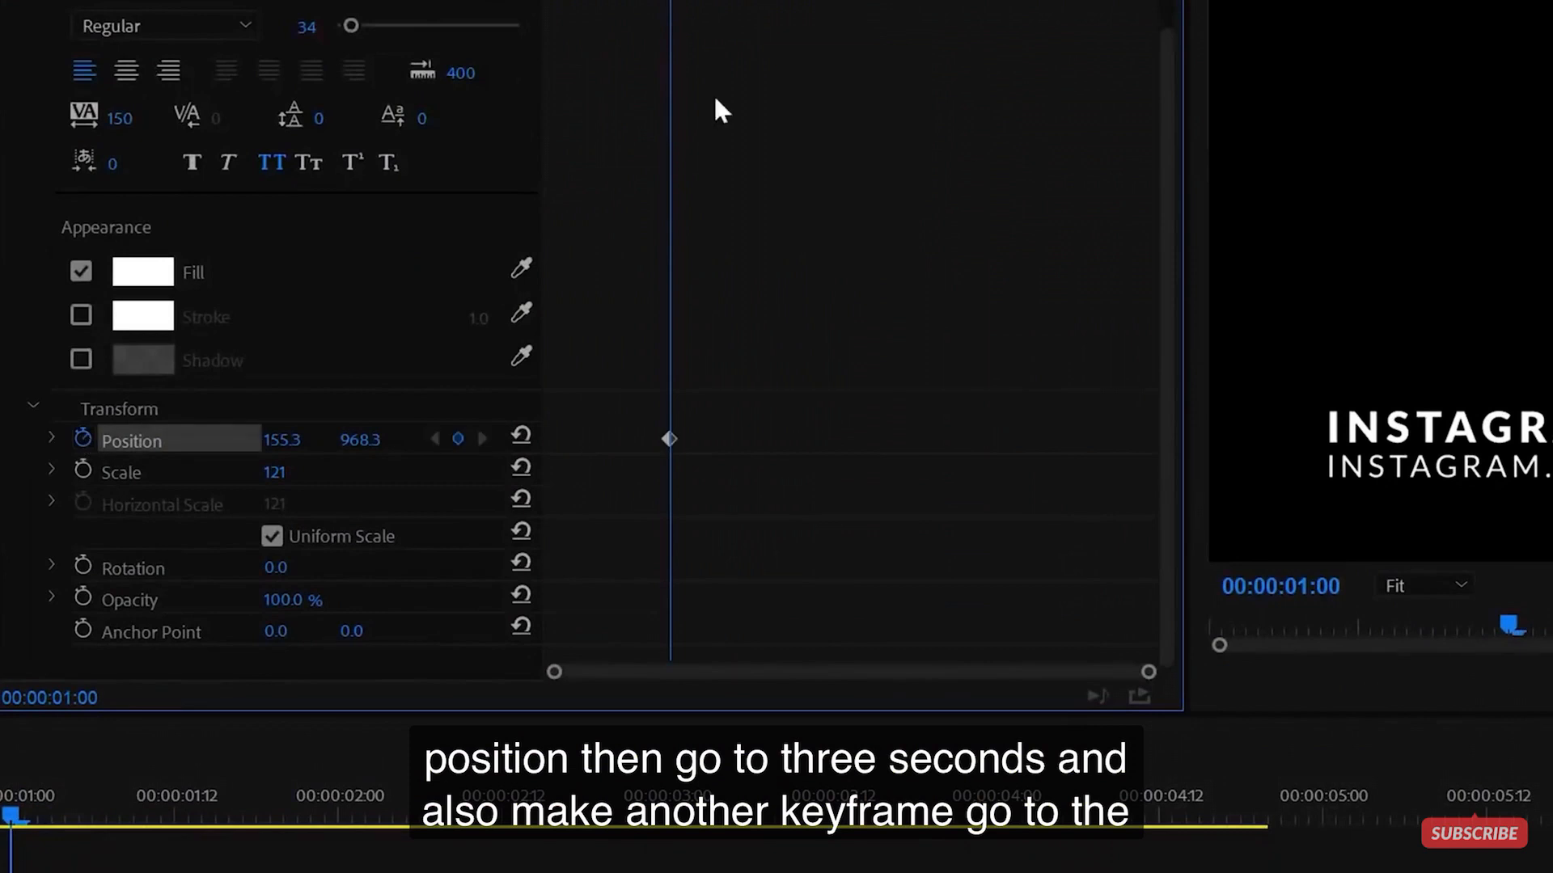
left_click(940, 2)
key("Left")
key("Left")
key("Left")
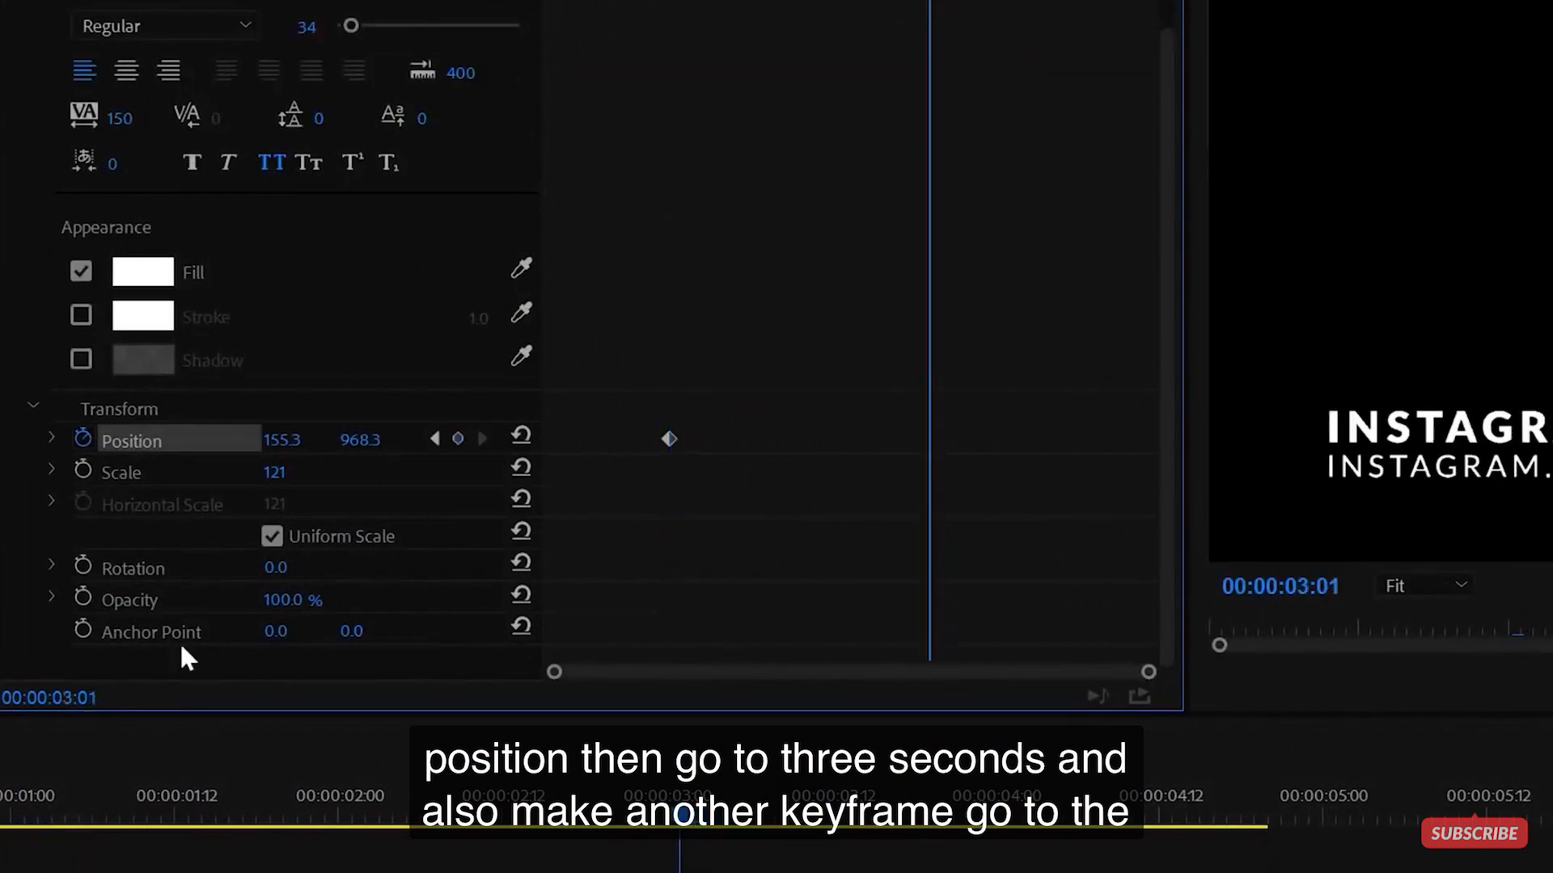
left_click(457, 439)
left_click_drag(925, 2, 27, 7)
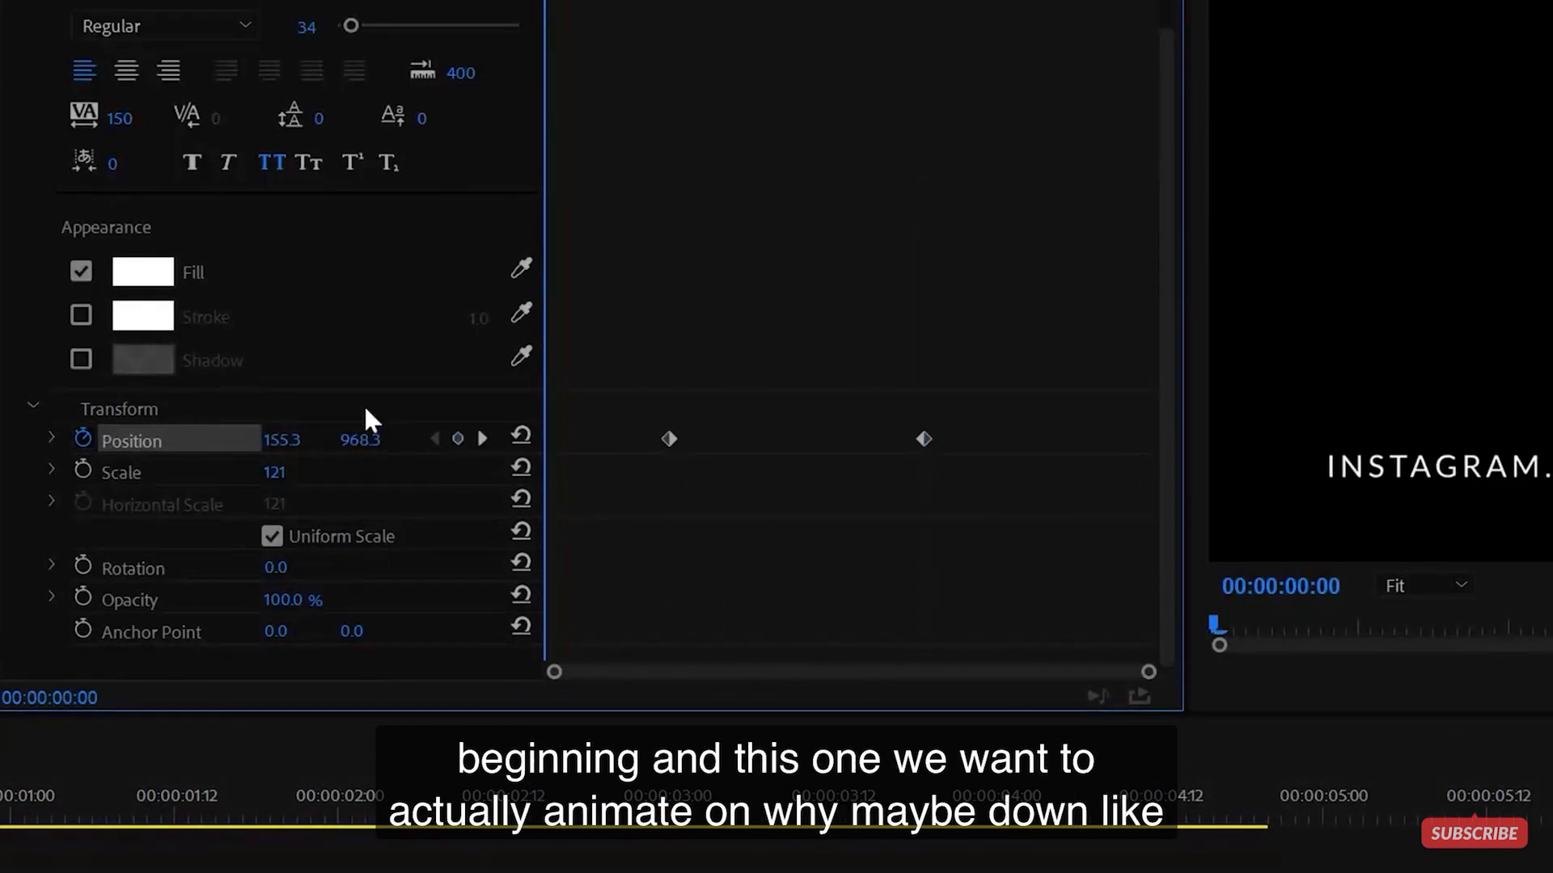
left_click_drag(372, 447, 378, 447)
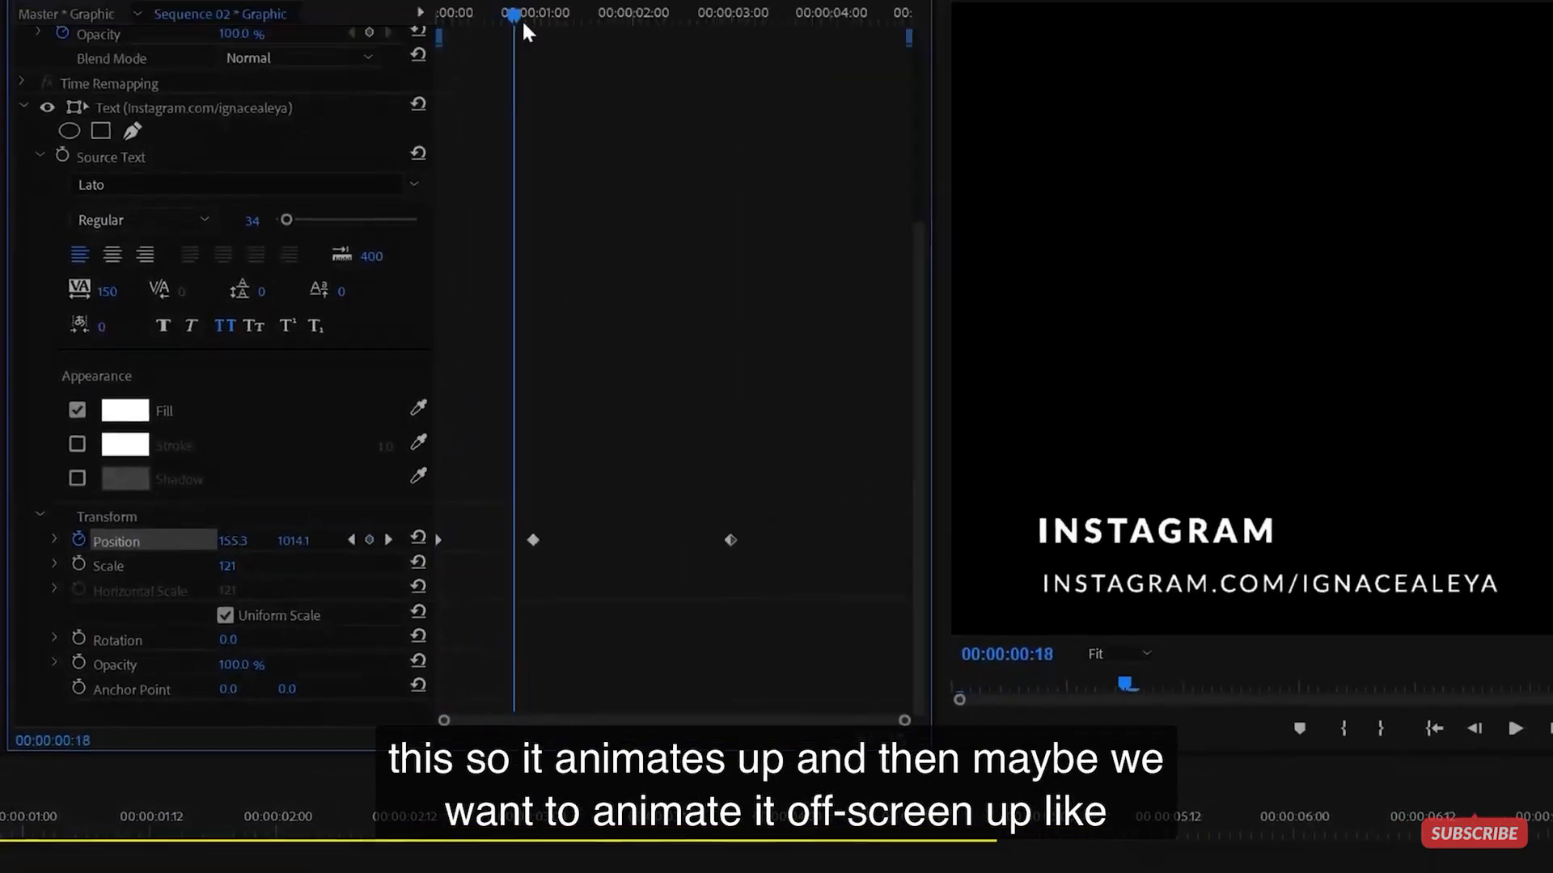
- At 4:08, raise the URL line's Y so it exits off-screen, then select the two middle keyframes
left_click_drag(524, 31, 861, 82)
left_click_drag(783, 151, 790, 152)
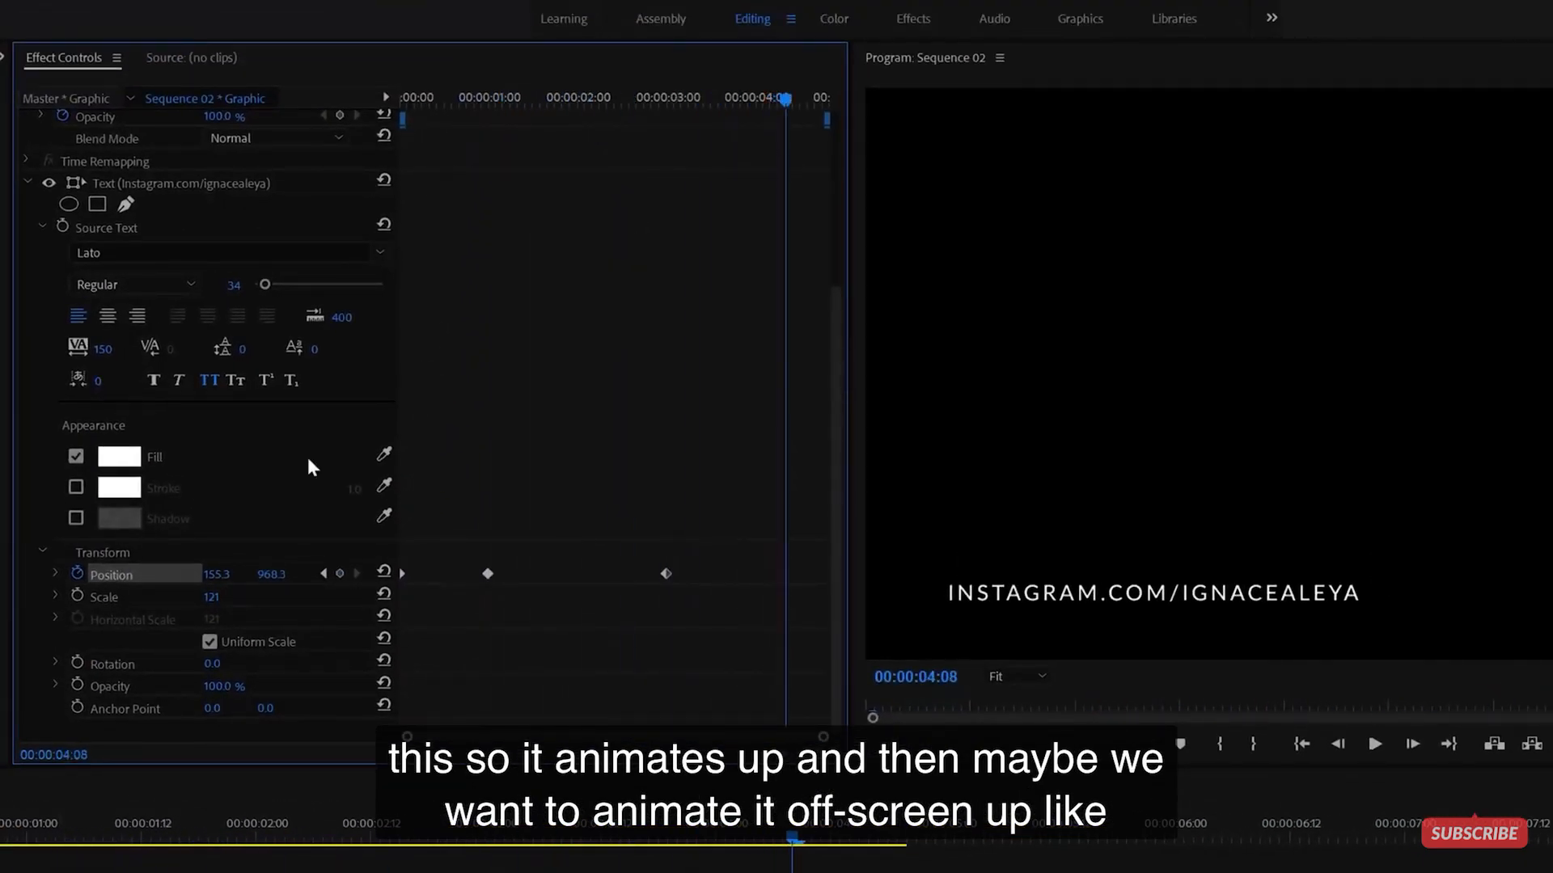
left_click_drag(278, 575, 146, 575)
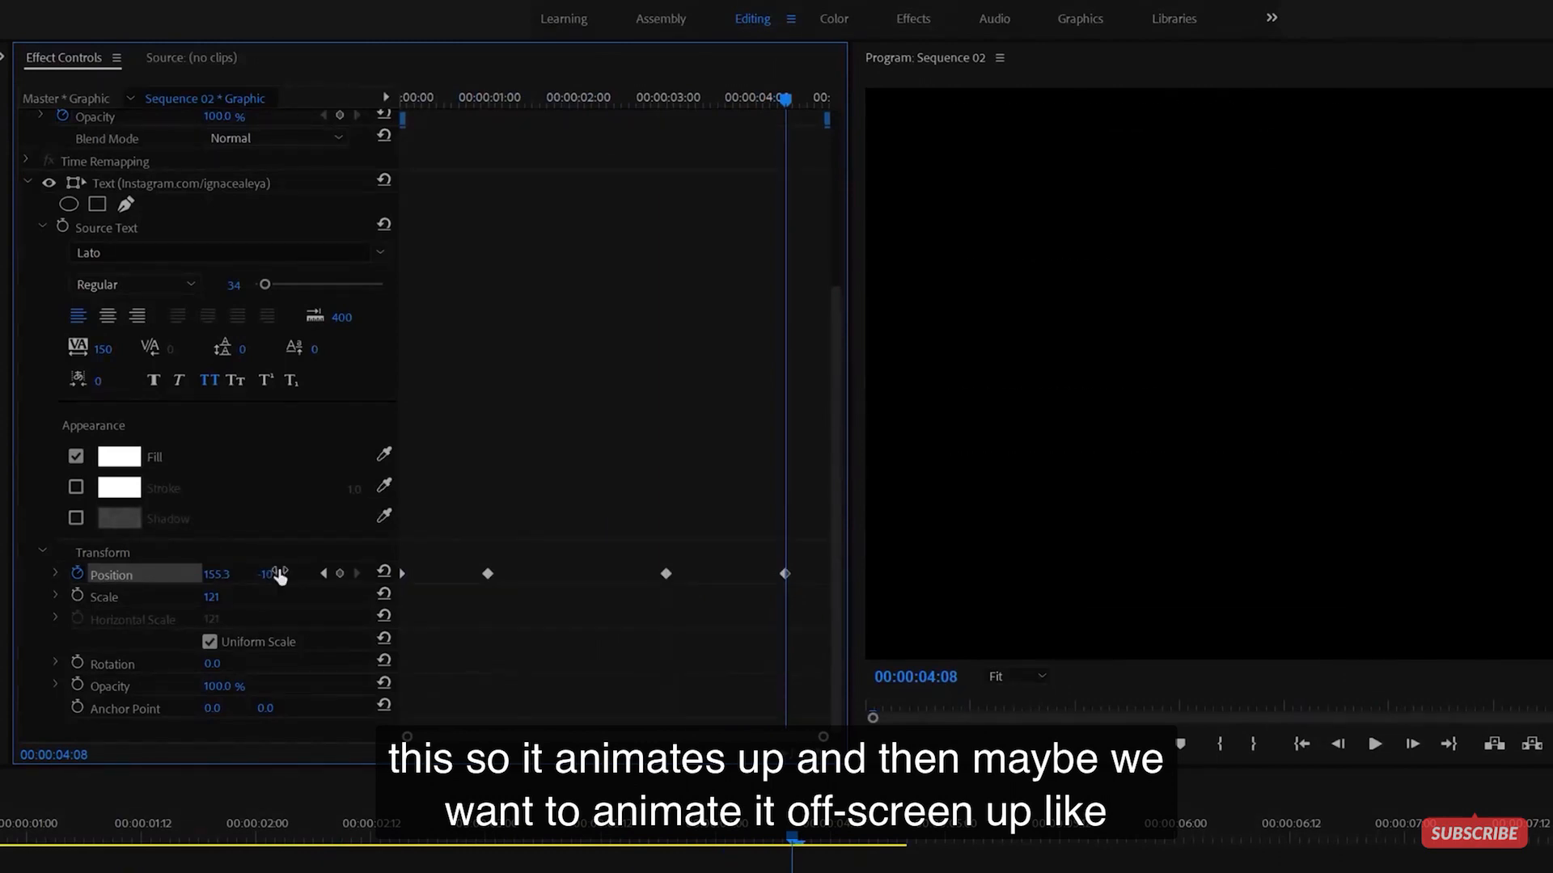
left_click_drag(783, 99, 77, 186)
left_click_drag(464, 527, 697, 658)
- Set the two middle Position keyframes to Continuous Bezier temporal interpolation
right_click(668, 572)
mouse_move(760, 732)
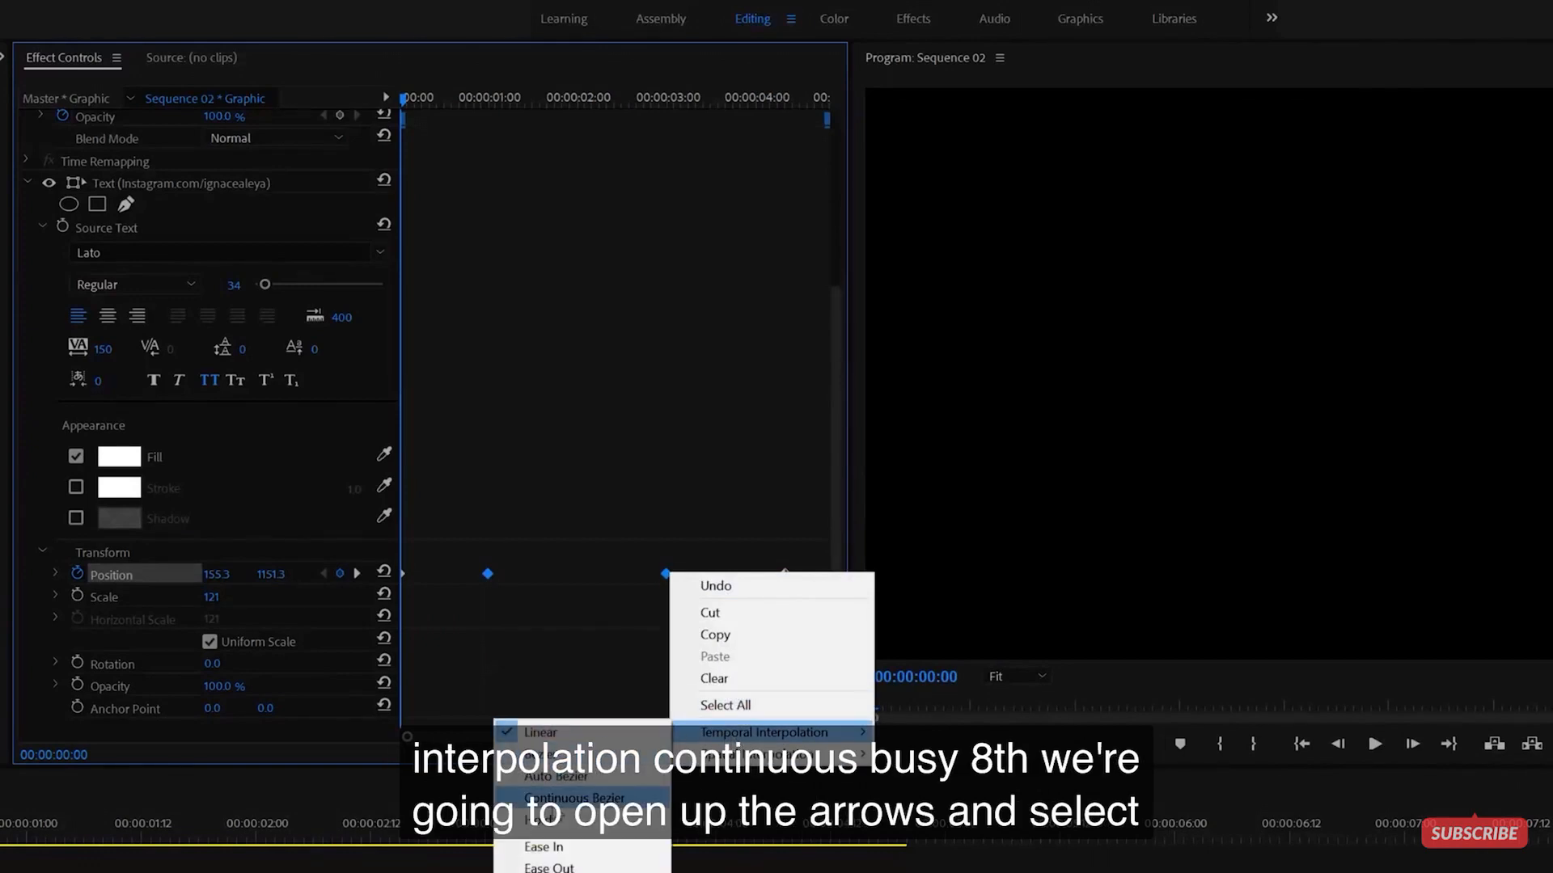
left_click(570, 798)
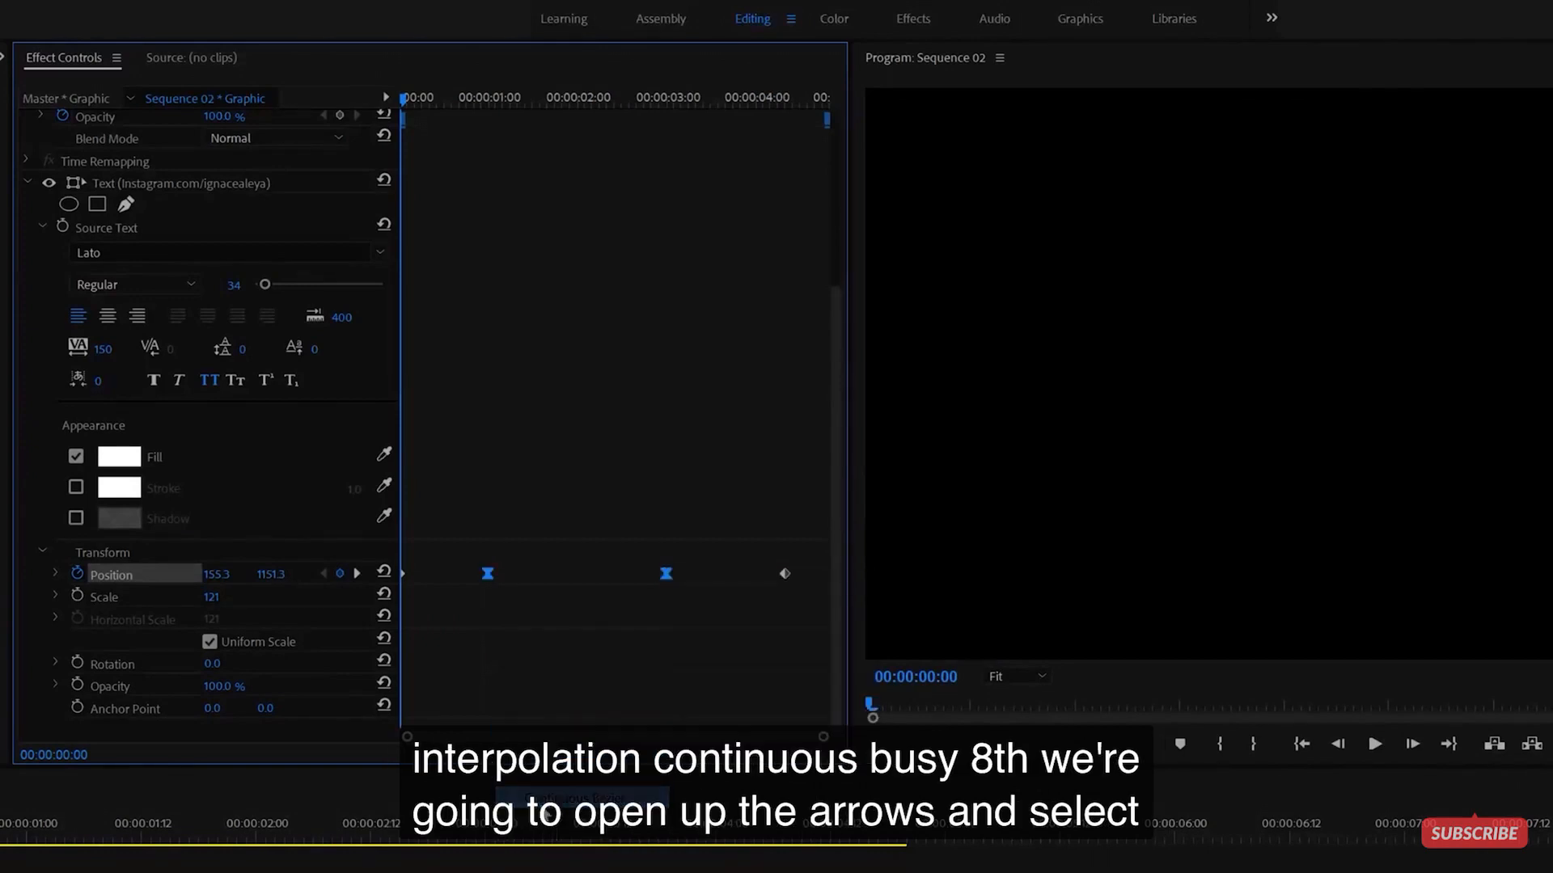
- Drag the Position velocity handles for a quick entry and accelerating exit, then preview
left_click(56, 575)
left_click_drag(542, 607, 364, 670)
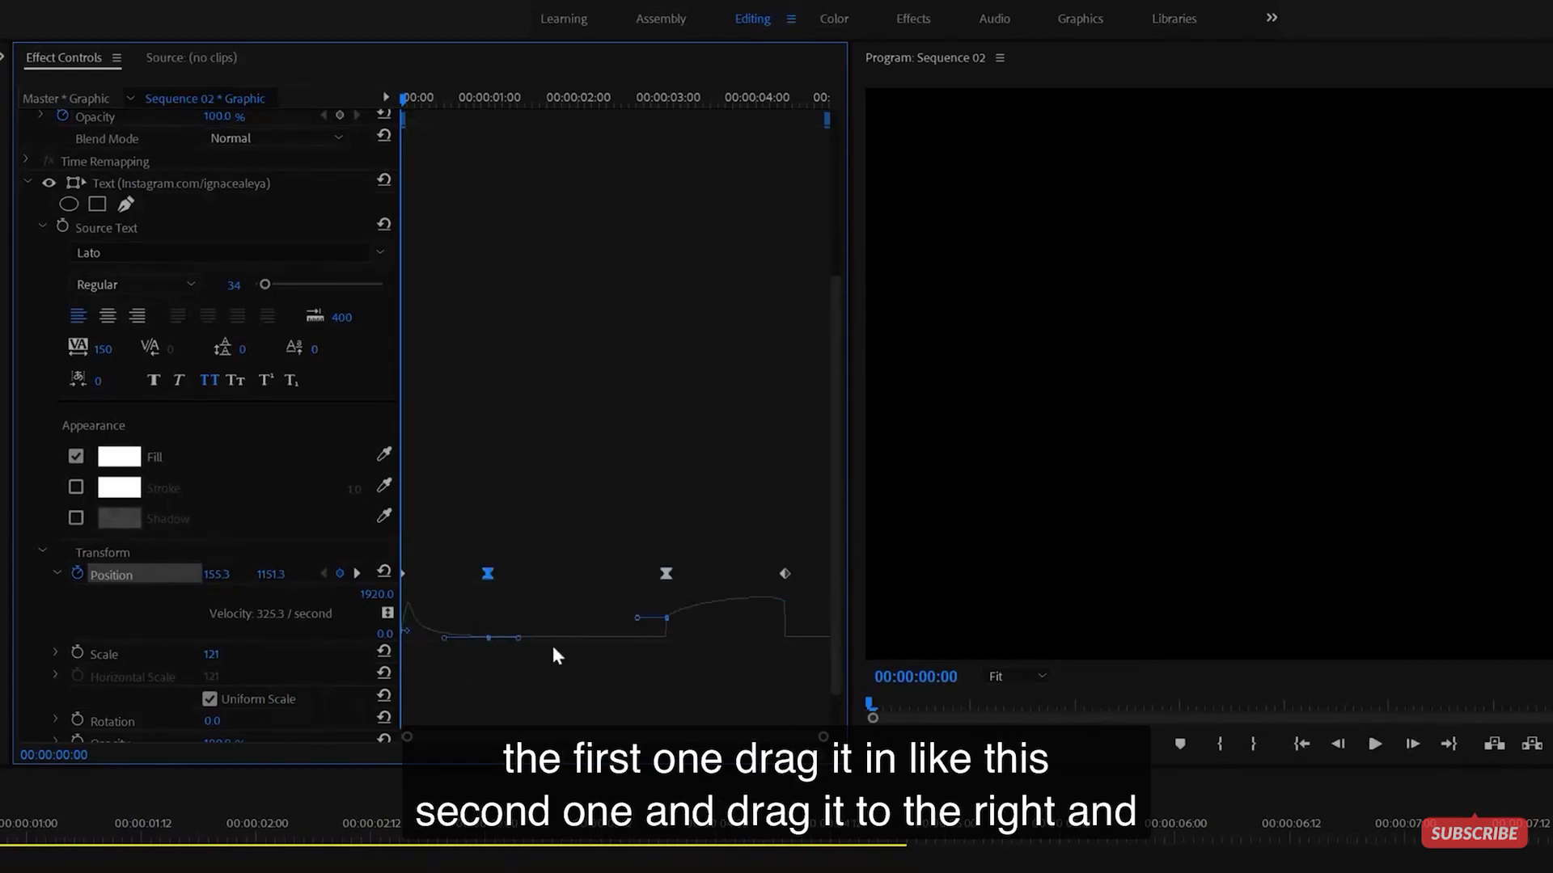
left_click_drag(636, 618, 728, 703)
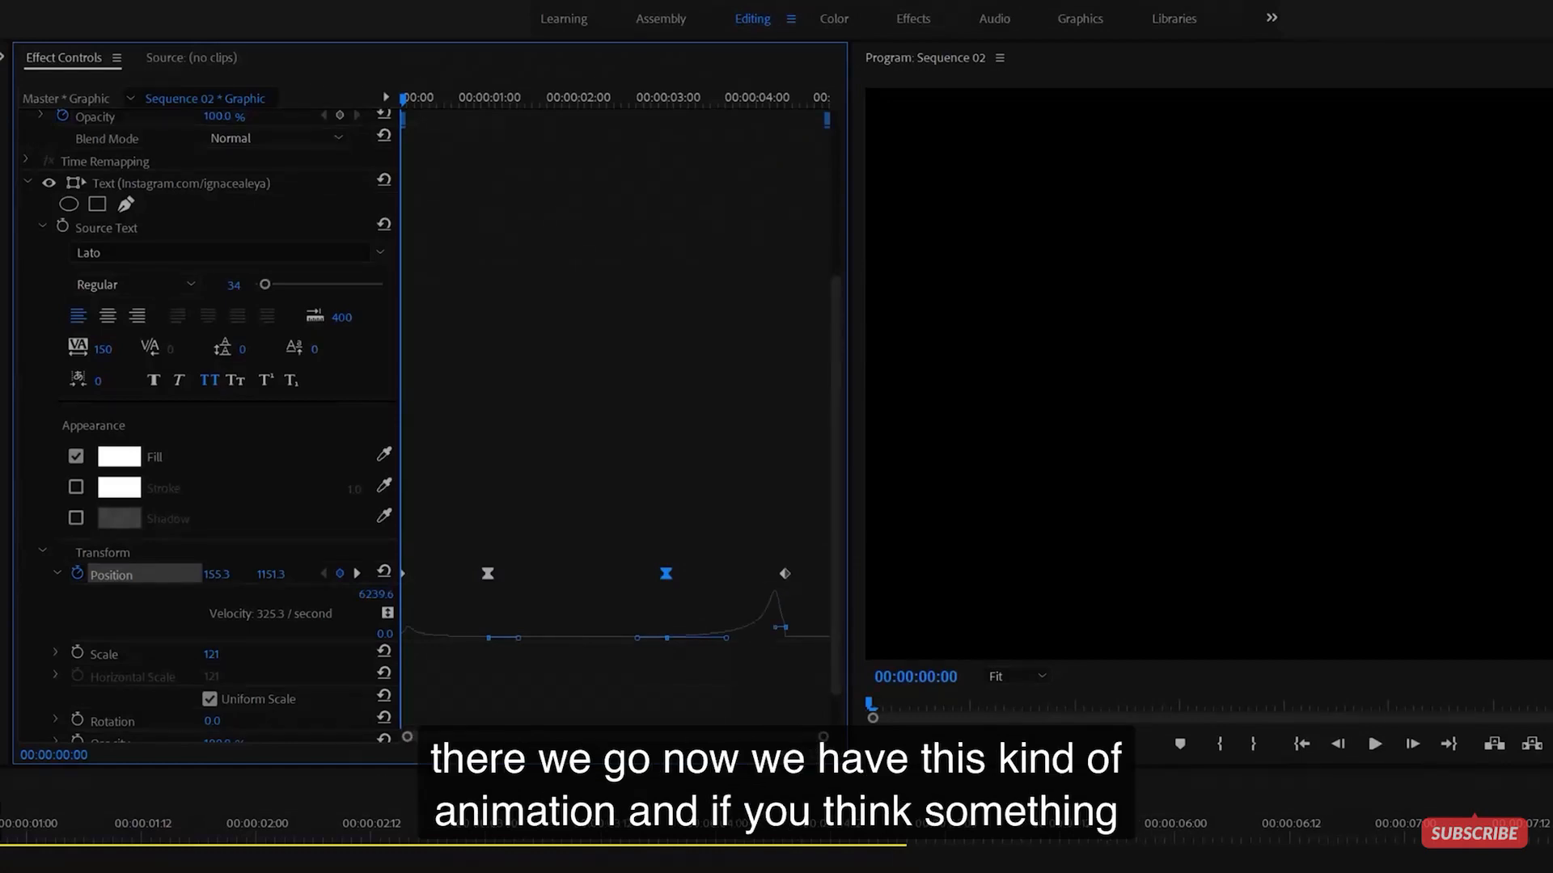
left_click(469, 865)
key("space")
key("space")
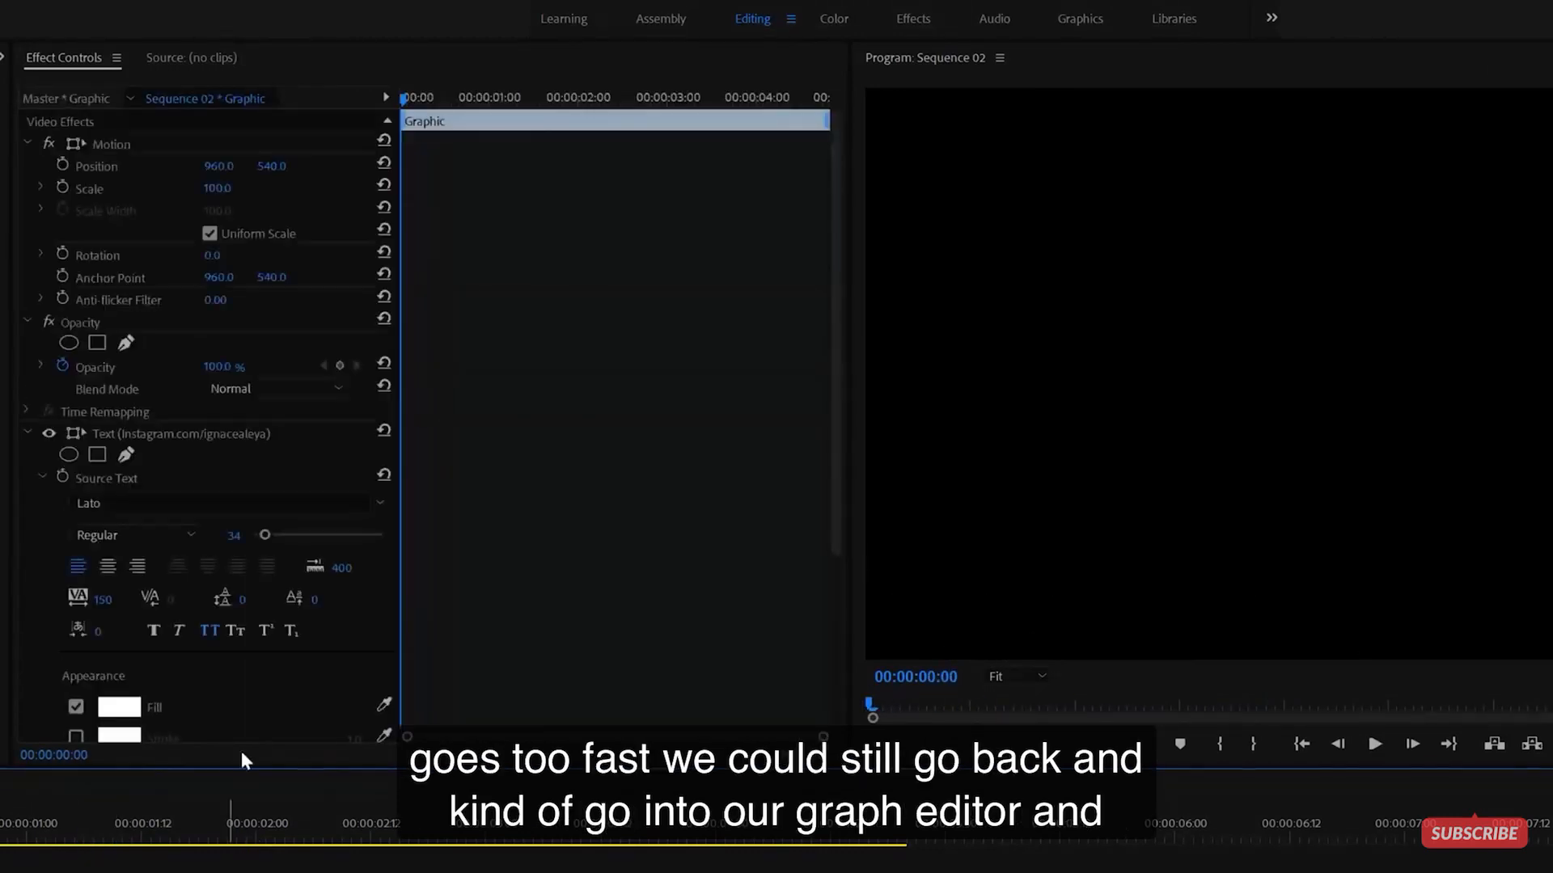
- Drag the first keyframe's Bezier velocity handle rightward to soften the URL line's entry
scroll(338, 684, "down", 8)
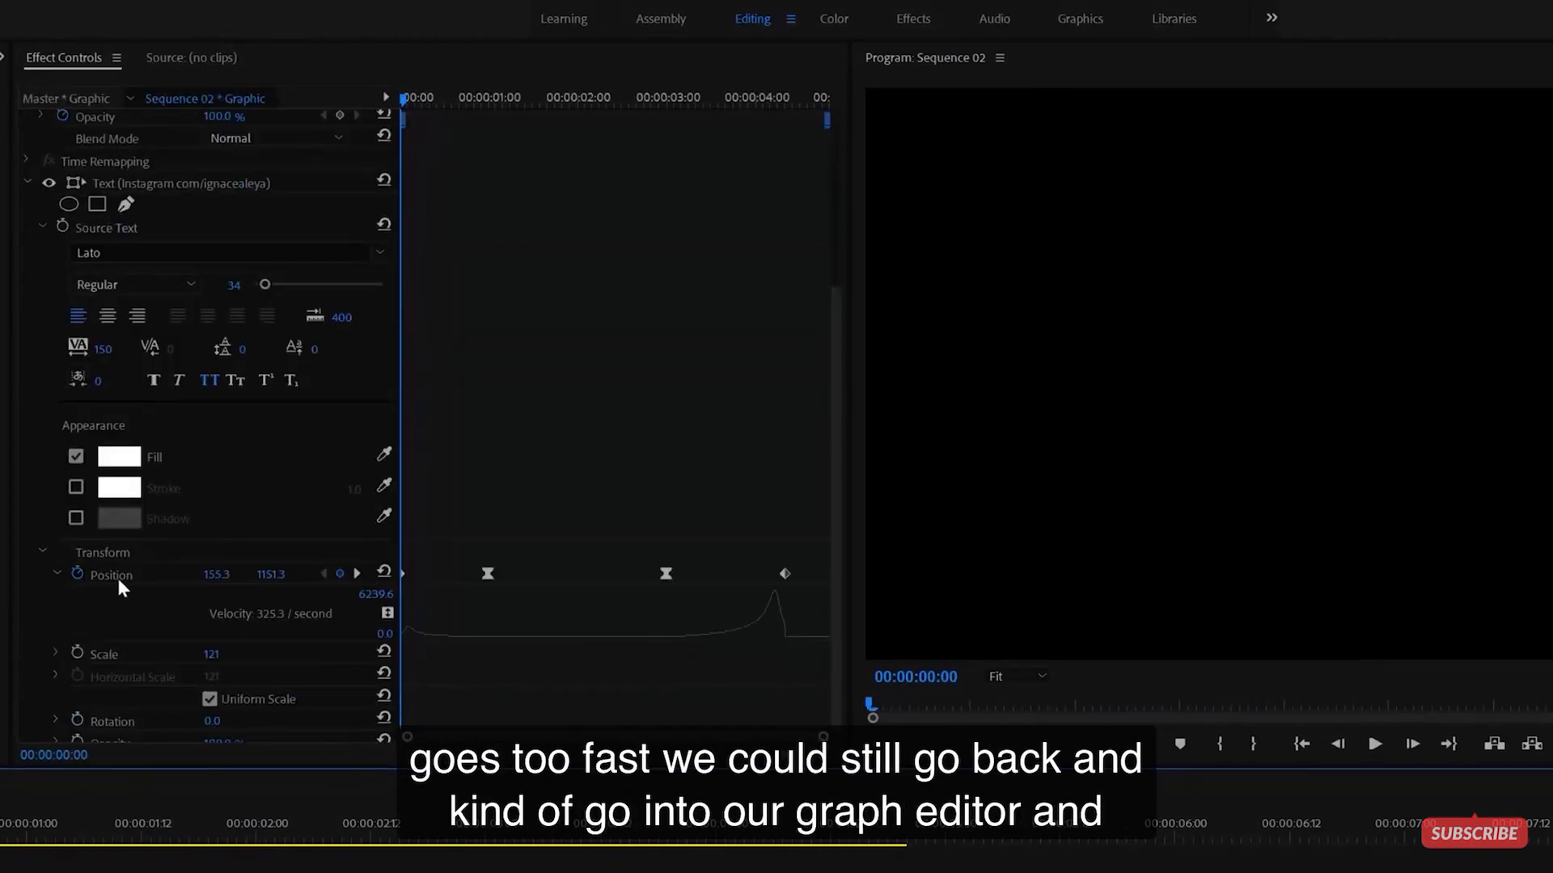
left_click(114, 576)
mouse_move(443, 644)
left_mouse_down()
mouse_move(486, 641)
mouse_move(467, 639)
left_mouse_up()
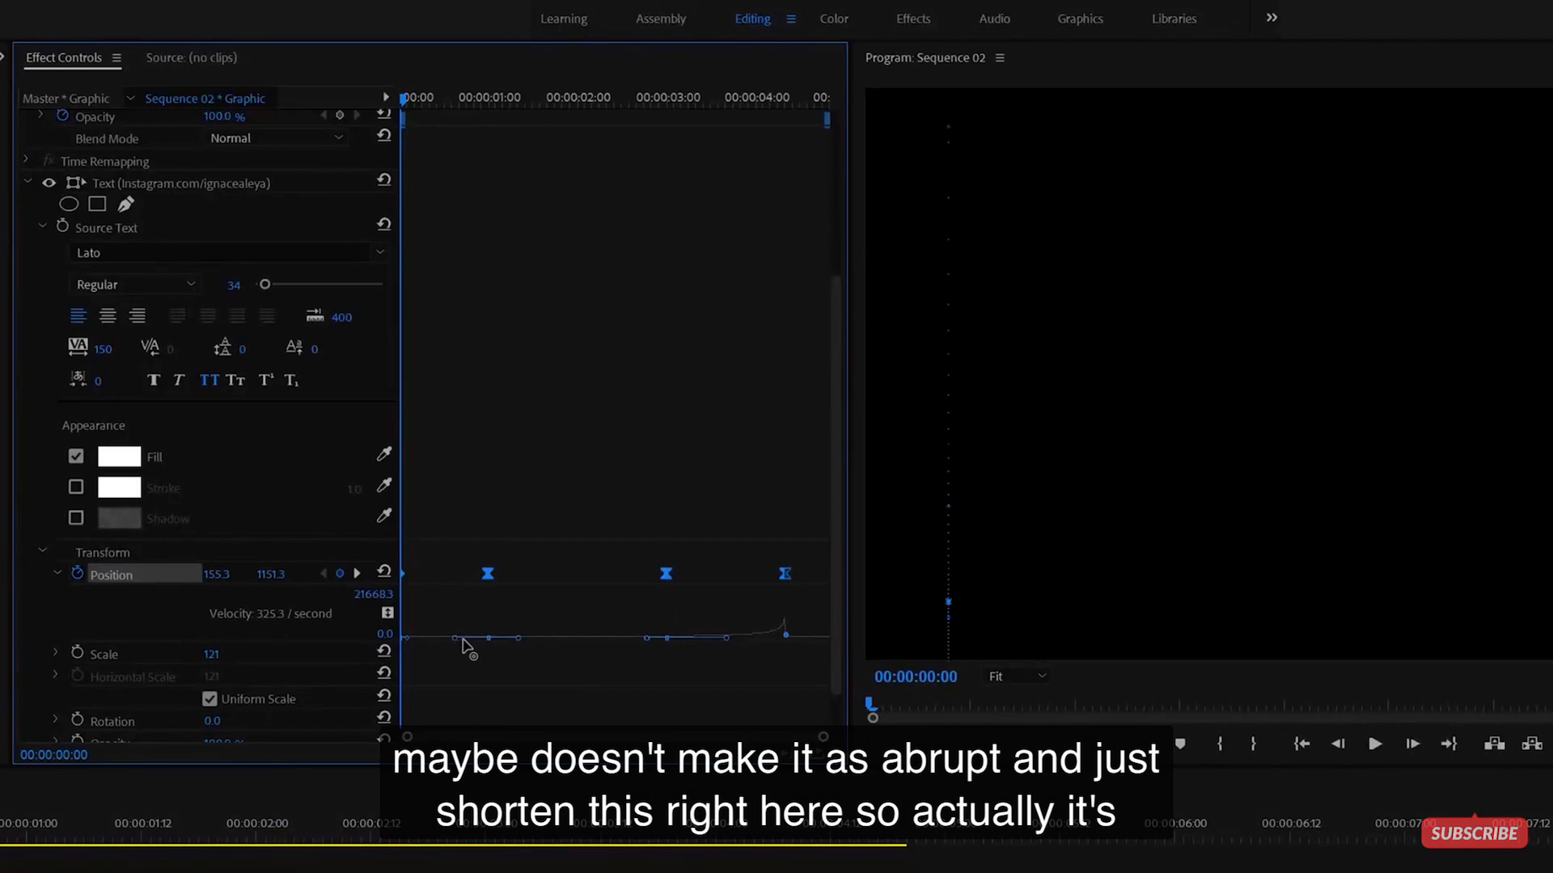
left_click(492, 652)
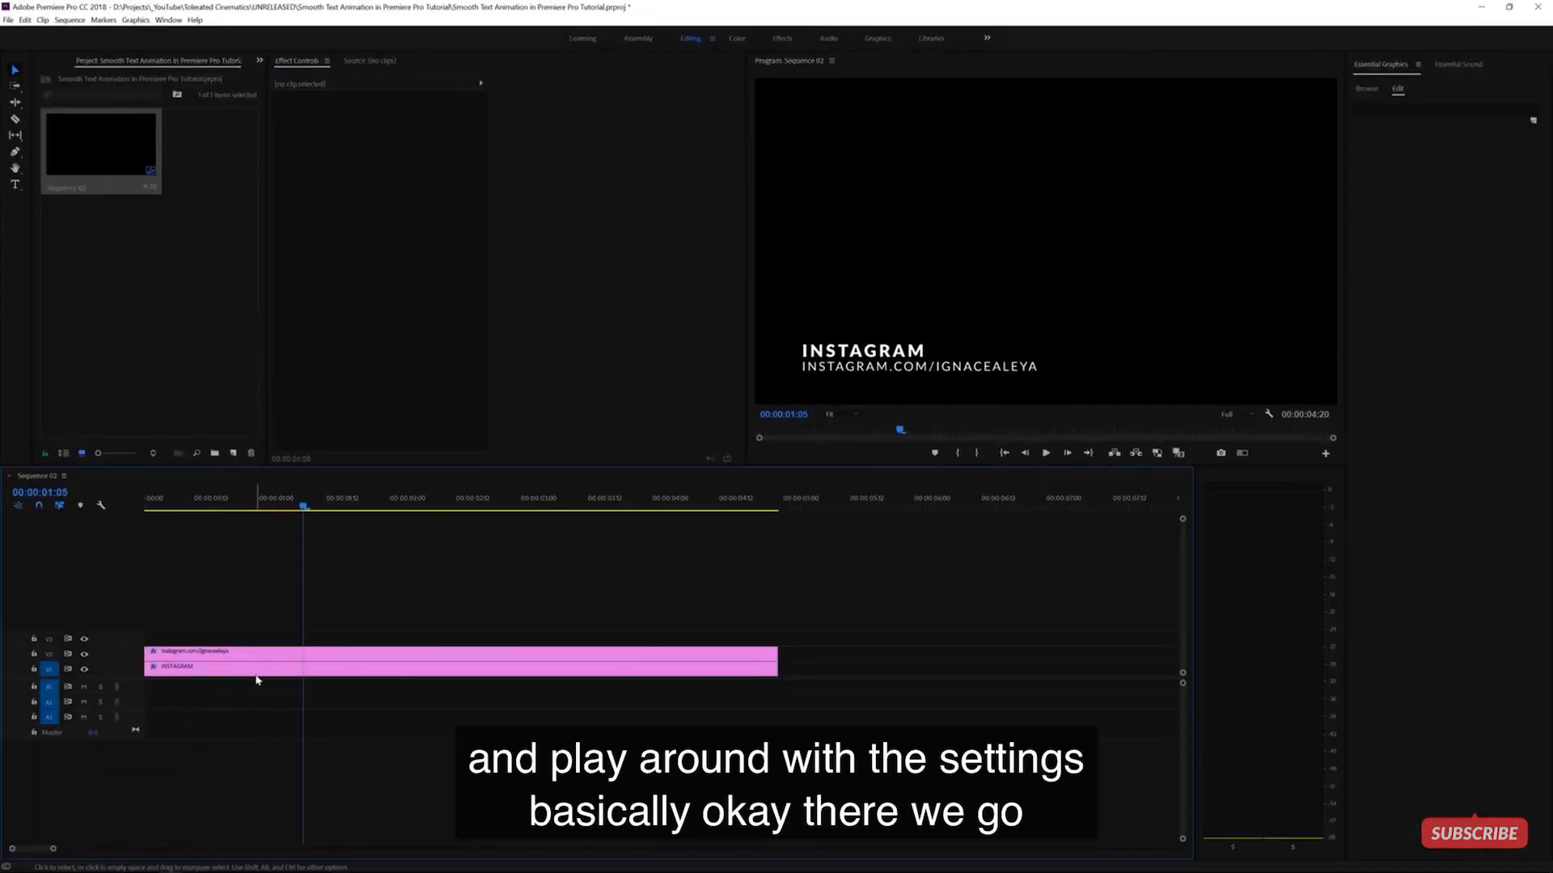
- Reshape the URL line's speed curve at the first Position keyframe and preview the slide
left_click(259, 671)
left_click(270, 656)
scroll(513, 416, "down", 5)
left_click(538, 357)
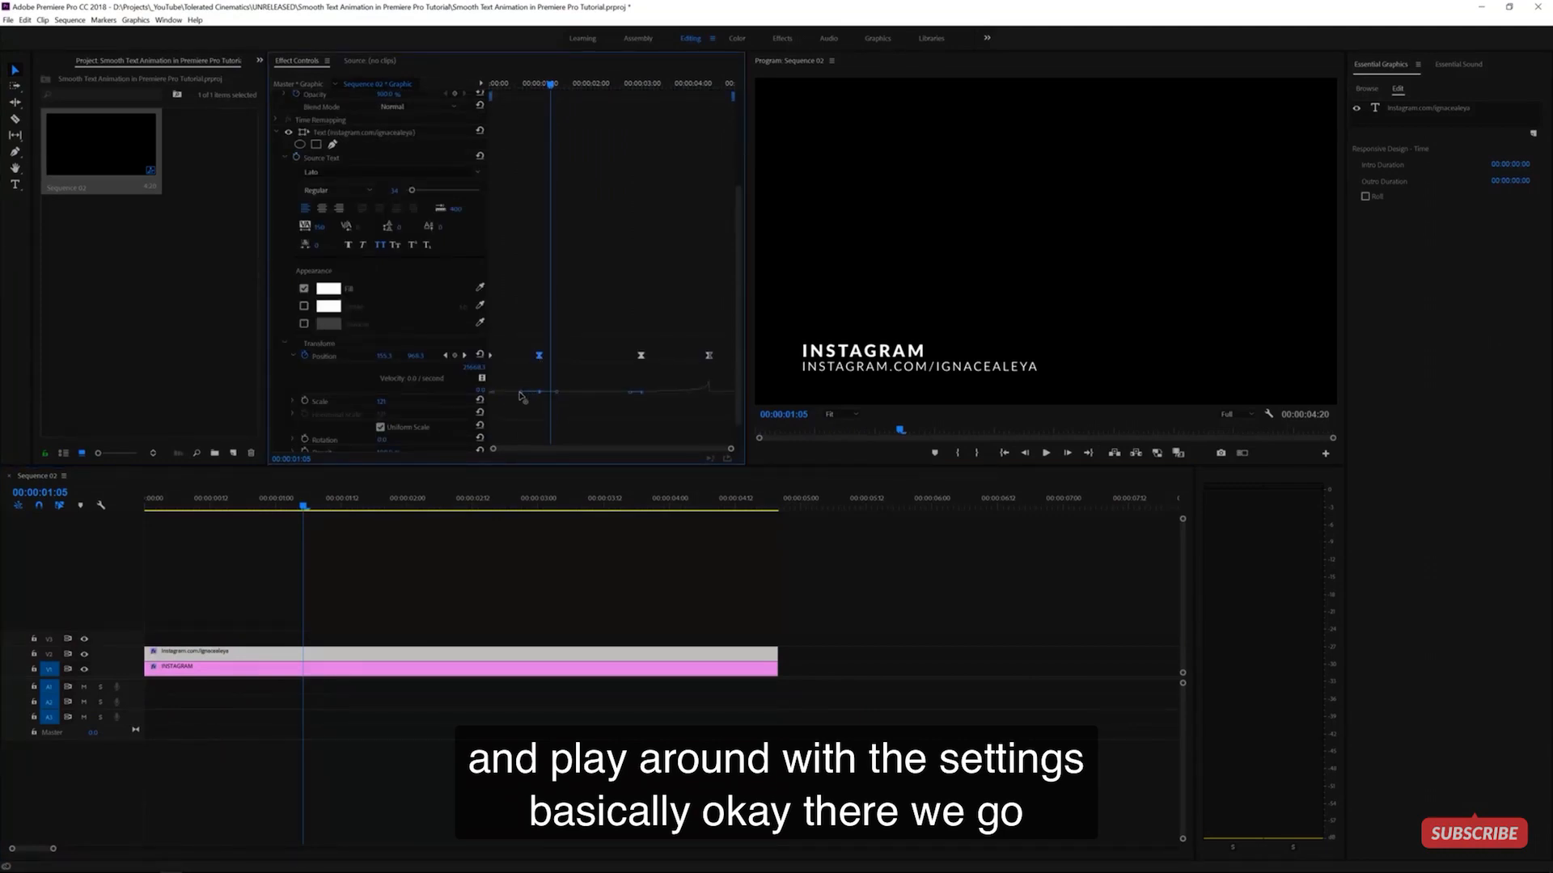
left_click_drag(303, 507, 146, 516)
key("space")
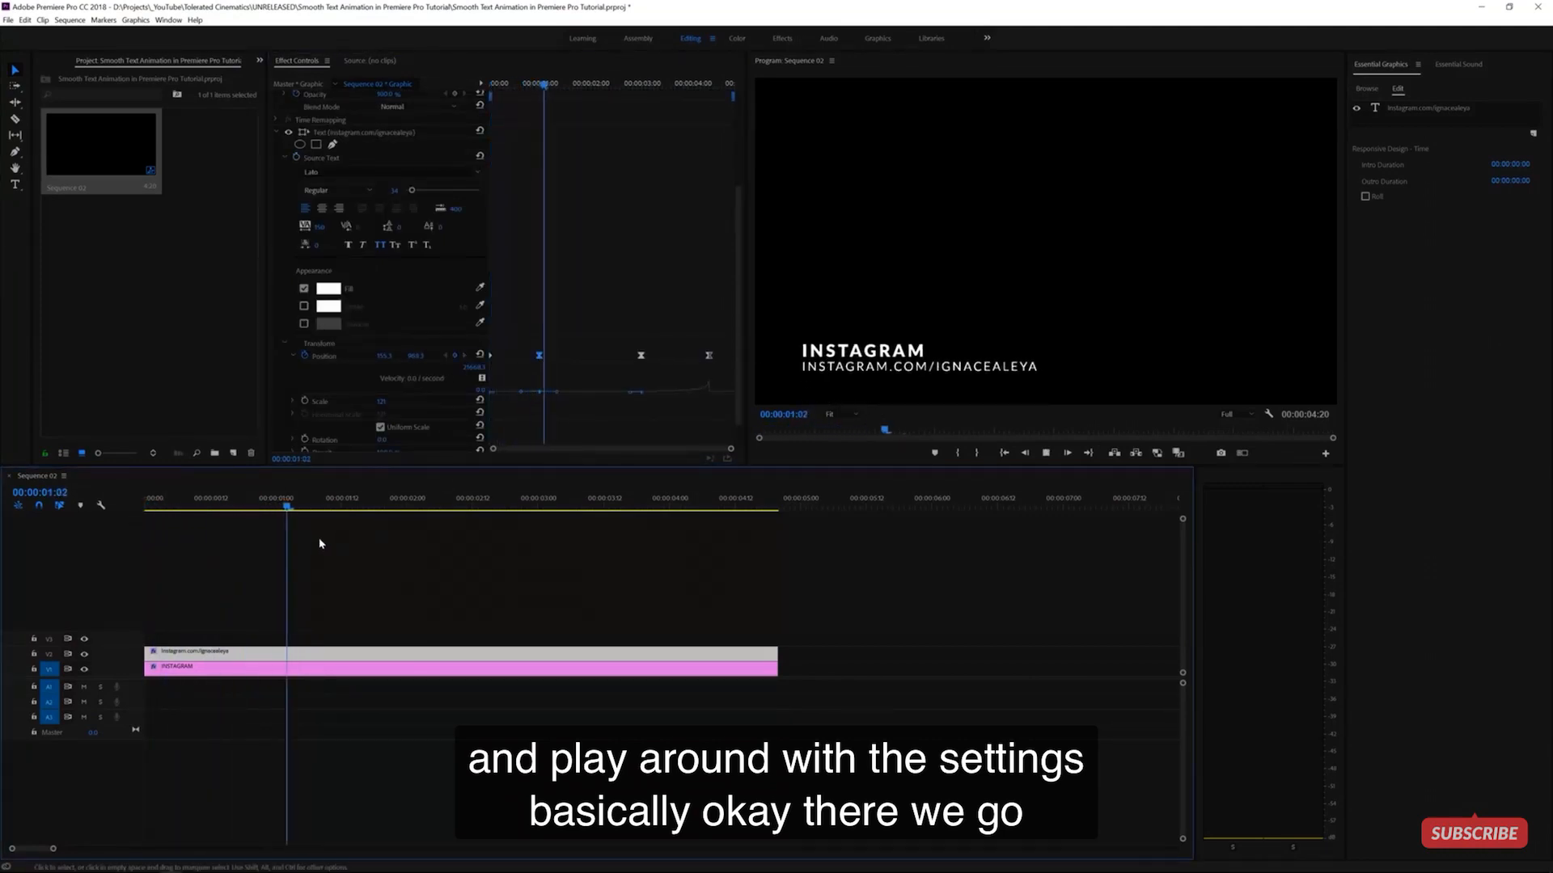
left_click_drag(309, 509, 272, 519)
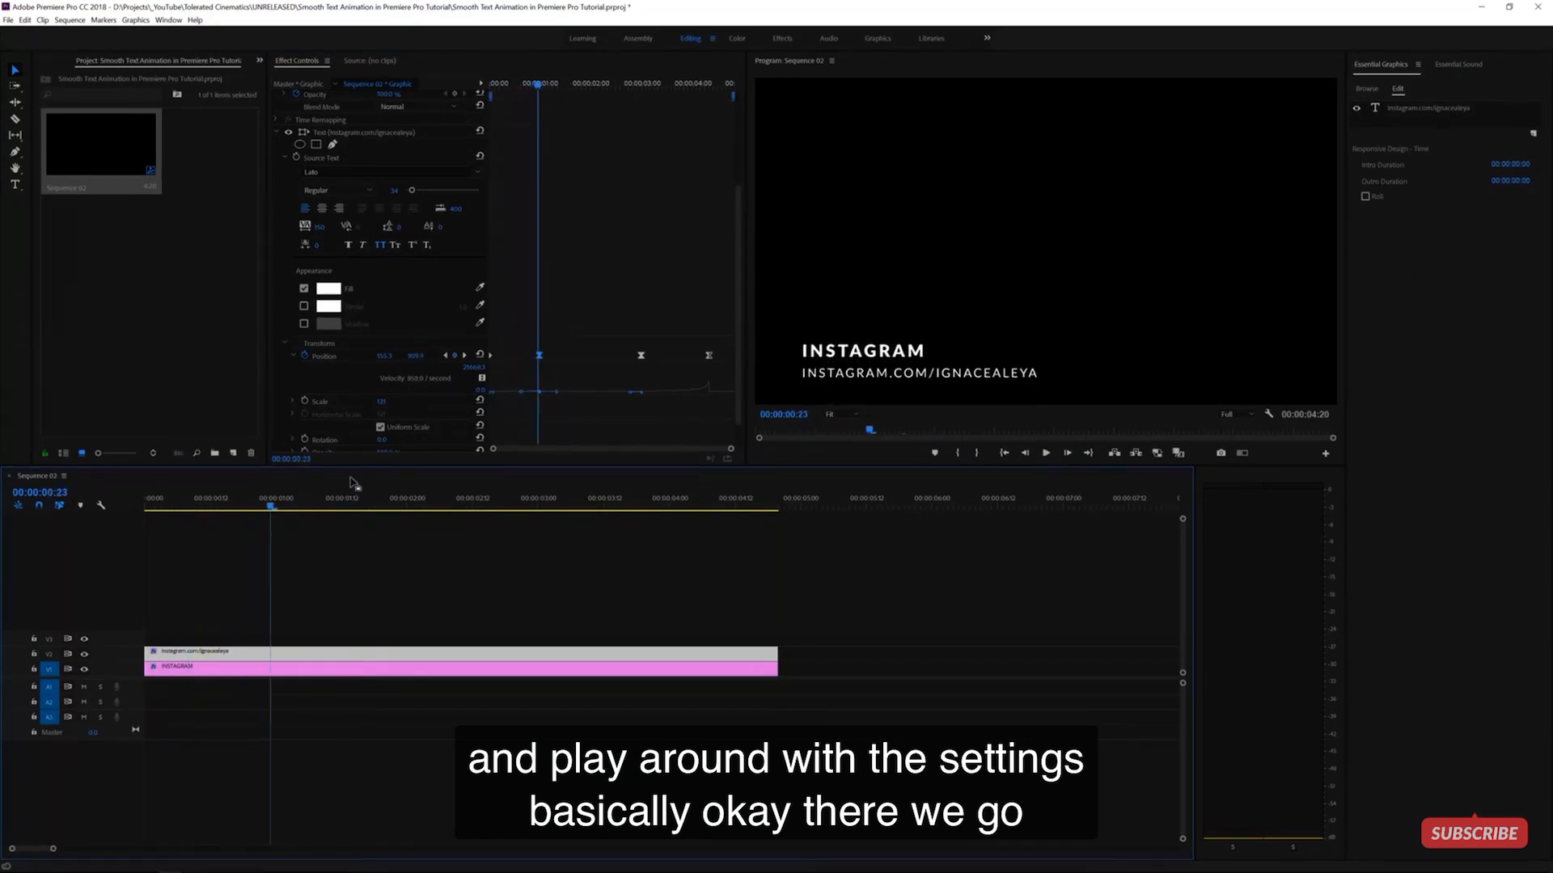
left_click_drag(520, 394, 518, 411)
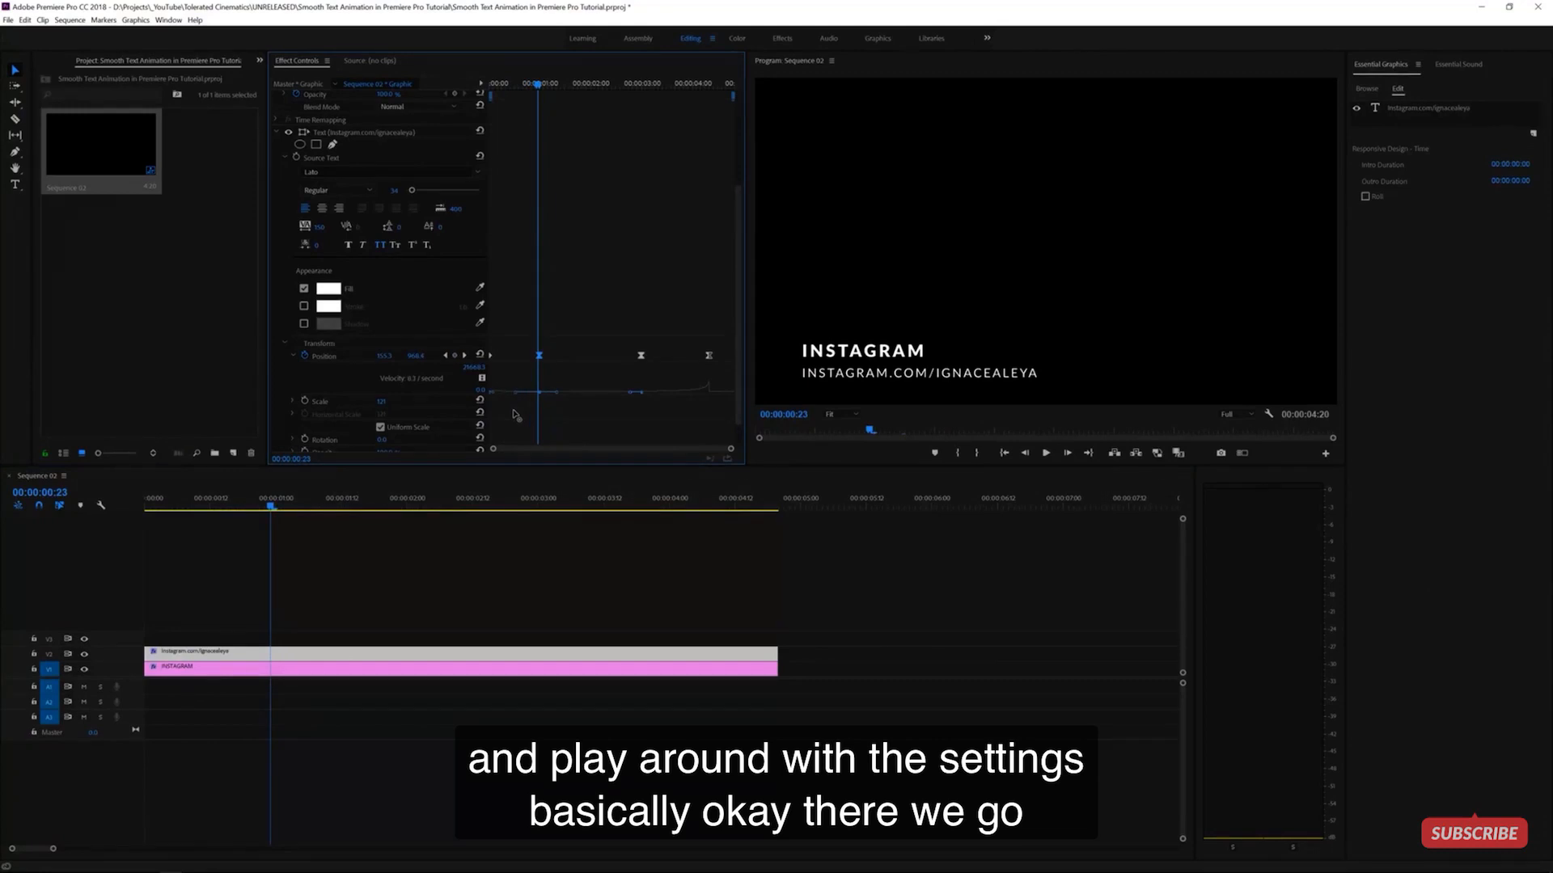
left_click_drag(513, 410, 519, 412)
left_click_drag(271, 506, 92, 528)
key("space")
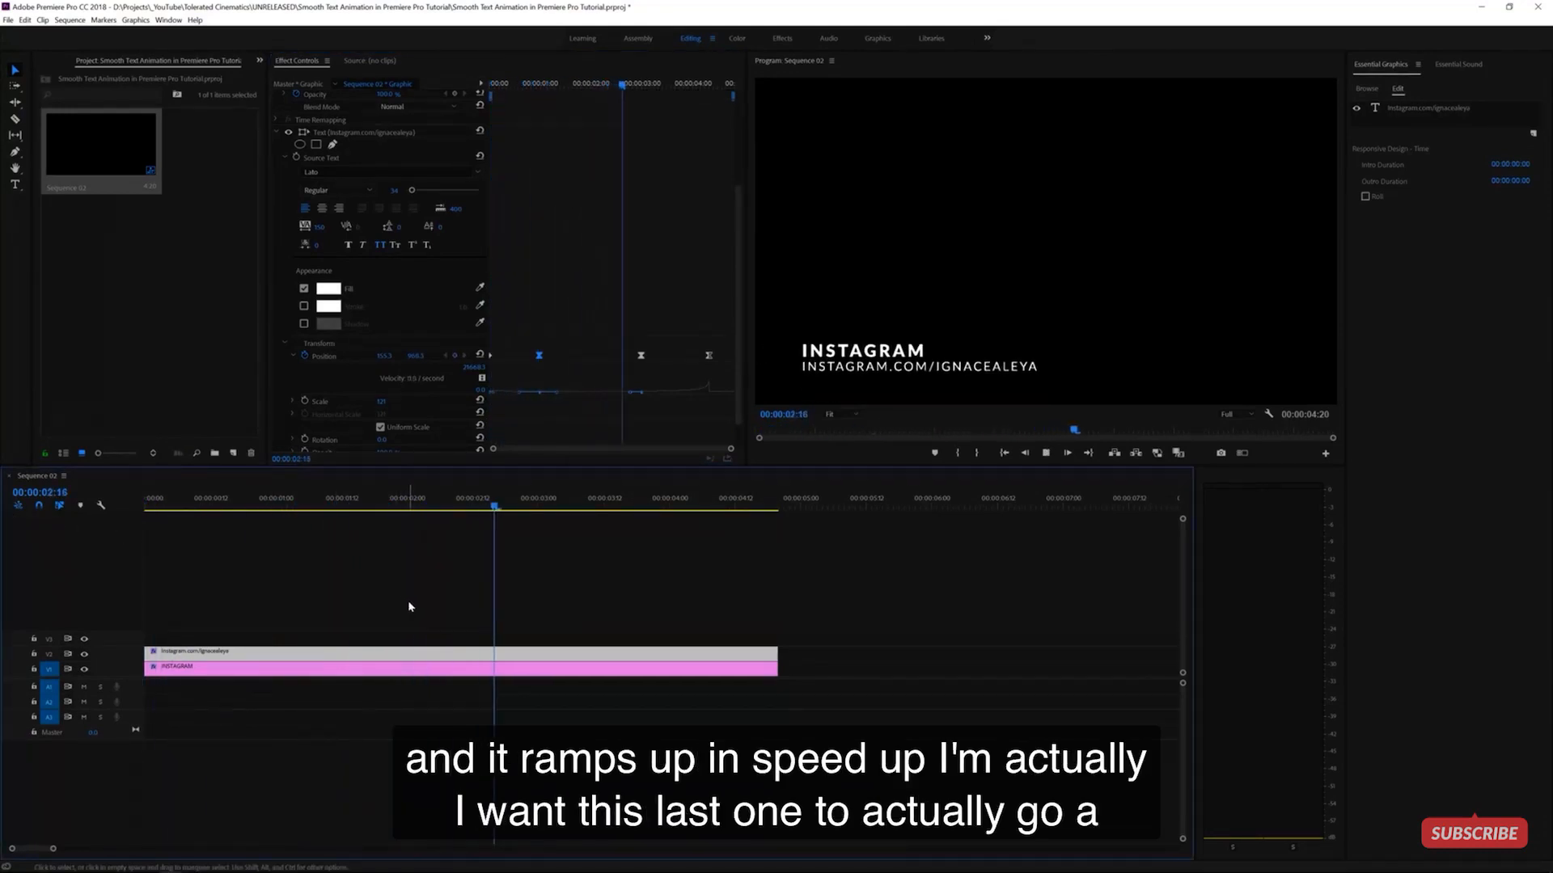
key("space")
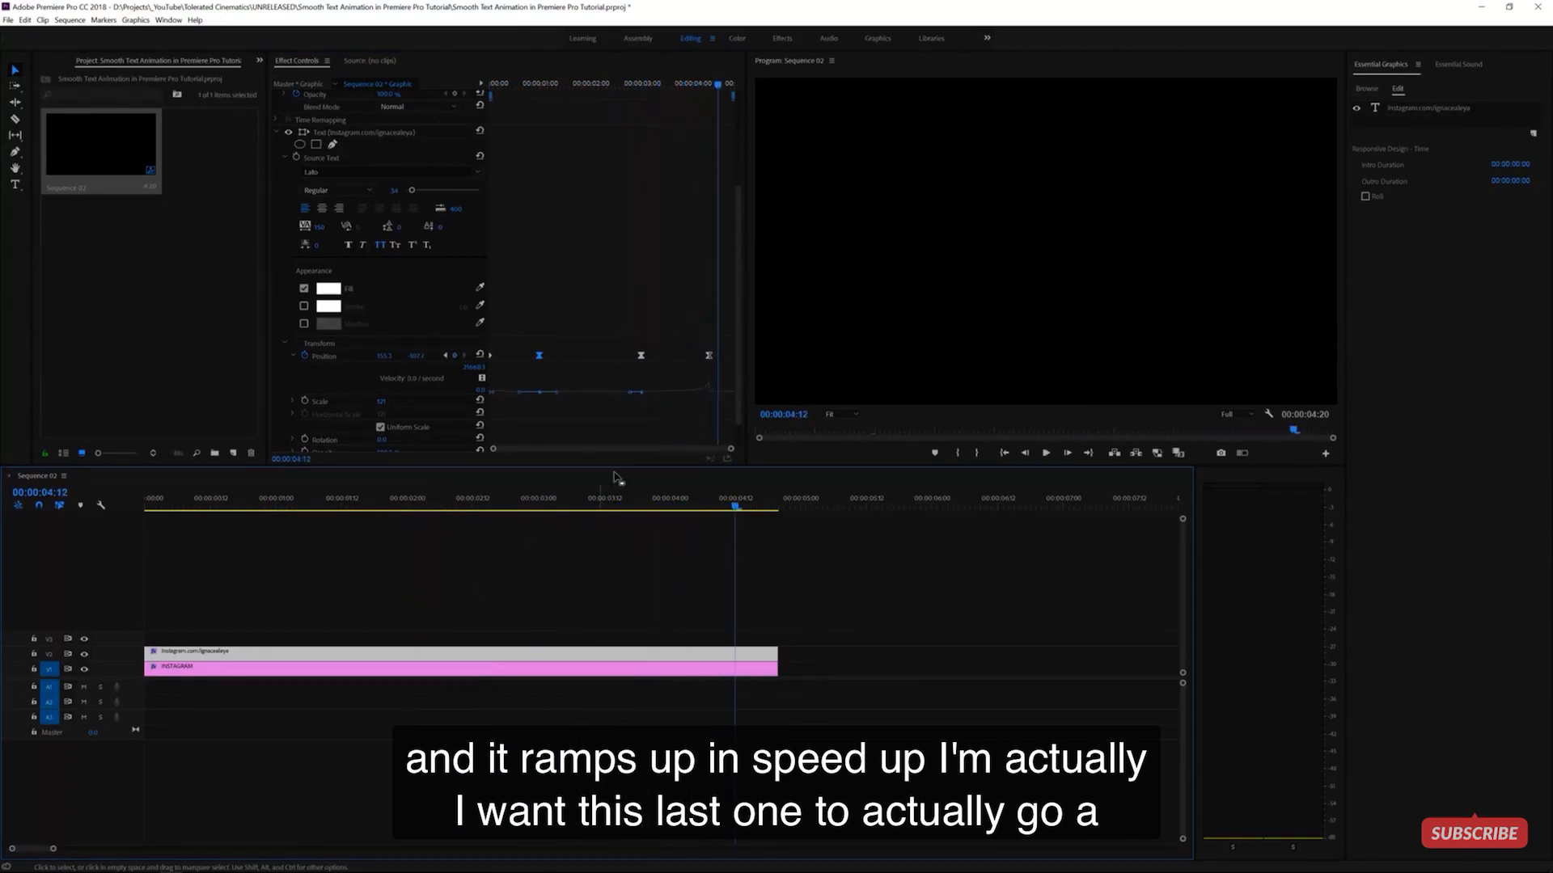
- Drag the last Position keyframe earlier so the address line exits sooner, then preview
mouse_move(695, 80)
left_mouse_down()
mouse_move(656, 82)
mouse_move(680, 81)
left_mouse_up()
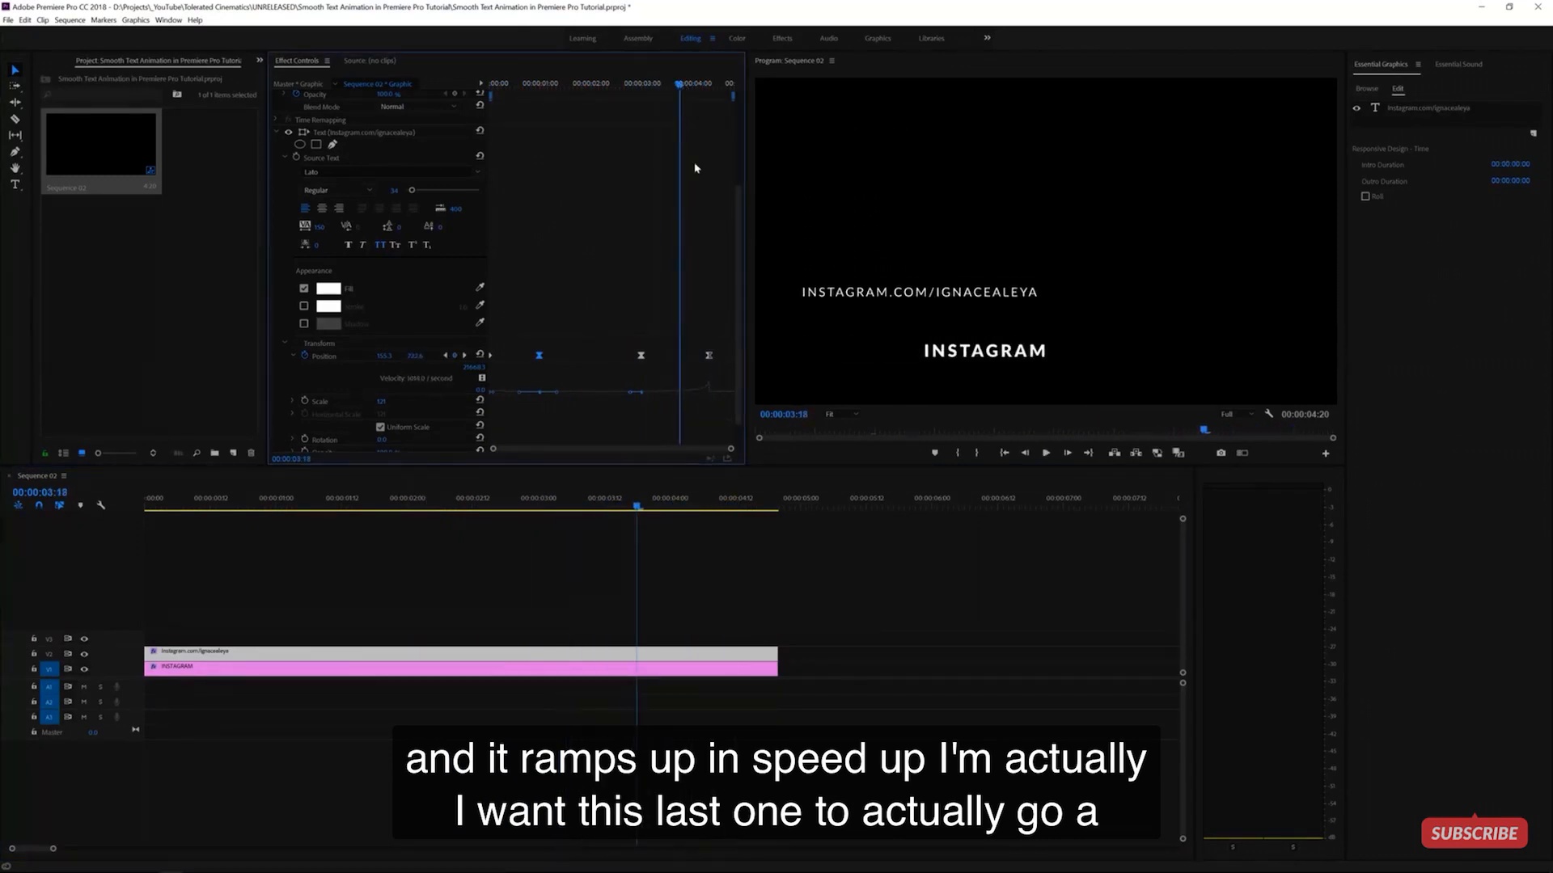
left_click_drag(709, 356, 680, 363)
left_click(626, 113)
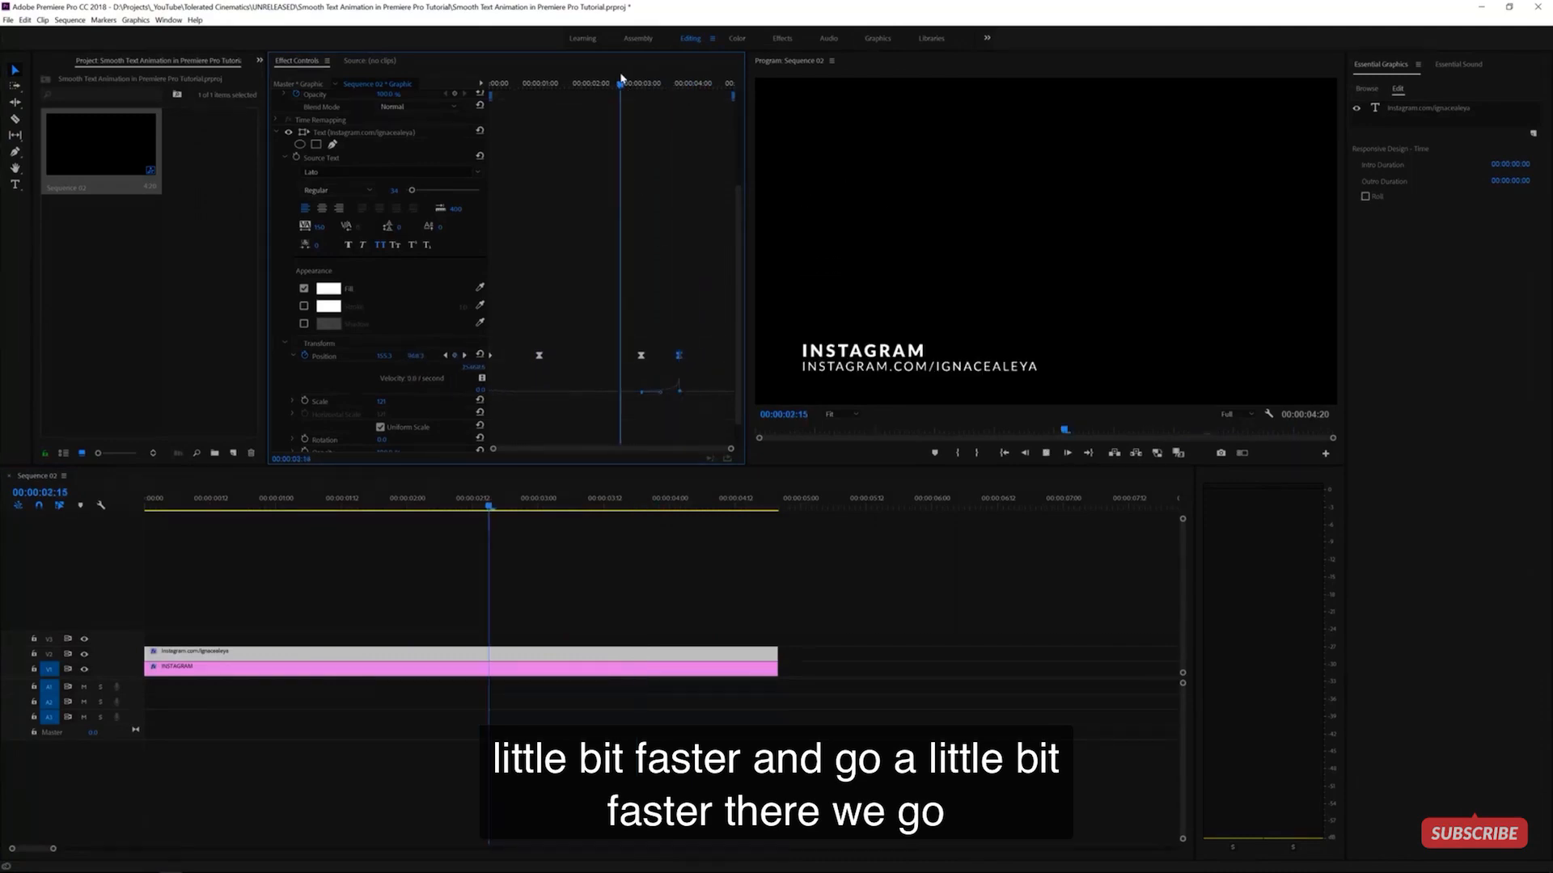
key("space")
left_click_drag(674, 84, 459, 105)
key("space")
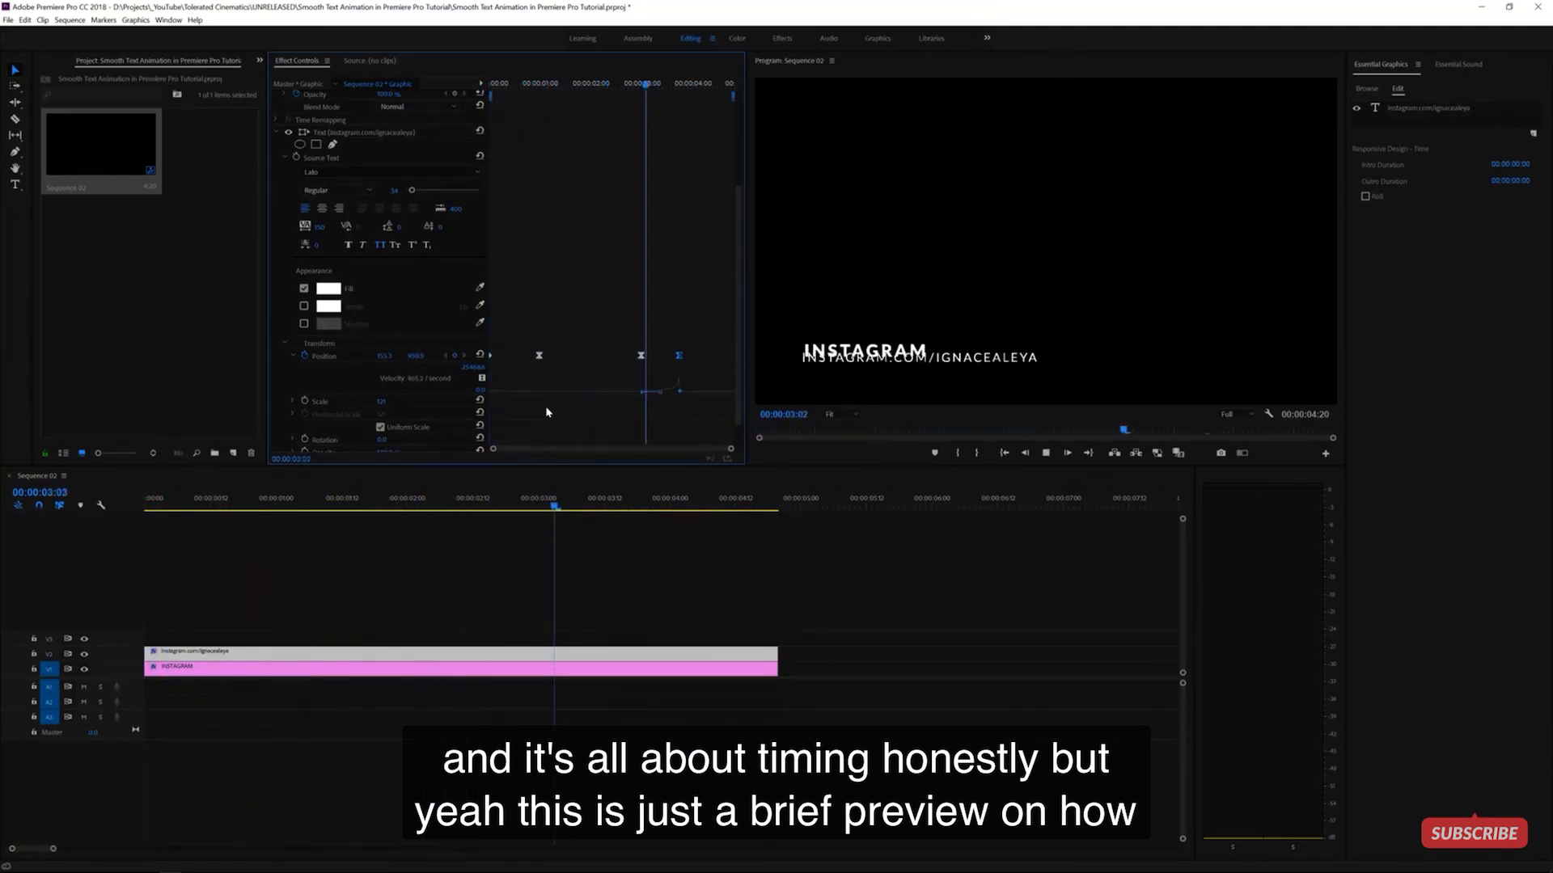
key("space")
left_click_drag(676, 93, 693, 200)
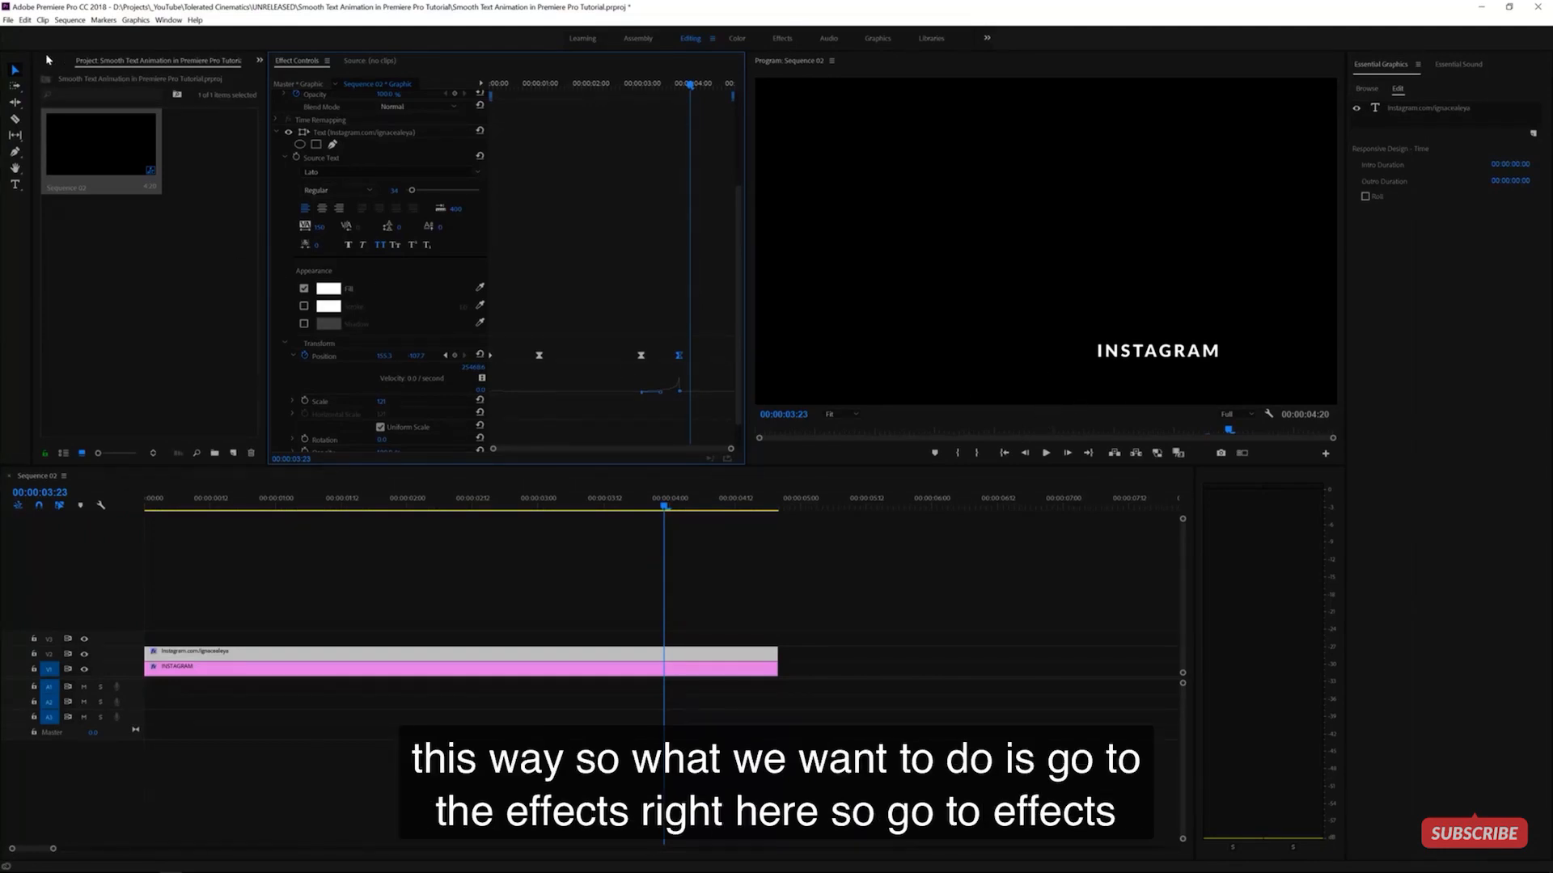
- Apply Directional Blur from Video Effects > Blur & Sharpen to the instagram.com text clip
left_click(259, 60)
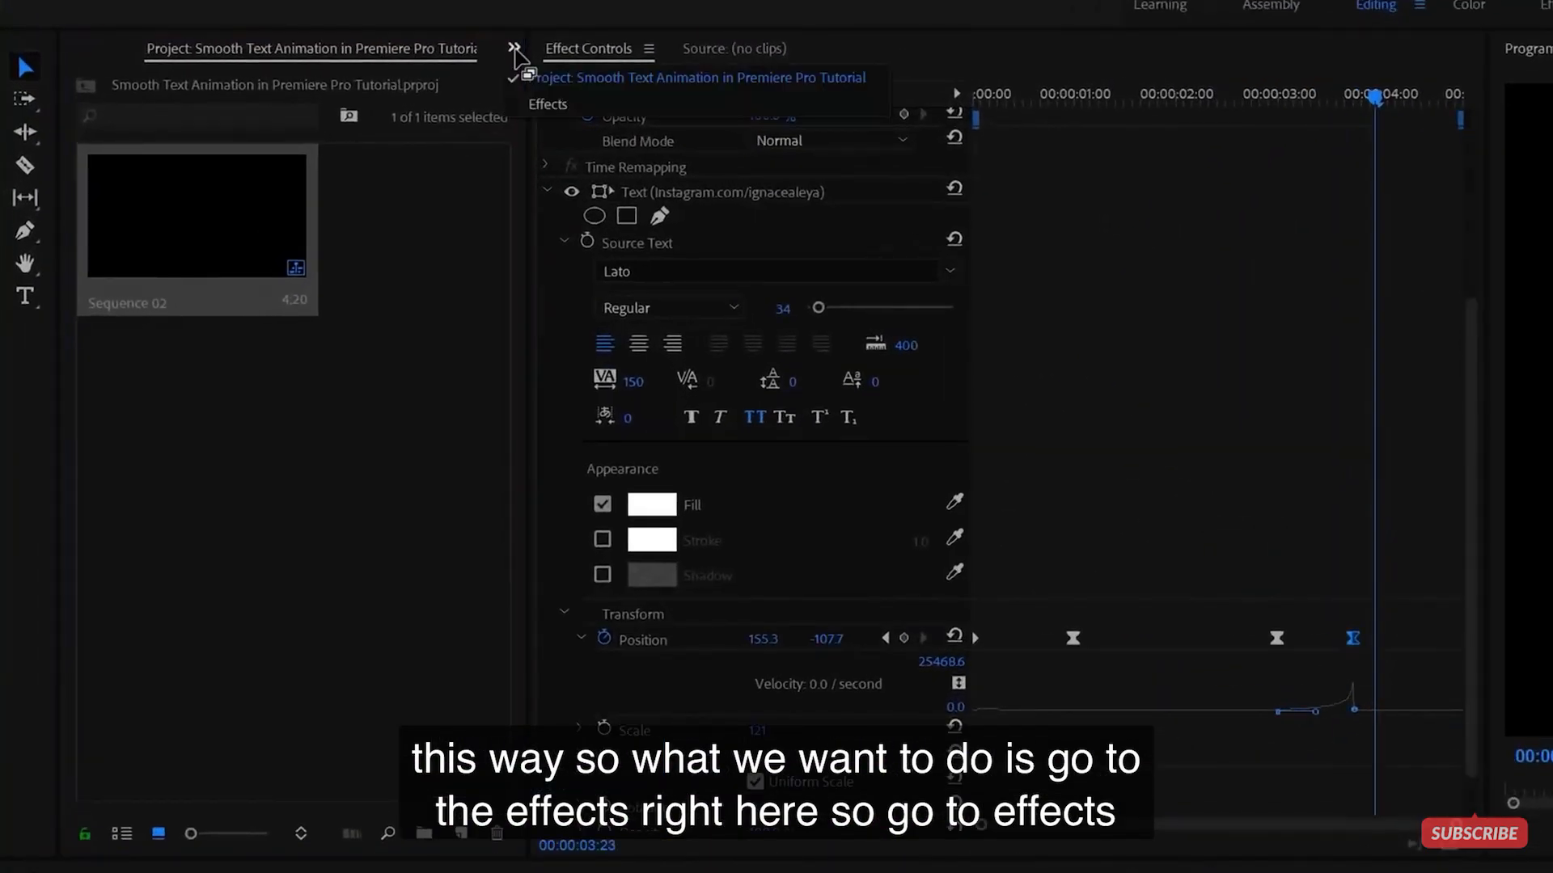
left_click(547, 104)
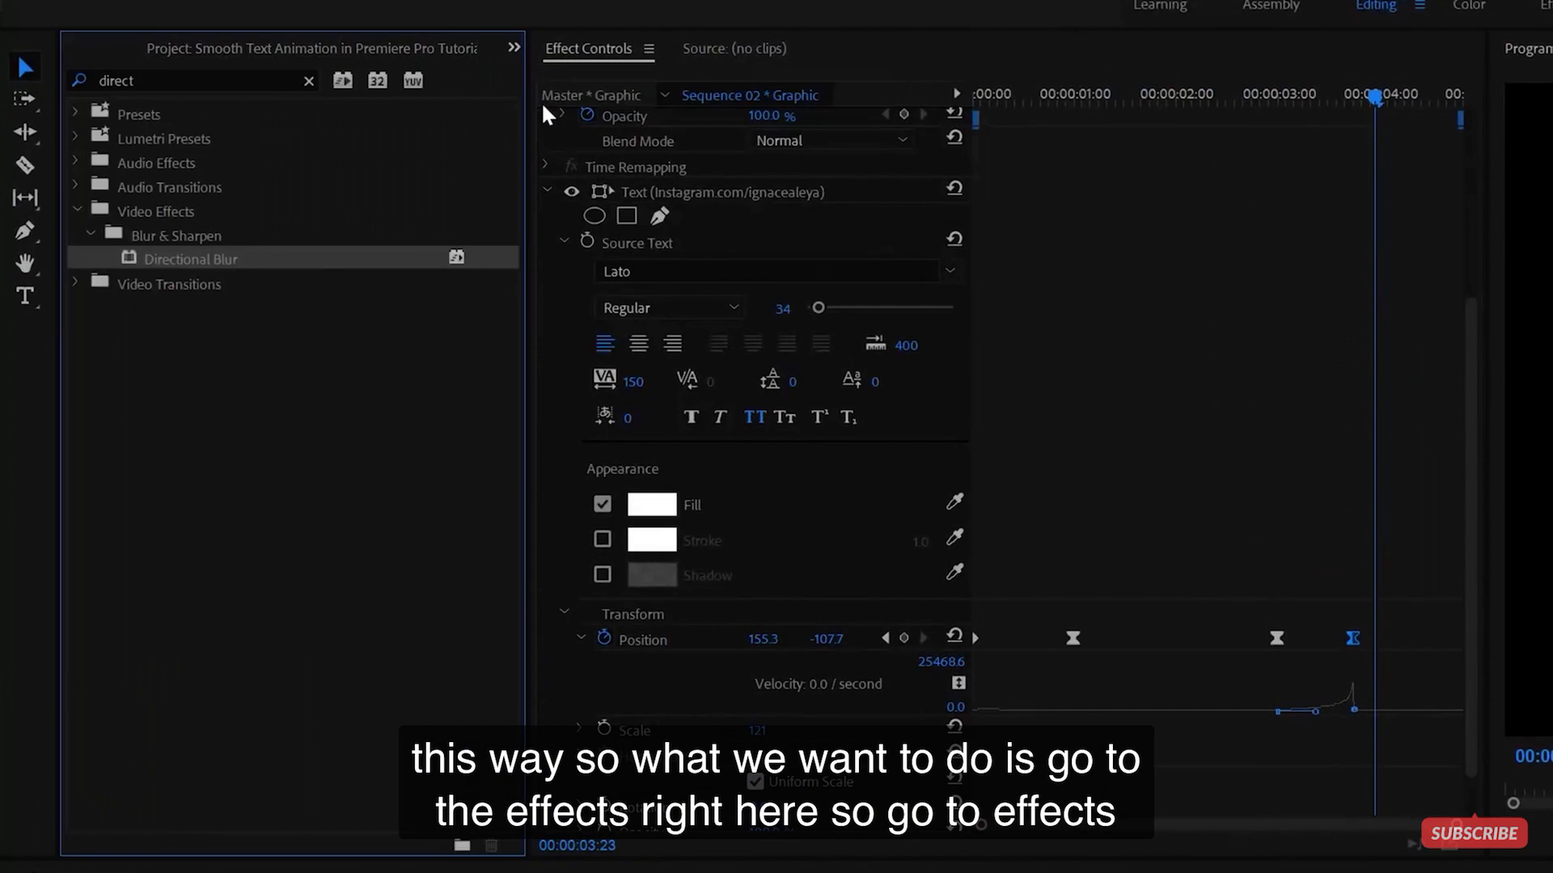
left_click(171, 81)
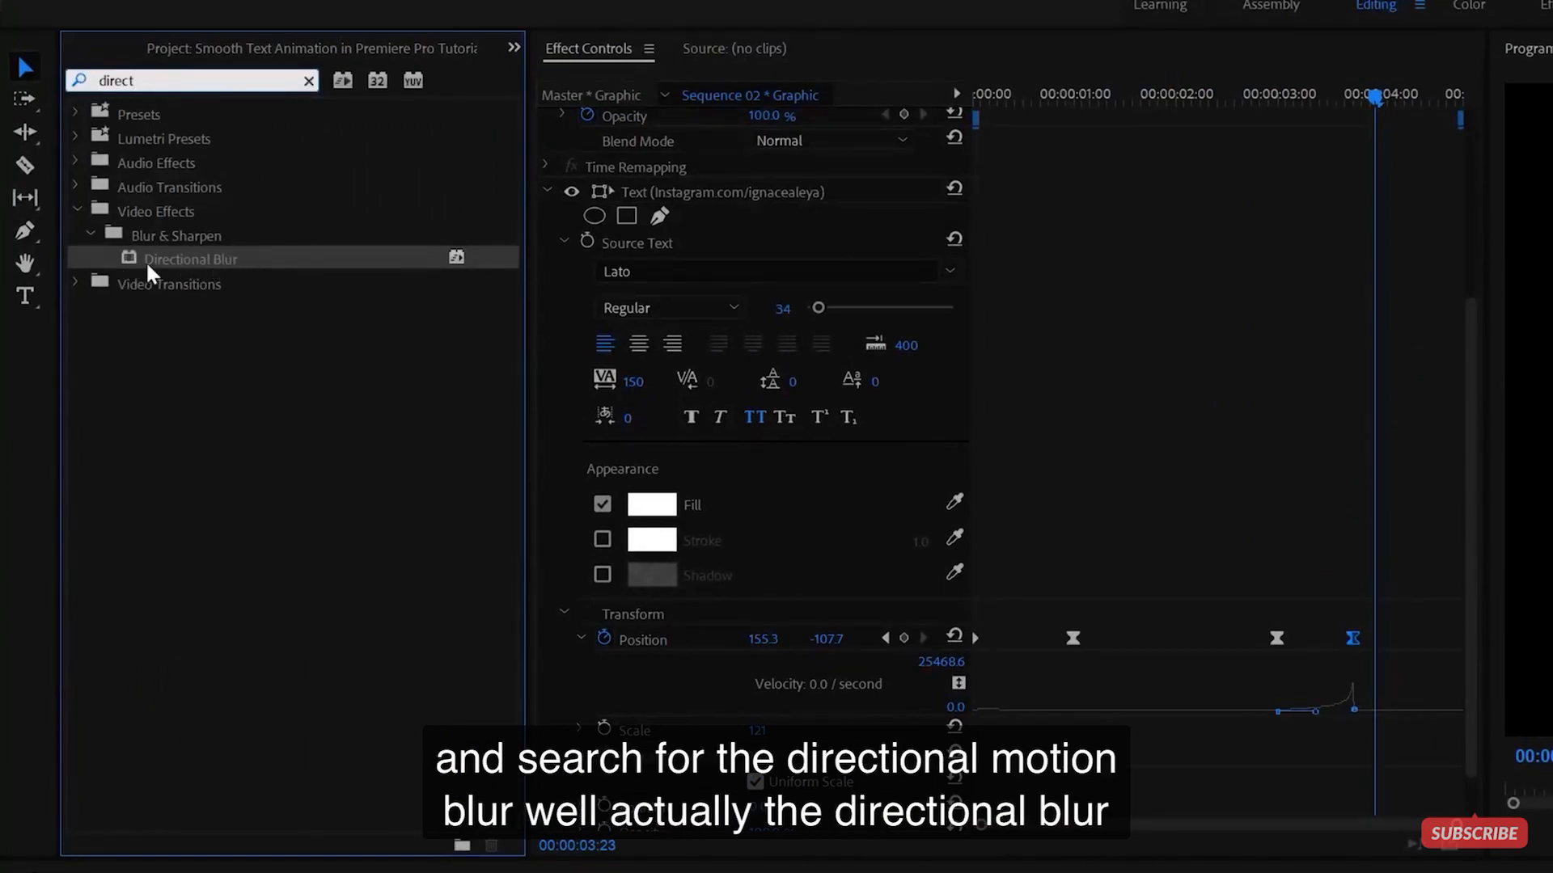
left_click(308, 81)
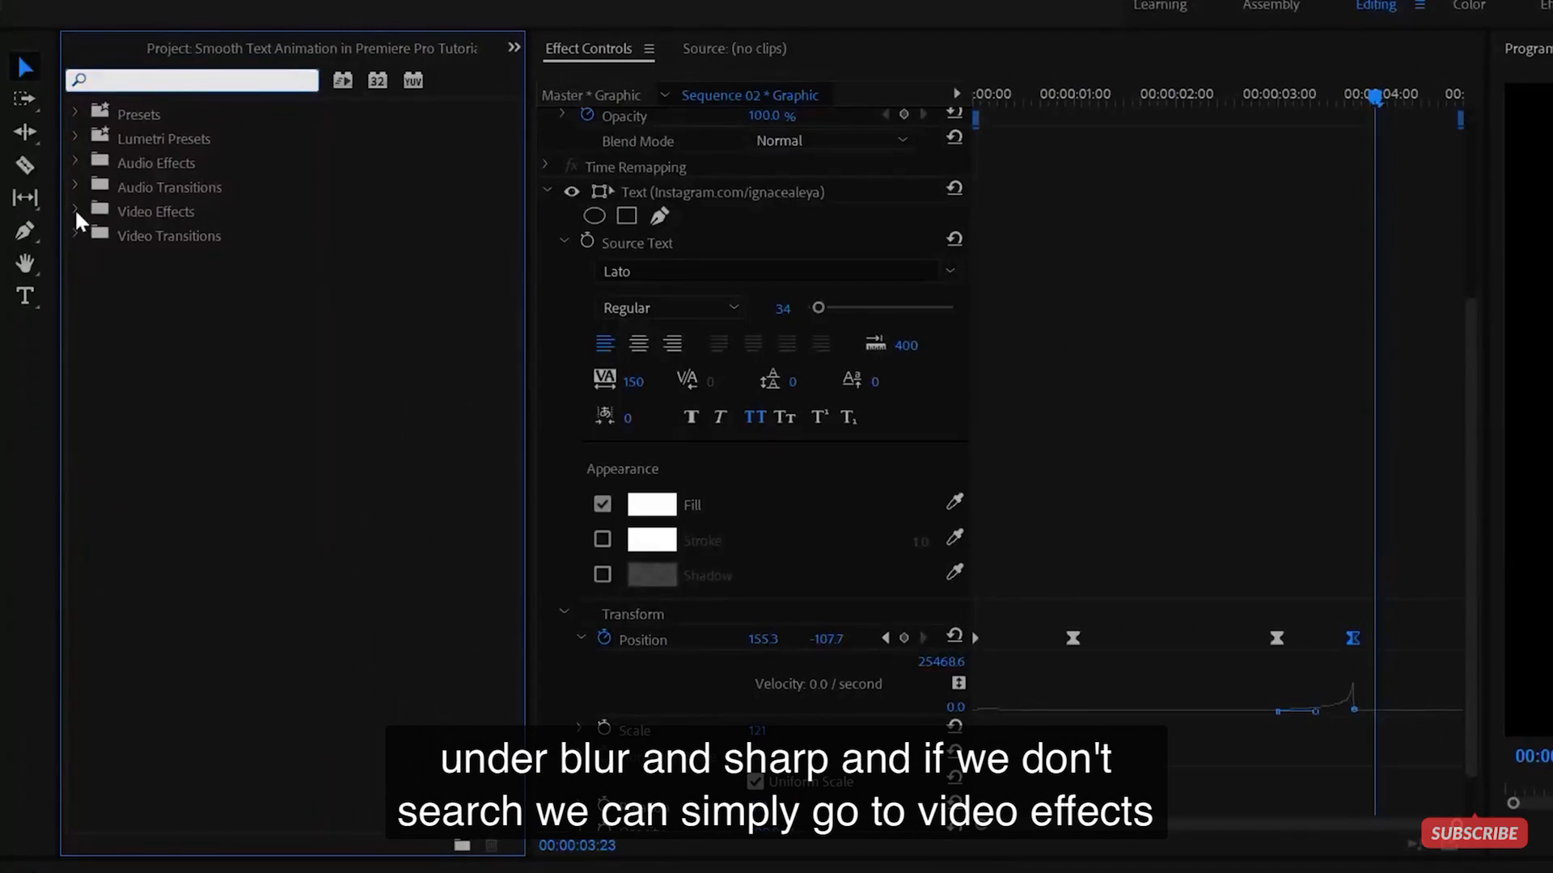
left_click(75, 209)
left_click(90, 257)
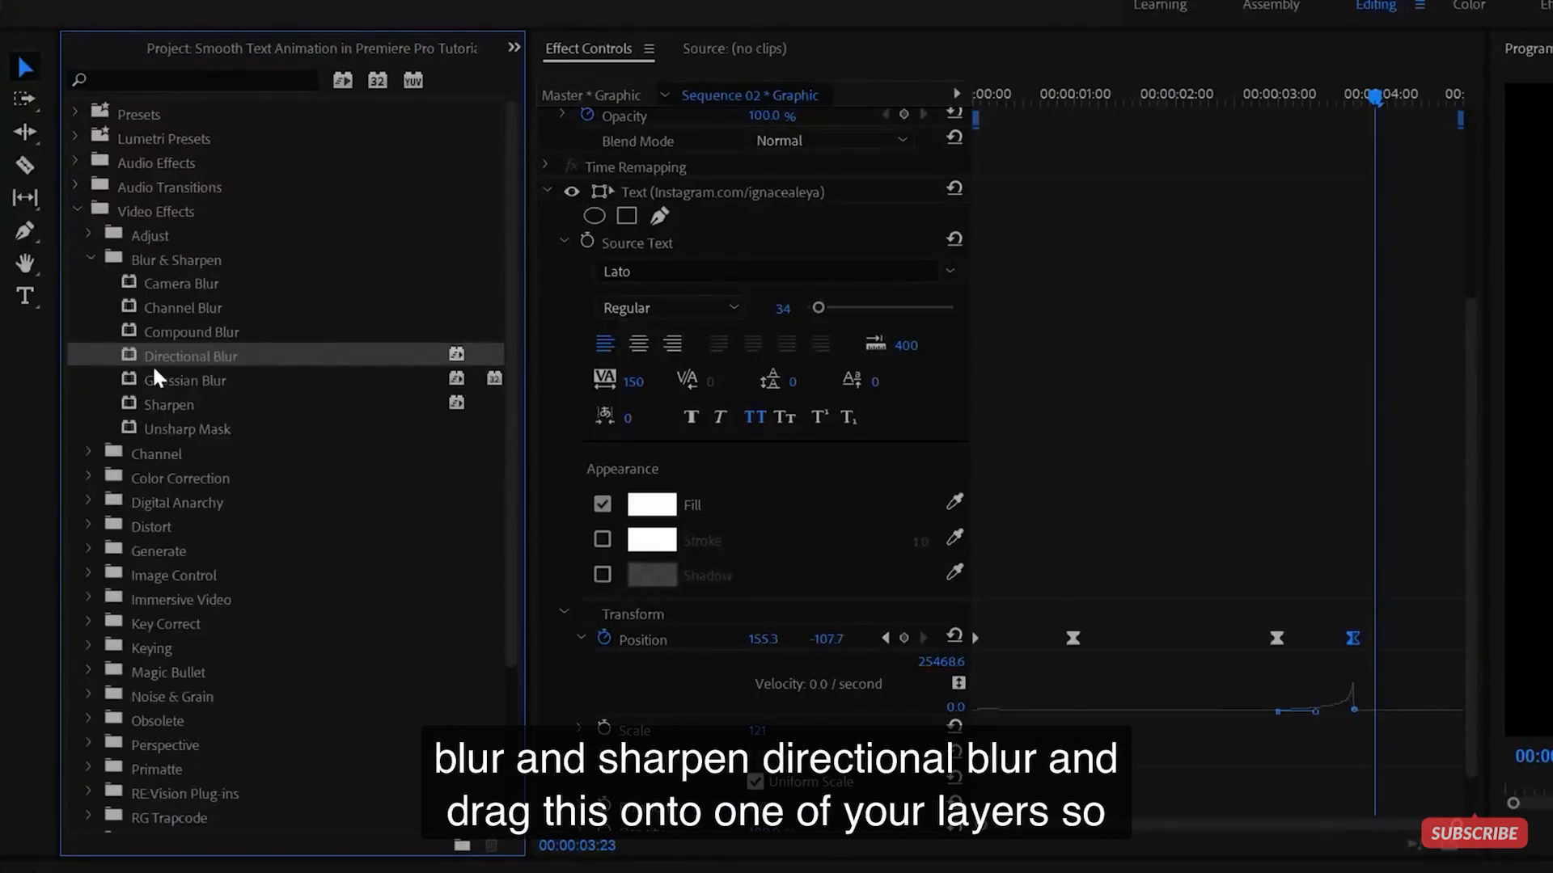
left_click_drag(199, 358, 211, 654)
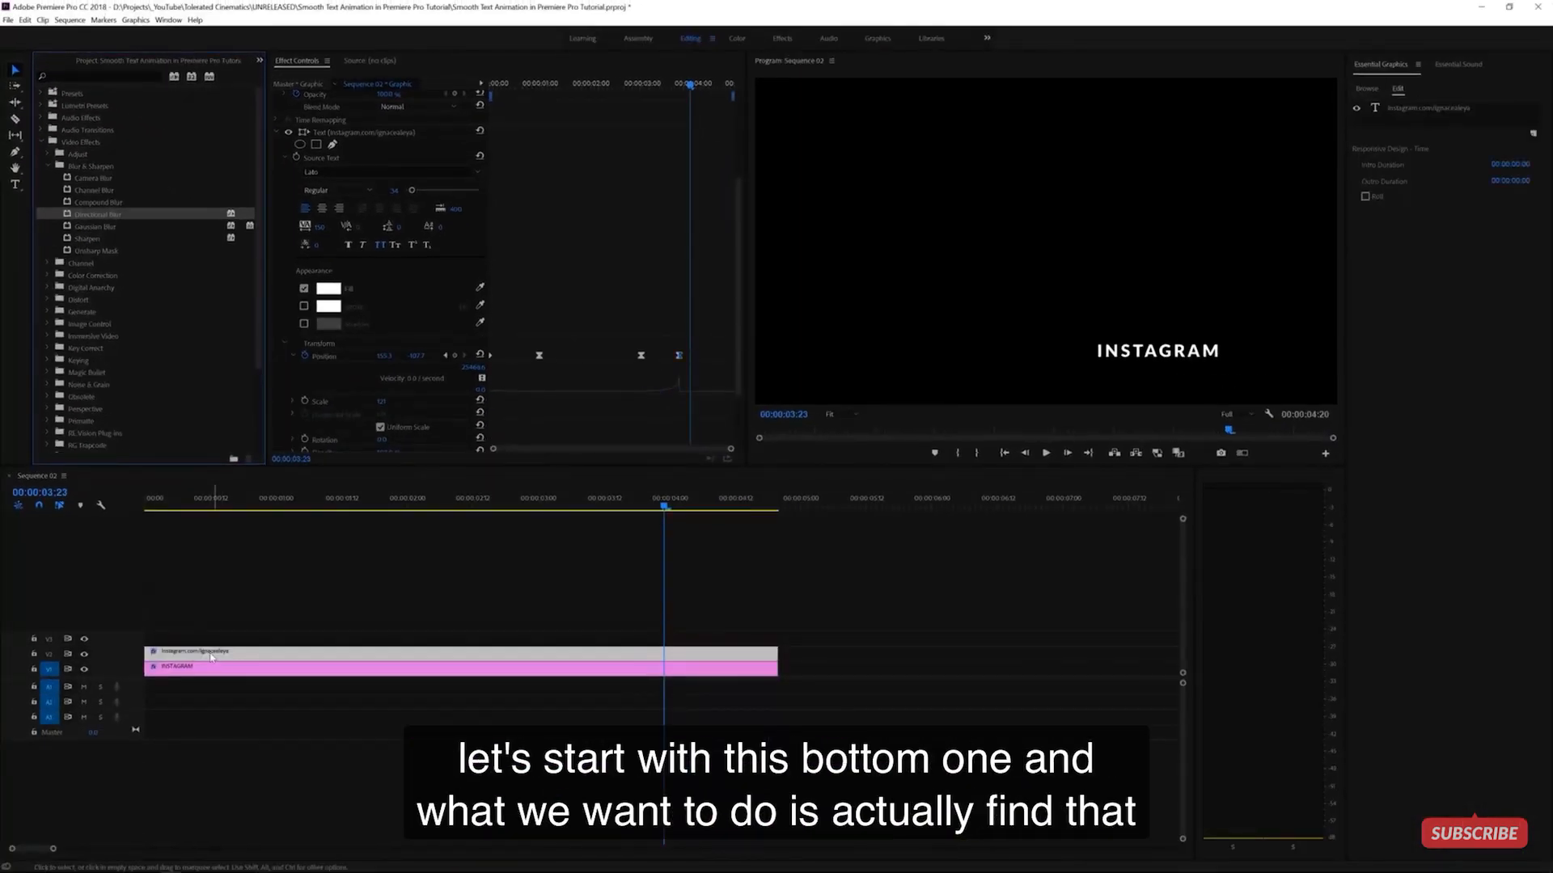
left_click_drag(230, 499, 277, 580)
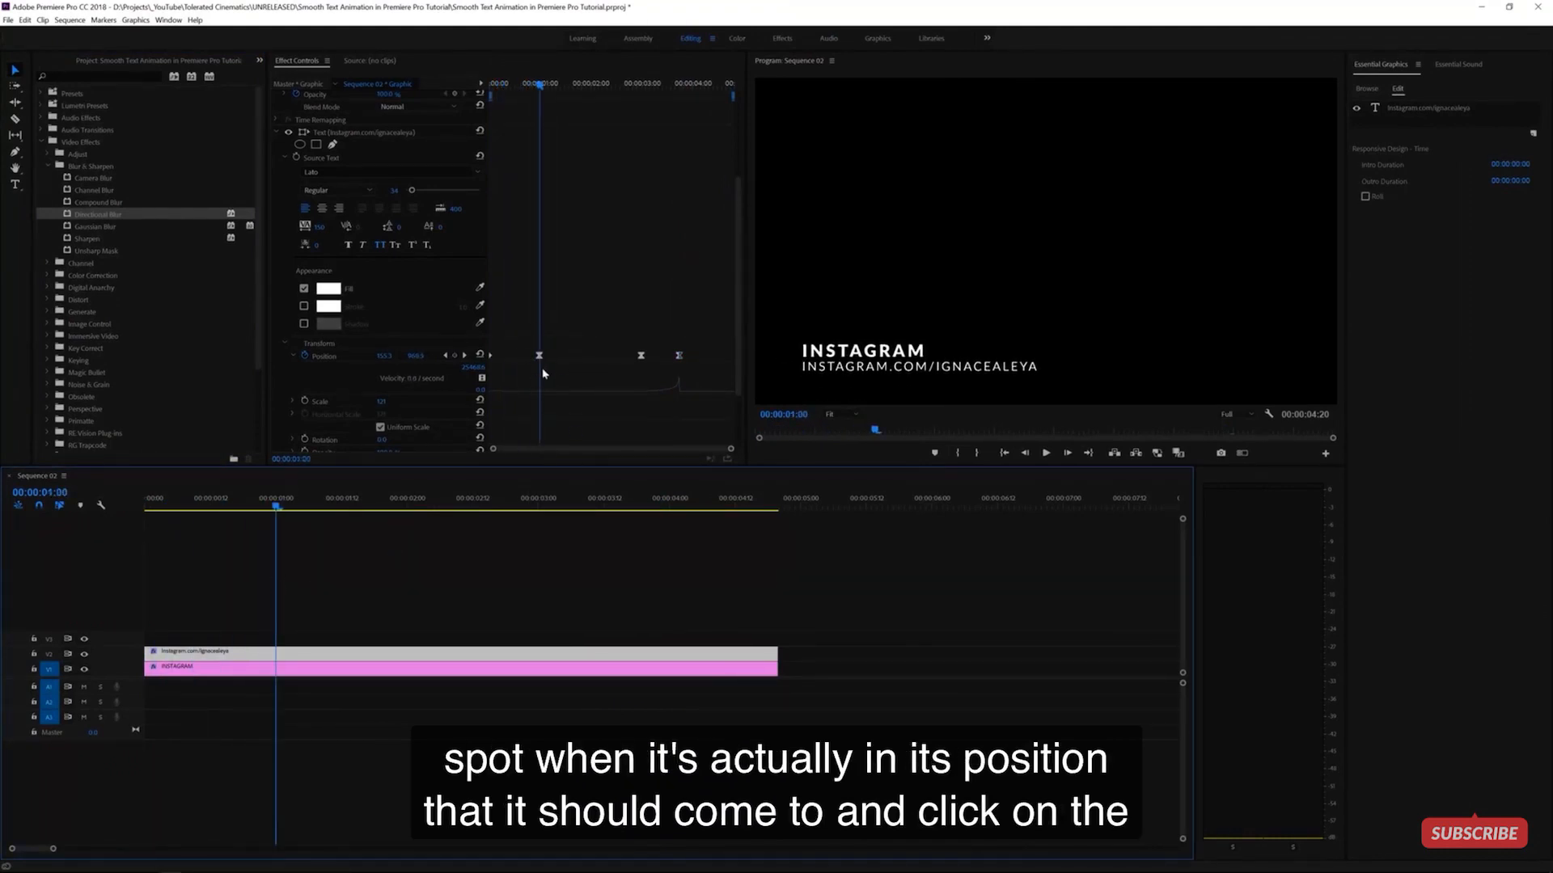
- Keyframe Blur Length 0 at 1:00 and set the blur Direction to 0° after trying 90°
scroll(570, 330, "down", 3)
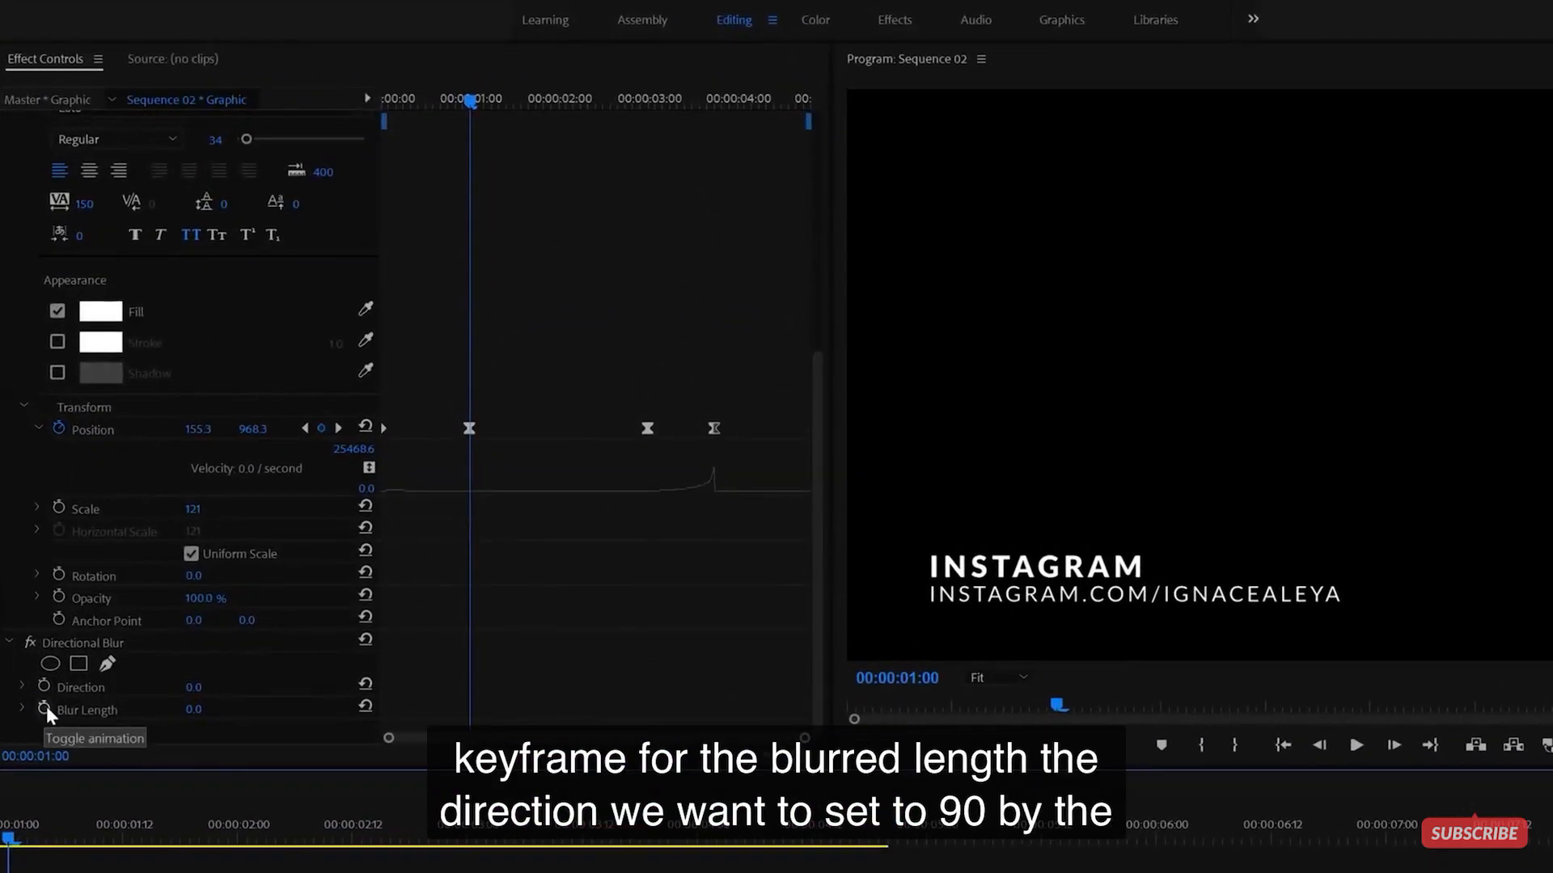
left_click(46, 706)
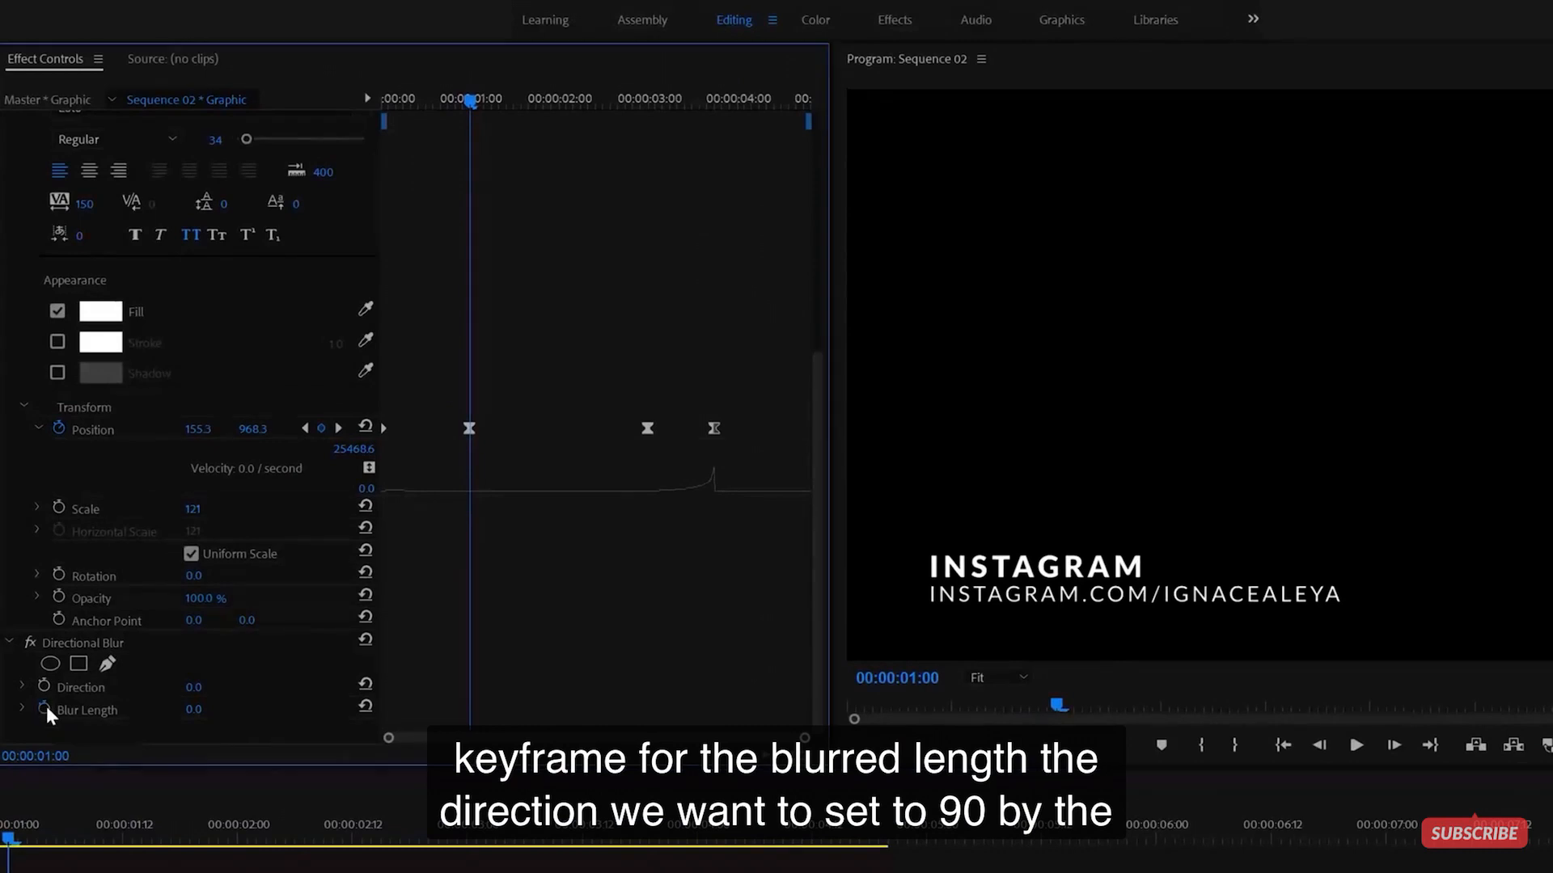
left_click(185, 686)
type("90")
key("Return")
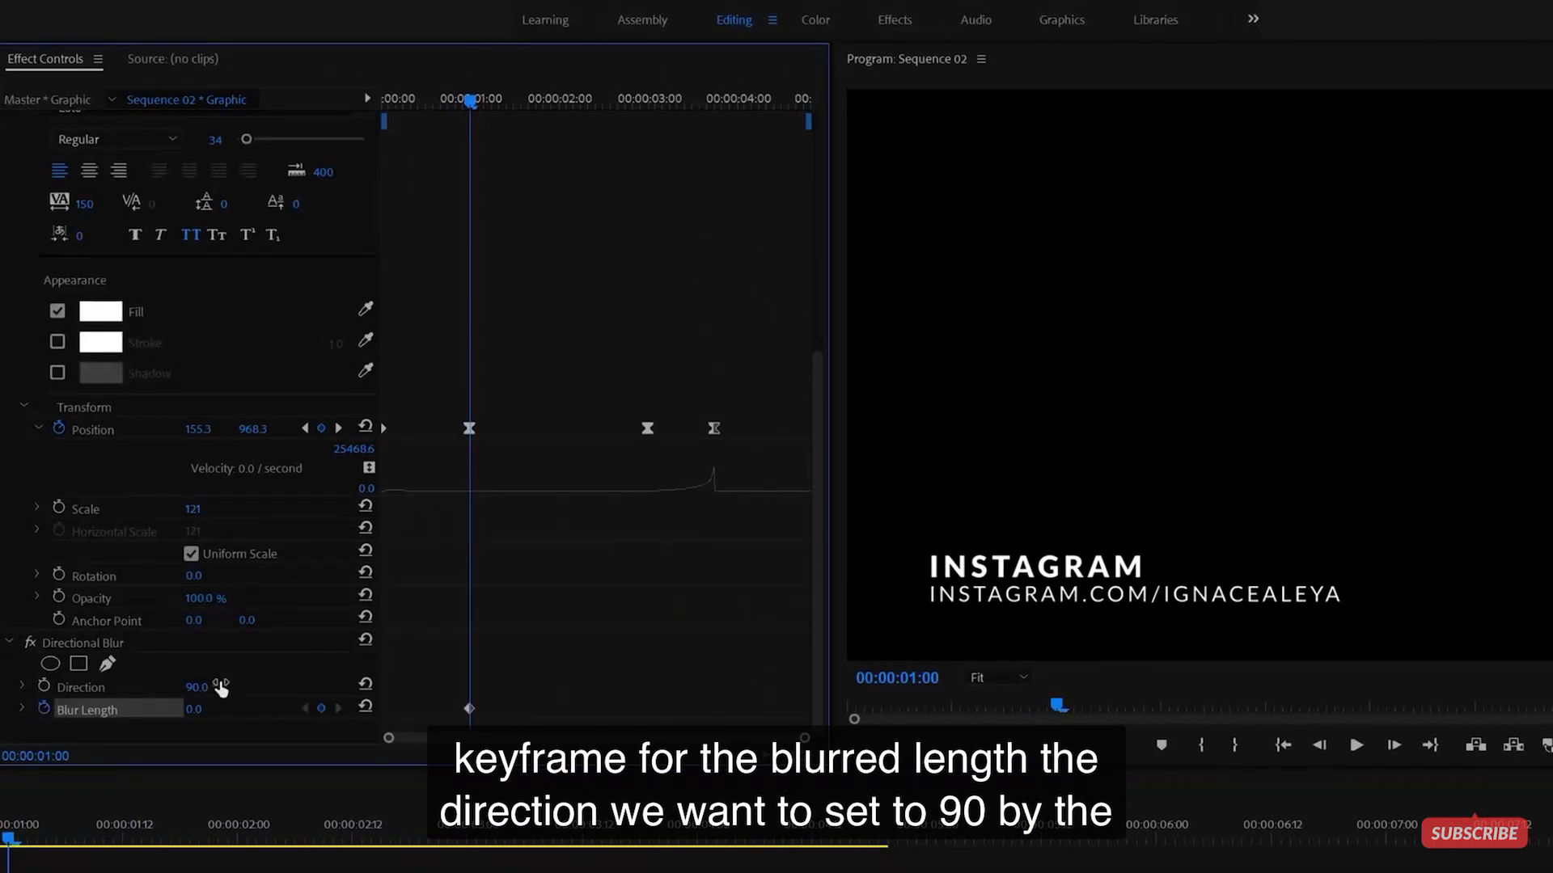
left_click(195, 686)
type("0")
key("Return")
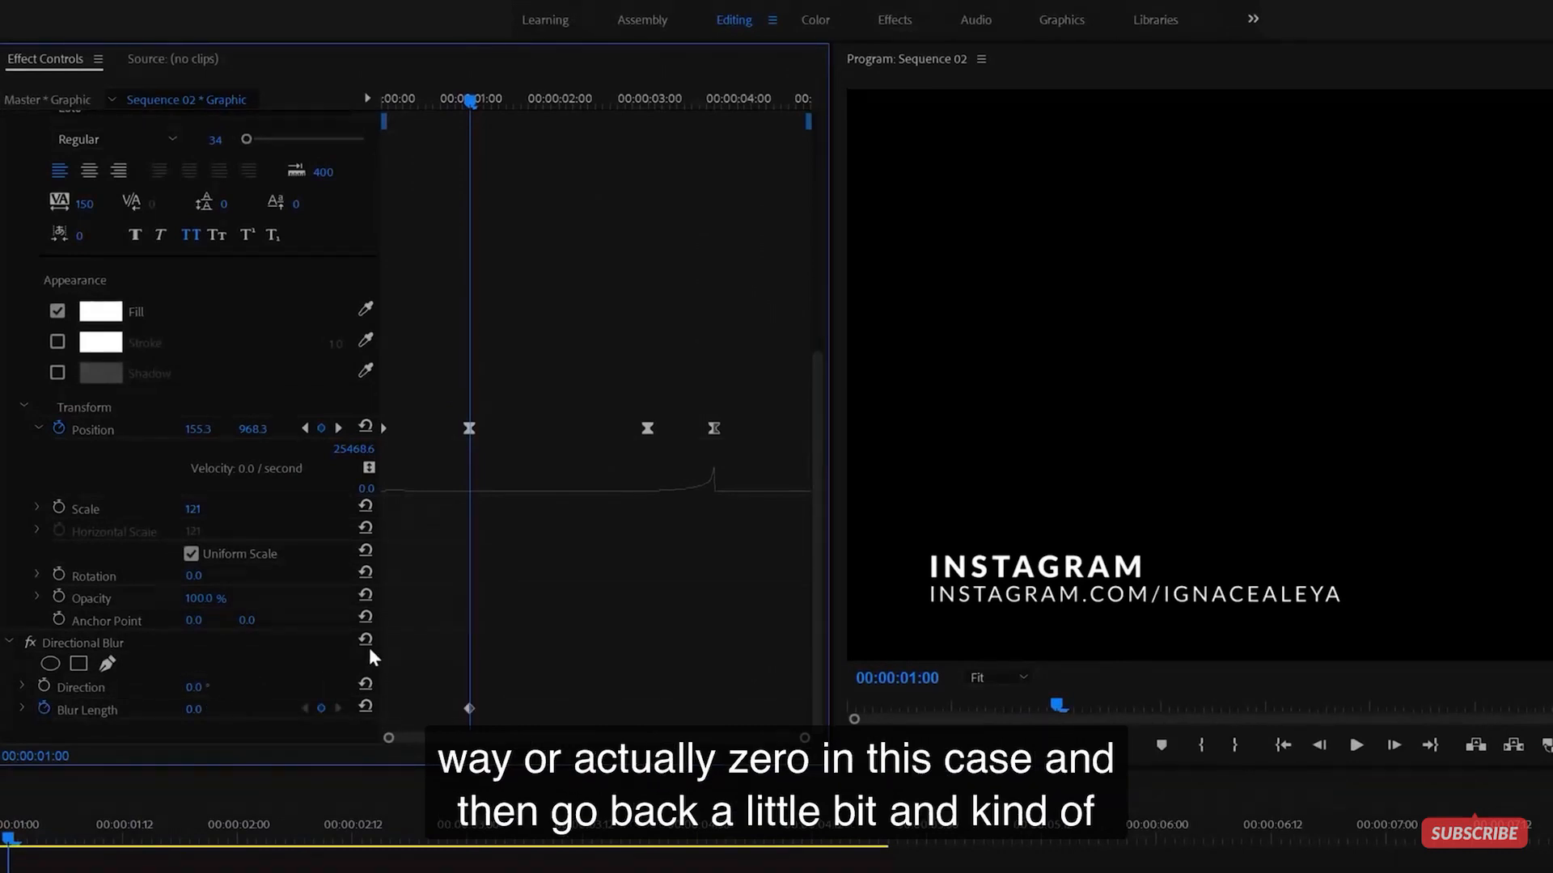
- Add a Blur Length 27 keyframe at 0:12 and move it to the clip start
left_click_drag(449, 106, 425, 102)
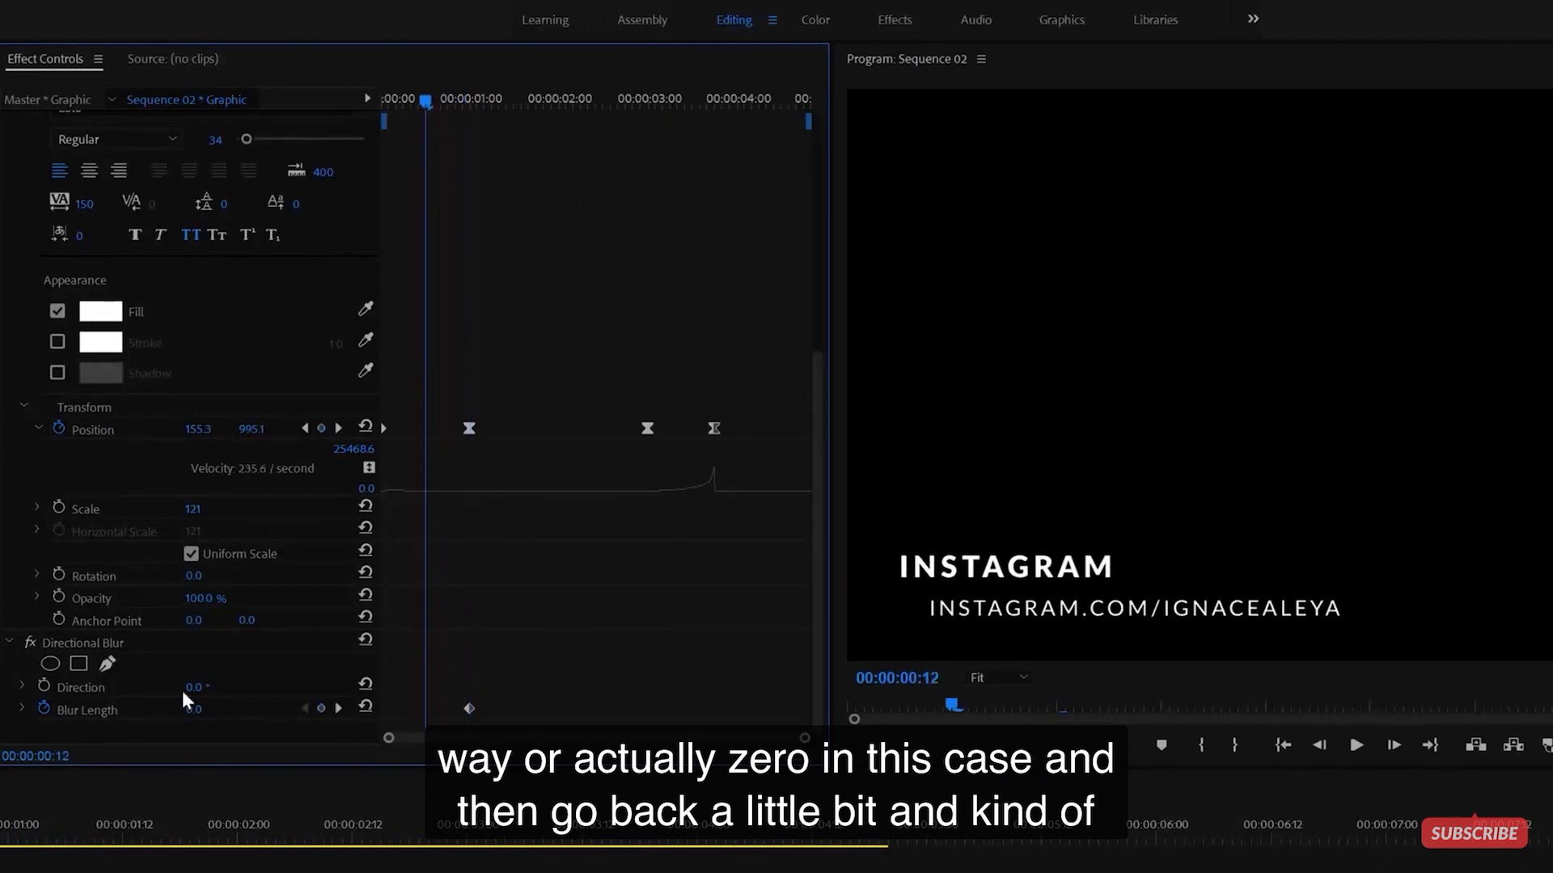
left_click_drag(192, 711, 215, 711)
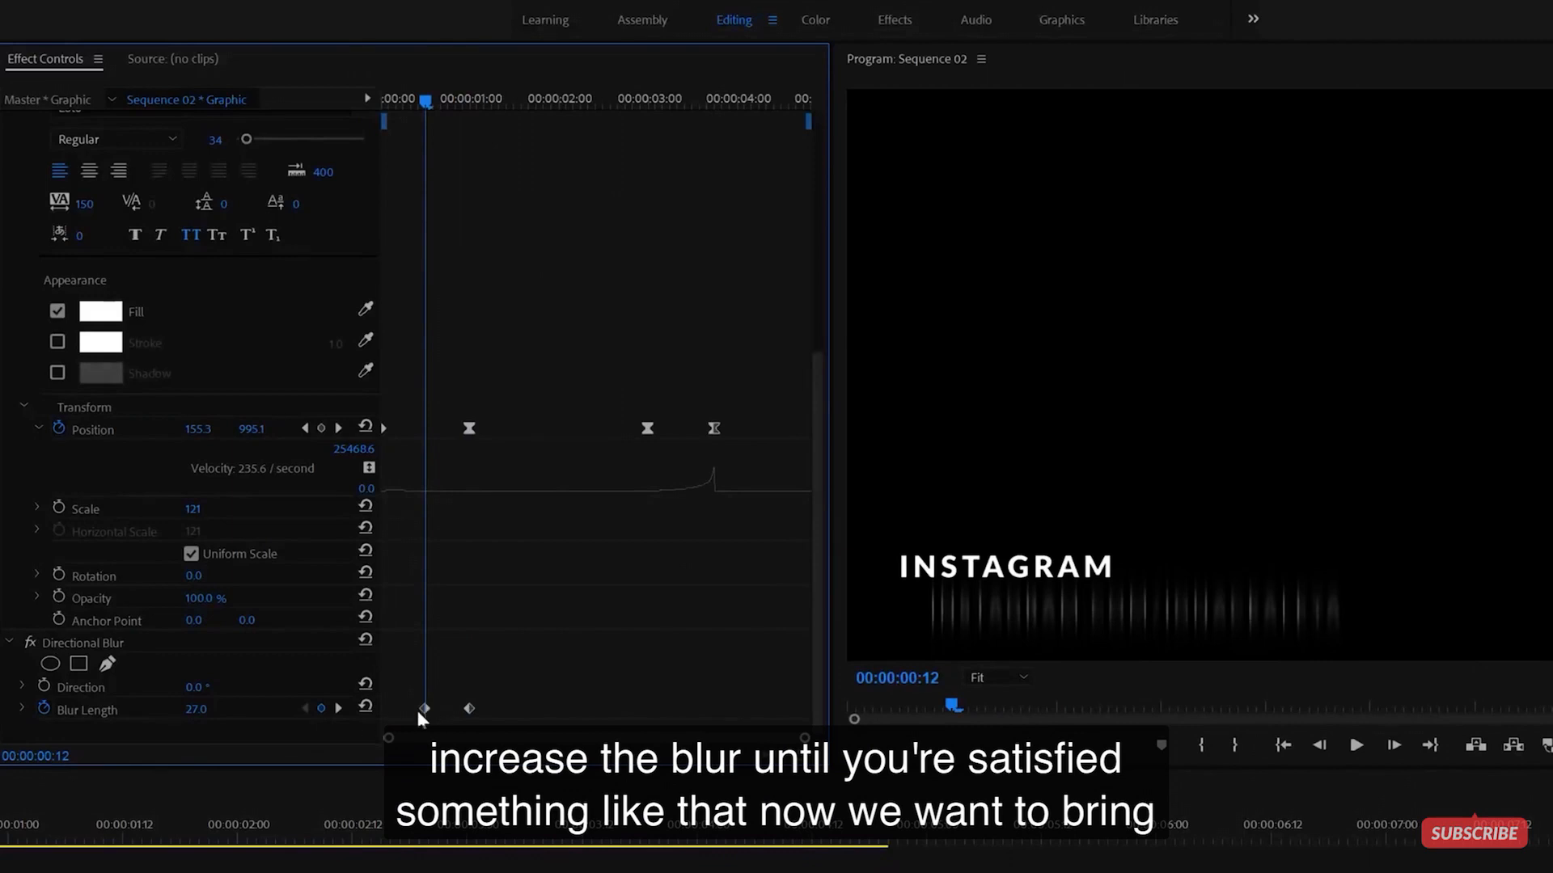
left_click_drag(424, 708, 385, 710)
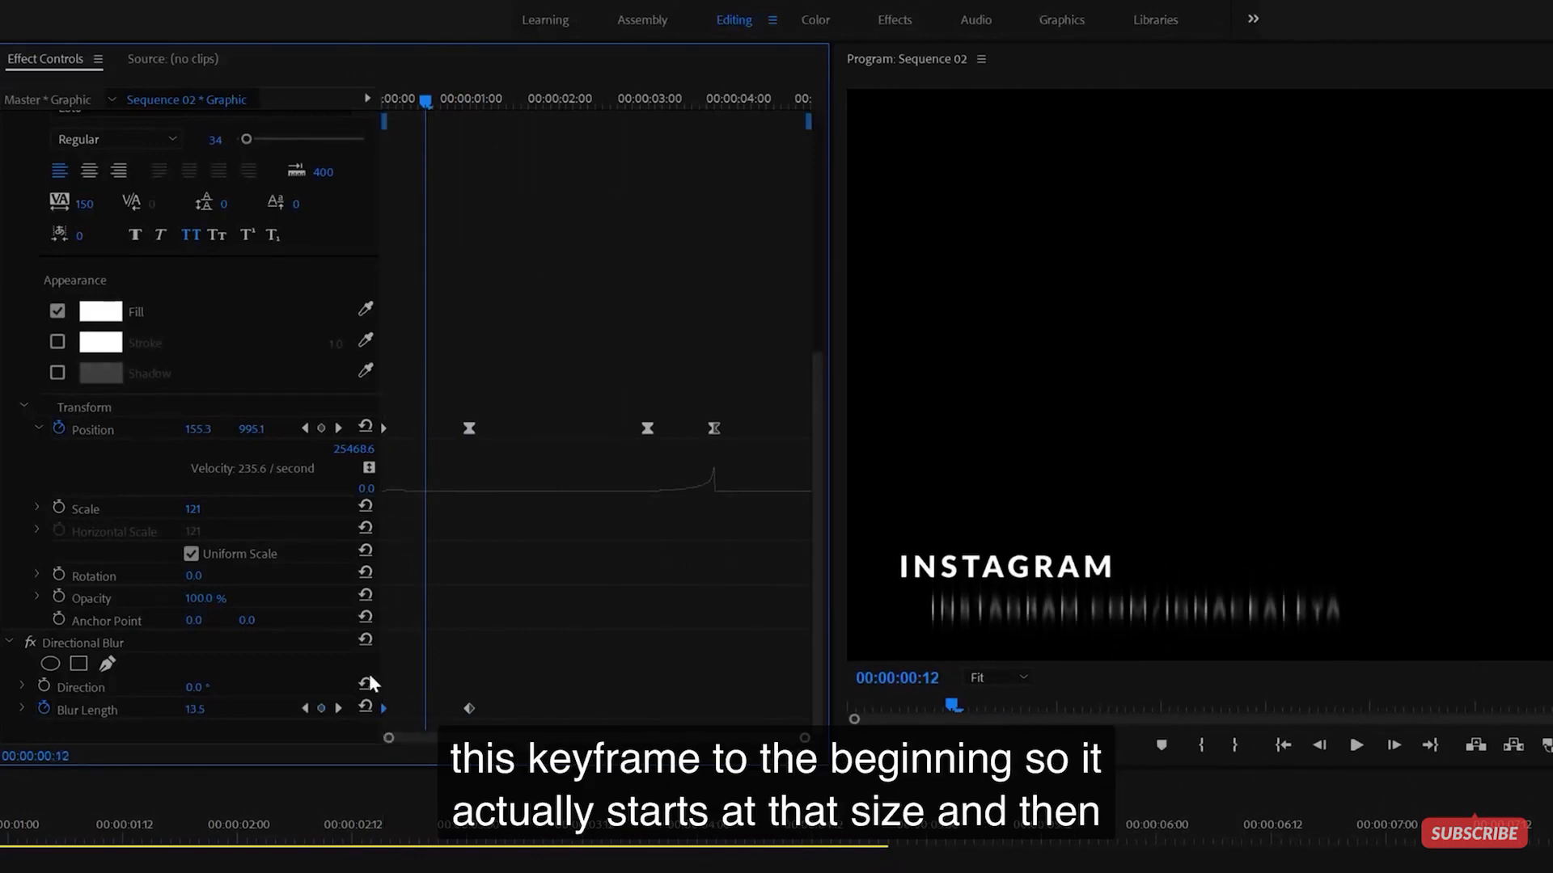
left_click_drag(391, 97, 459, 194)
- Ease the one-second Blur Length keyframe and smooth its falloff curve, then preview the entrance
left_click_drag(507, 675, 470, 715)
right_click(469, 710)
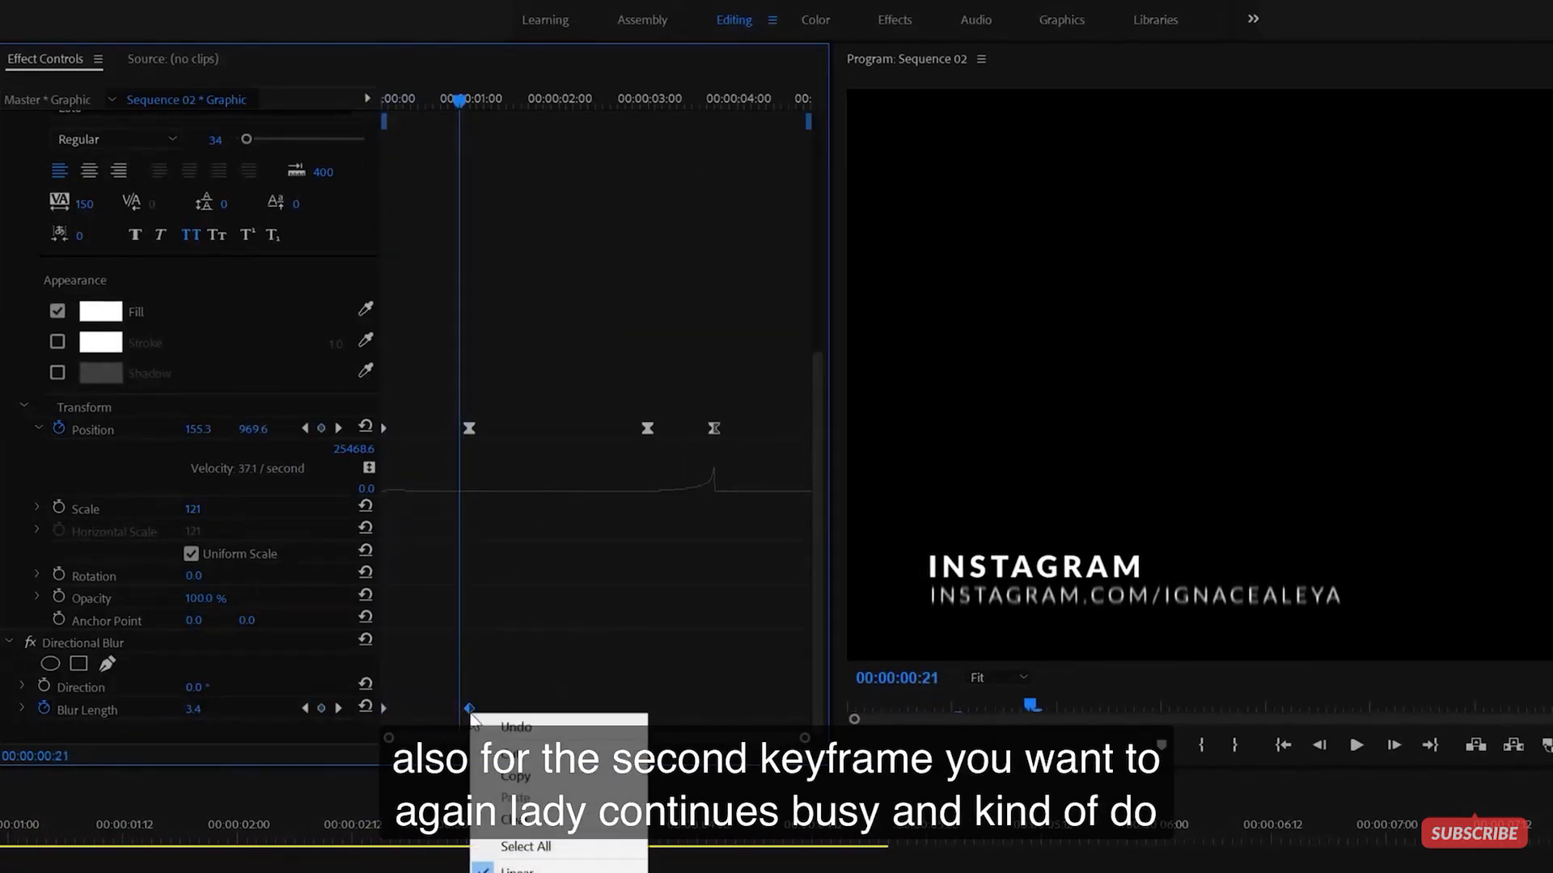
left_click(541, 828)
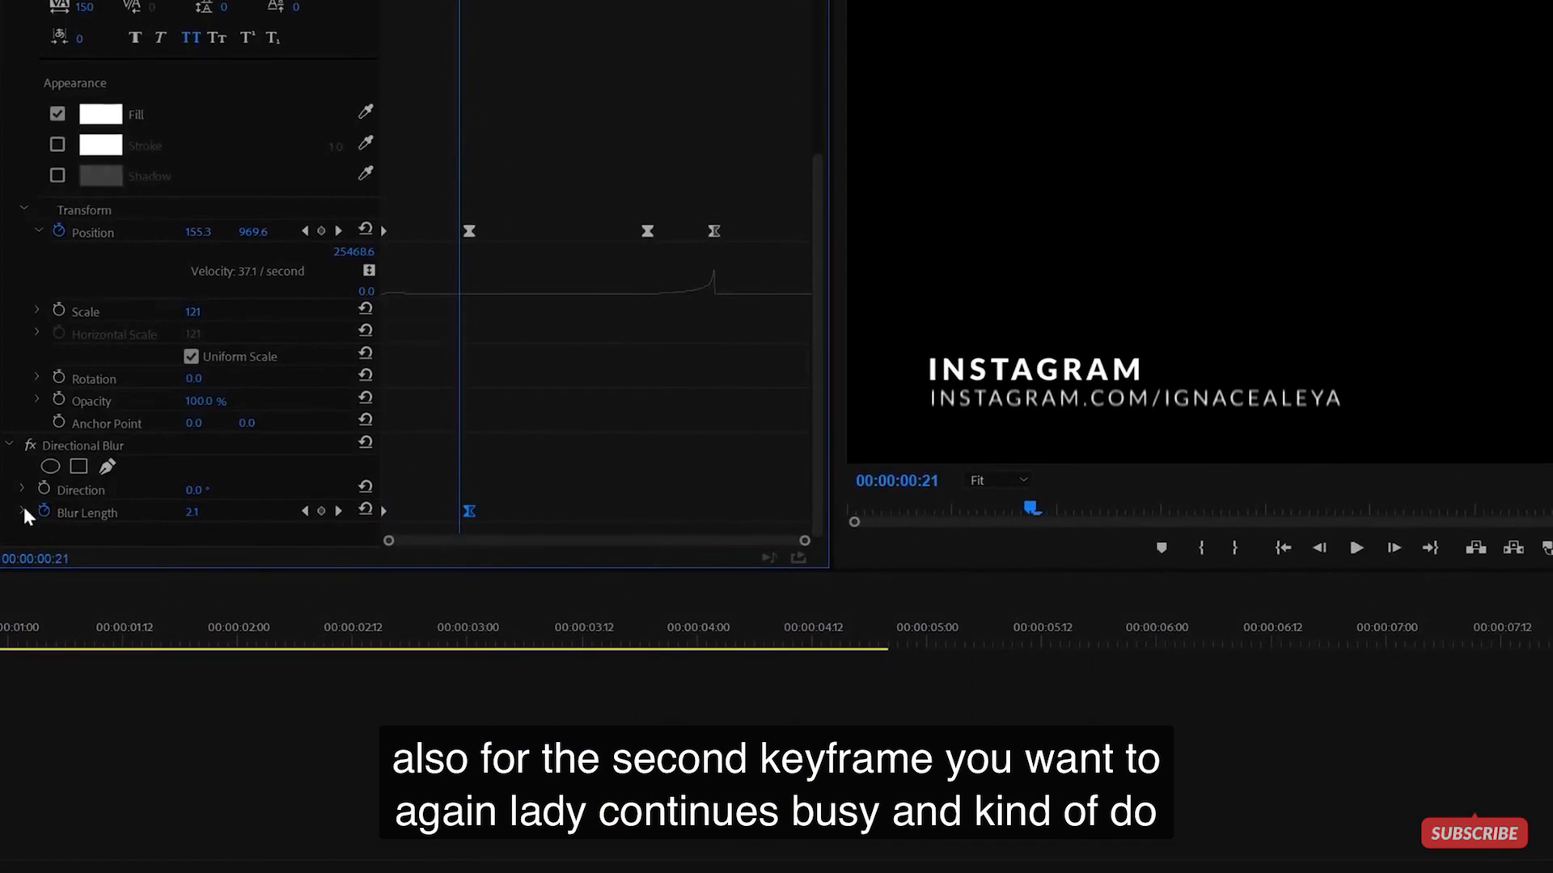
left_click(22, 572)
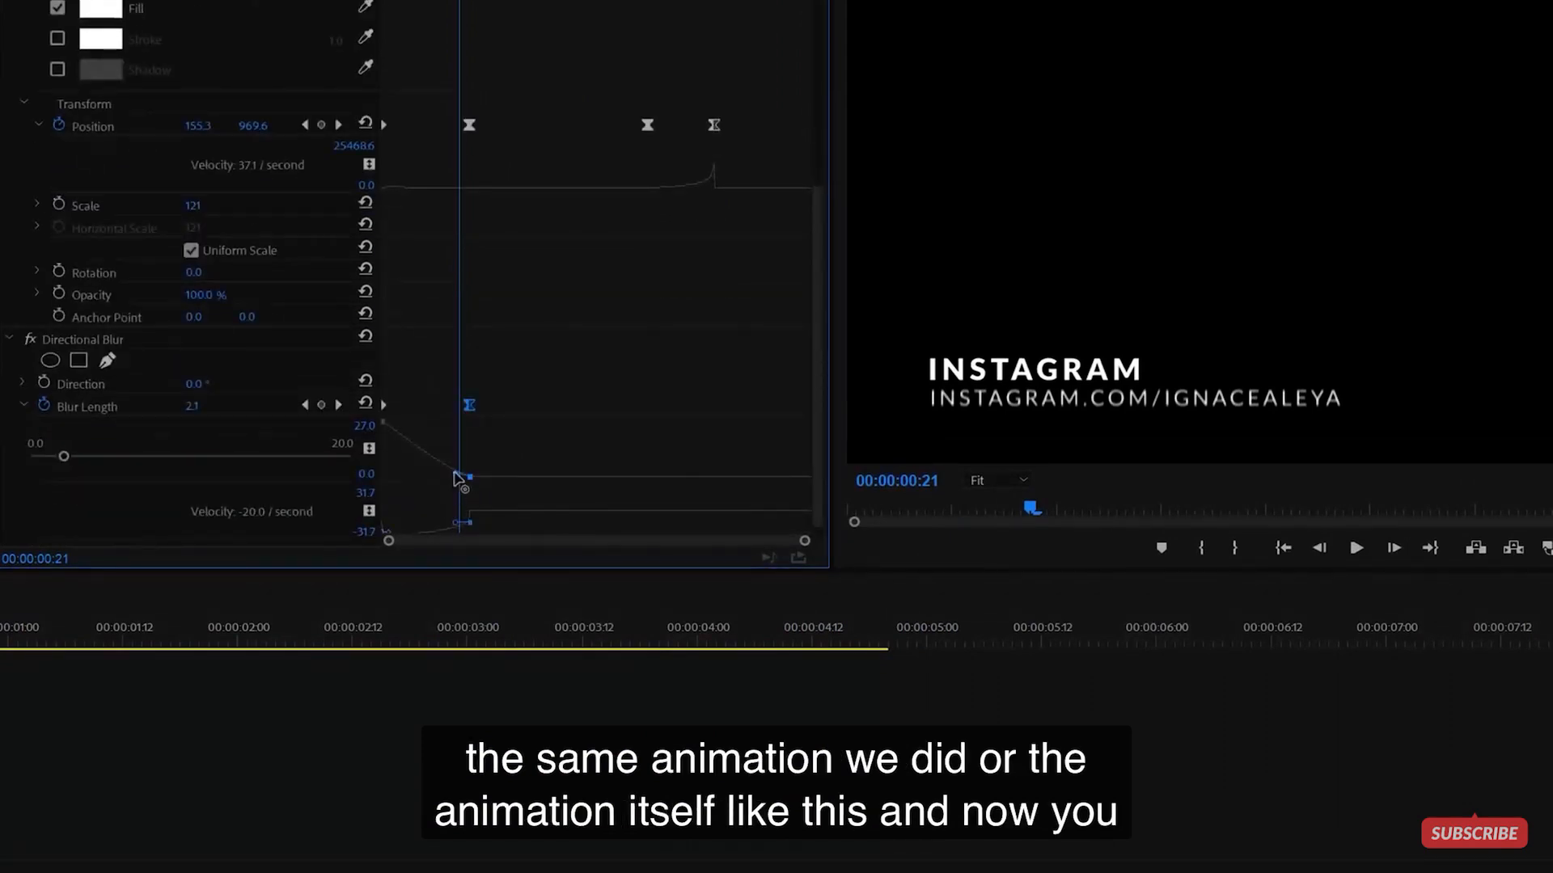
left_click_drag(459, 480, 437, 480)
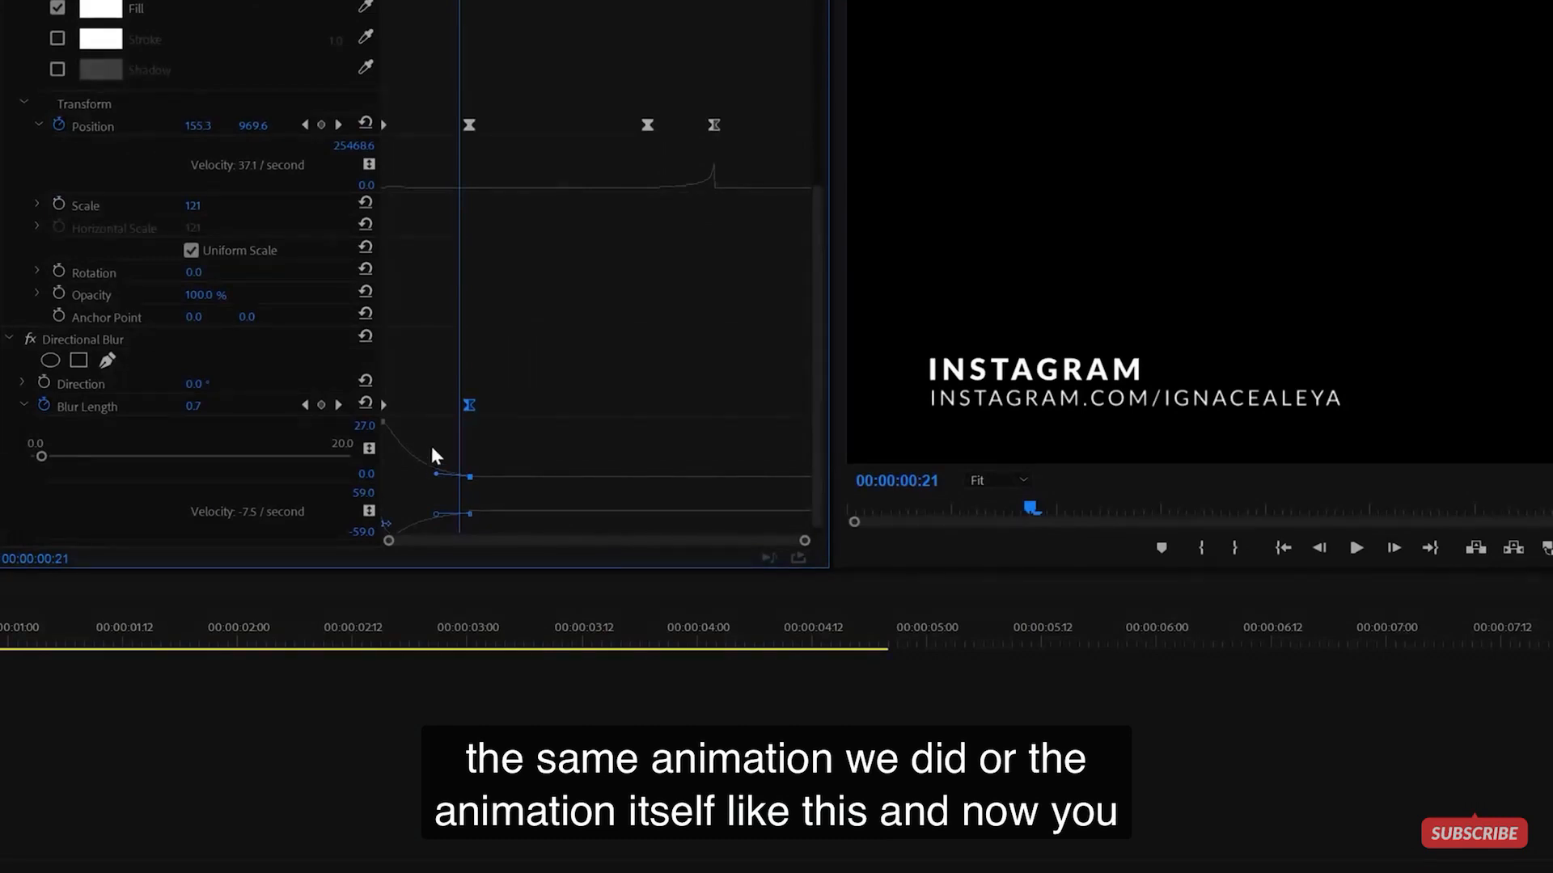
left_click_drag(461, 34, 273, 66)
key("space")
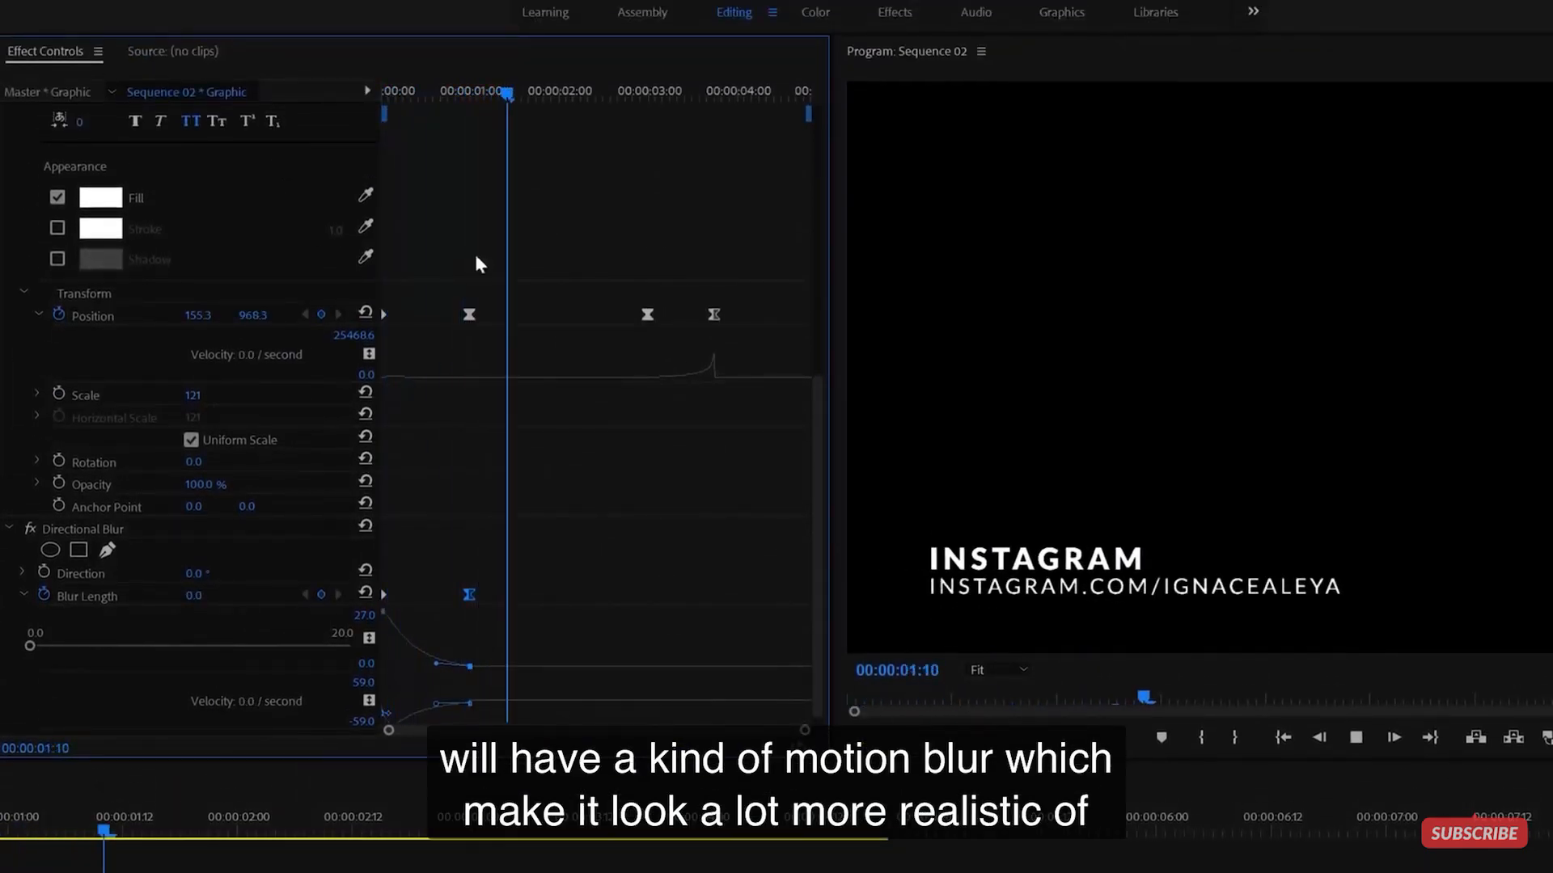
left_click_drag(507, 93, 343, 97)
key("space")
key("space")
- Change the first Blur Length keyframe from 27 to 10 and preview
left_click_drag(420, 97, 273, 118)
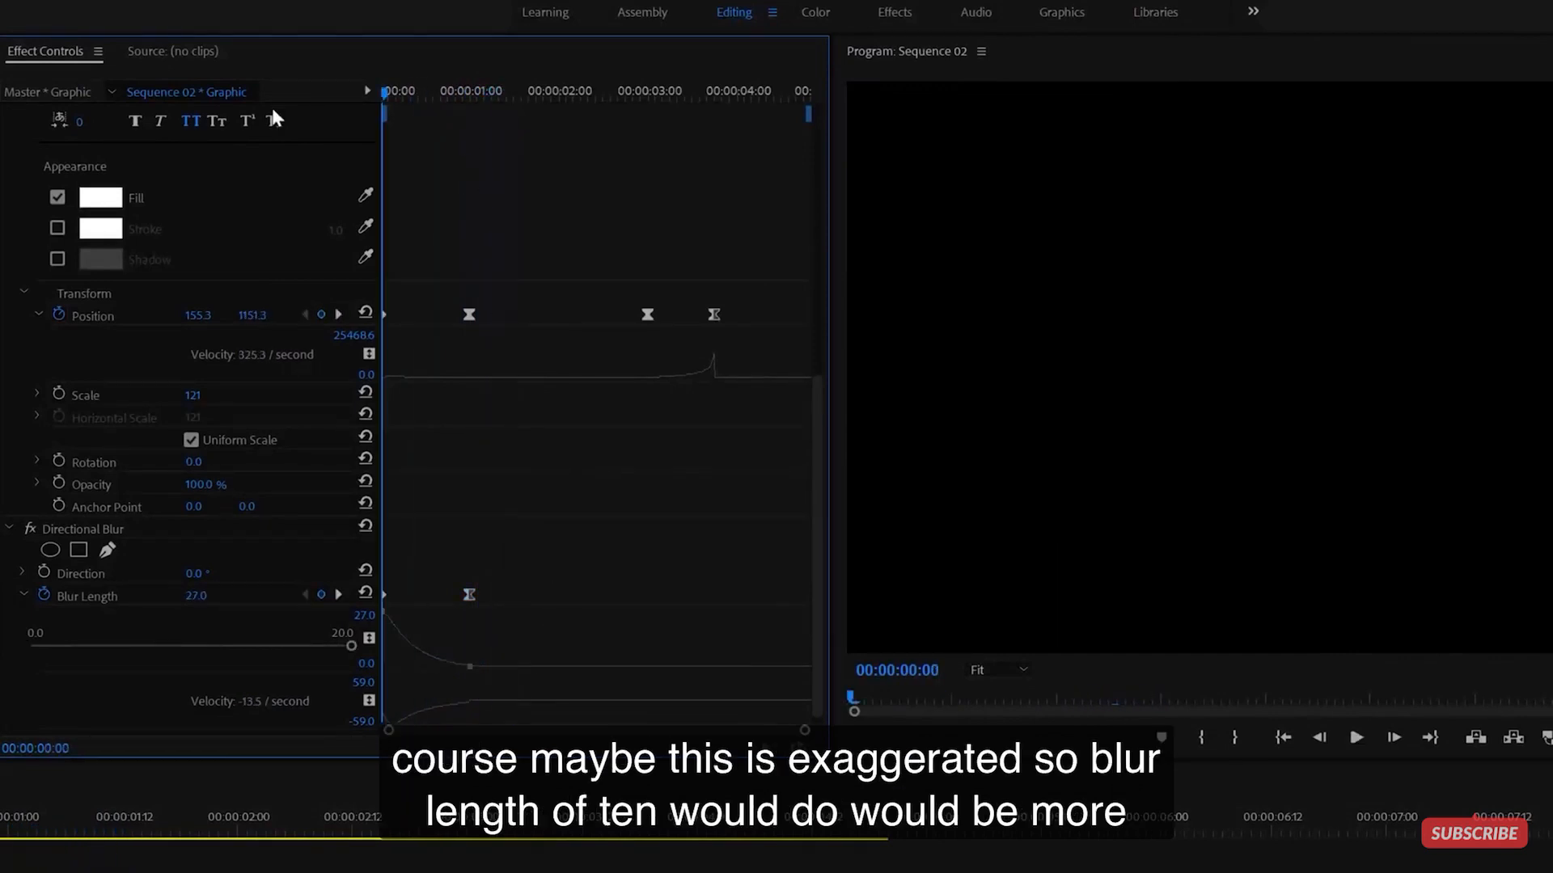
left_click(200, 600)
type("10")
key("Return")
key("space")
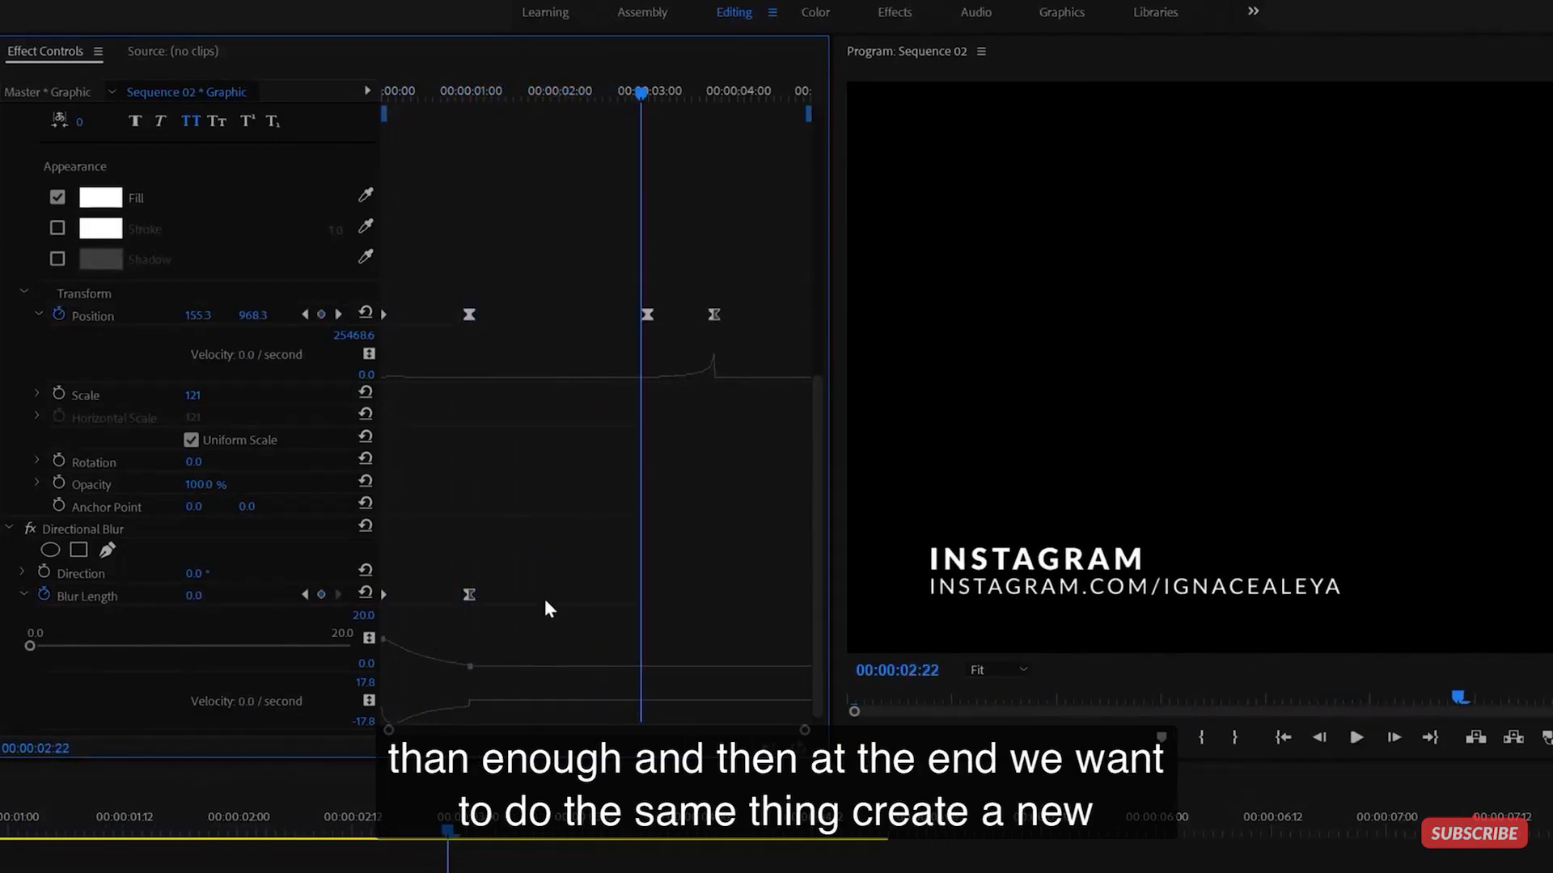
- Add a zero Blur Length keyframe at 3s and Blur Length 10 at the exit, easing the curve
key("space")
left_click(322, 595)
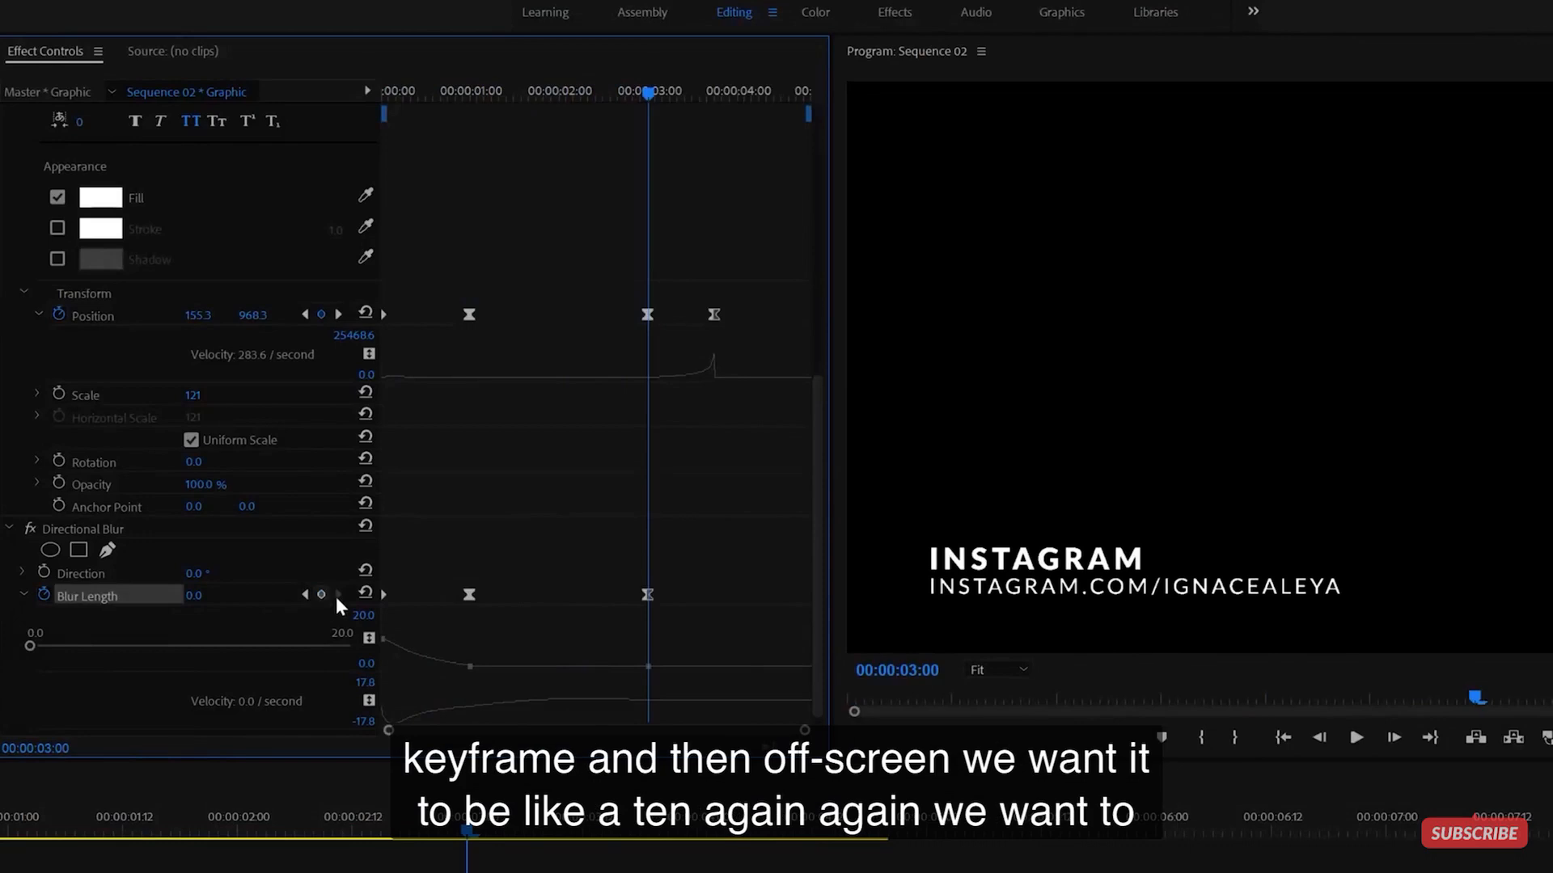
left_click_drag(718, 91, 715, 91)
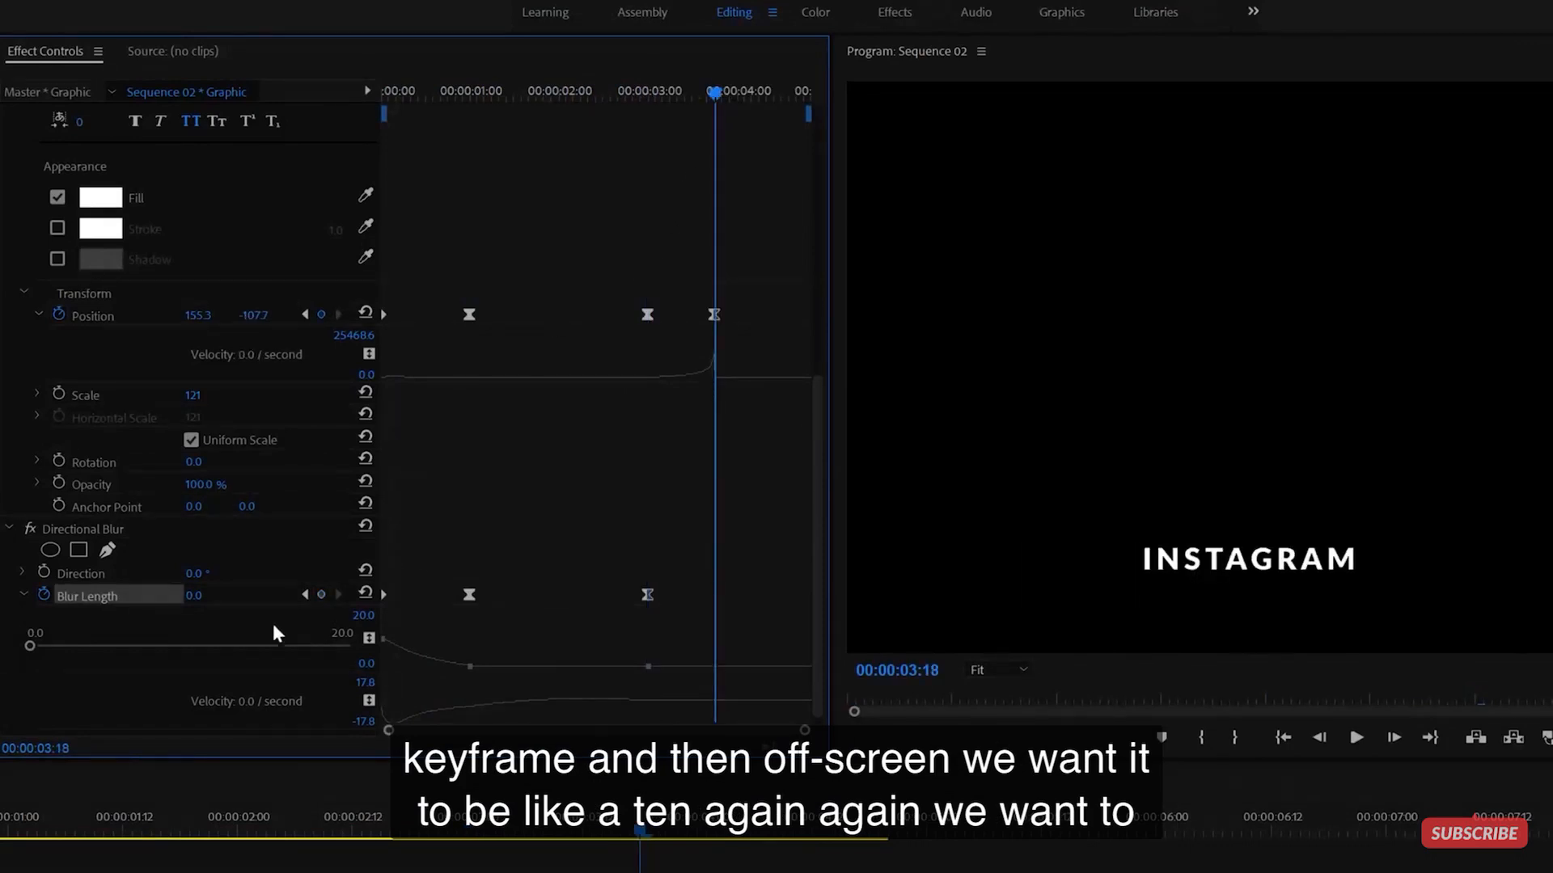
left_click(197, 599)
type("10")
key("Return")
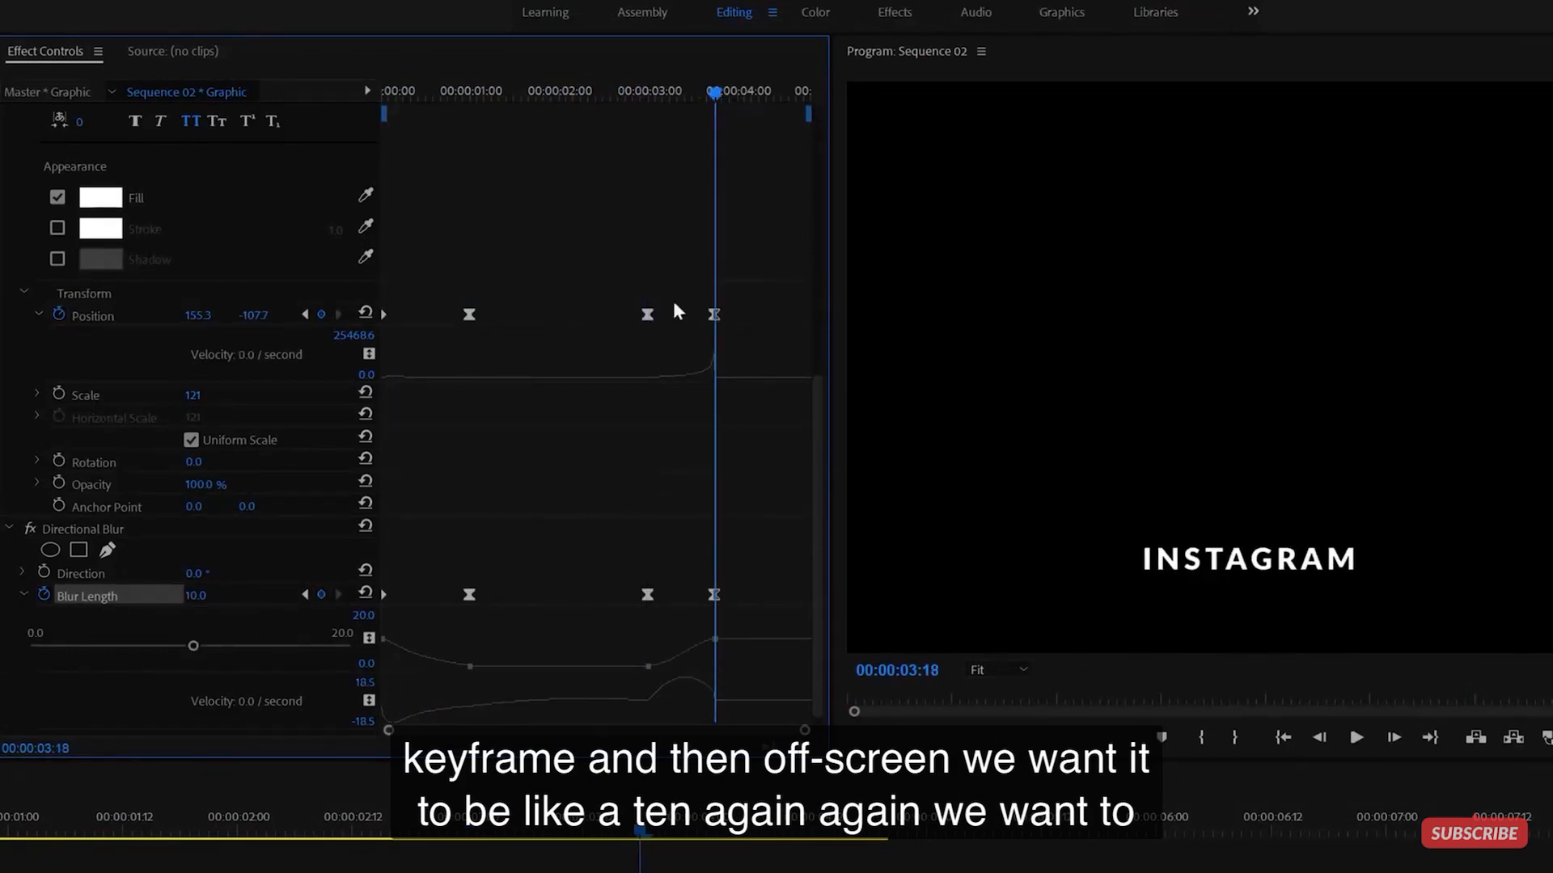
left_click(663, 100)
left_click(648, 666)
left_click_drag(664, 668, 680, 663)
left_click(630, 94)
key("space")
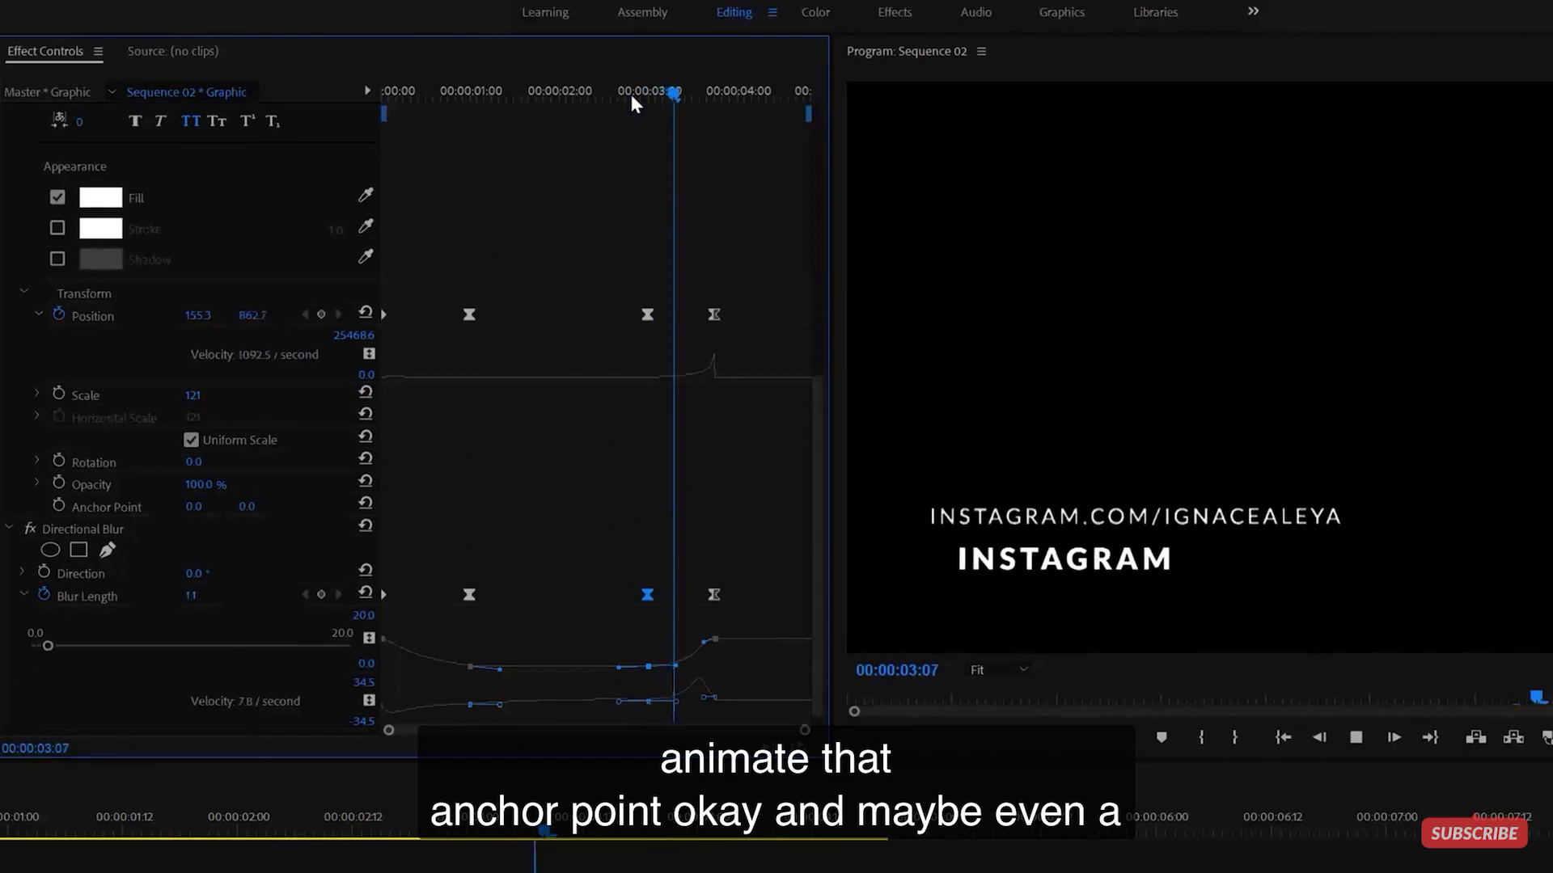
- Raise the final Blur Length keyframe to 25 and play back the exit
left_click_drag(707, 92, 715, 95)
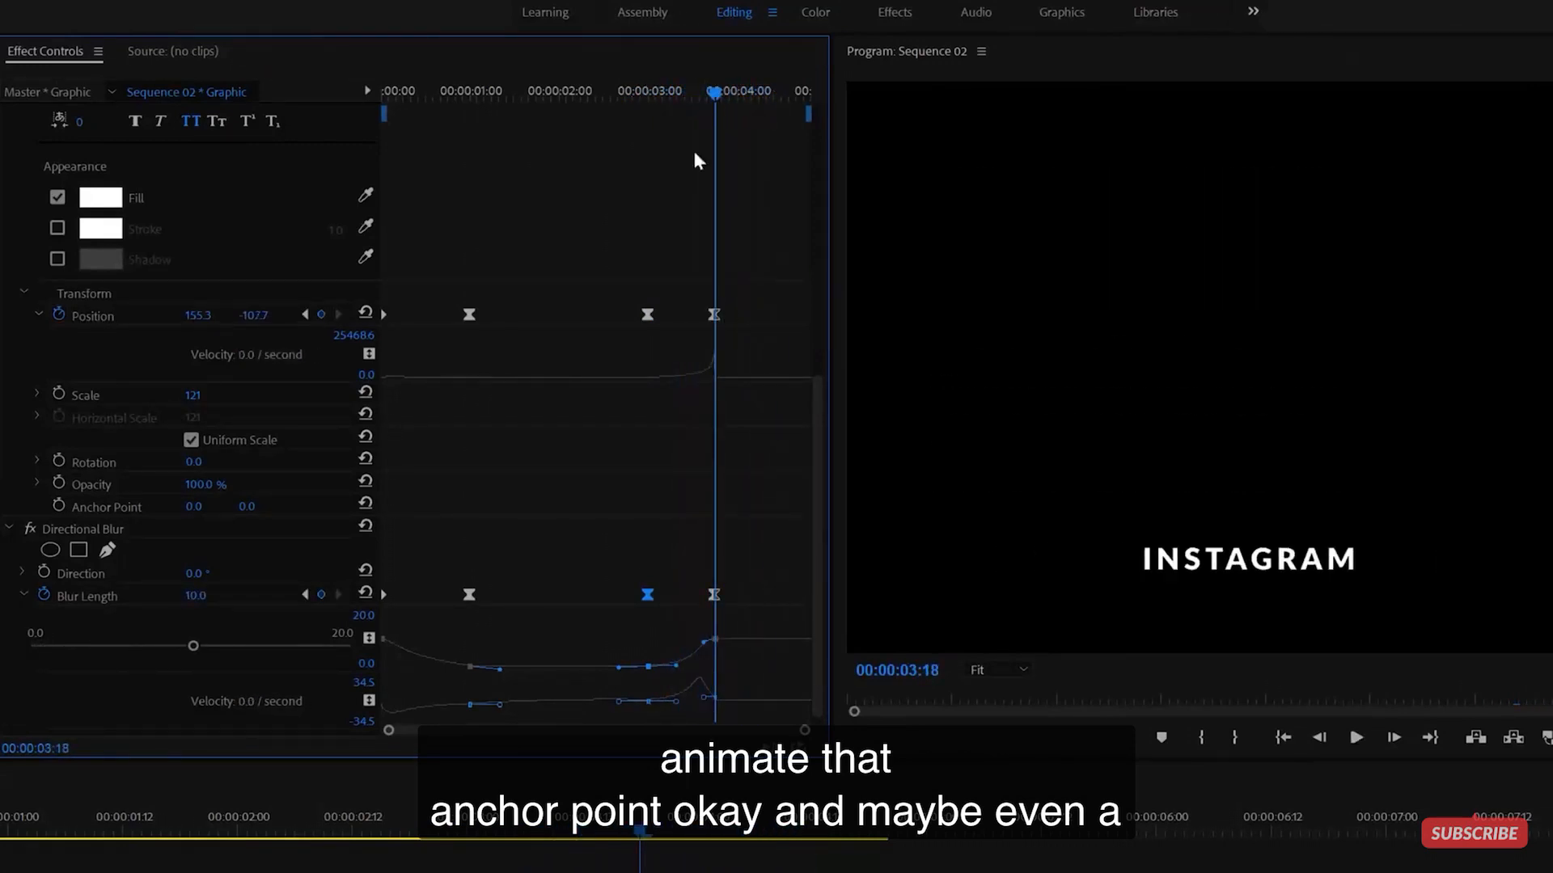
left_click(203, 596)
type("25")
key("Return")
left_click(643, 93)
key("space")
key("space")
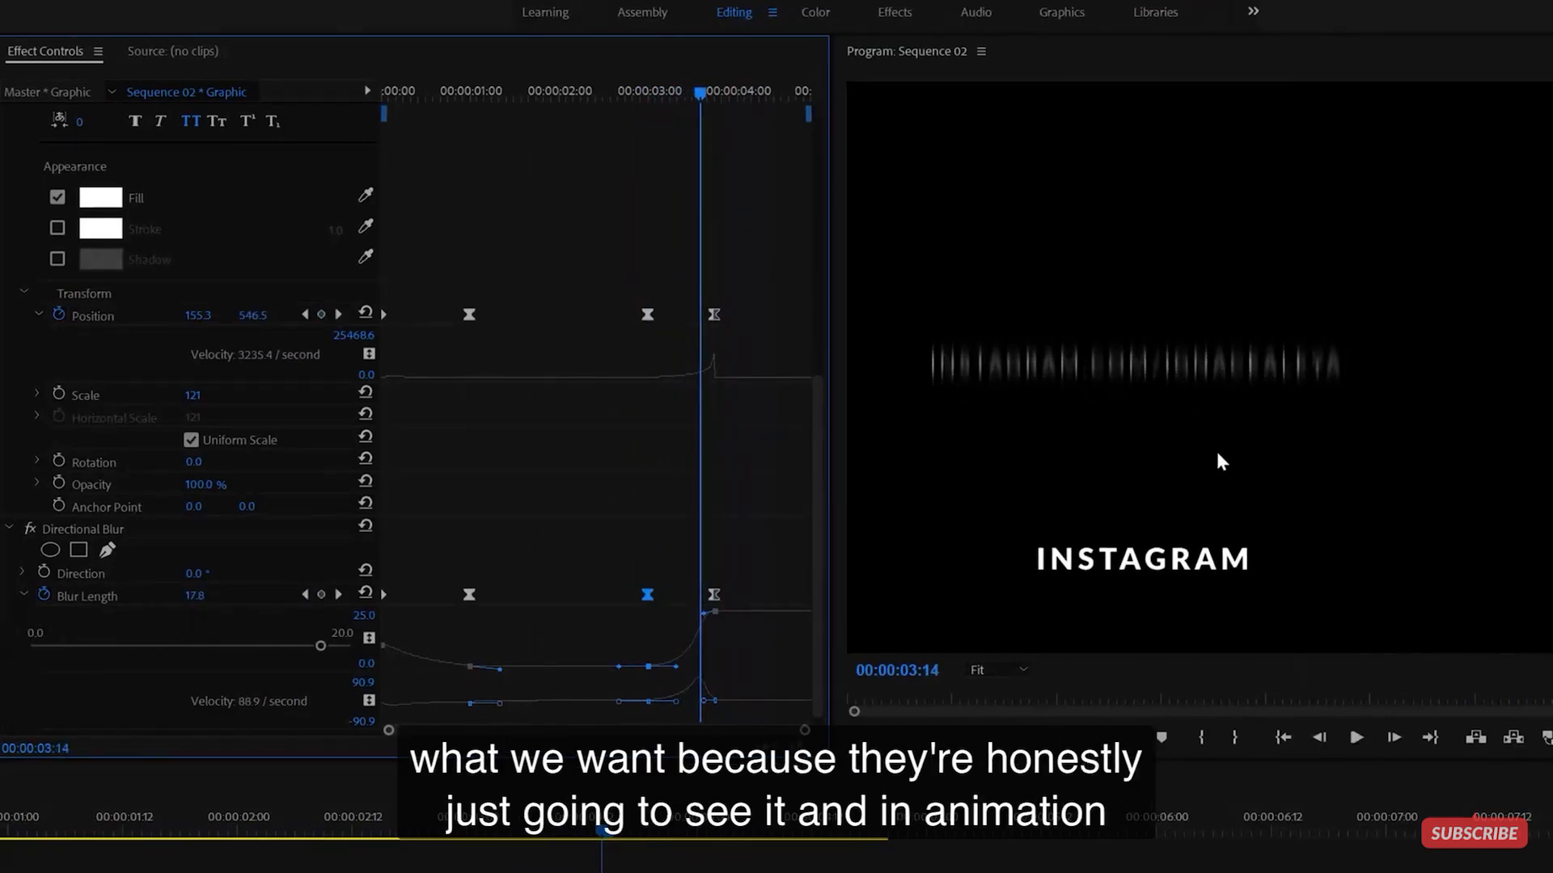
left_click(550, 95)
key("space")
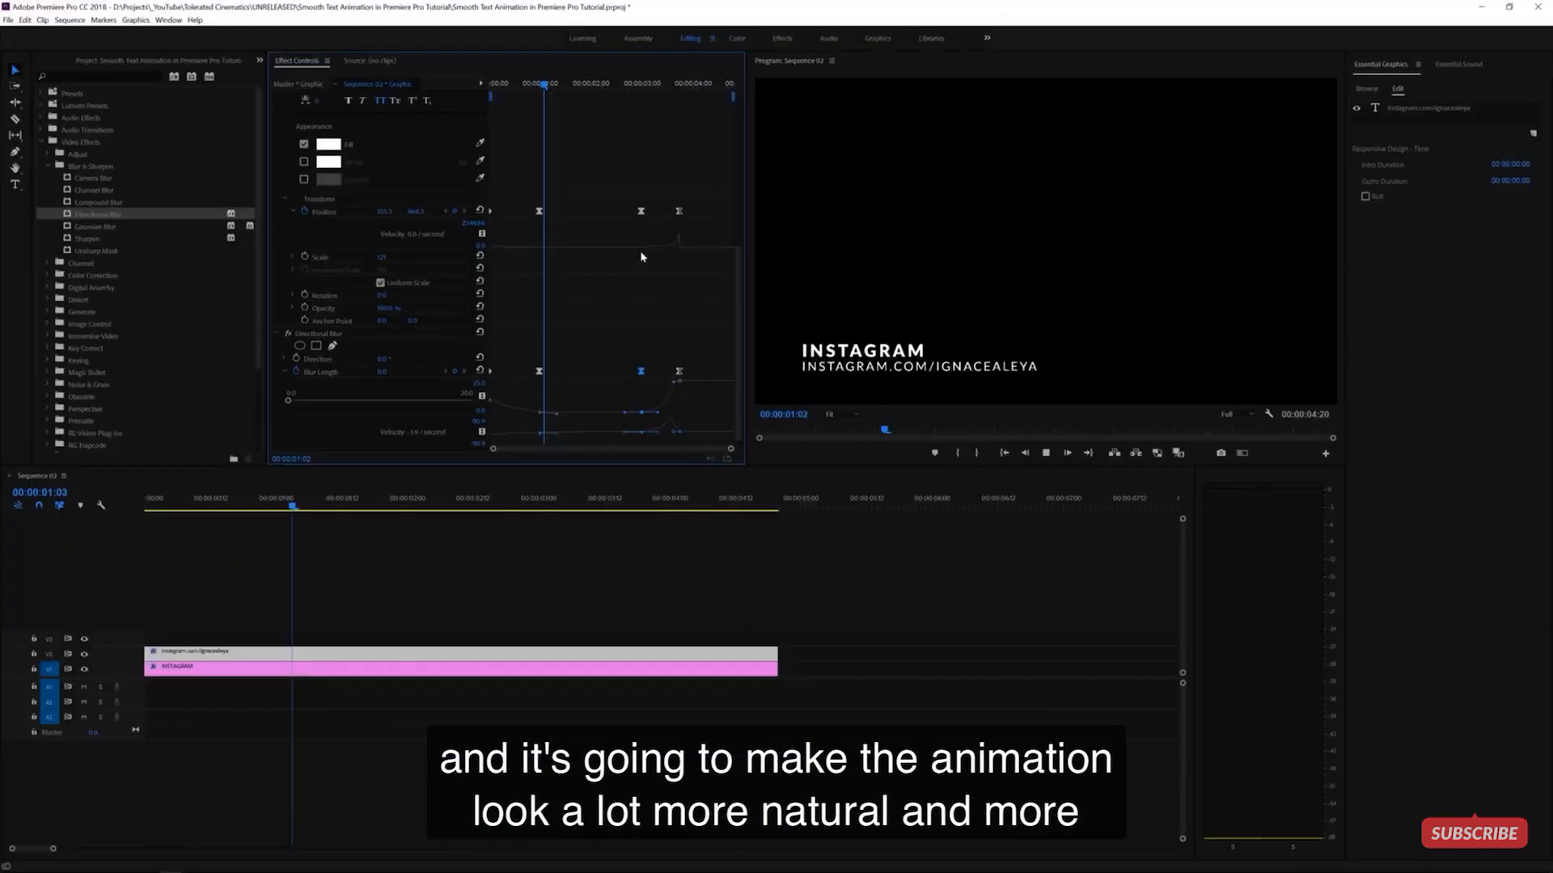
key("space")
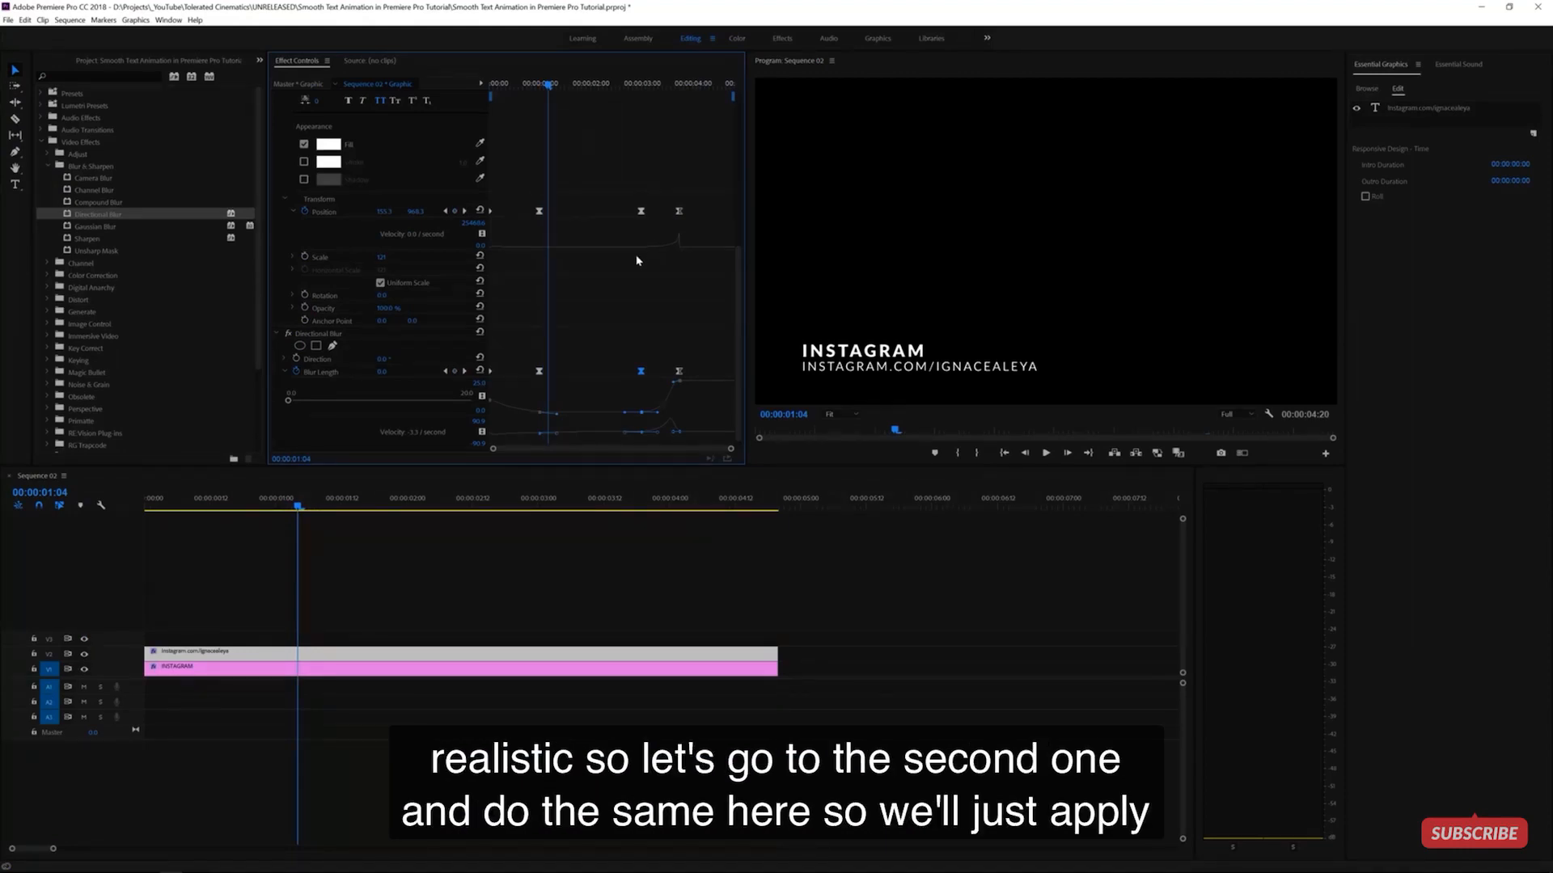
- Apply Directional Blur to INSTAGRAM with Blur Length 0 keyframes at 1:00 and 3:00, Direction 90°
left_click(228, 670)
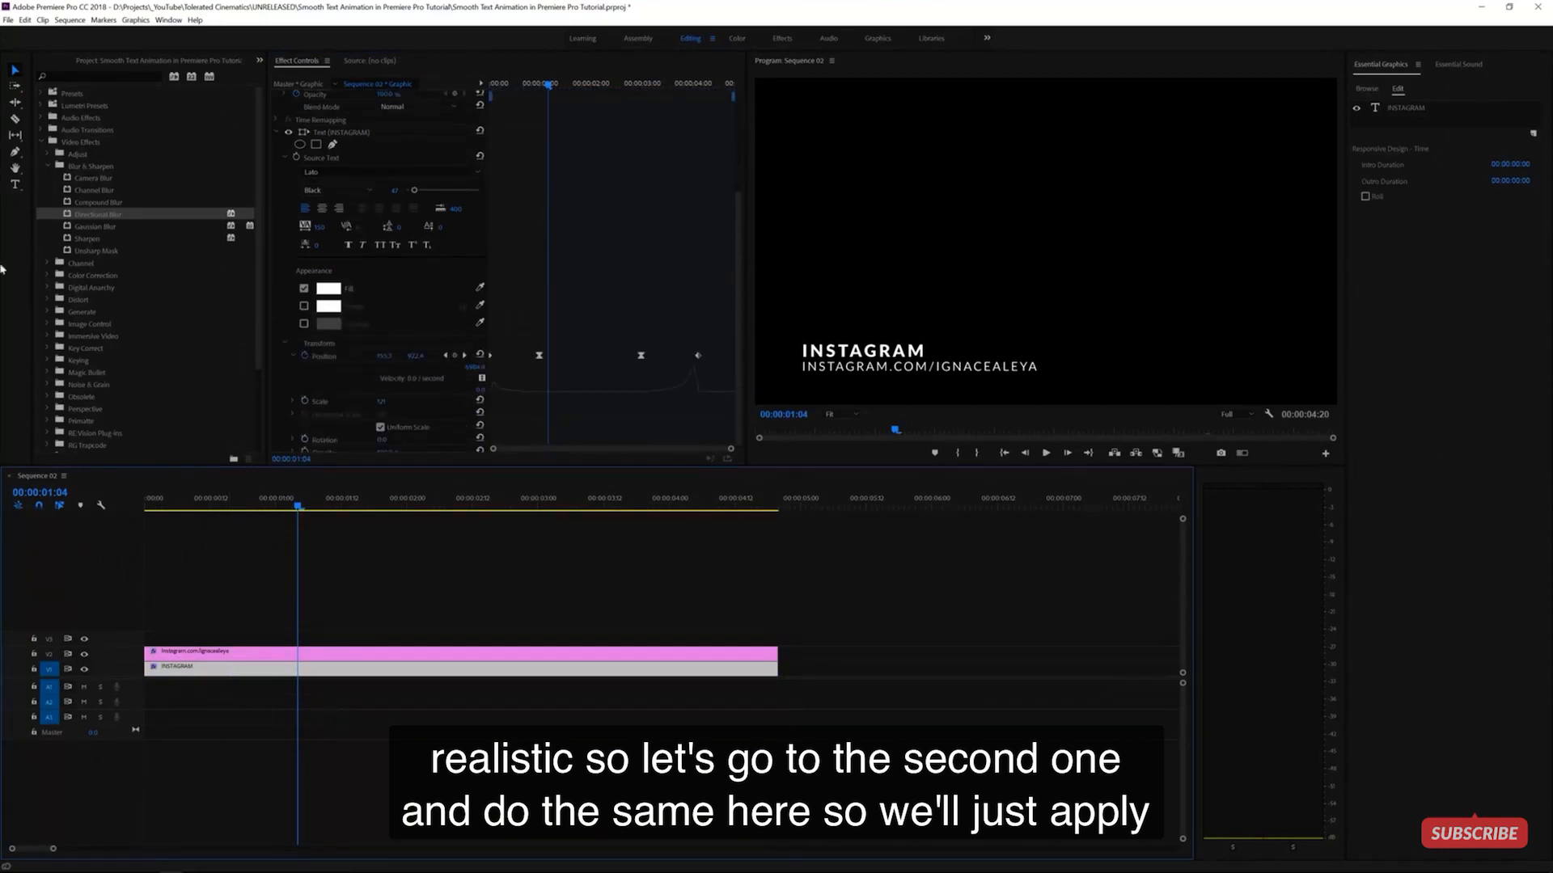
left_click_drag(104, 228, 228, 671)
left_click(541, 85)
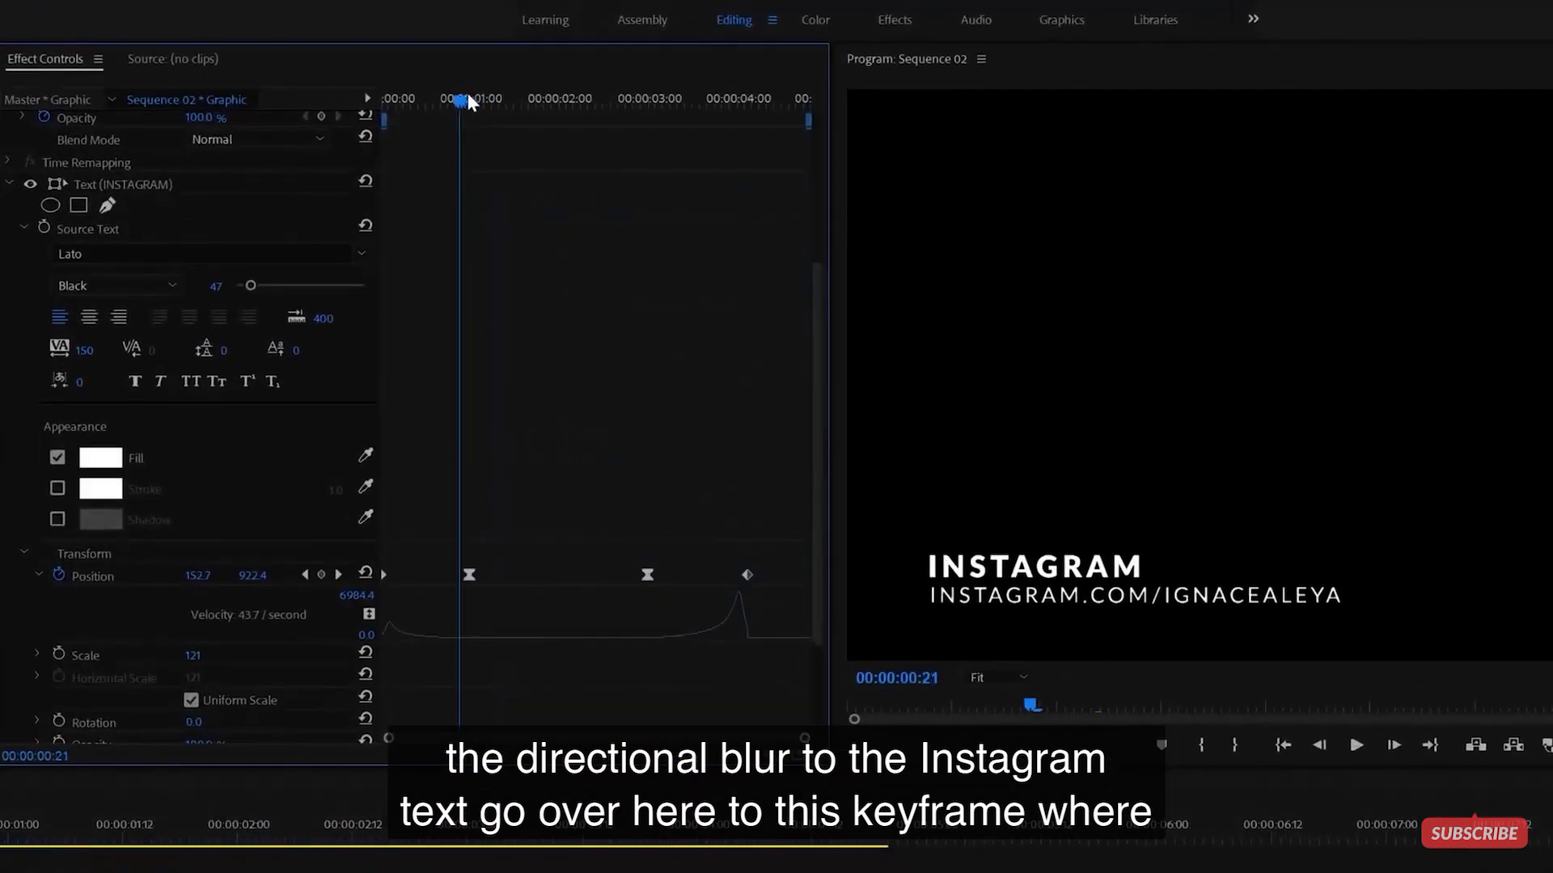
left_click_drag(473, 100, 477, 100)
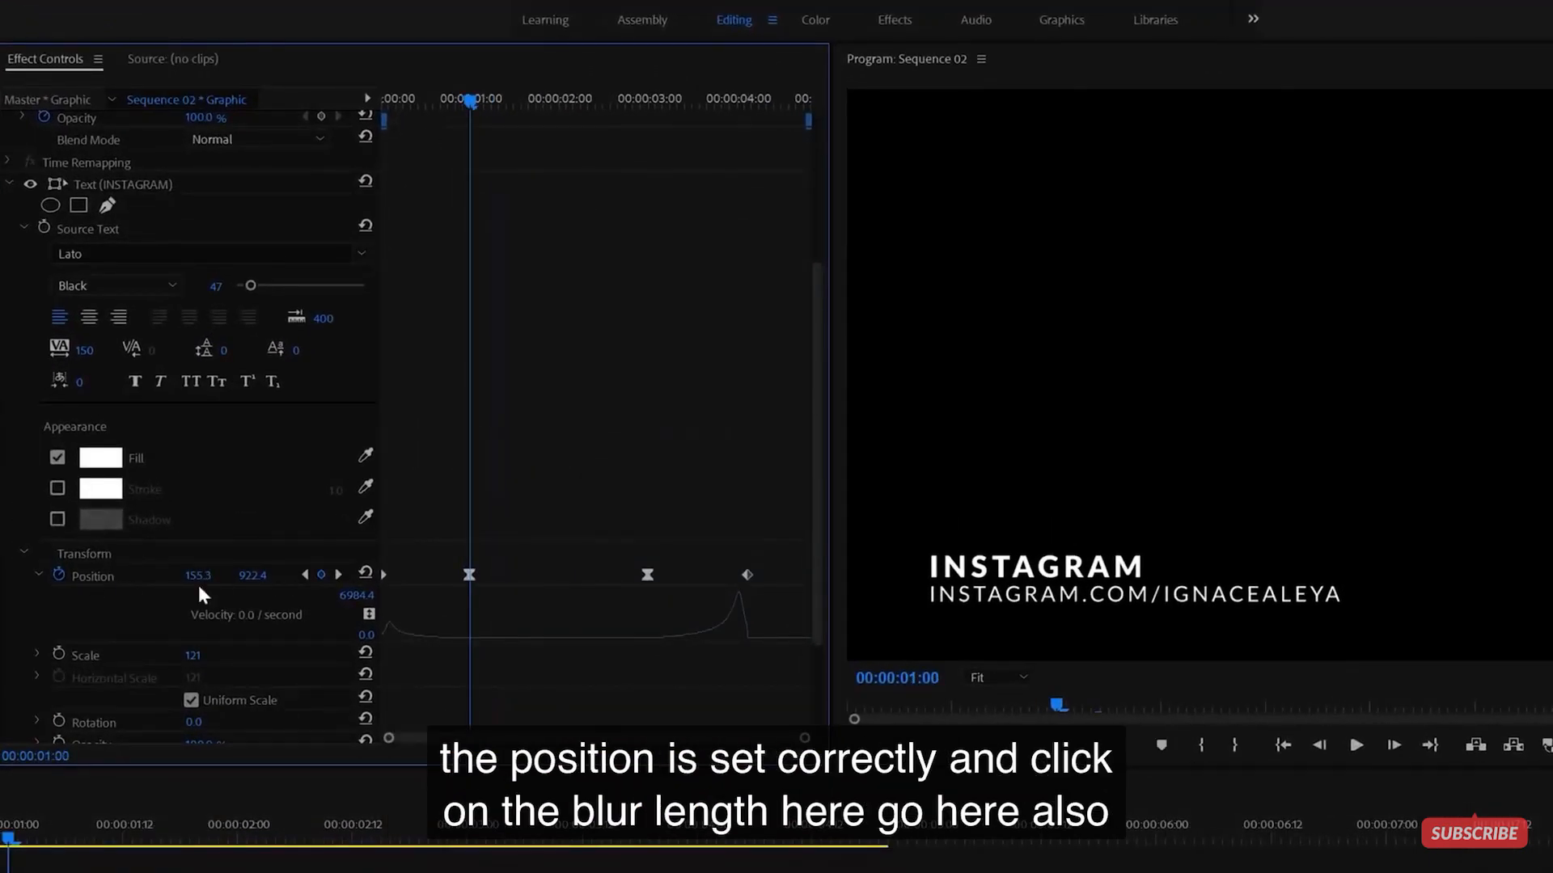
scroll(520, 576, "down", 3)
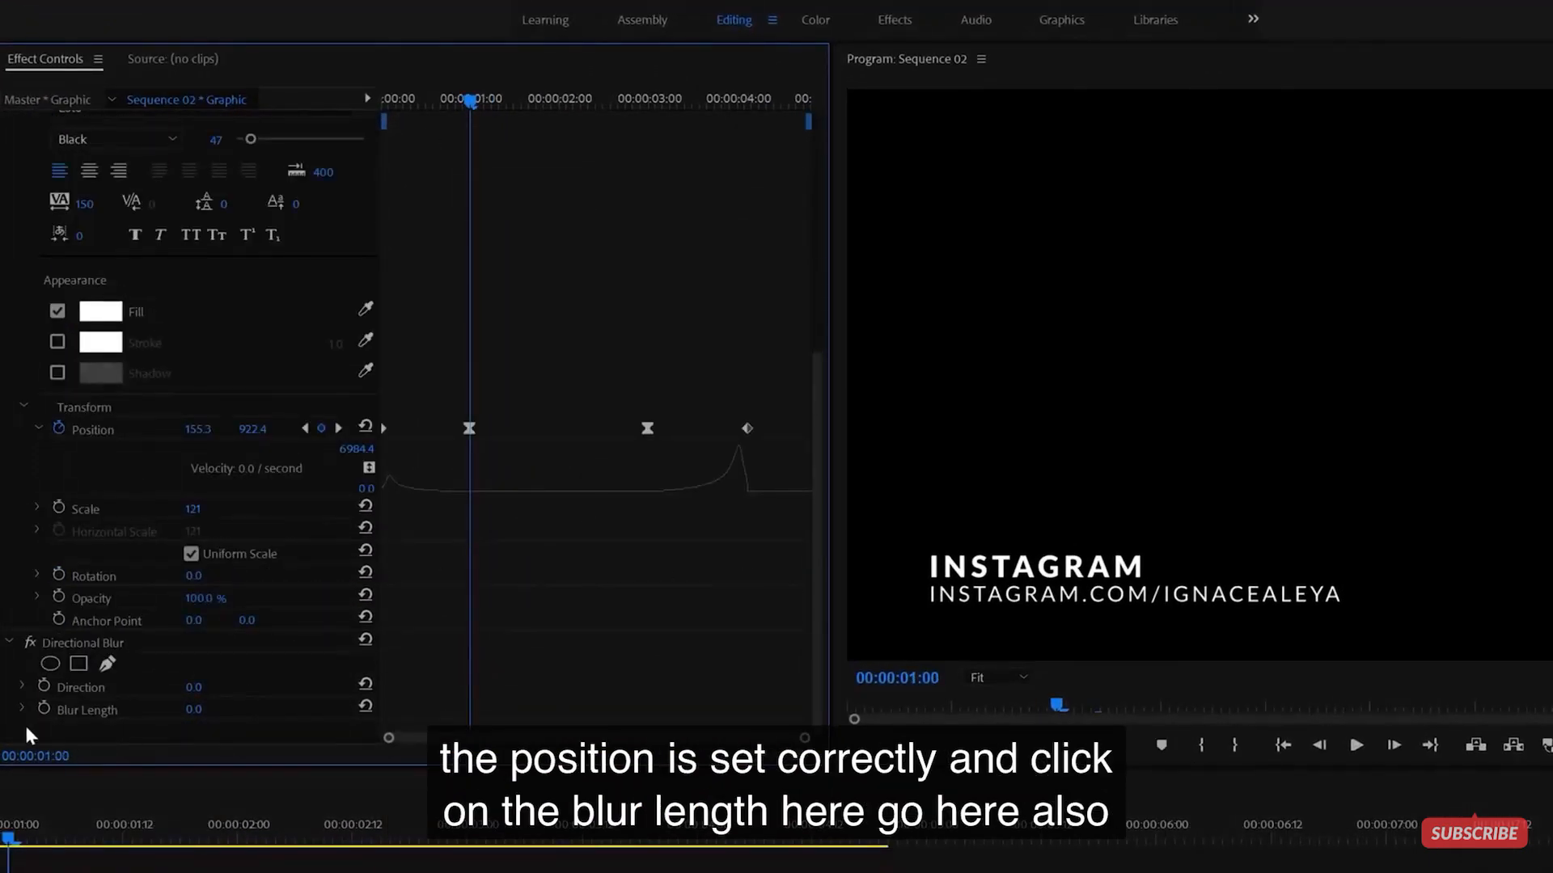
left_click(43, 710)
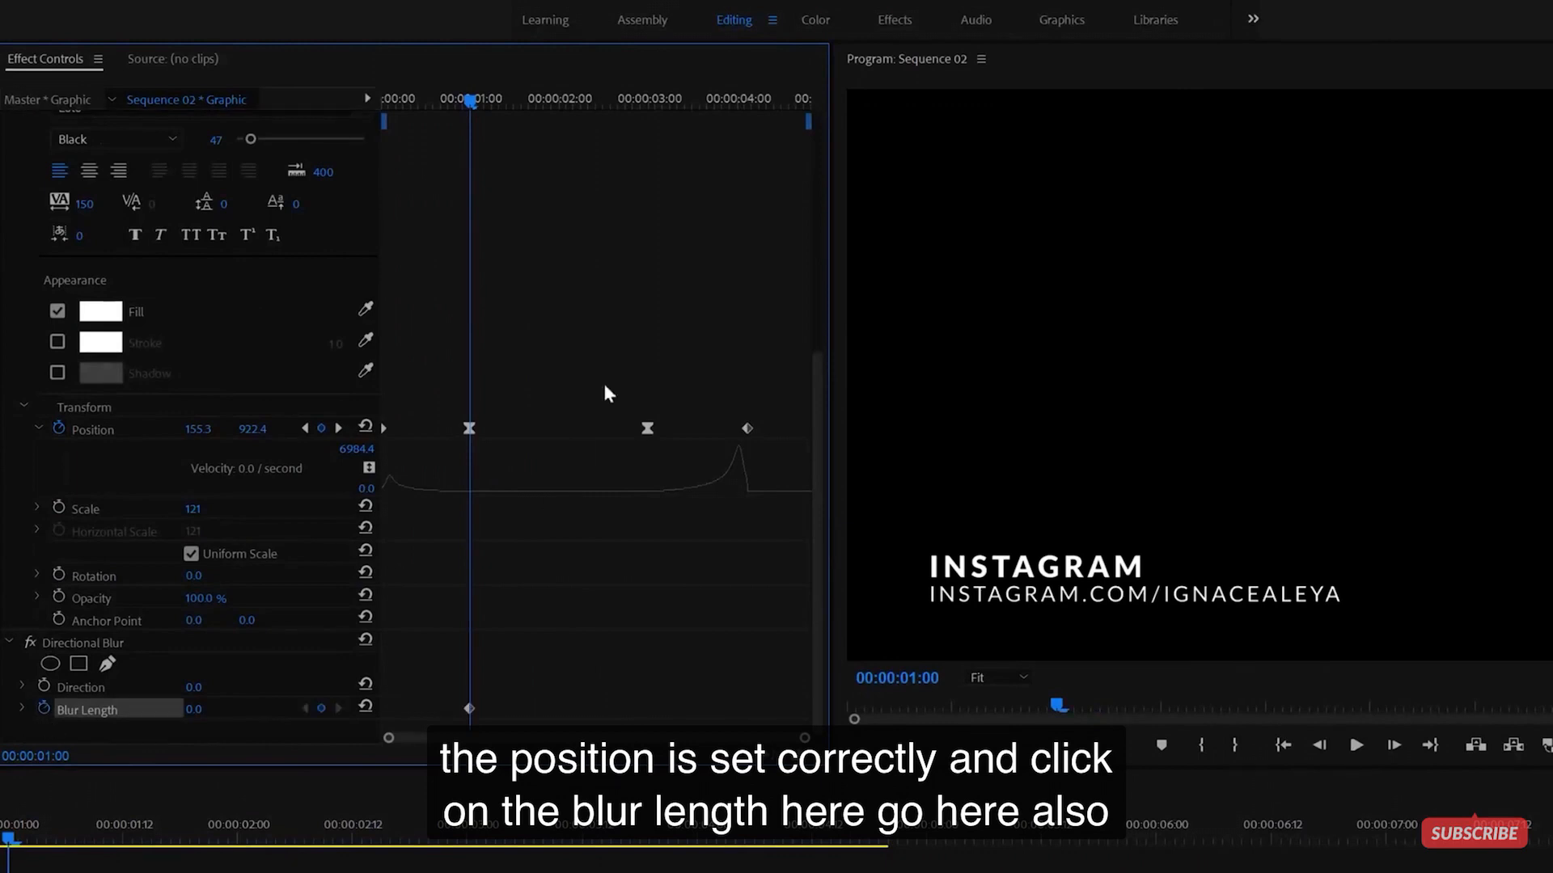
left_click(652, 97)
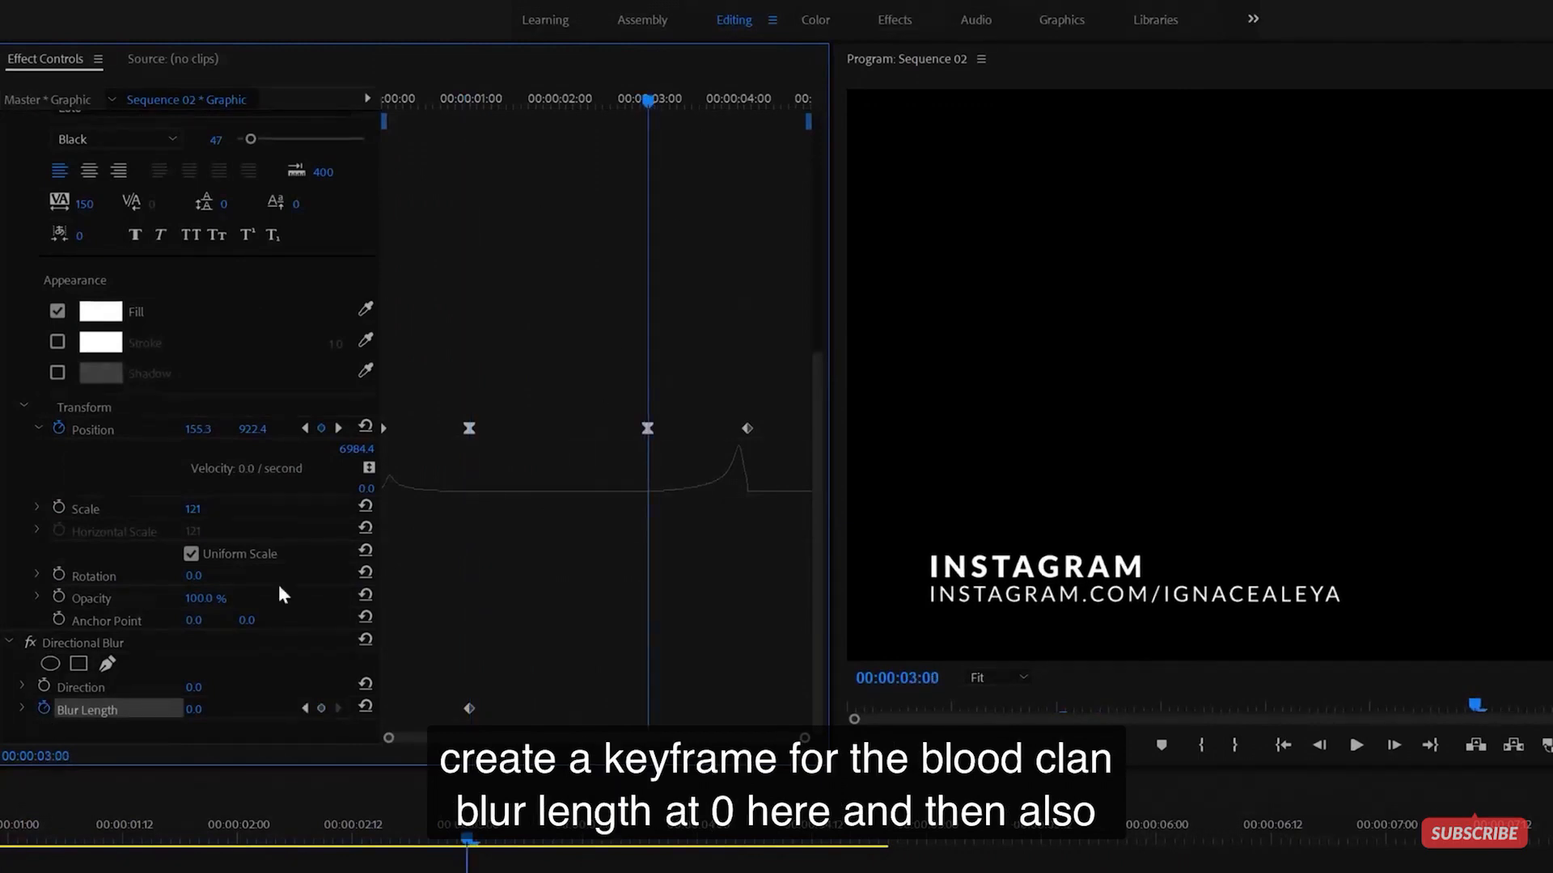
left_click(322, 710)
left_click(192, 689)
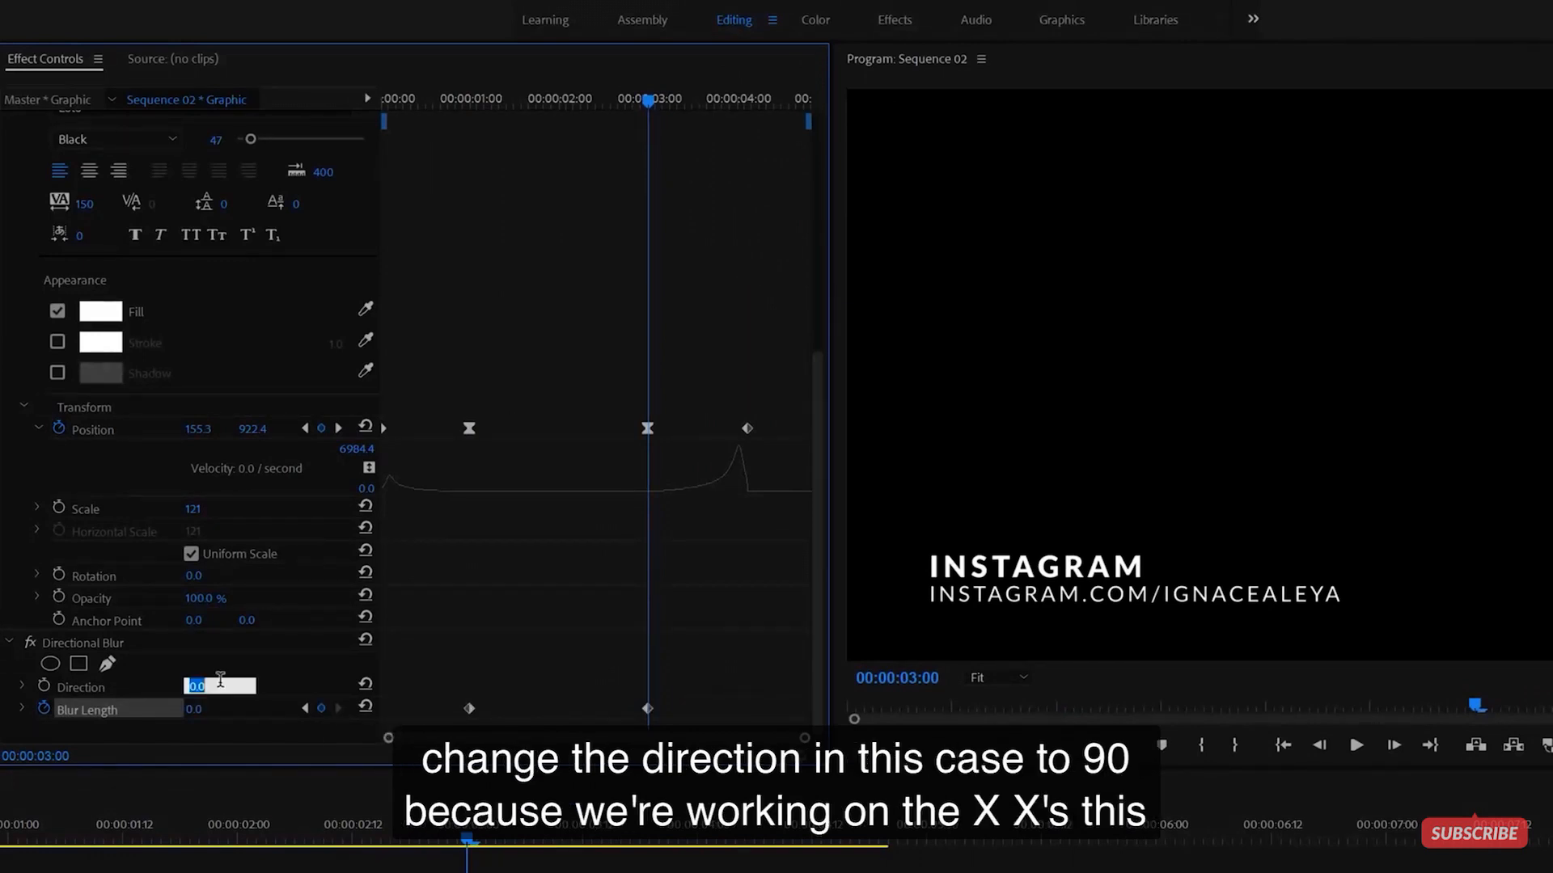
type("90")
key("Return")
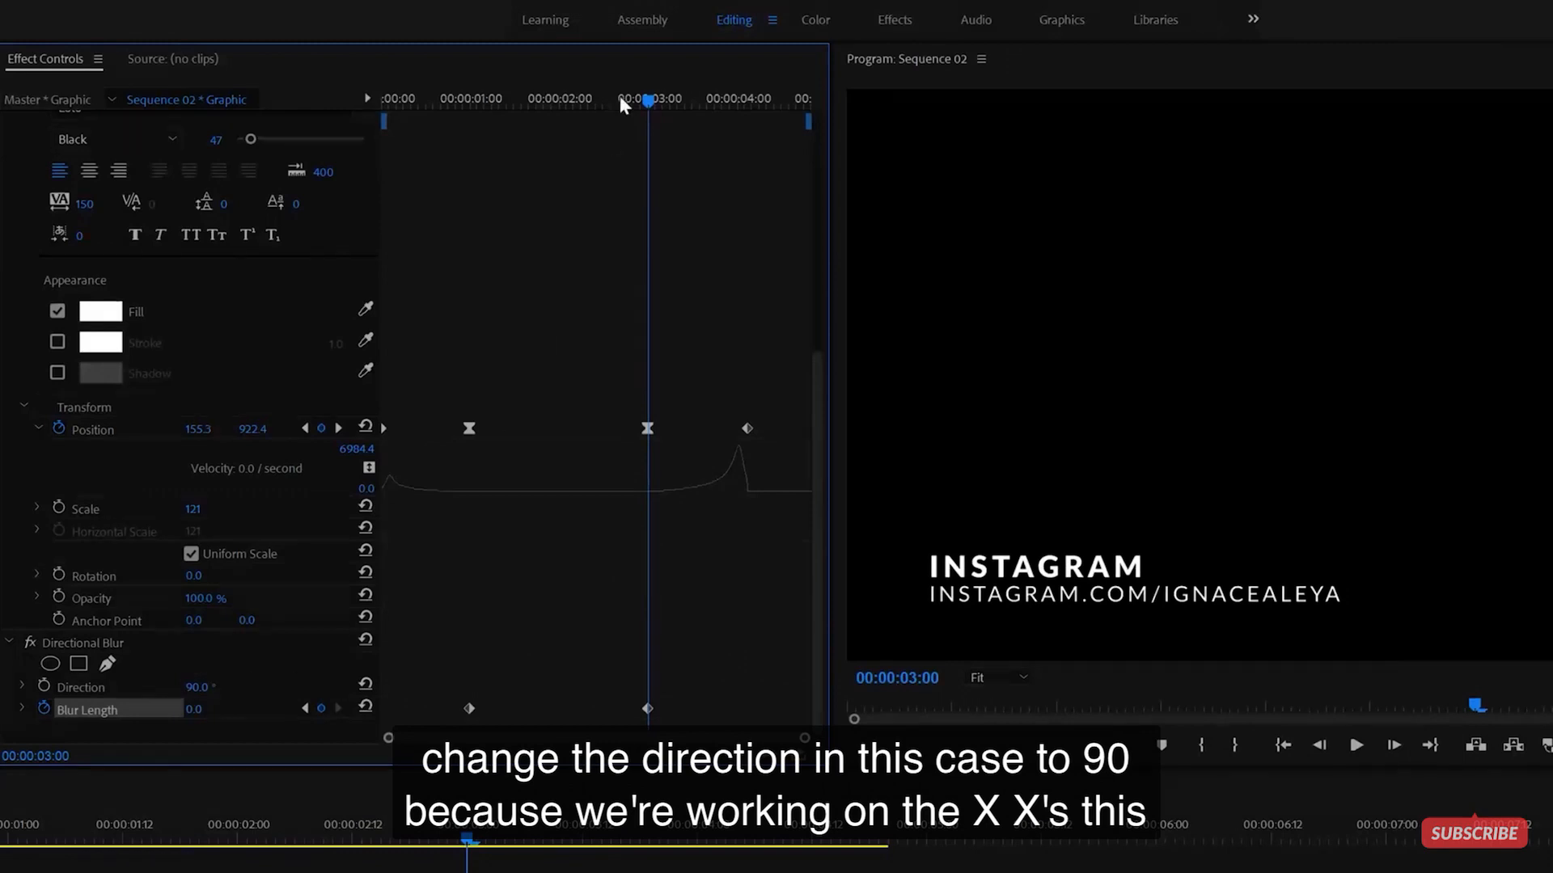
- Set Blur Length 25 at the exit keyframe and make the middle blur keyframes Continuous Bezier
left_click_drag(496, 103, 153, 134)
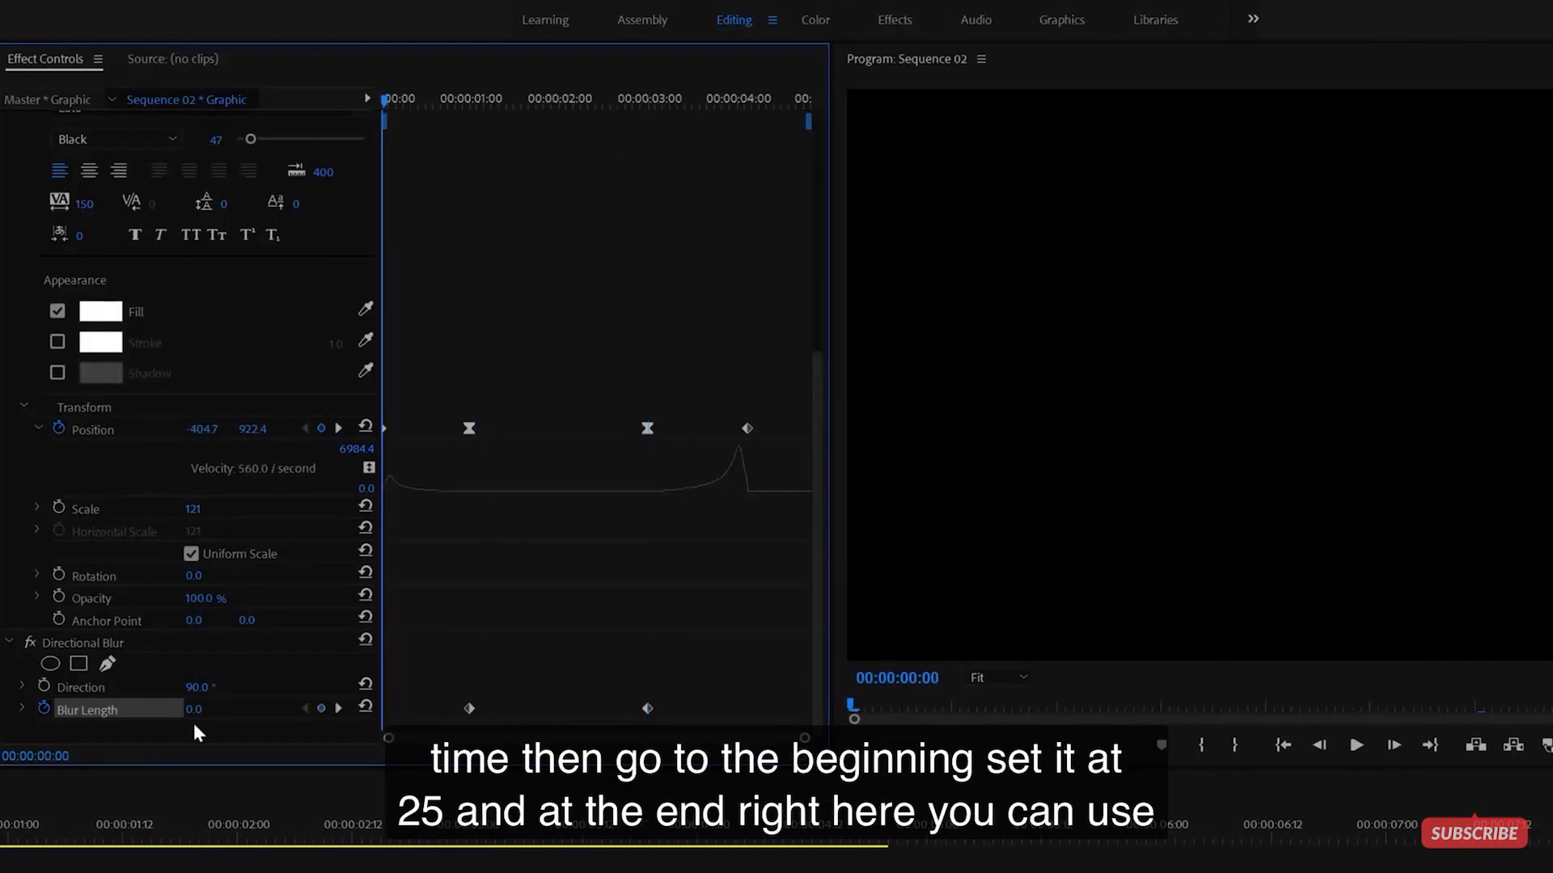
left_click_drag(733, 100, 749, 113)
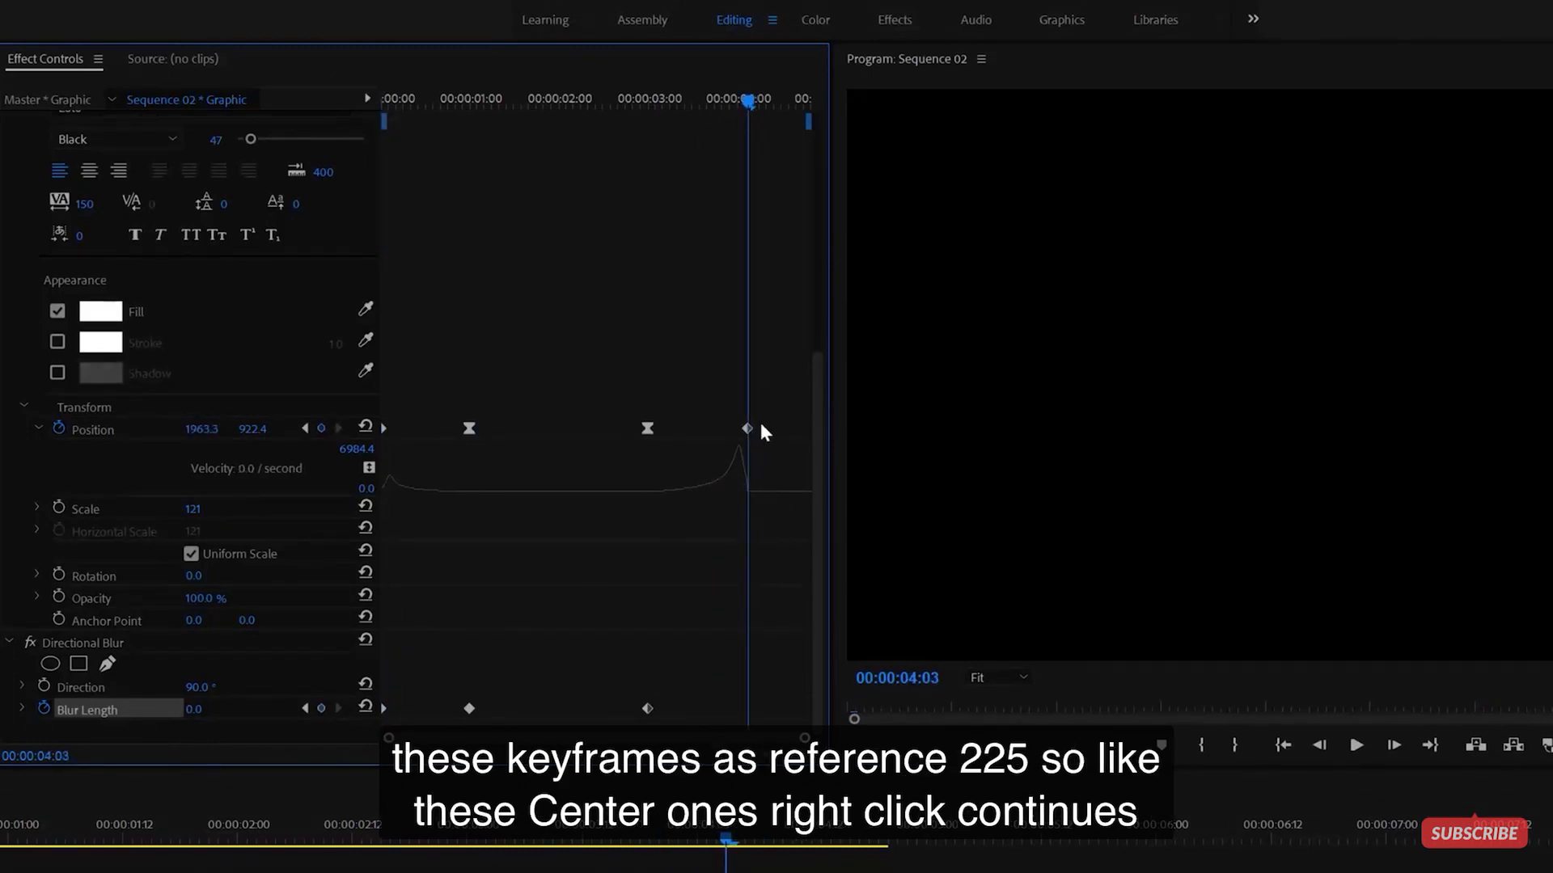
left_click(224, 711)
type("25")
key("Return")
left_click_drag(671, 724, 437, 678)
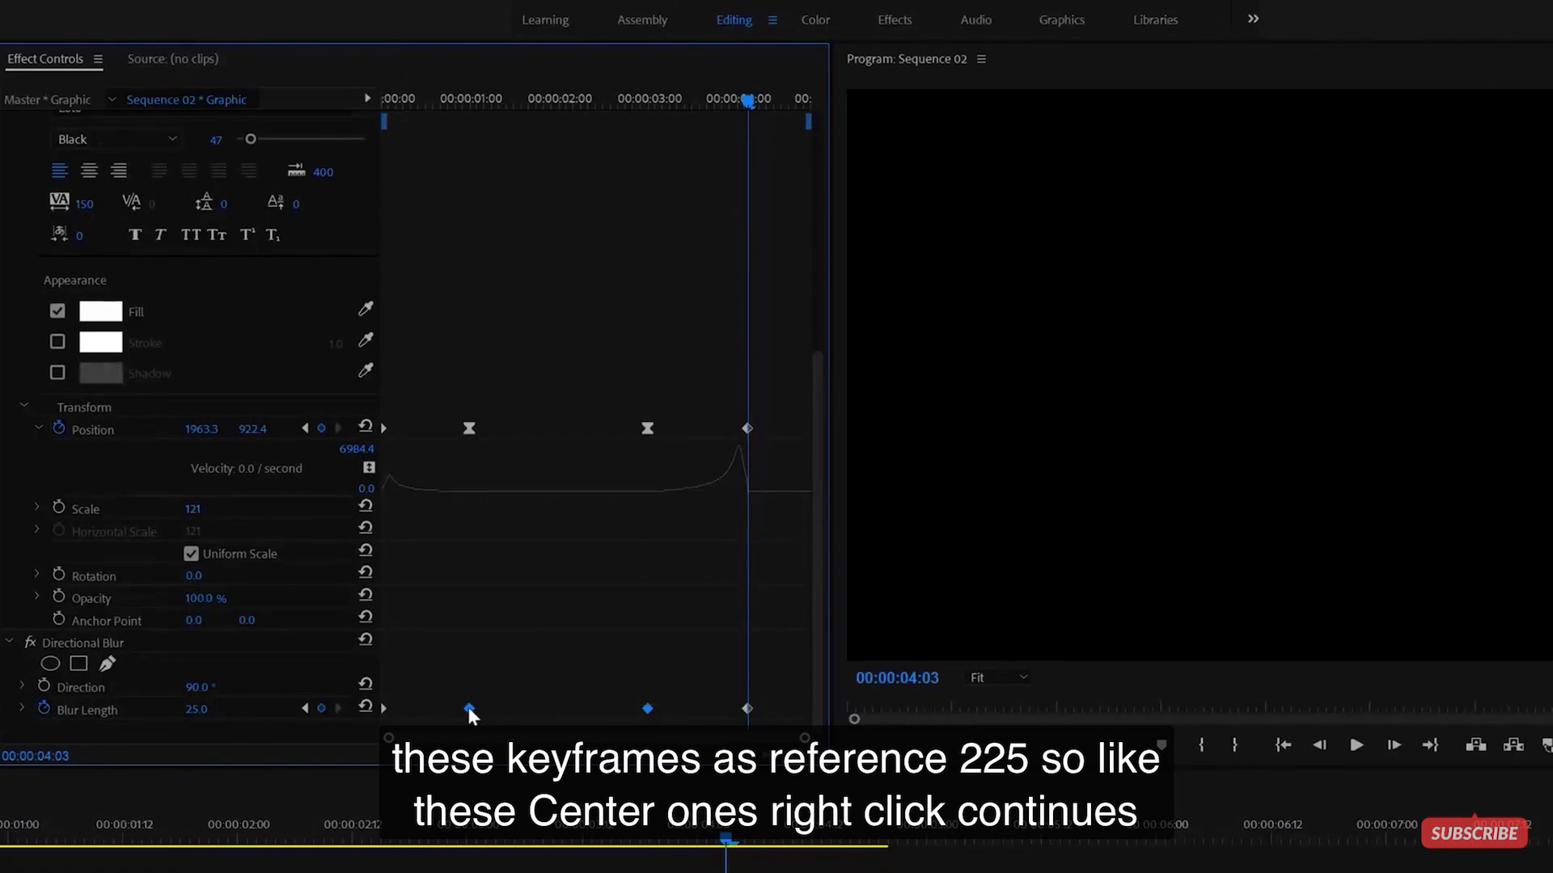
right_click(467, 707)
left_click(540, 872)
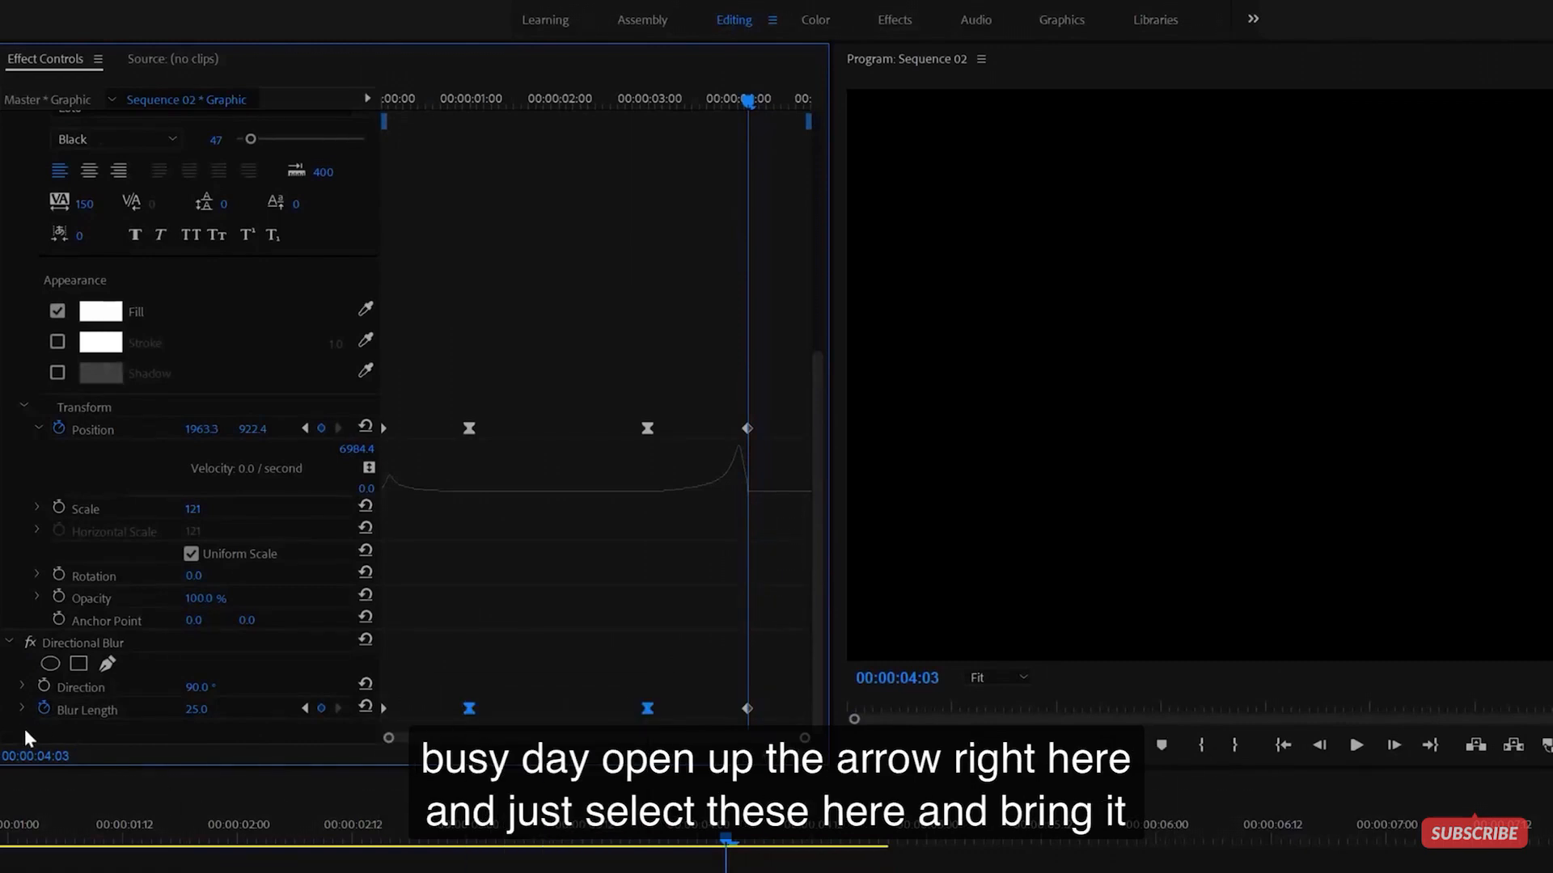
left_click(21, 706)
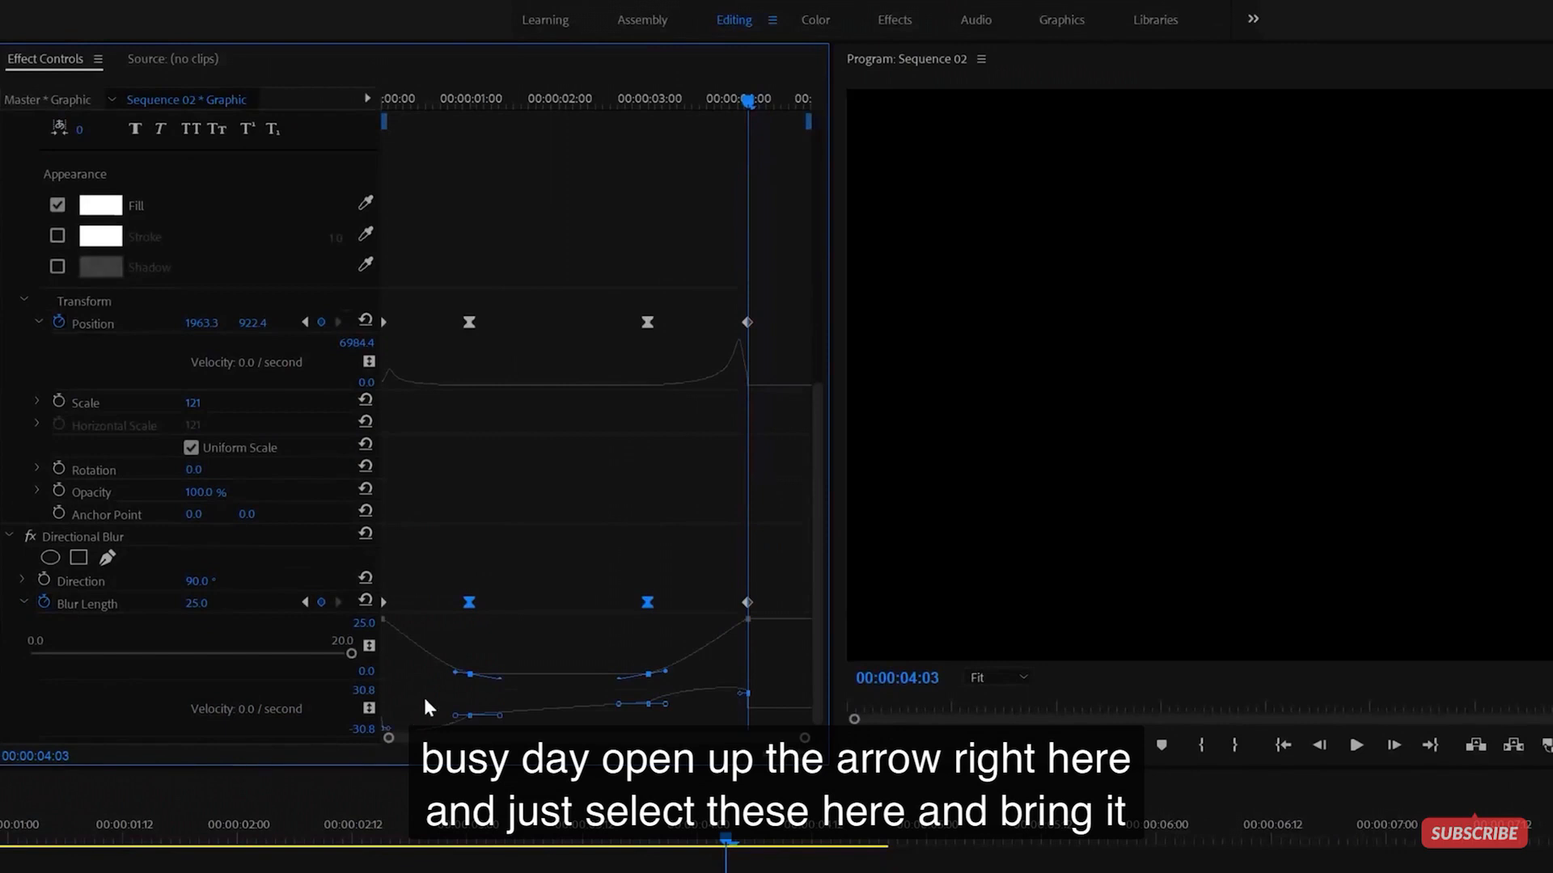
- Reshape the Blur Length easing curves around the two middle keyframes, flattening the curve between them
left_click(468, 670)
left_click(475, 708)
left_click(471, 716)
scroll(484, 733, "down", 1)
left_click_drag(498, 711, 533, 699)
left_click_drag(613, 639, 707, 760)
left_click_drag(618, 690, 576, 692)
left_click_drag(672, 694, 706, 693)
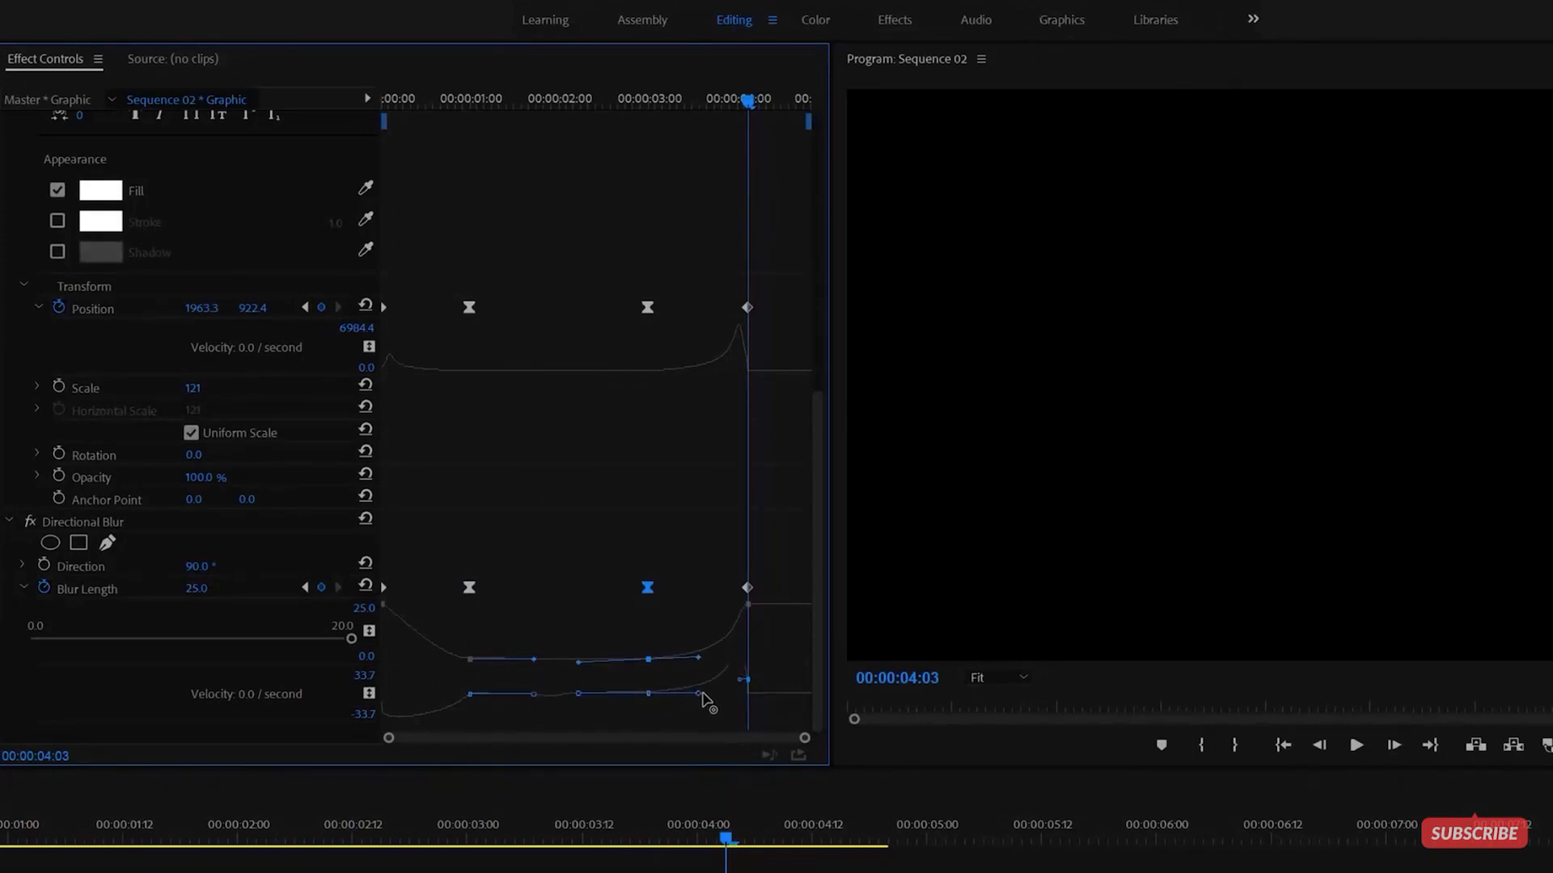
- Set INSTAGRAM's Blur Length to 10 and play back the animation
left_click(386, 363)
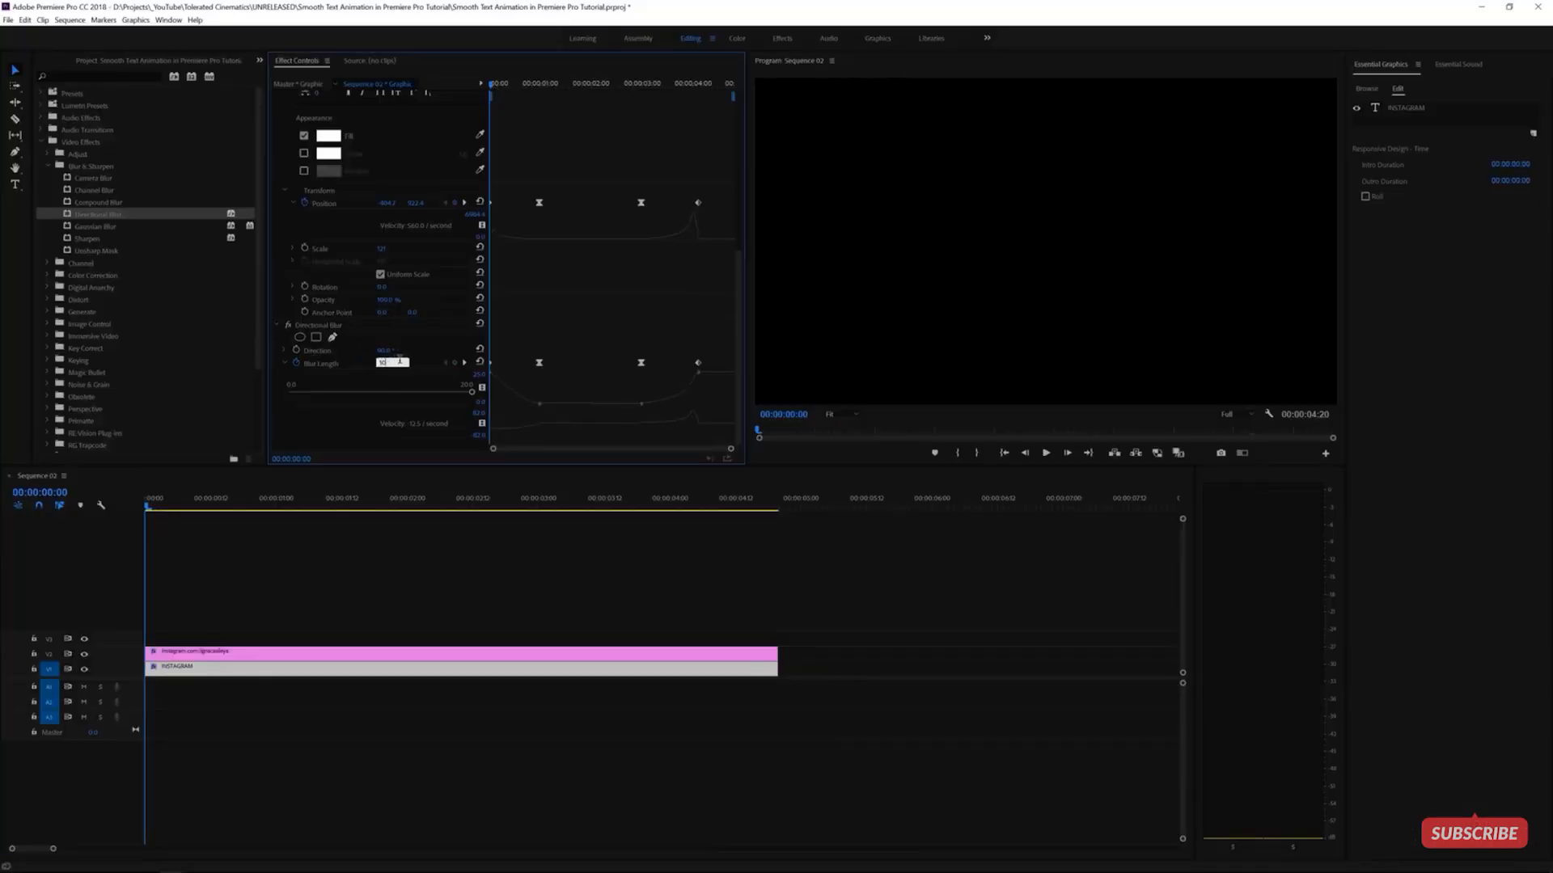
type("10")
key("Return")
key("space")
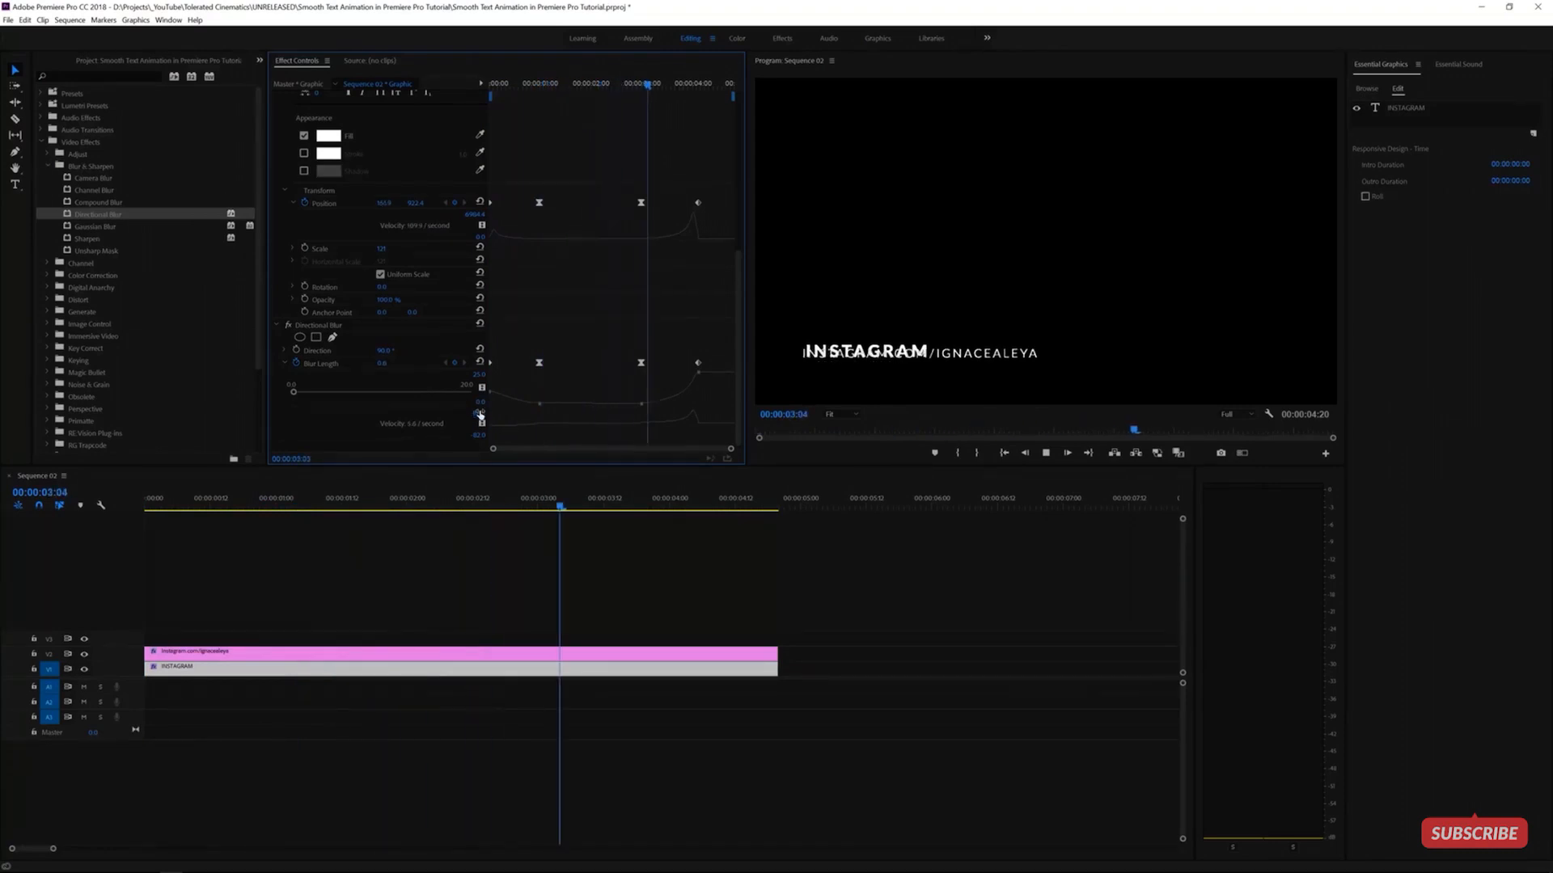
- Replay the animation from the start and park the playhead at 4:03, the end of the exit
left_click(629, 83)
left_click_drag(624, 83, 222, 83)
key("space")
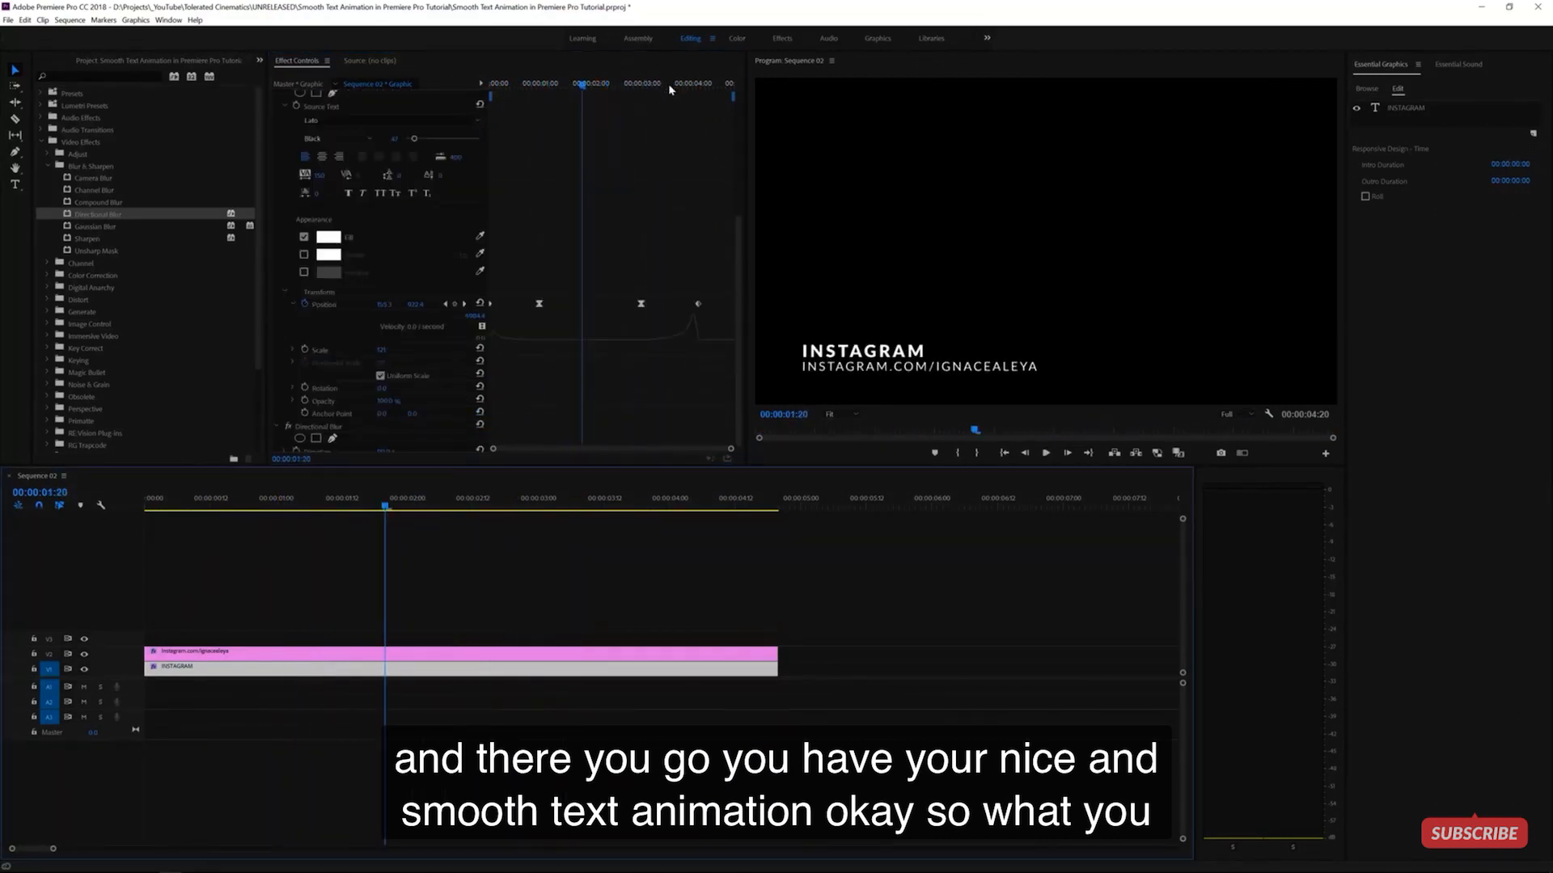
left_click_drag(671, 84, 700, 108)
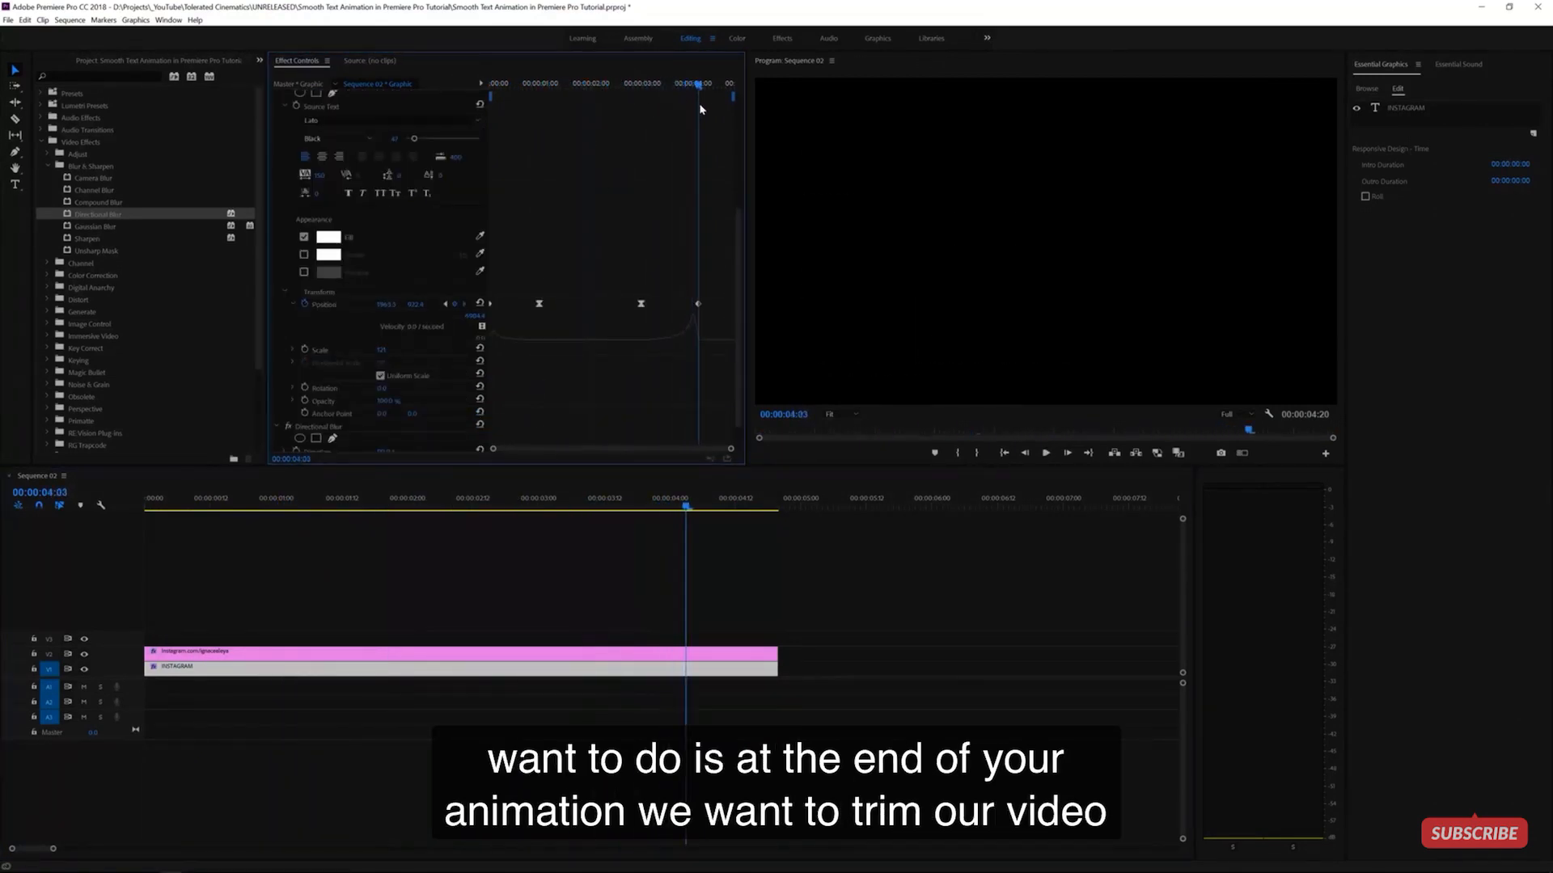
- Trim the INSTAGRAM clip to end at 4:03, with intro and outro zones covering its keyframes
left_click_drag(771, 674, 685, 668)
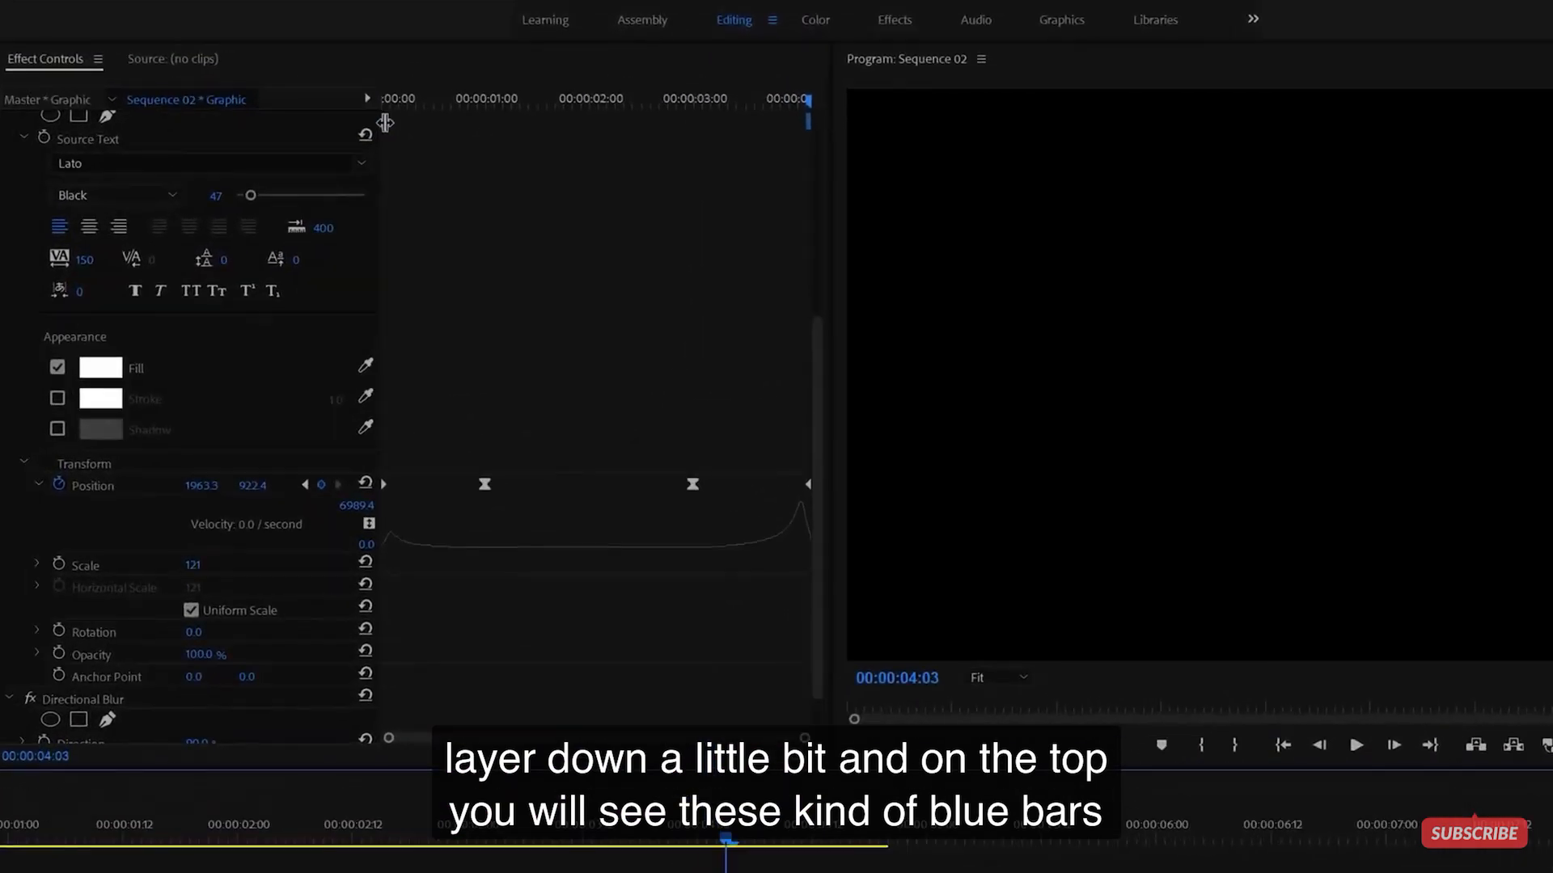
left_click_drag(387, 122, 510, 122)
left_click_drag(806, 126, 680, 127)
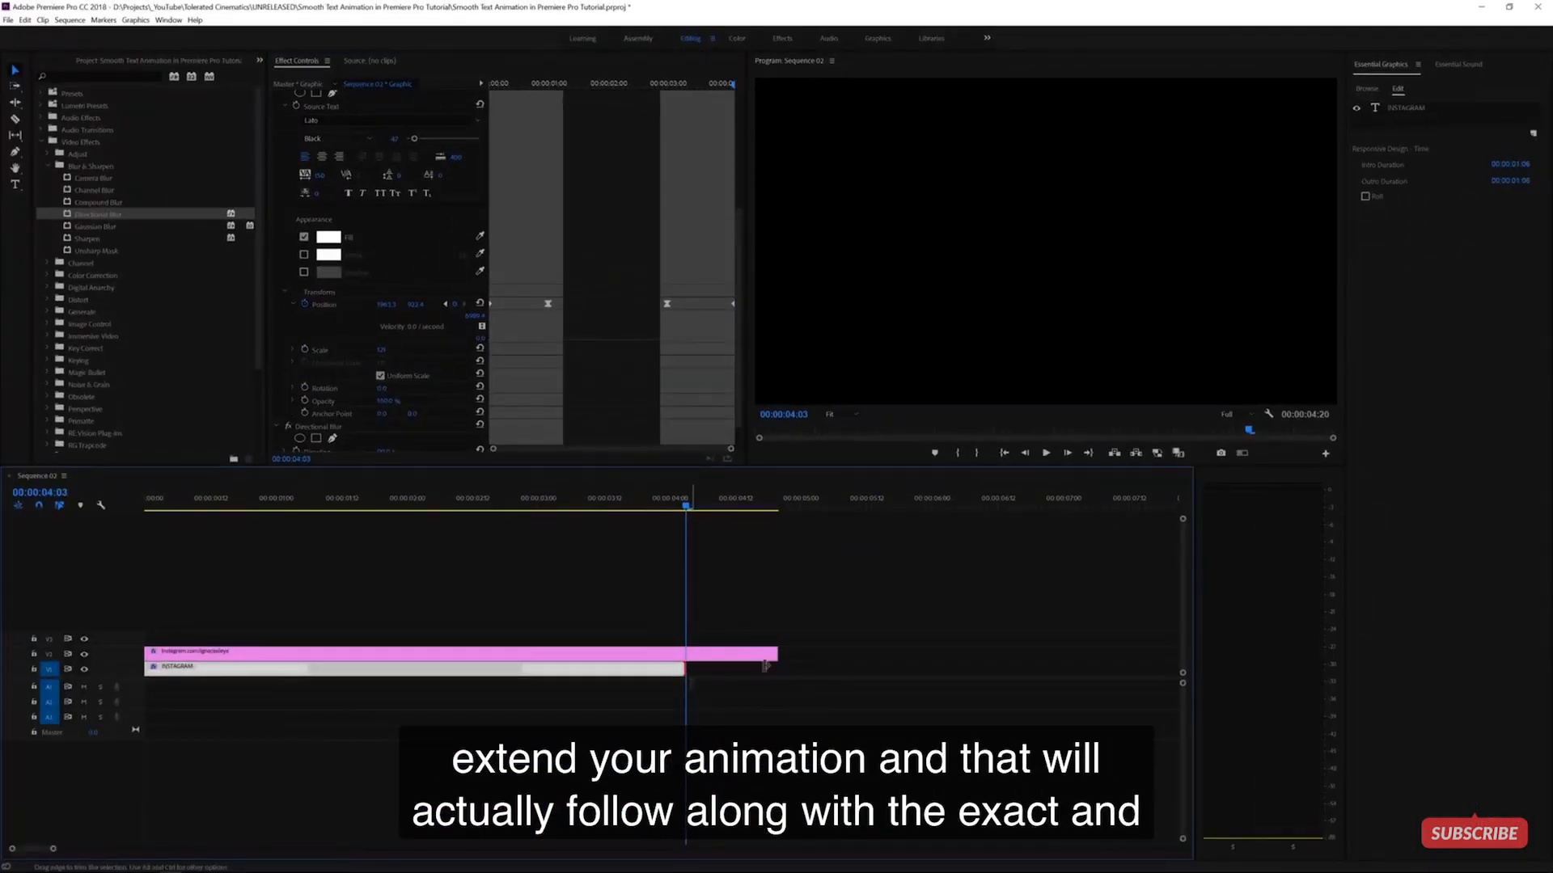
- Lengthen the INSTAGRAM clip past the URL clip and preview it from the sequence start
left_click_drag(765, 666, 838, 668)
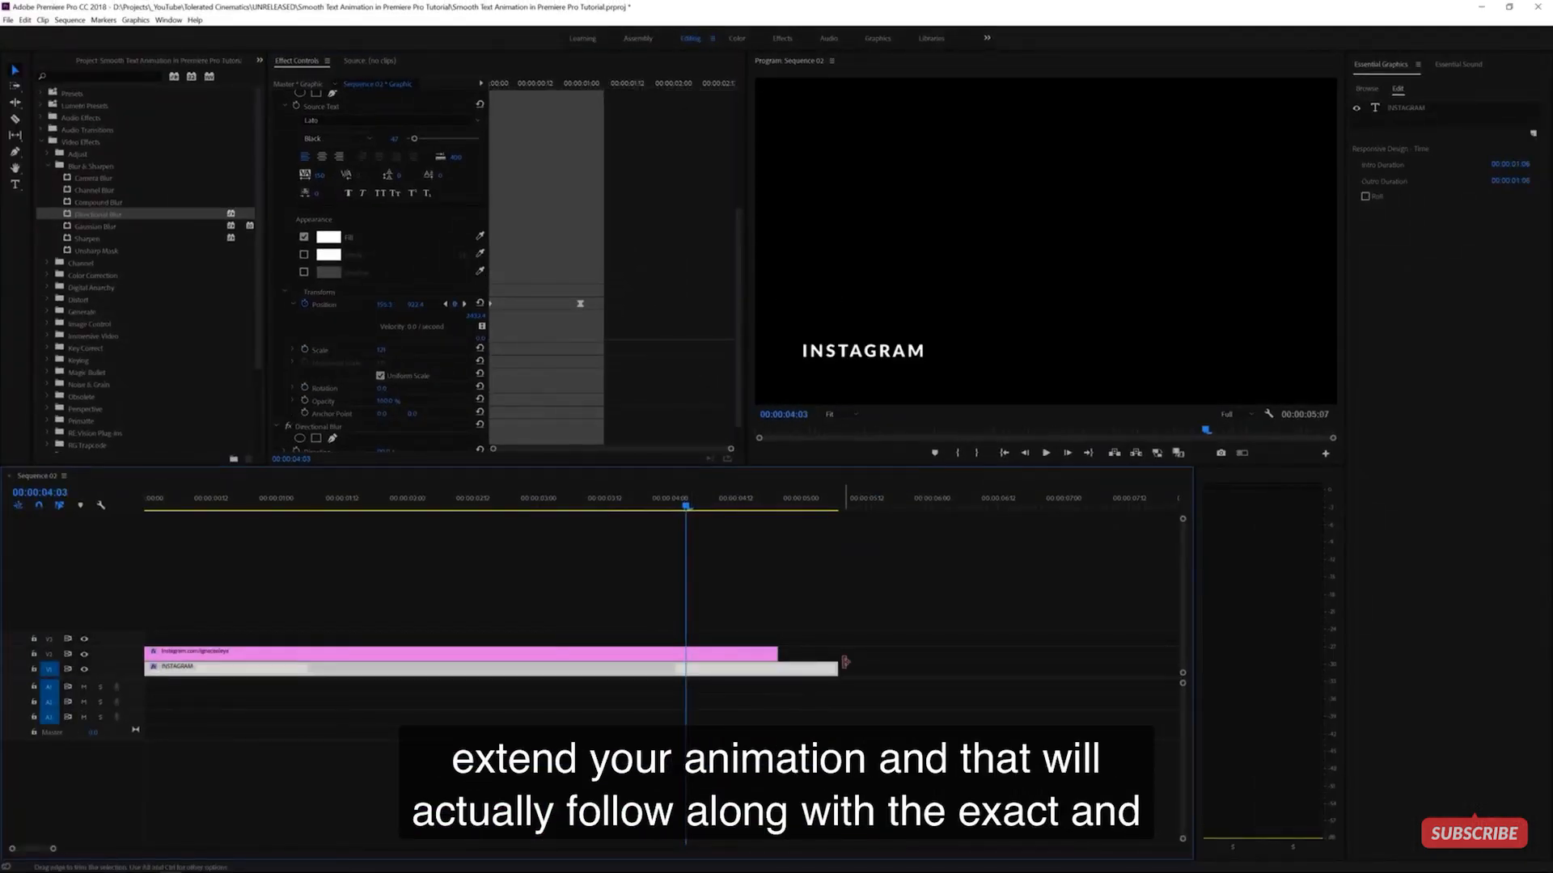
left_click(797, 584)
left_click(778, 671)
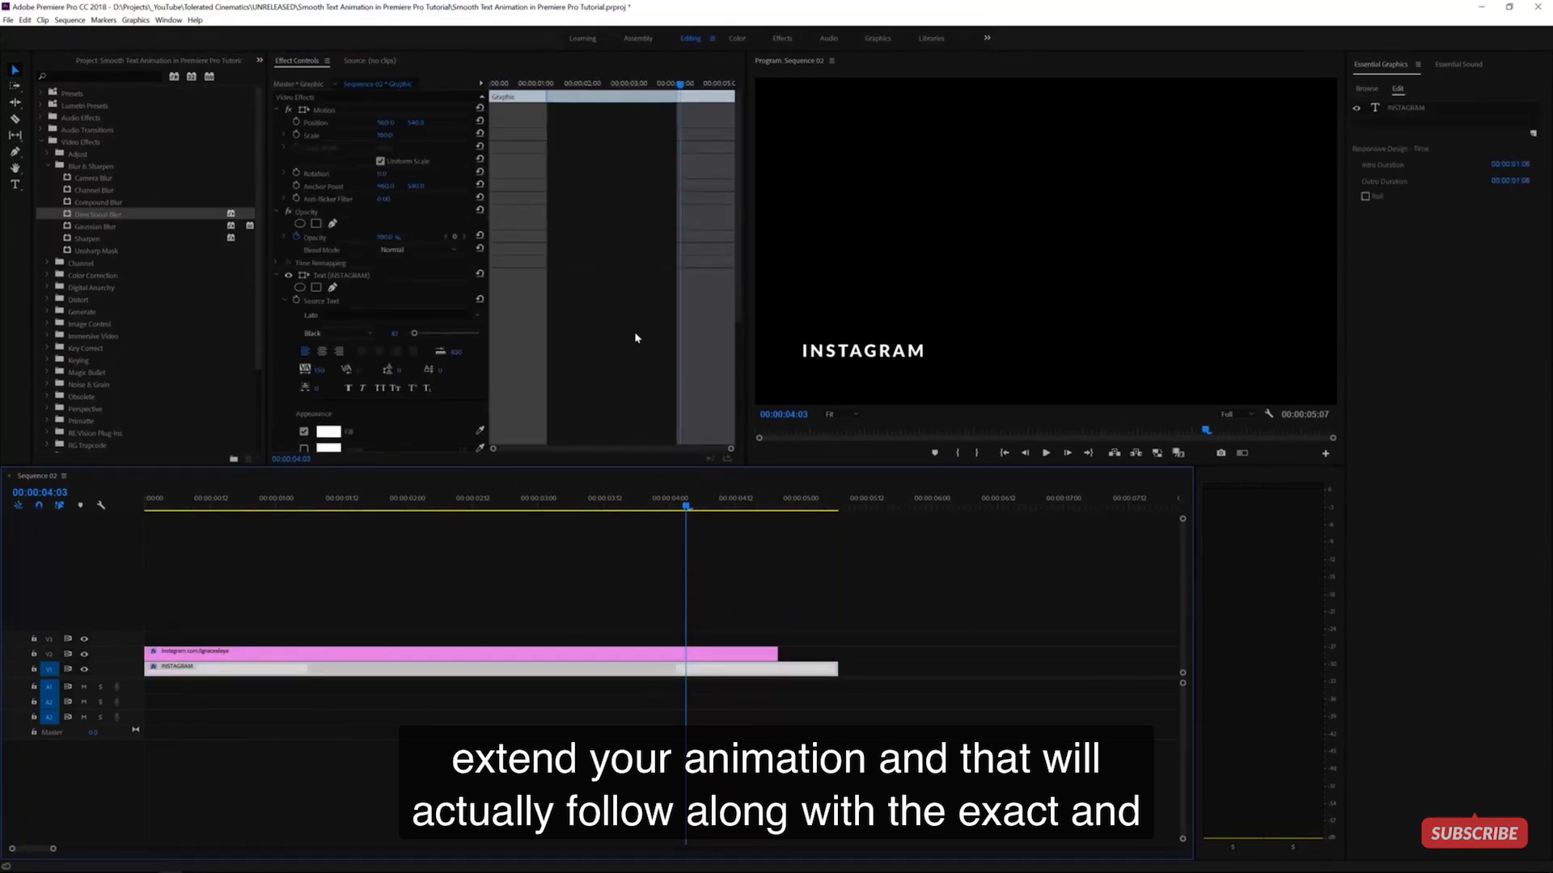
scroll(639, 330, "down", 5)
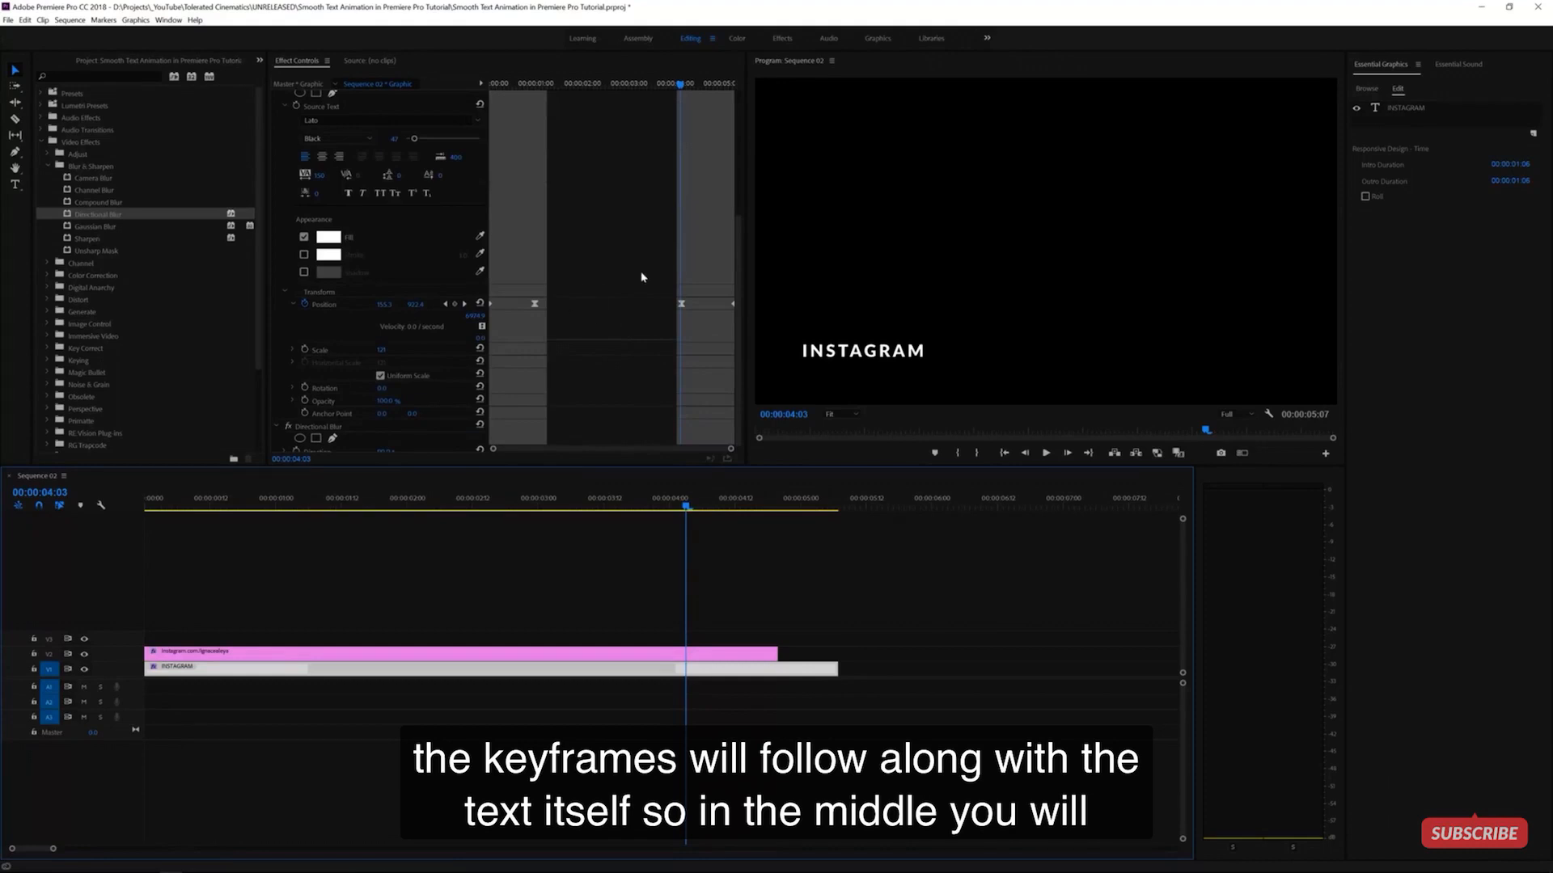
left_click_drag(564, 503, 81, 545)
key("space")
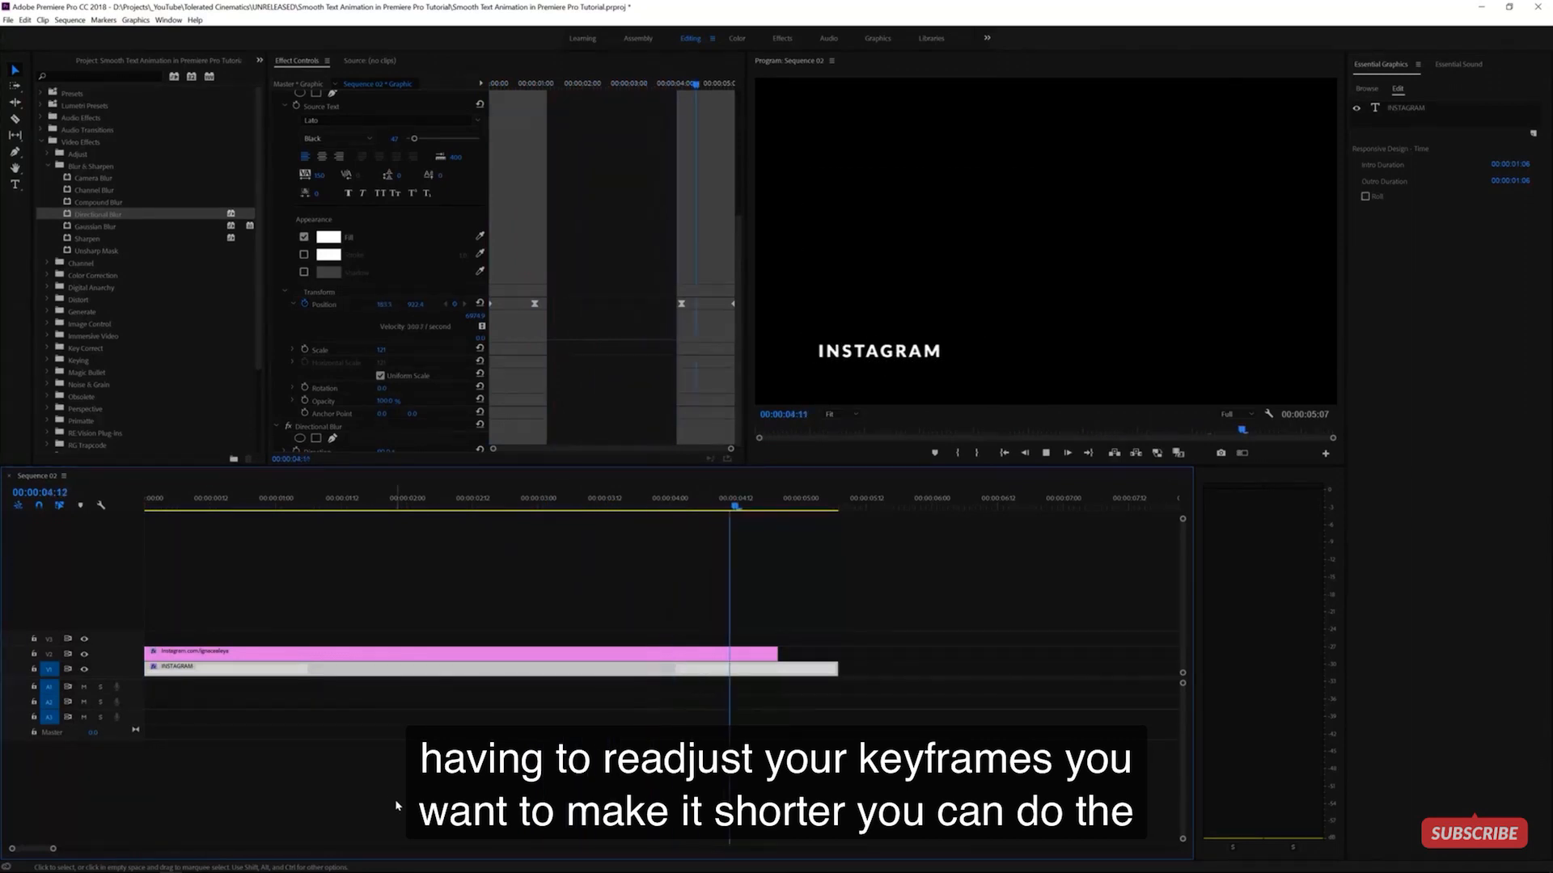
key("space")
- Shorten the INSTAGRAM clip to end before the URL clip and replay the sequence from the start
left_click_drag(837, 668, 520, 665)
left_click_drag(272, 509, 1, 519)
key("space")
key("space")
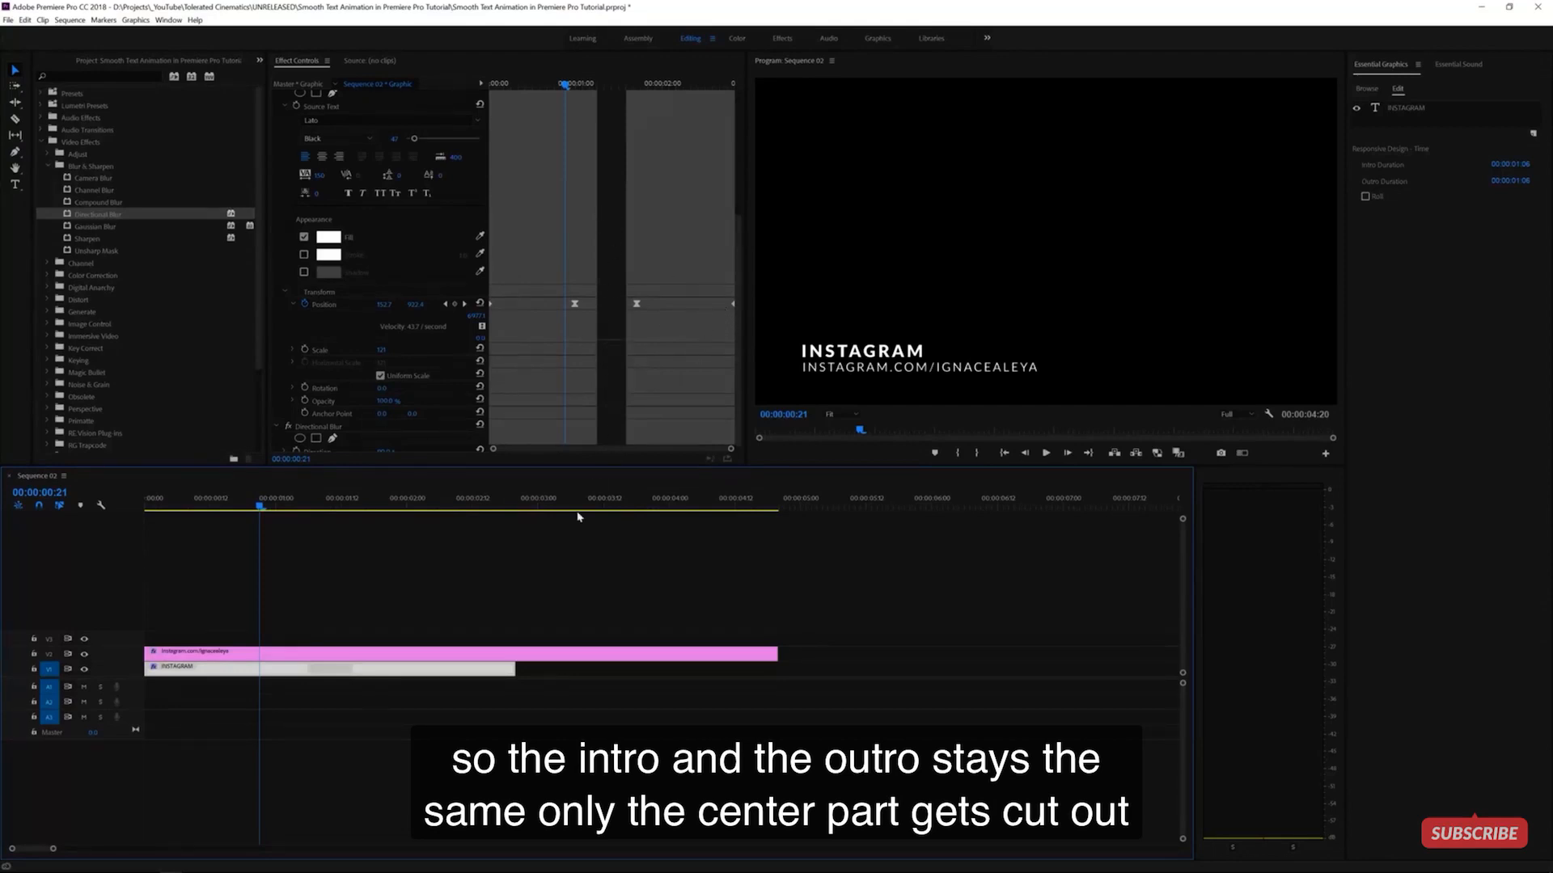
left_click(492, 692)
key("space")
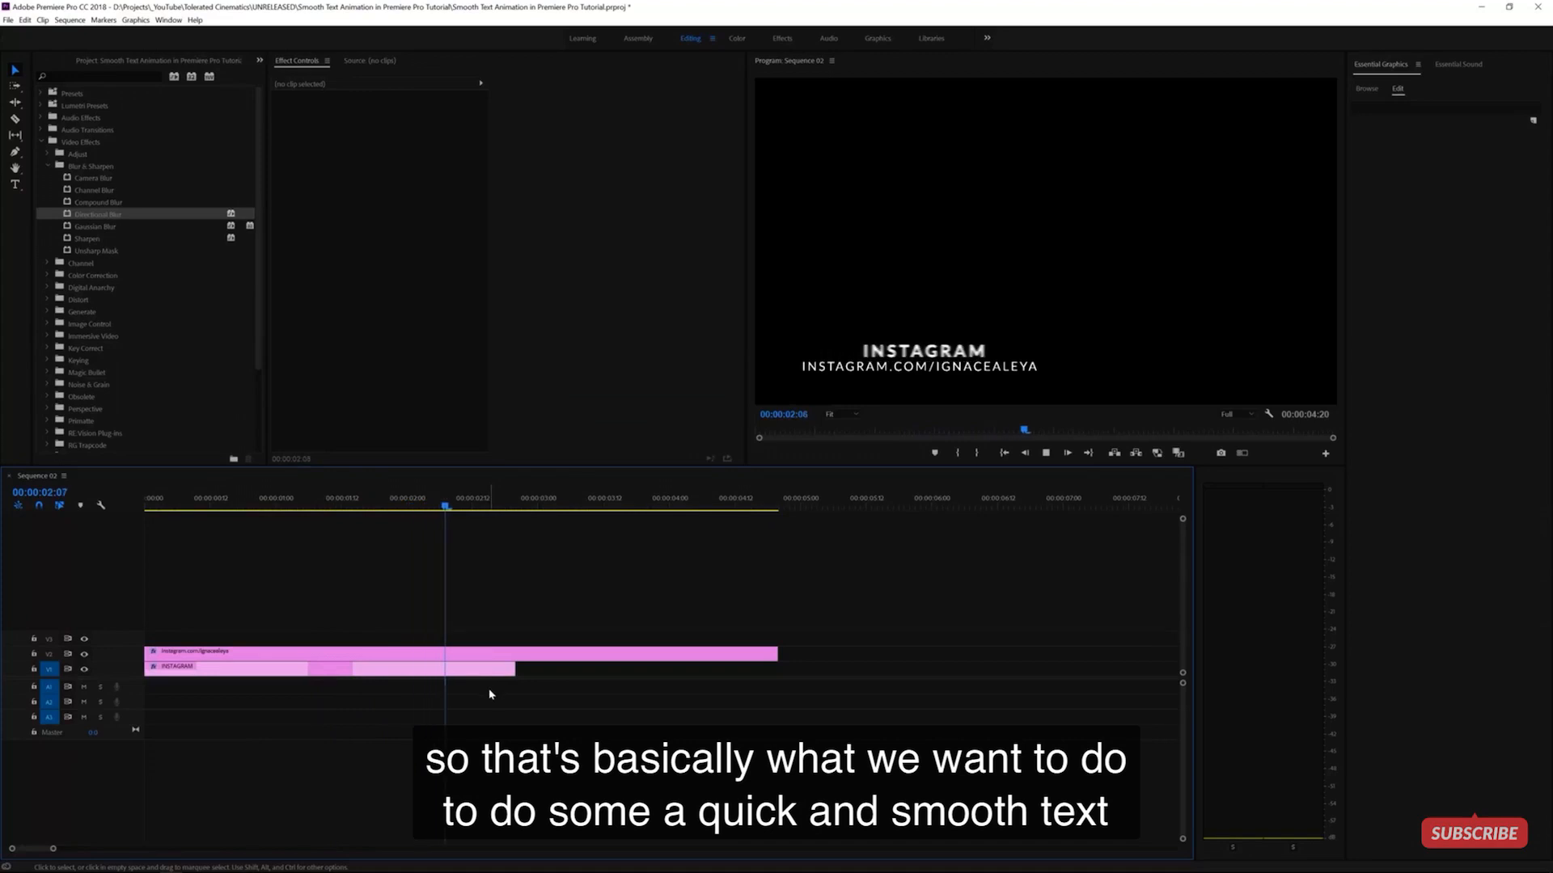
key("space")
key("Home")
key("space")
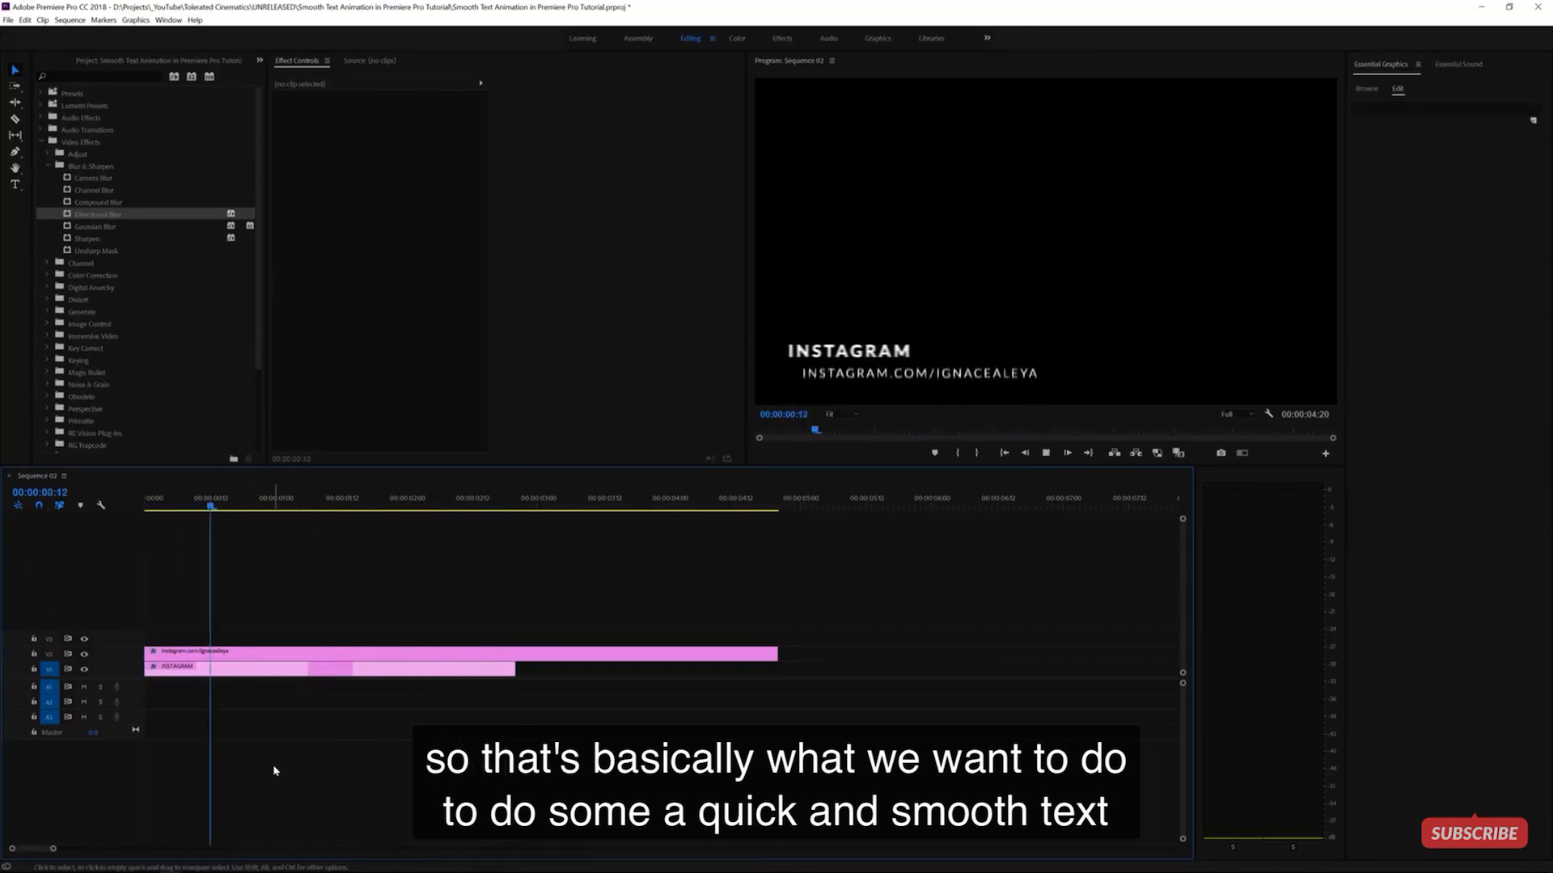